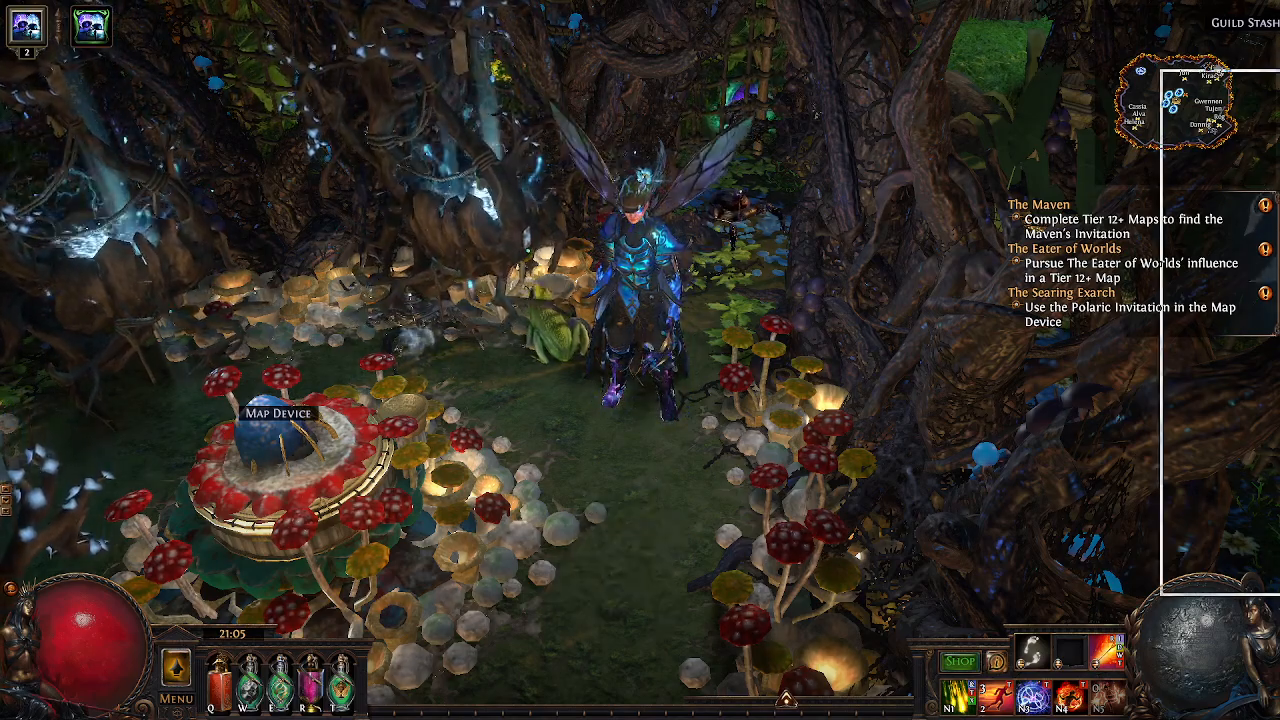
# Step: Switch to the browser window with FilterBlade and look over the base filter, strictness and style settings on the overview page
pyautogui.moveTo(631, 79); pyautogui.dragTo(627, 72)
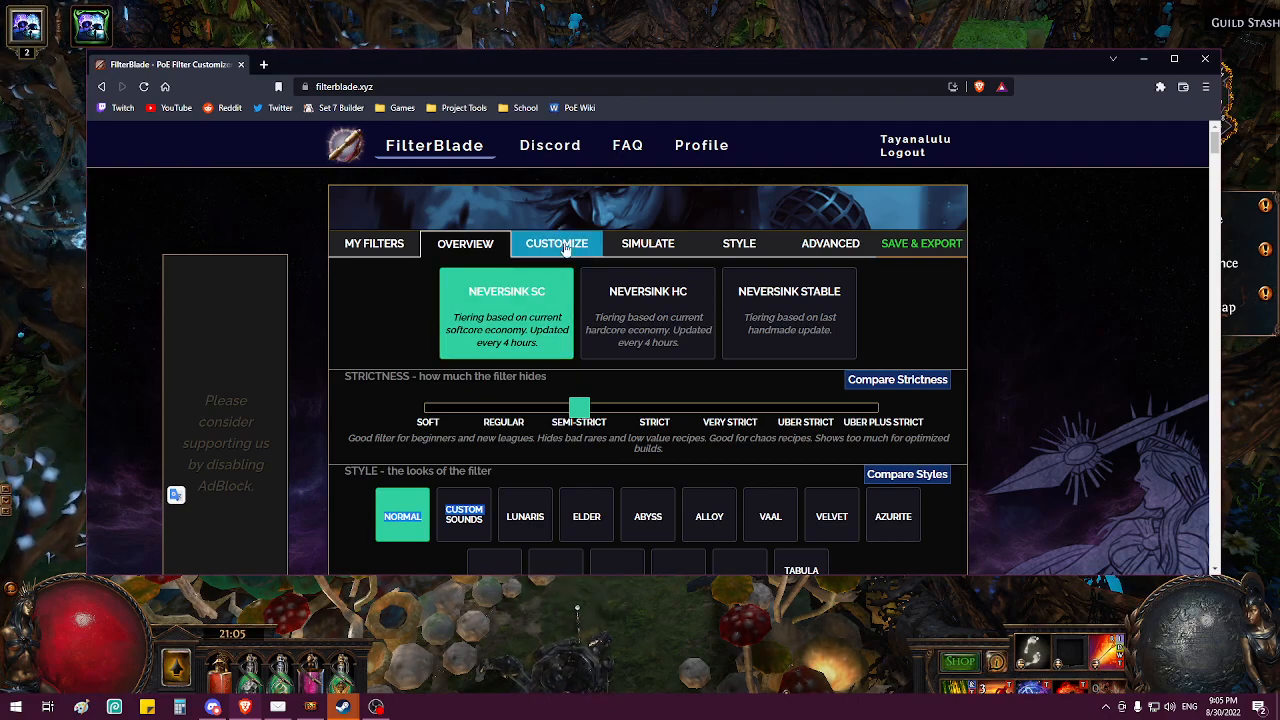
pyautogui.scroll(-3, 1070, 276)
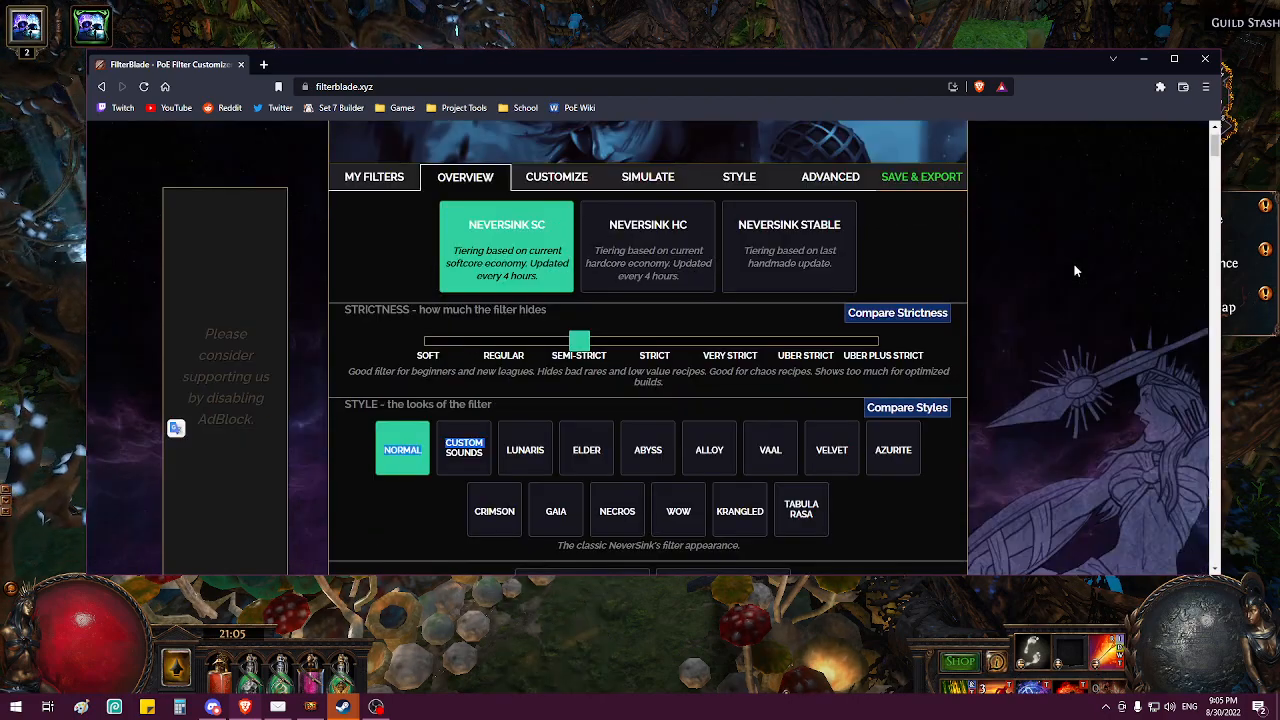
pyautogui.scroll(3, 1063, 282)
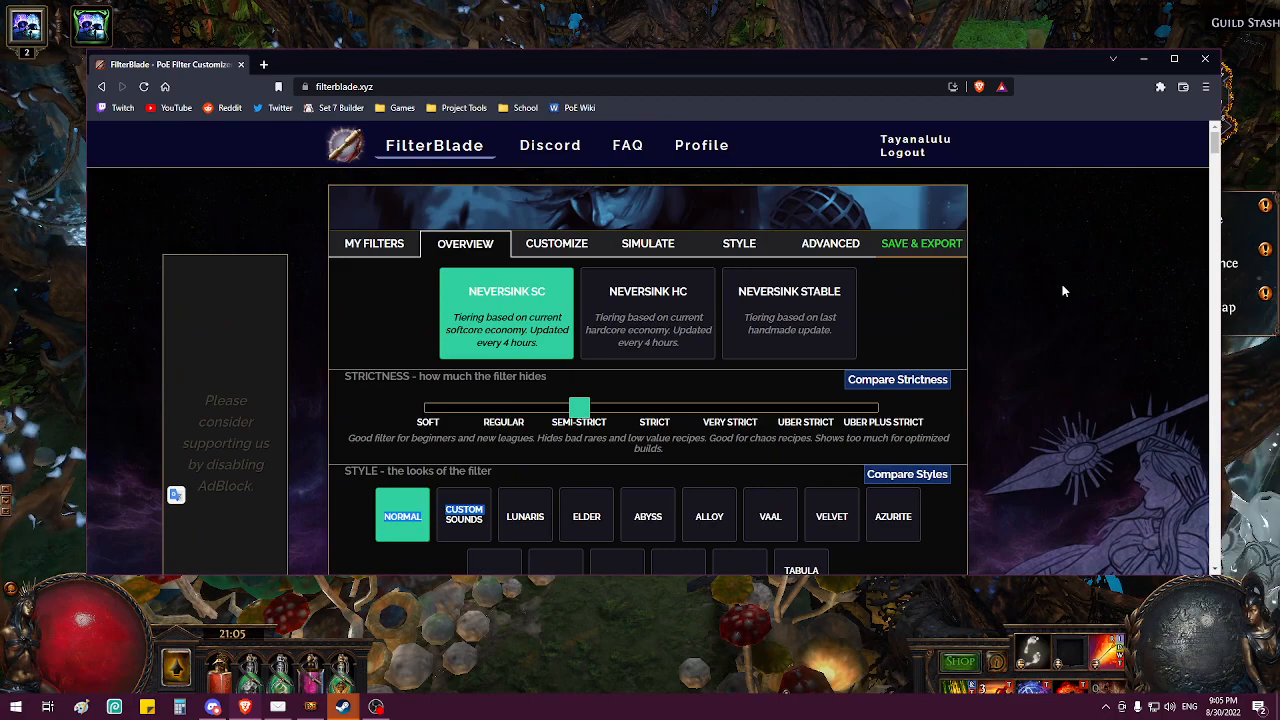
pyautogui.scroll(-1, 1063, 290)
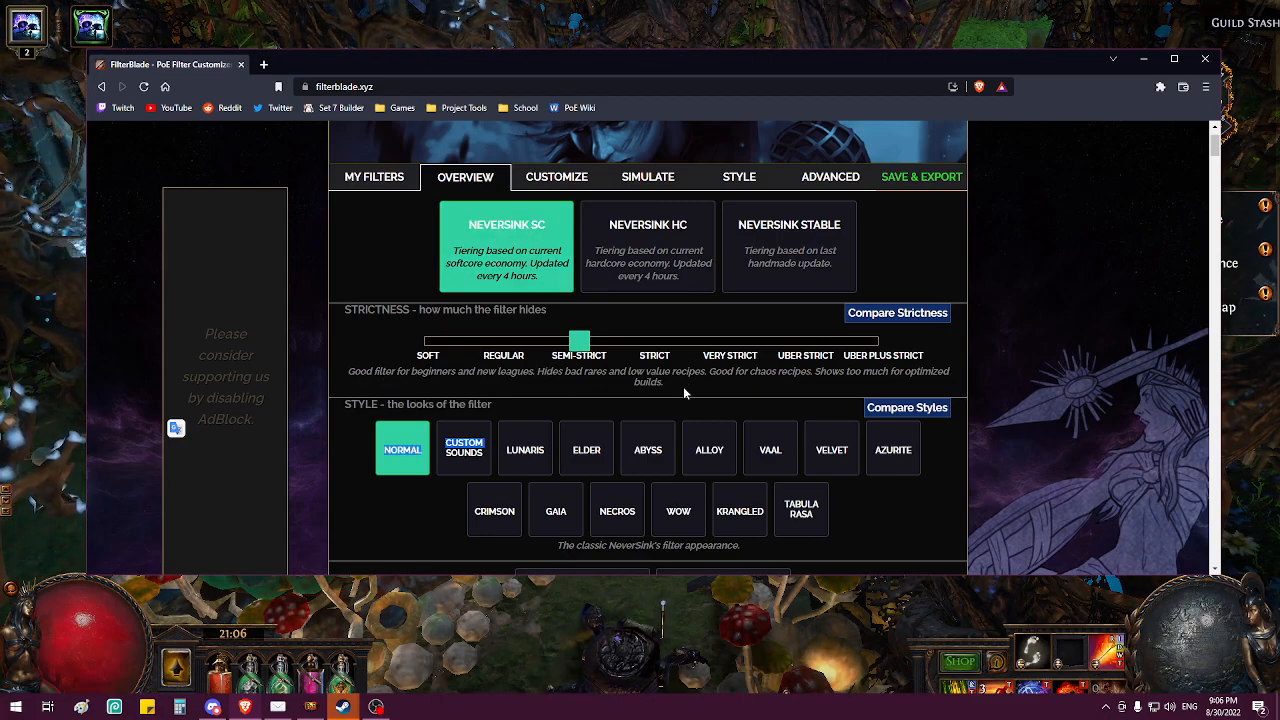
# Step: Try the Regular and Semi-Strict strictness levels and highlight "chaos recipes" in the Semi-Strict description
pyautogui.click(504, 343)
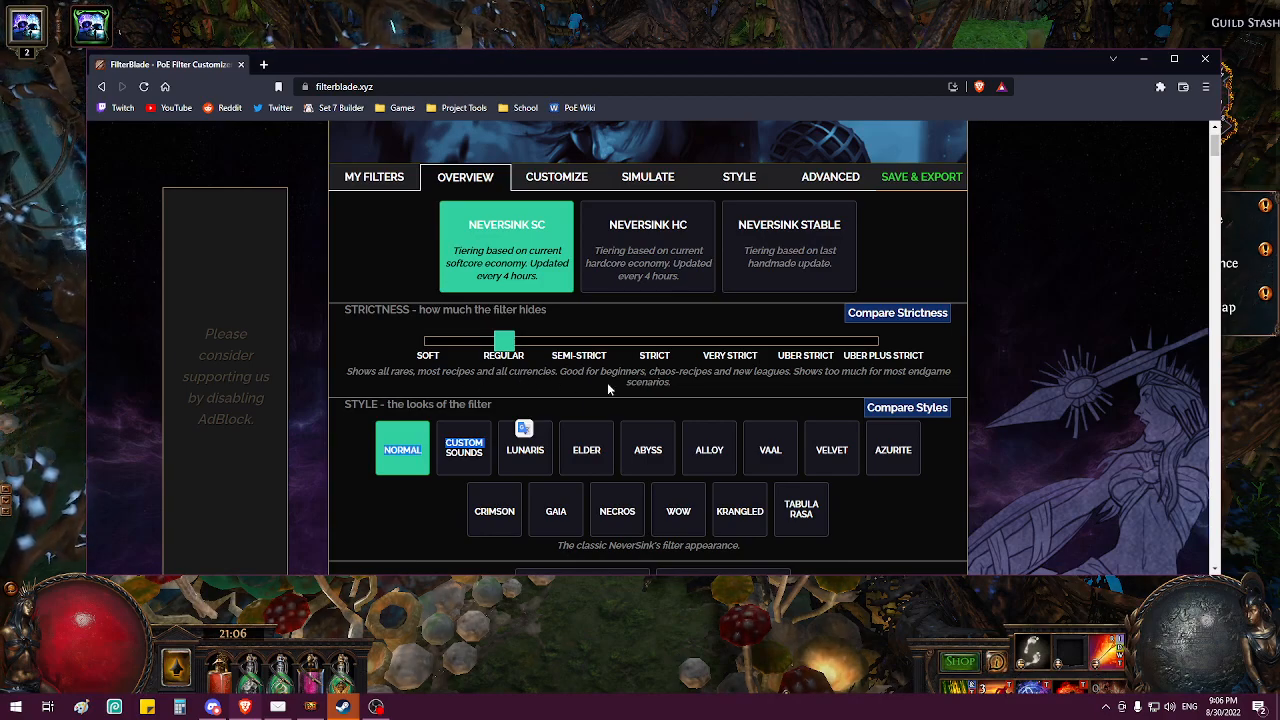
pyautogui.moveTo(505, 338); pyautogui.dragTo(558, 347)
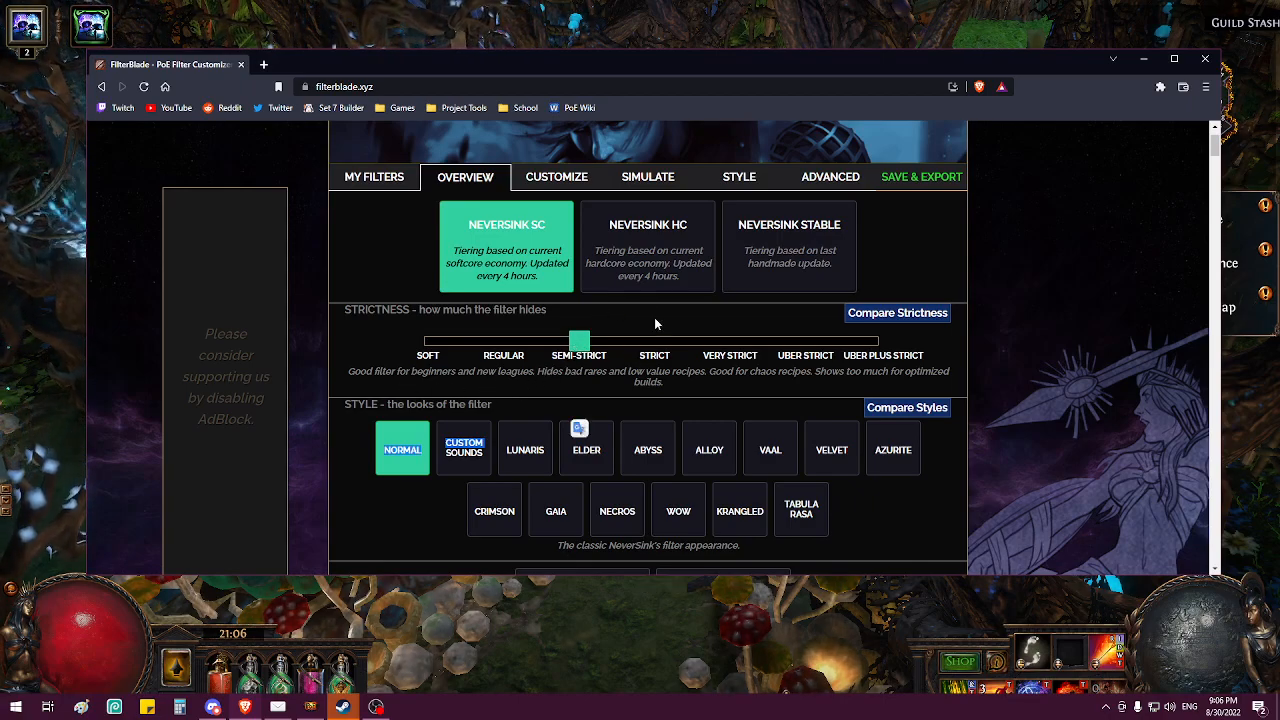
pyautogui.moveTo(756, 374); pyautogui.dragTo(811, 380)
pyautogui.click(797, 382)
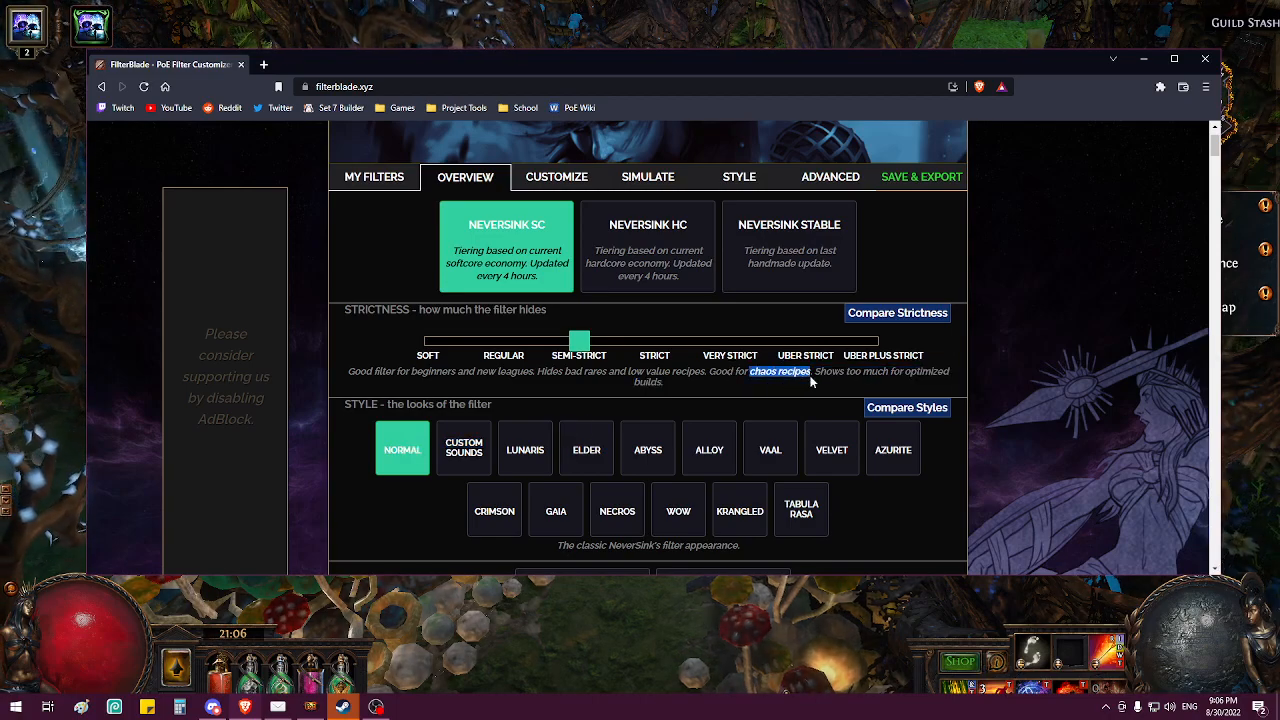
# Step: Try the Strict strictness level and look over the style options and the start of the filter overview
pyautogui.moveTo(585, 338); pyautogui.dragTo(645, 332)
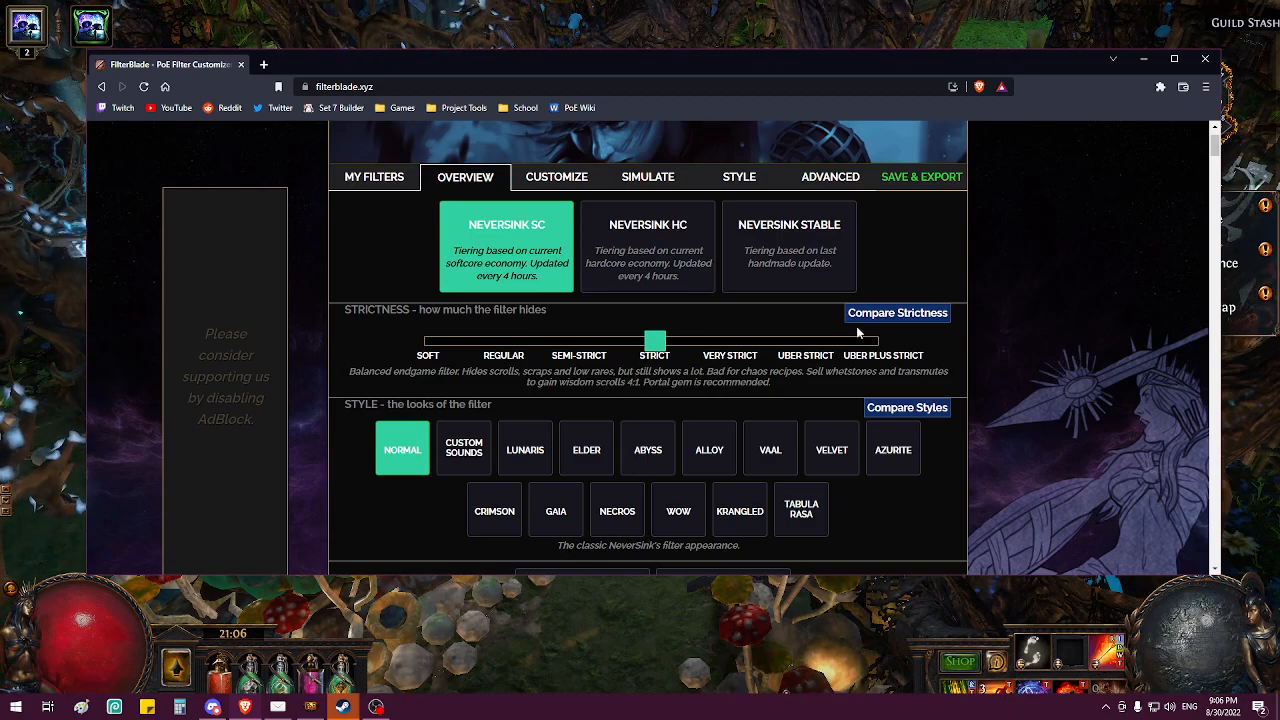
pyautogui.scroll(-2, 859, 338)
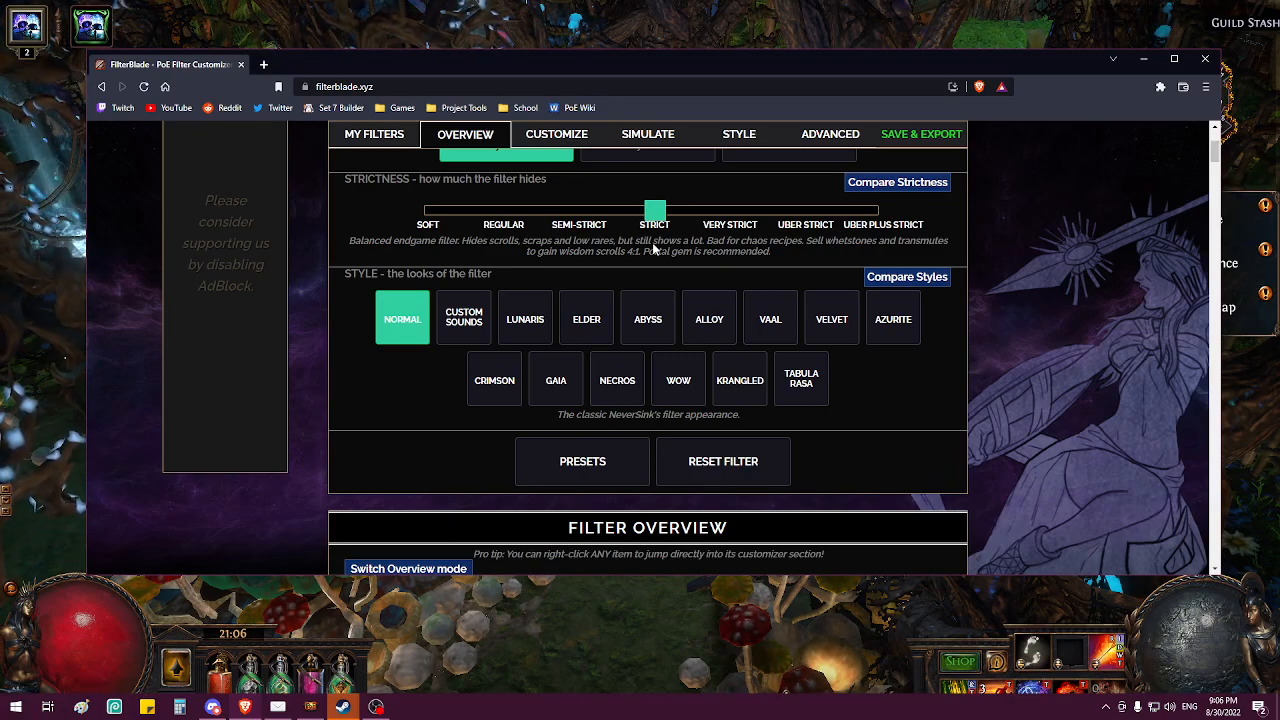
pyautogui.scroll(-1, 855, 438)
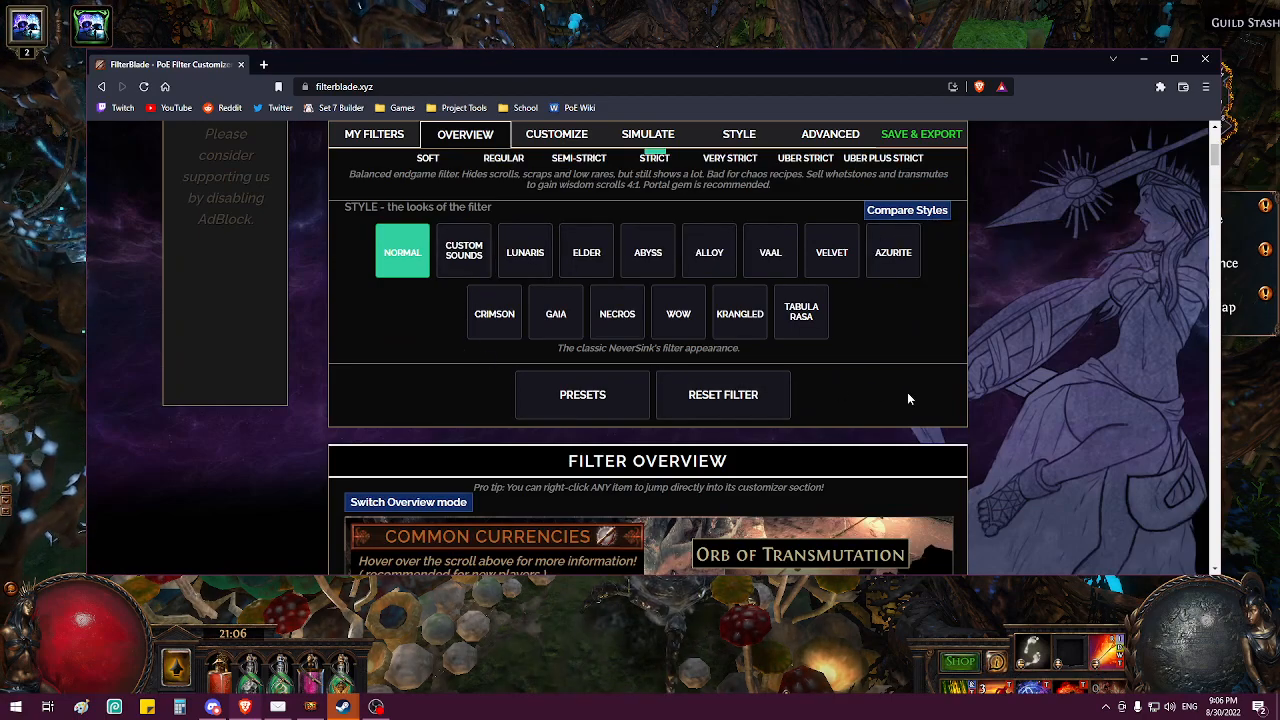
pyautogui.scroll(-1, 905, 398)
pyautogui.scroll(3, 905, 398)
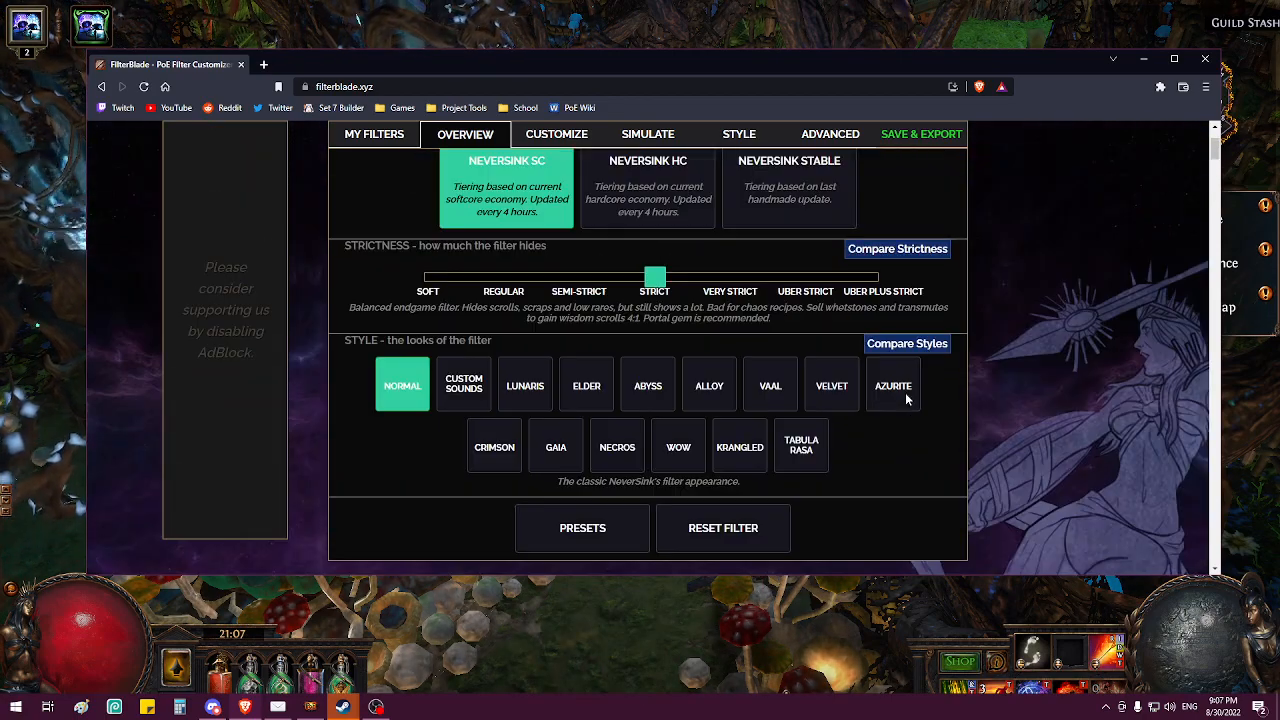
# Step: Set the filter strictness to Regular and glance at the item preview under the style options
pyautogui.click(503, 280)
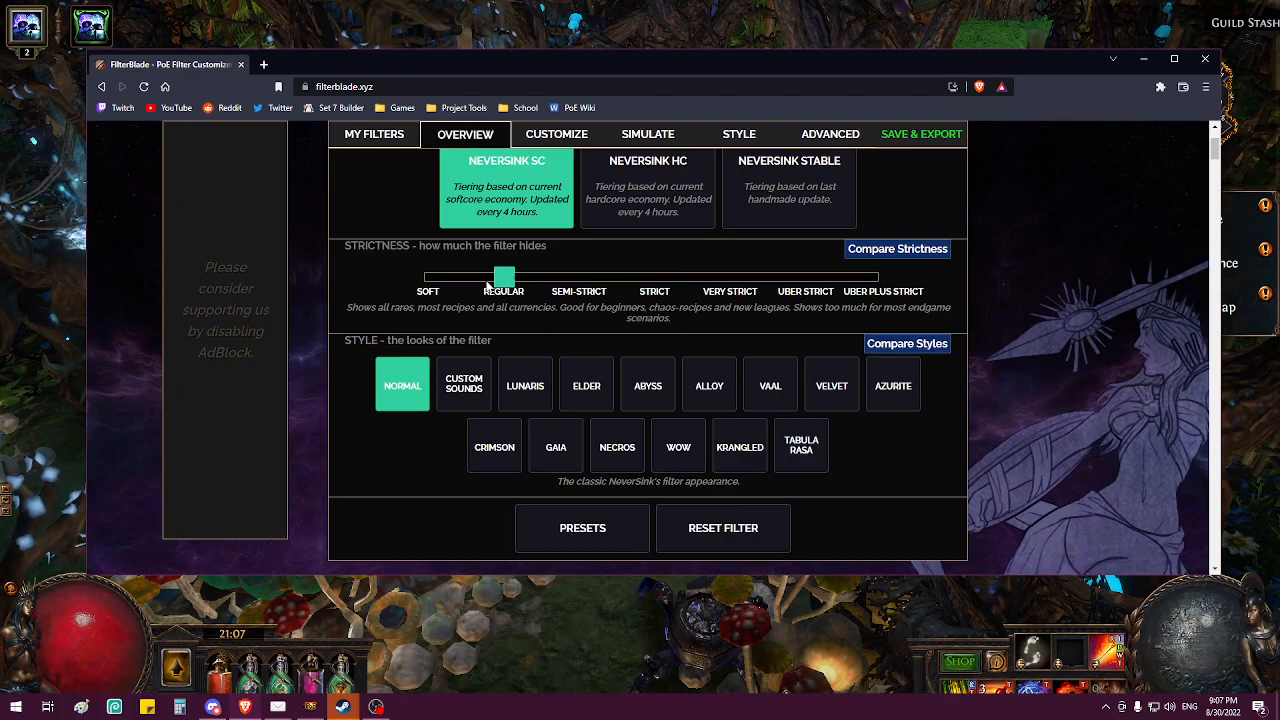
pyautogui.scroll(-3, 807, 440)
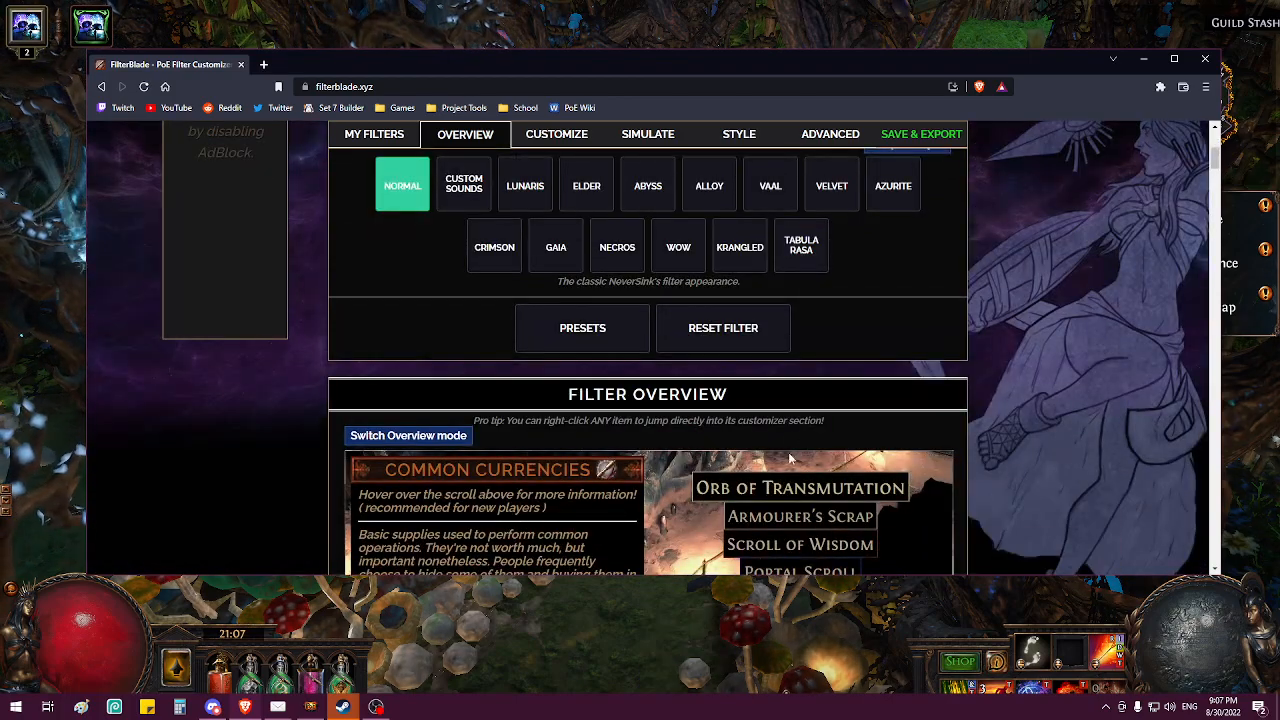
pyautogui.scroll(2, 880, 365)
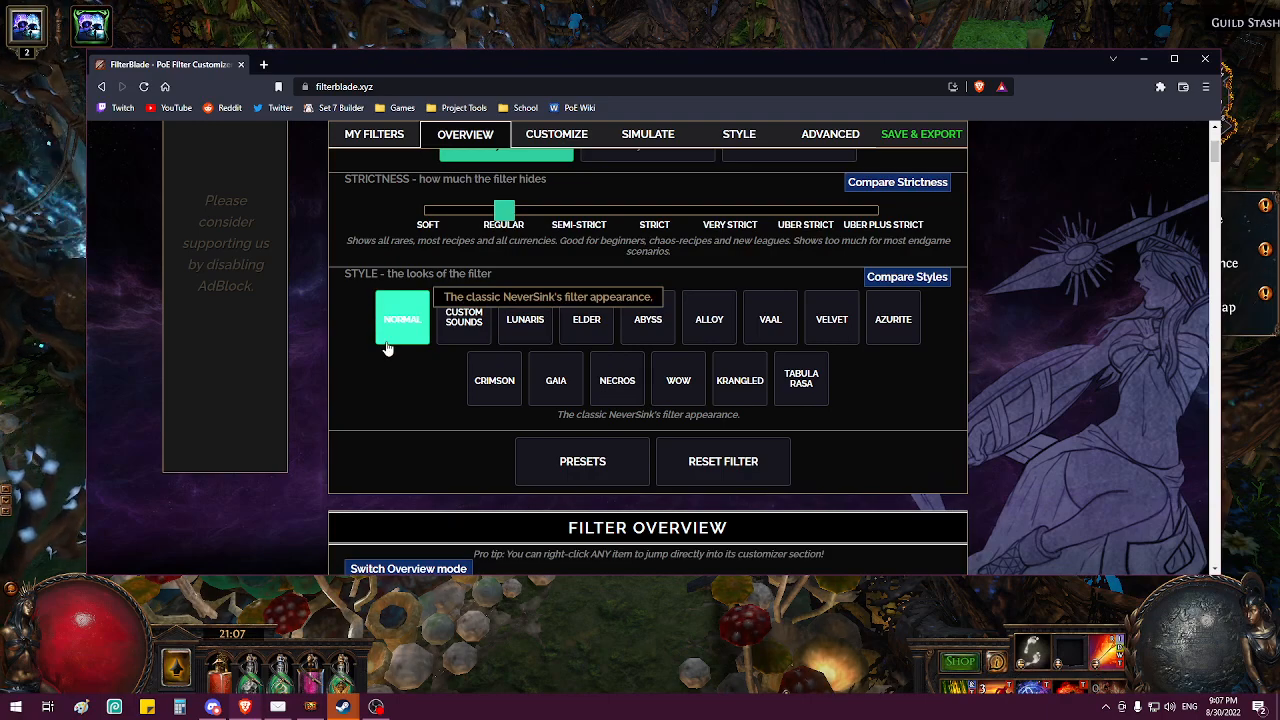
# Step: Try the Lunaris and WOW styles and preview each on the Common Currencies items
pyautogui.click(540, 336)
pyautogui.scroll(-2, 806, 391)
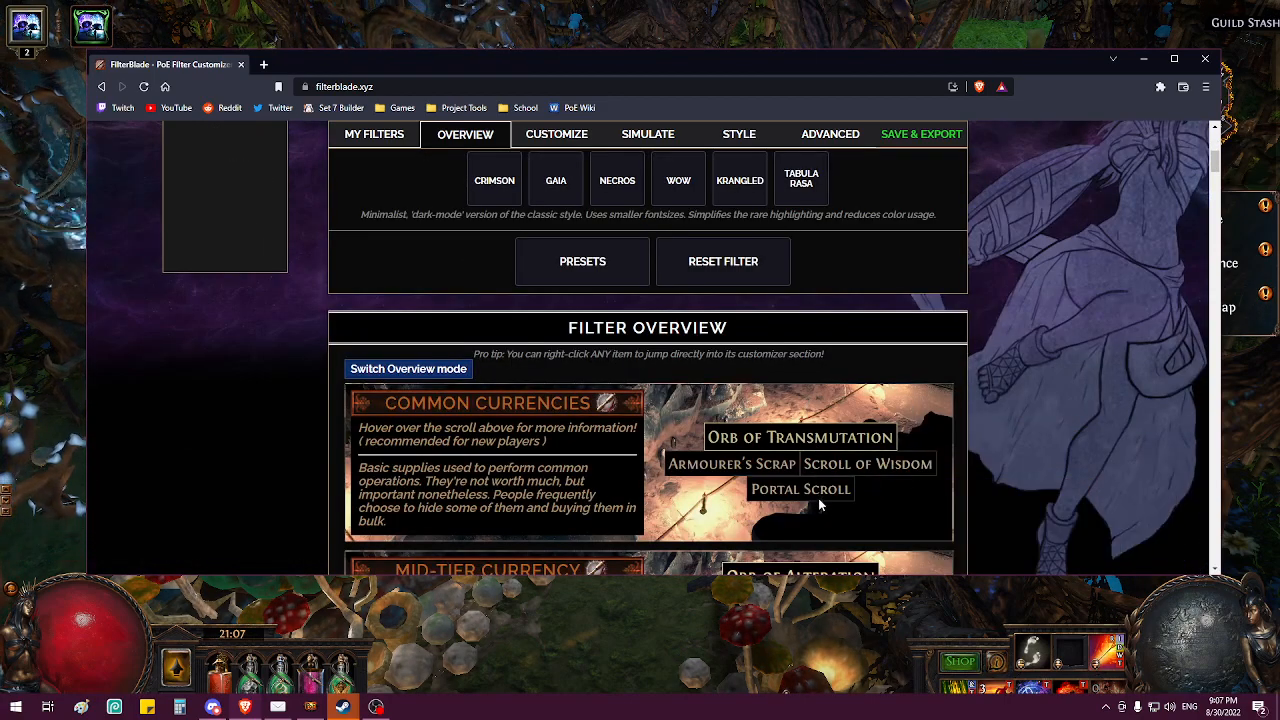
pyautogui.click(670, 203)
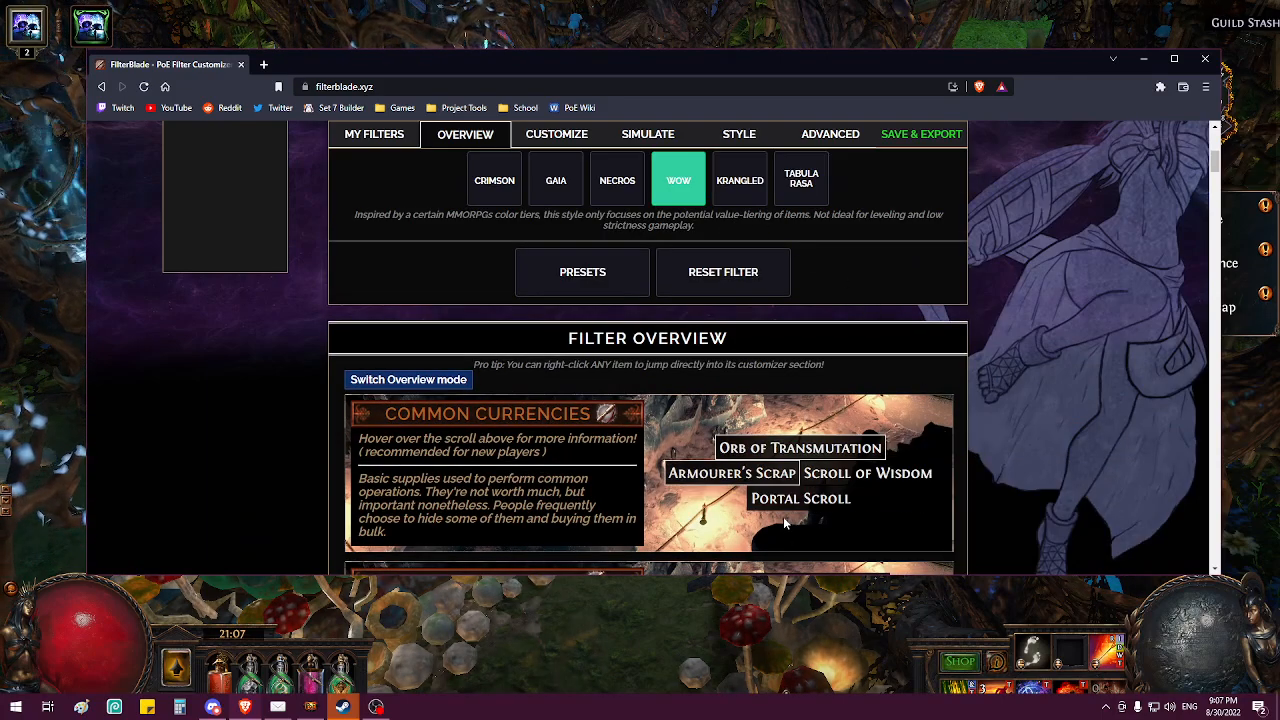
pyautogui.scroll(-2, 783, 516)
pyautogui.scroll(2, 790, 530)
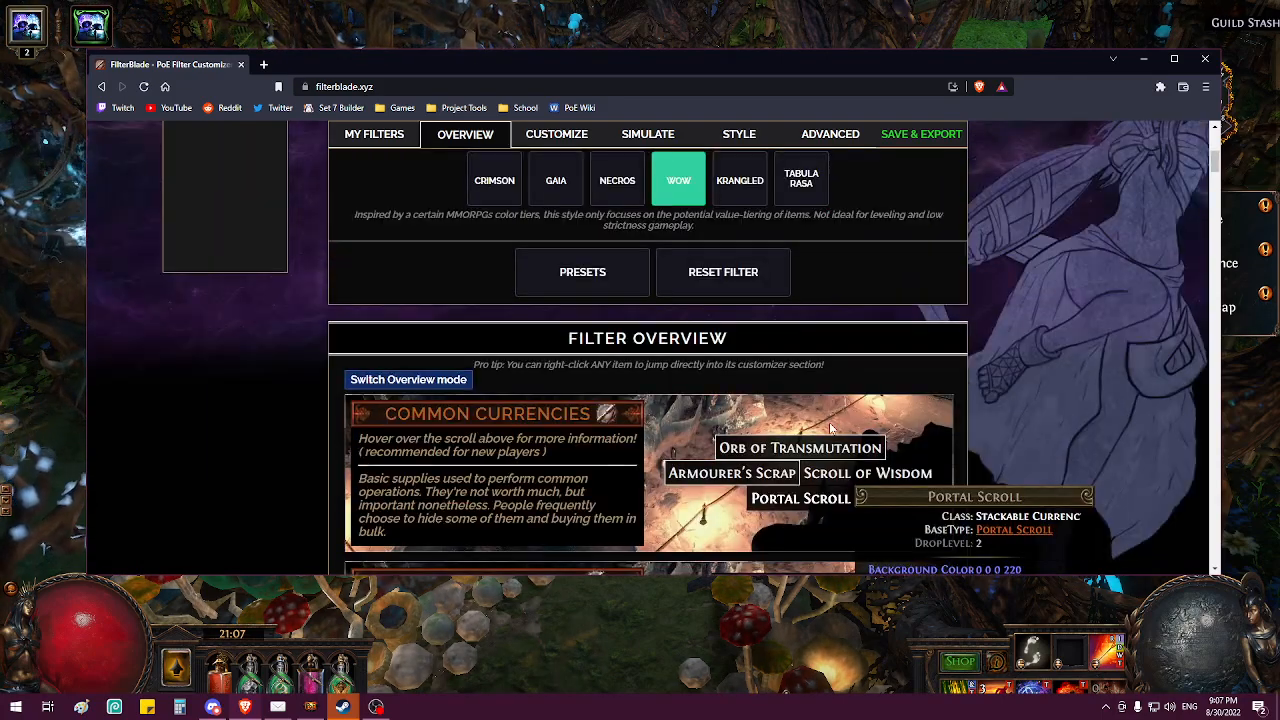
# Step: Try the Krangled and Gaia styles and preview how each displays the common and mid-tier currencies
pyautogui.click(726, 180)
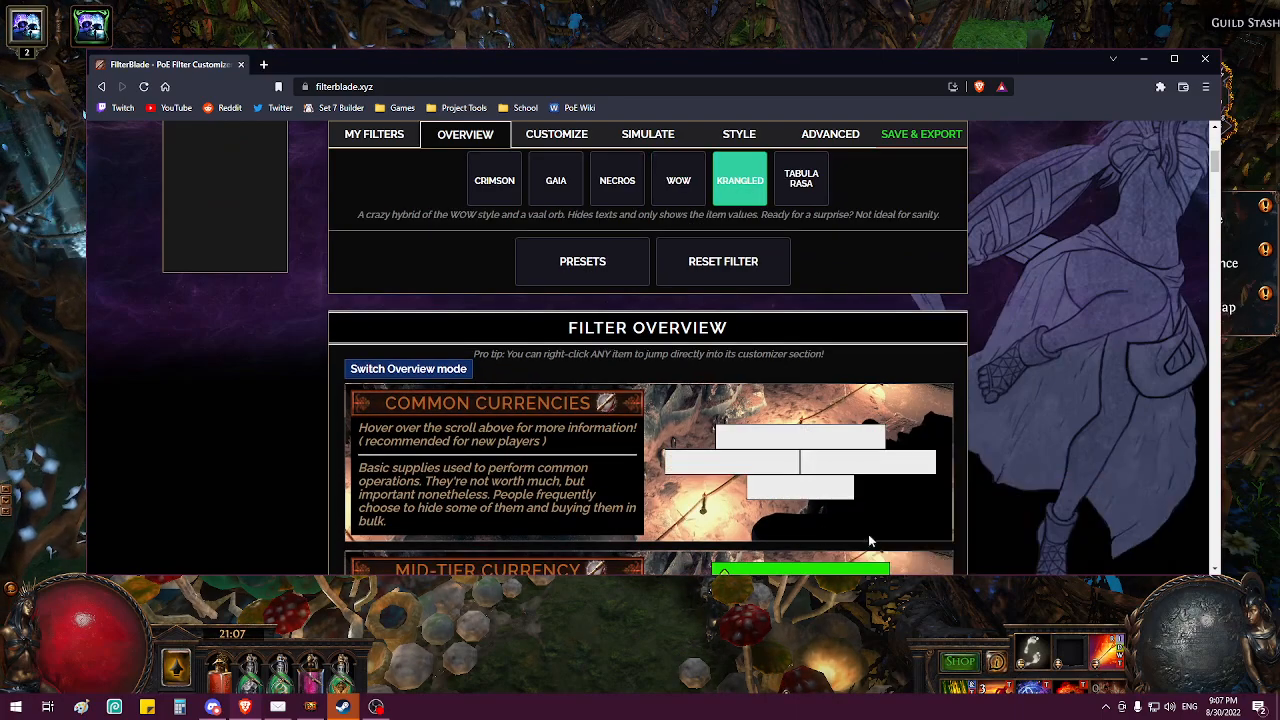
pyautogui.scroll(-1, 867, 540)
pyautogui.scroll(2, 870, 525)
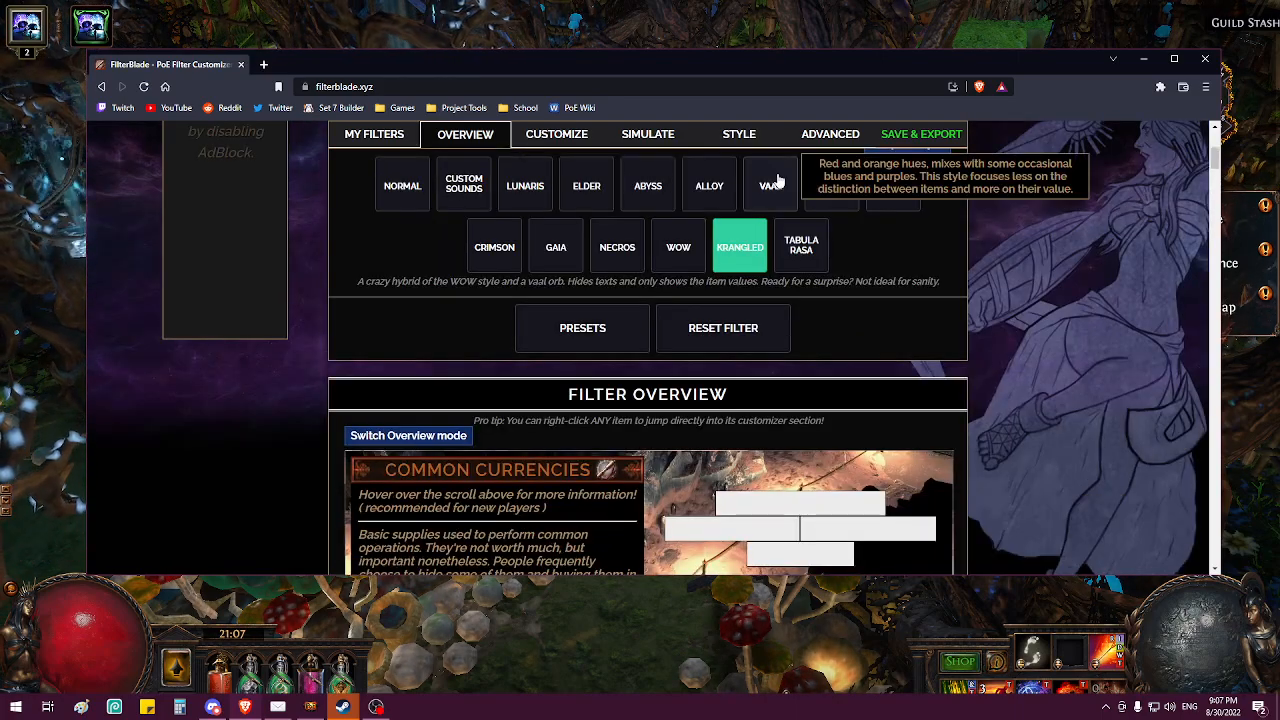
pyautogui.click(556, 247)
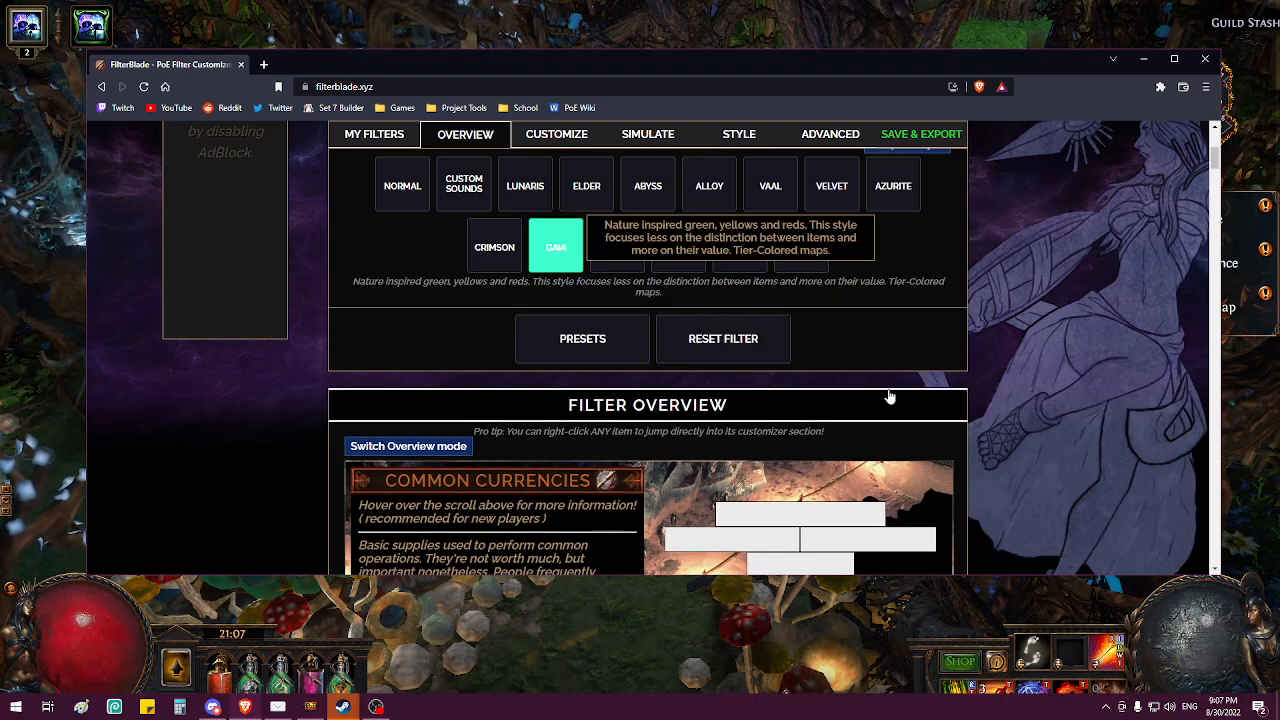
pyautogui.scroll(-5, 880, 500)
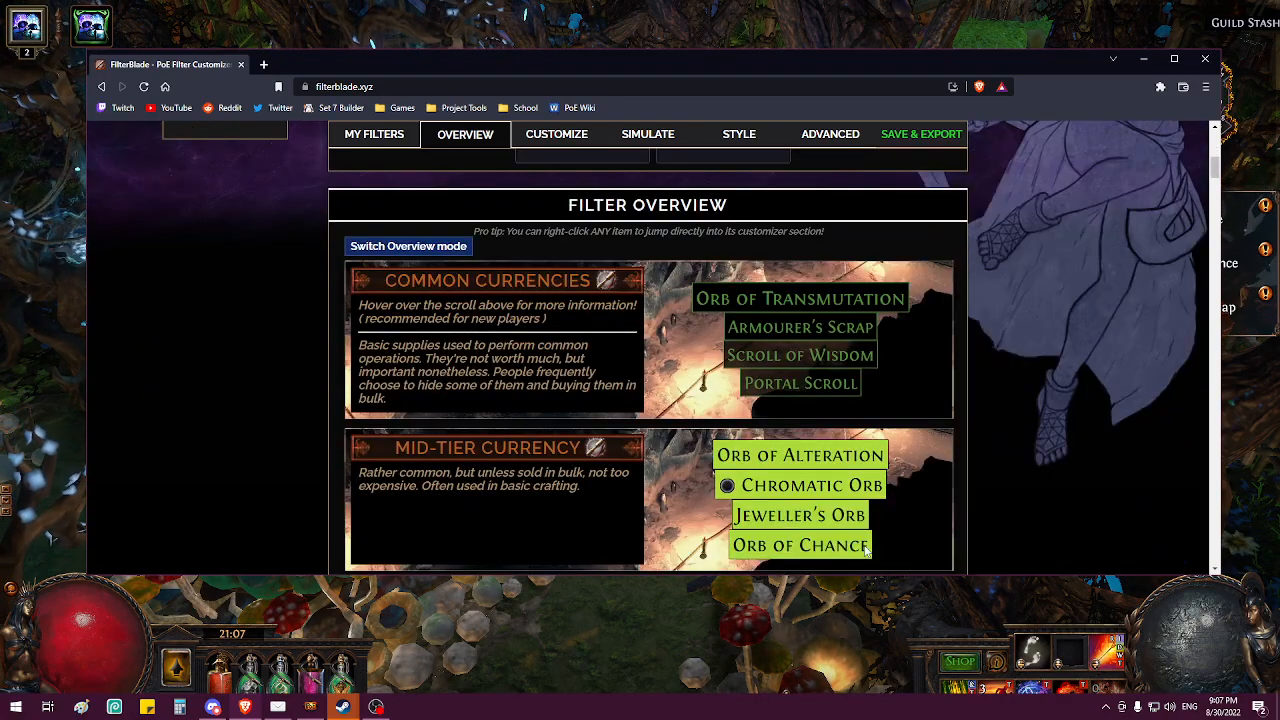
pyautogui.scroll(5, 857, 510)
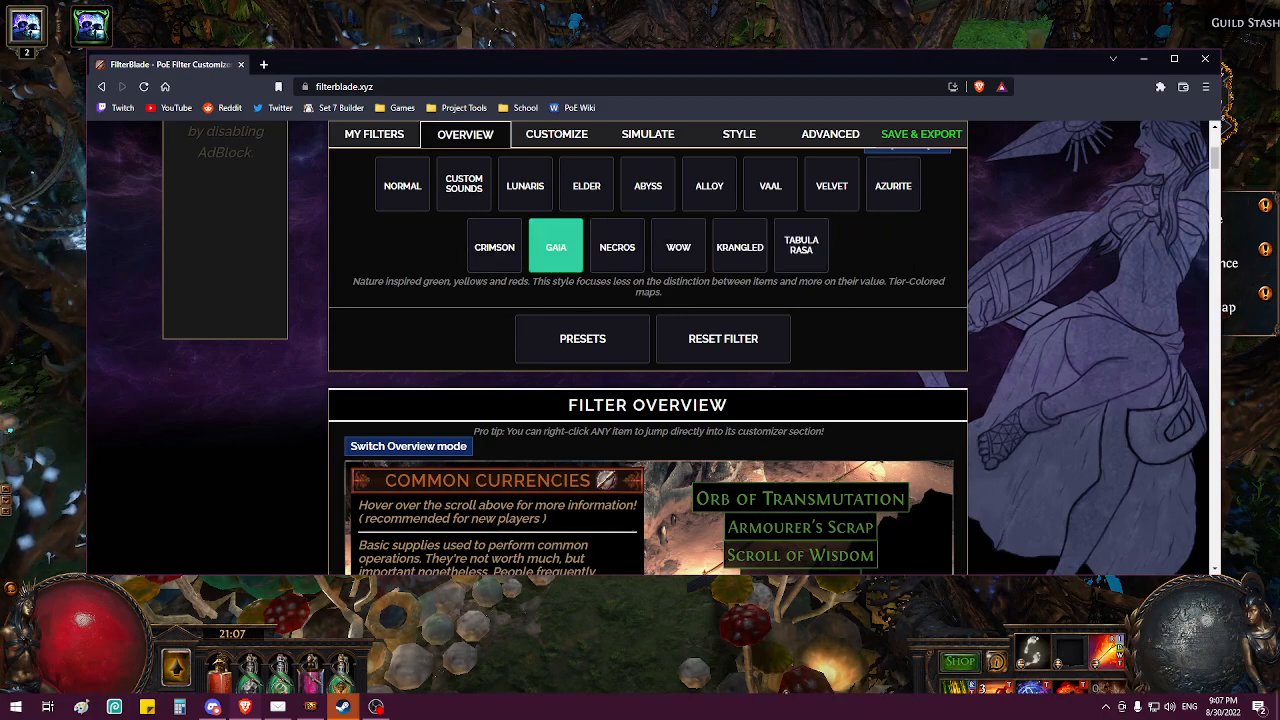
# Step: Try the Azurite style and preview its colours on the currency items in the filter overview
pyautogui.click(893, 186)
pyautogui.scroll(-2, 900, 480)
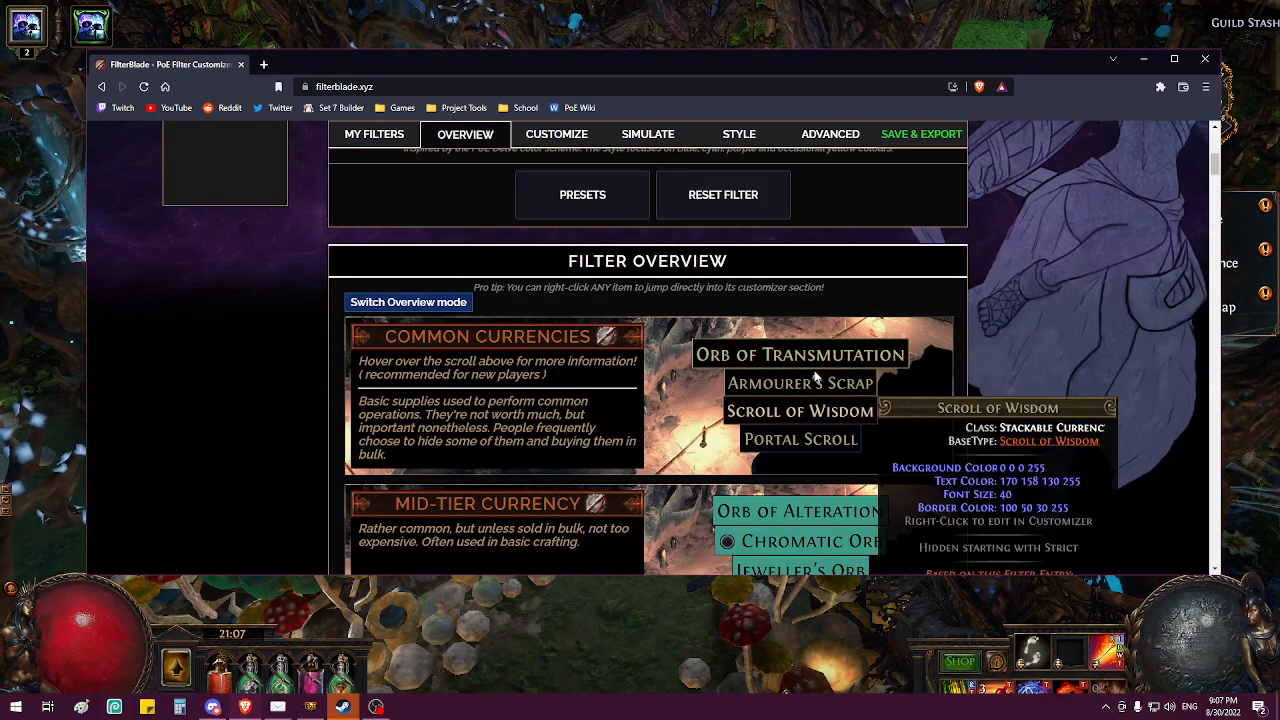
pyautogui.scroll(-2, 822, 530)
pyautogui.scroll(4, 822, 530)
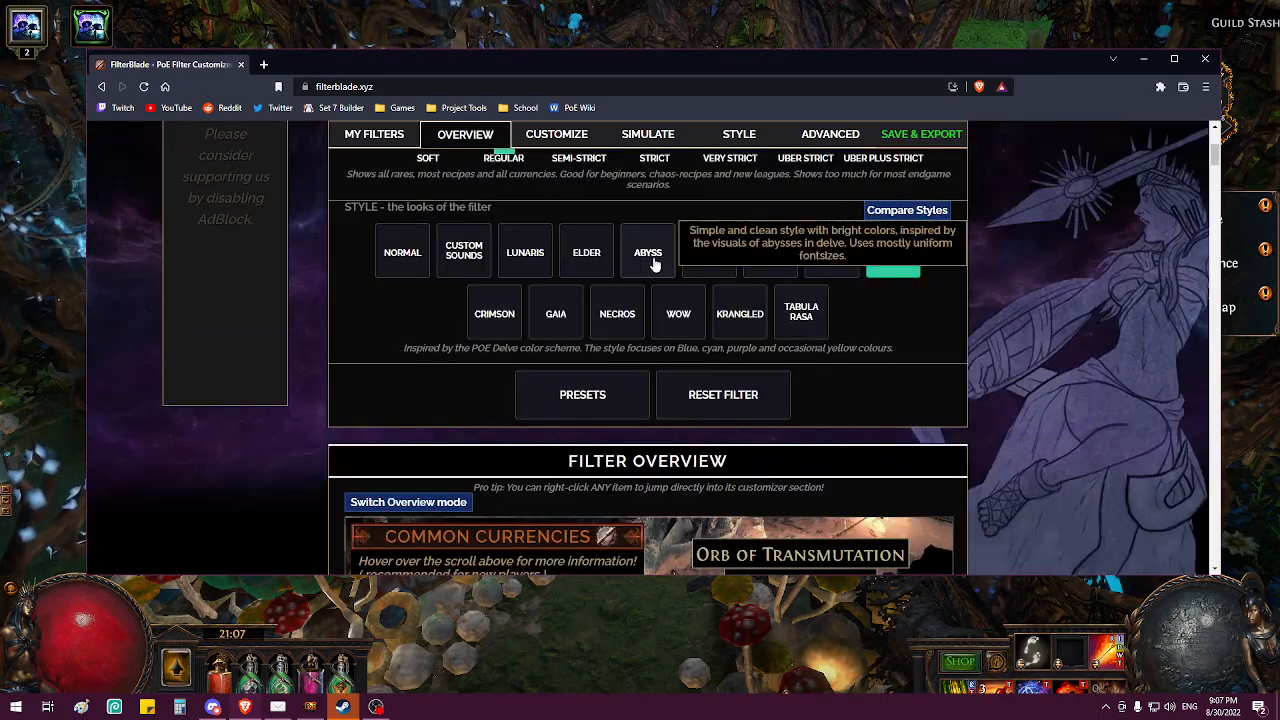
# Step: Set the filter style to Gaia and review its look through the filter overview, from Common Currencies to the Noteworthy Rares section
pyautogui.click(556, 314)
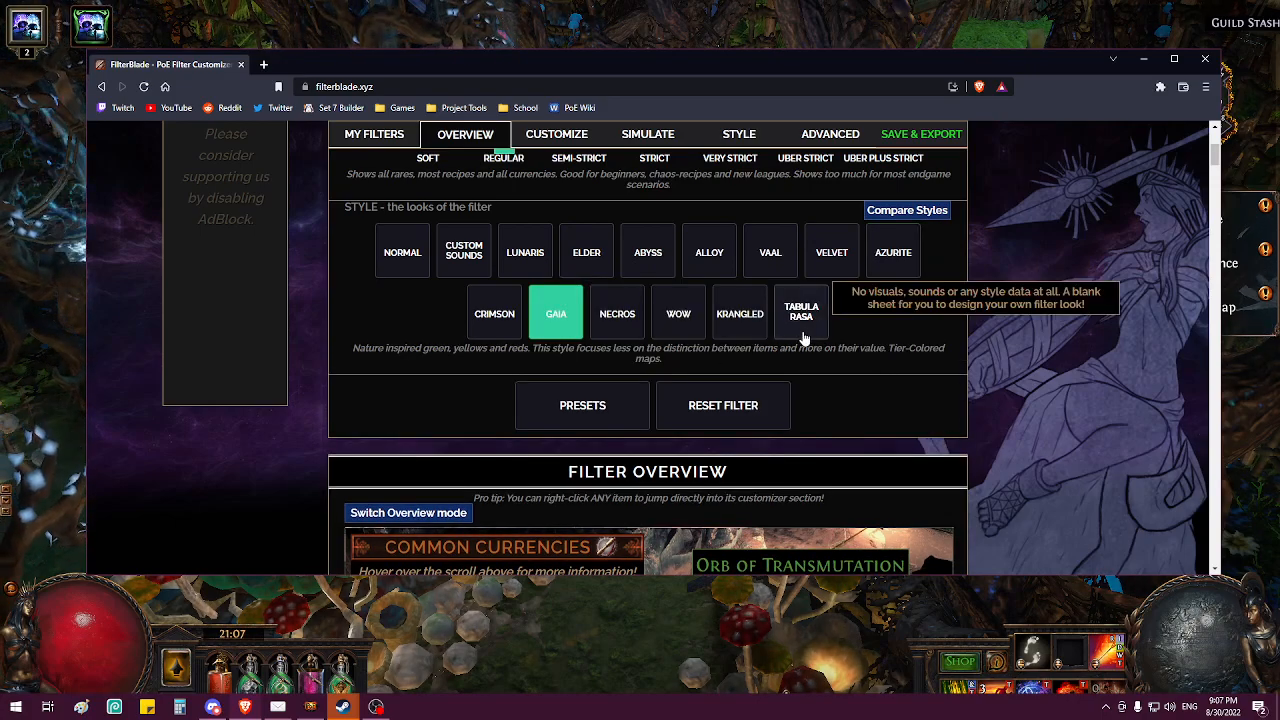
pyautogui.scroll(-3, 912, 256)
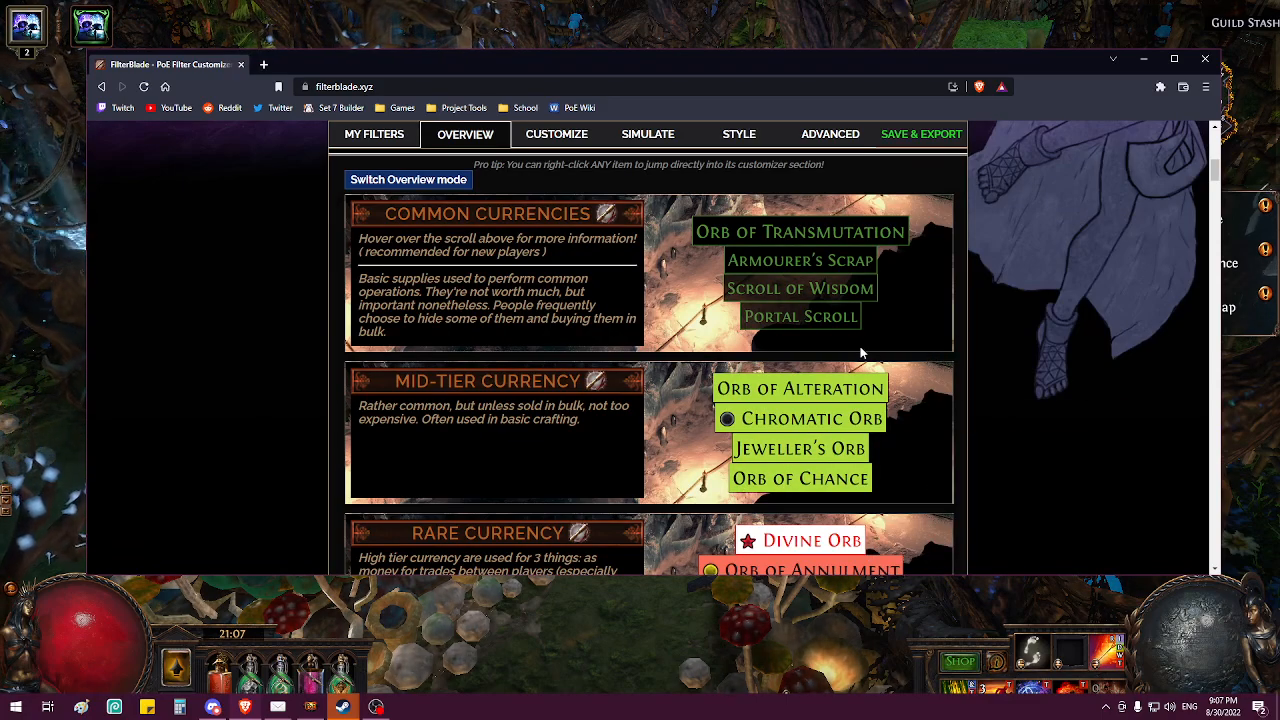
pyautogui.scroll(-3, 910, 321)
pyautogui.scroll(-3, 927, 353)
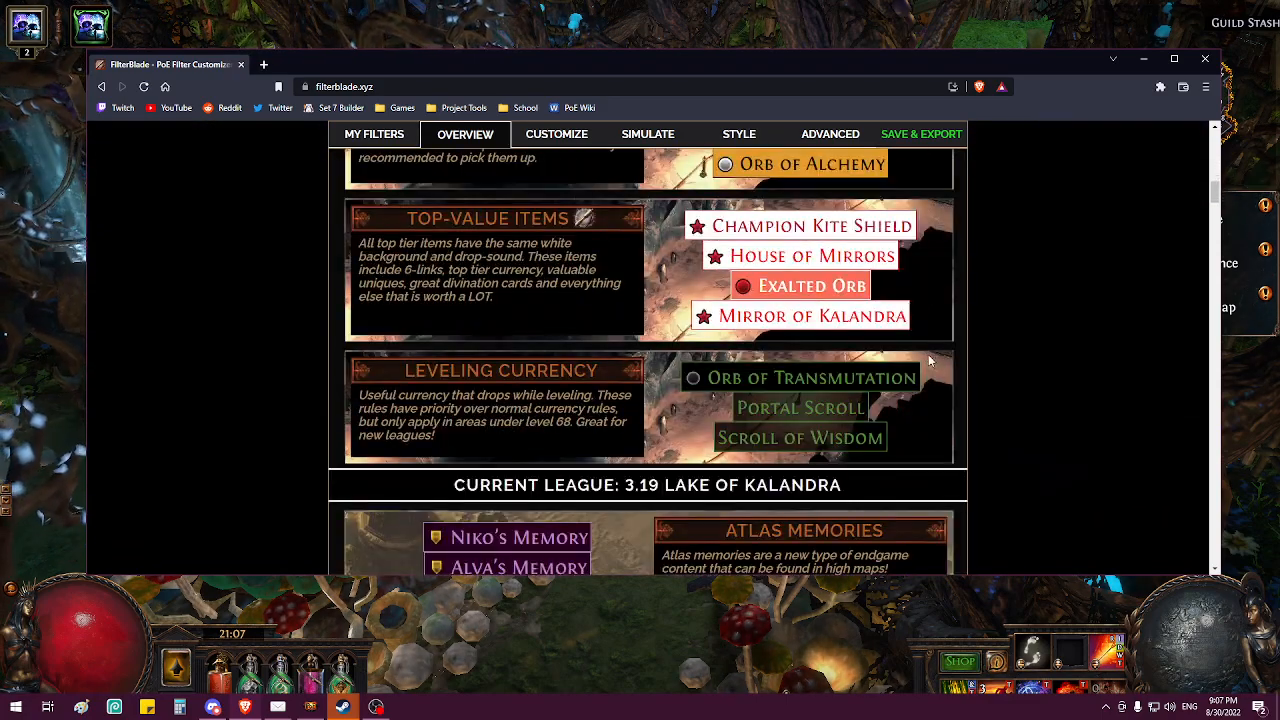
pyautogui.scroll(-6, 932, 360)
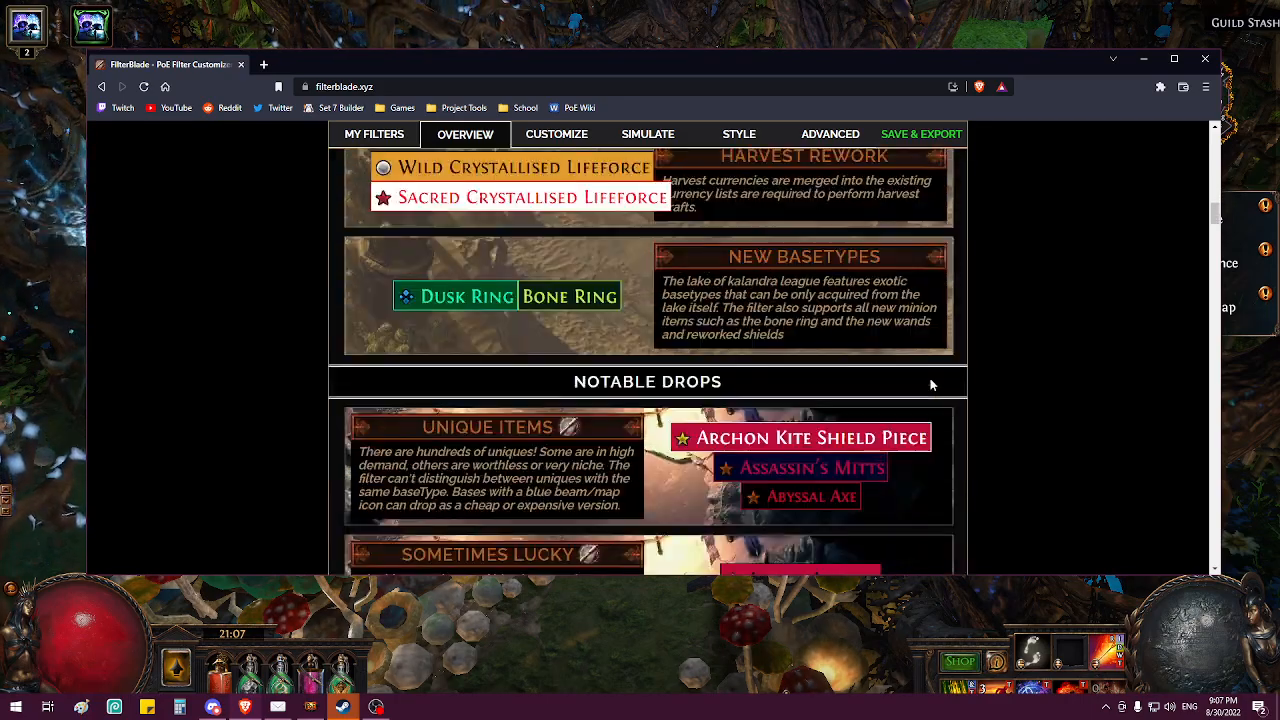
pyautogui.scroll(2, 931, 380)
pyautogui.scroll(-3, 657, 360)
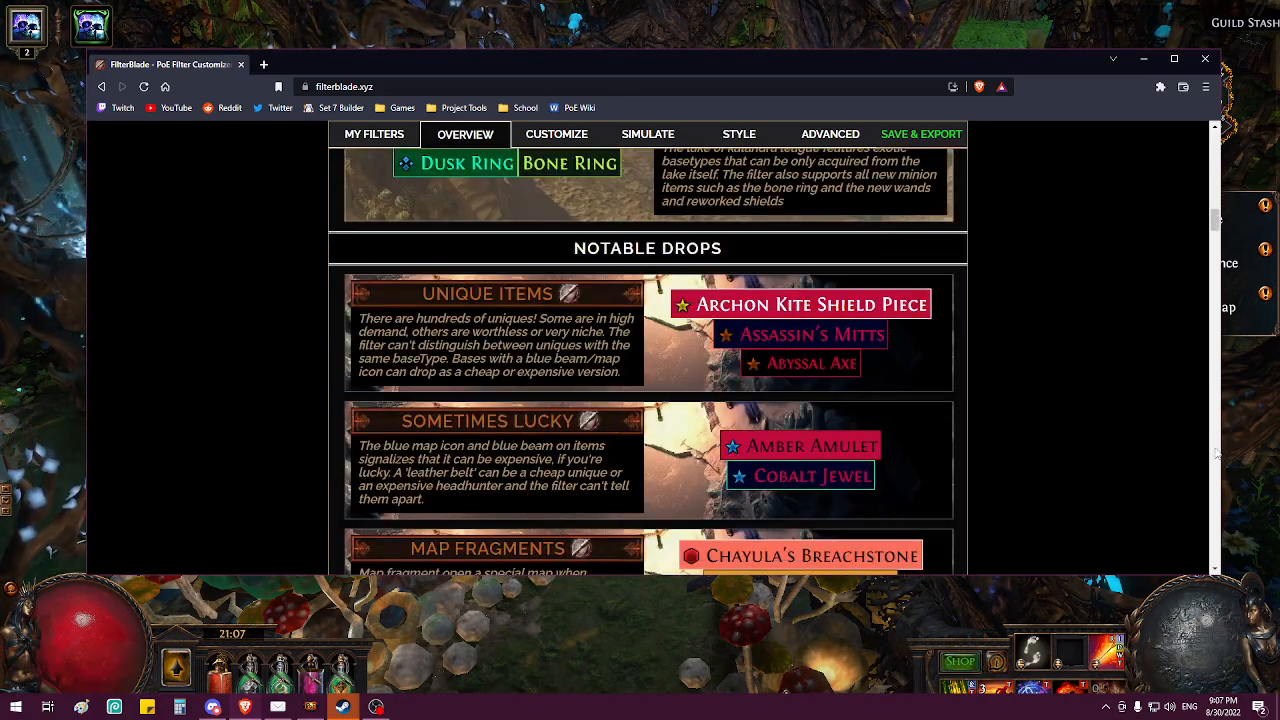
pyautogui.scroll(-1, 1053, 429)
pyautogui.scroll(-10, 1050, 430)
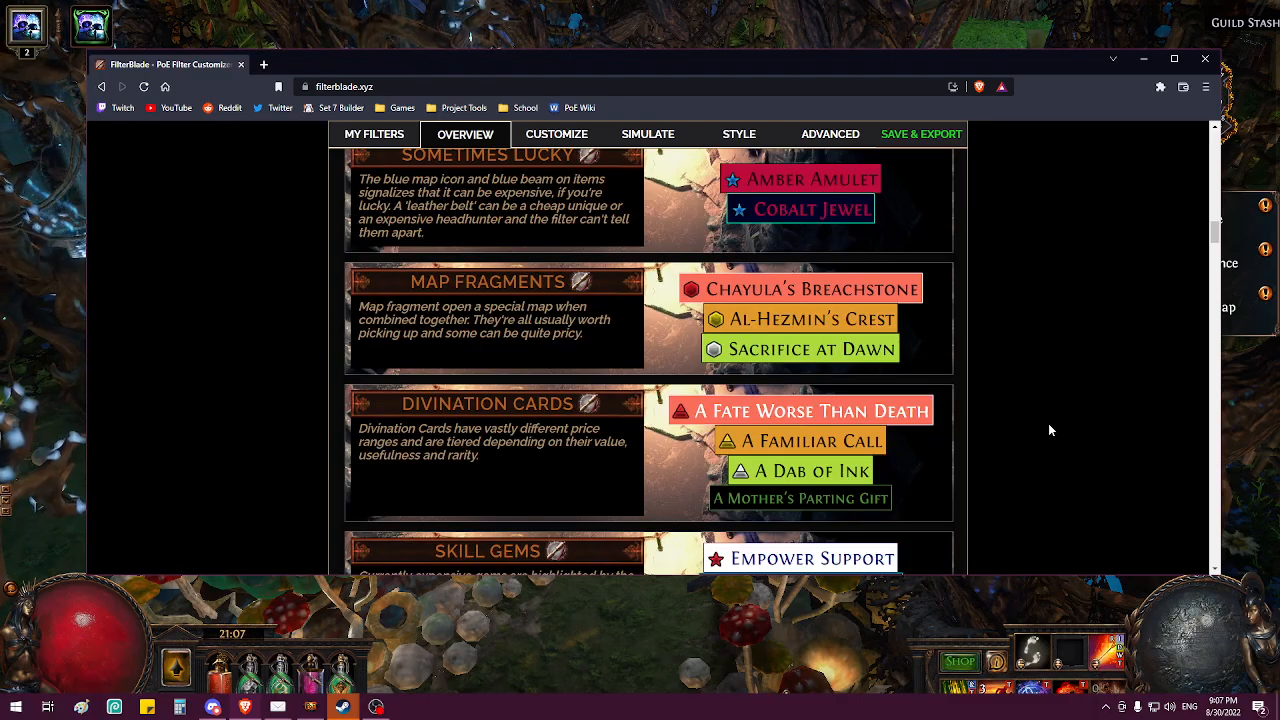
pyautogui.scroll(-10, 1047, 445)
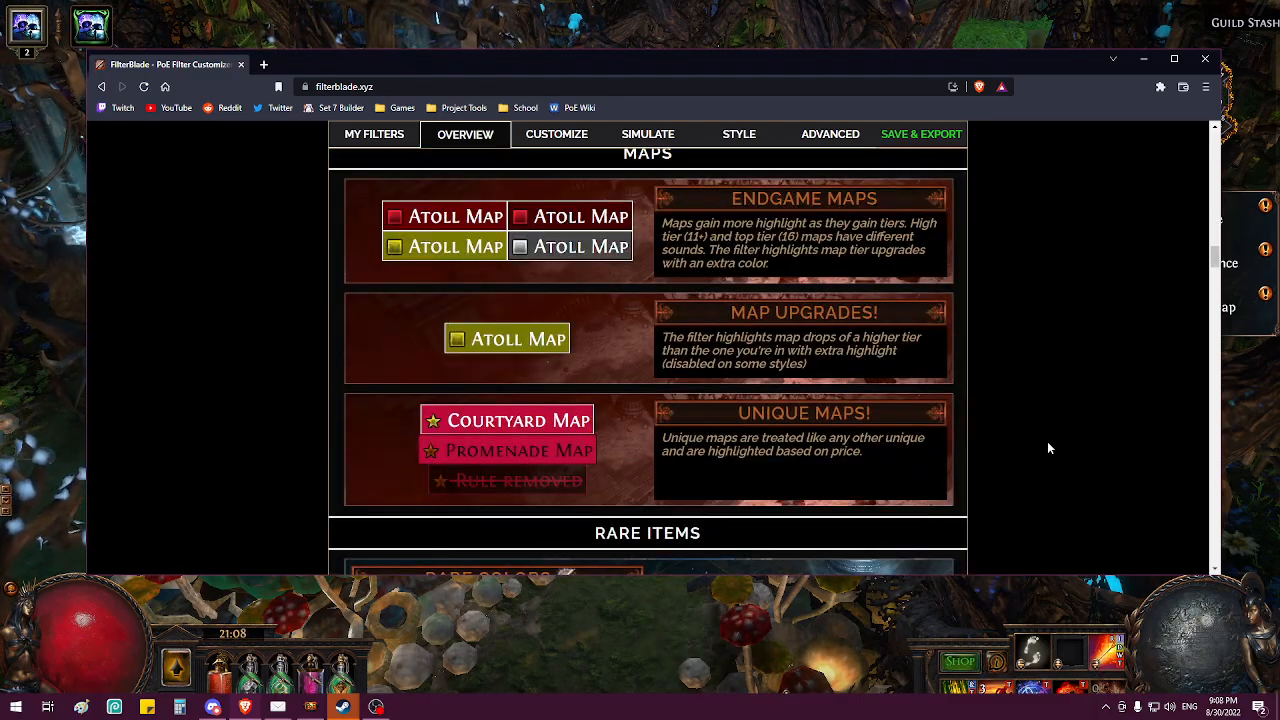
pyautogui.scroll(-8, 1048, 480)
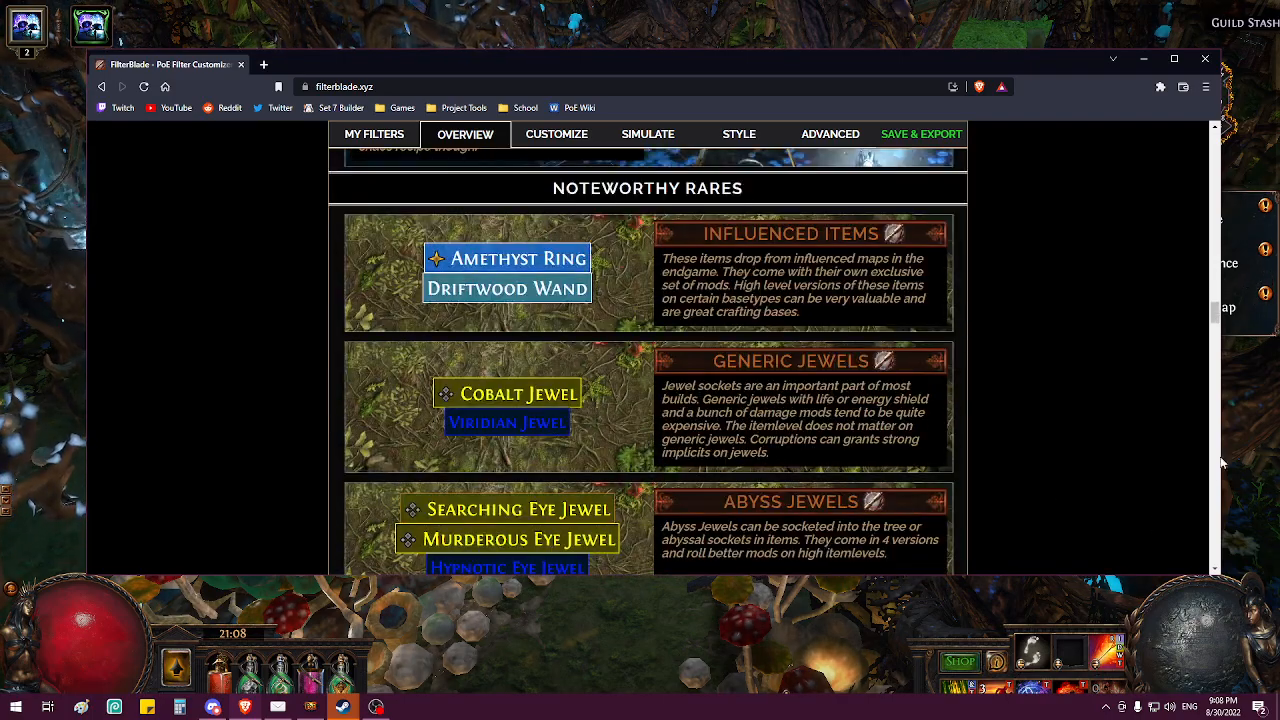
# Step: Set the filter strictness to Very Strict and check its effect on the Common Currencies preview
pyautogui.scroll(2, 1192, 323)
pyautogui.moveTo(1216, 306); pyautogui.dragTo(1216, 148)
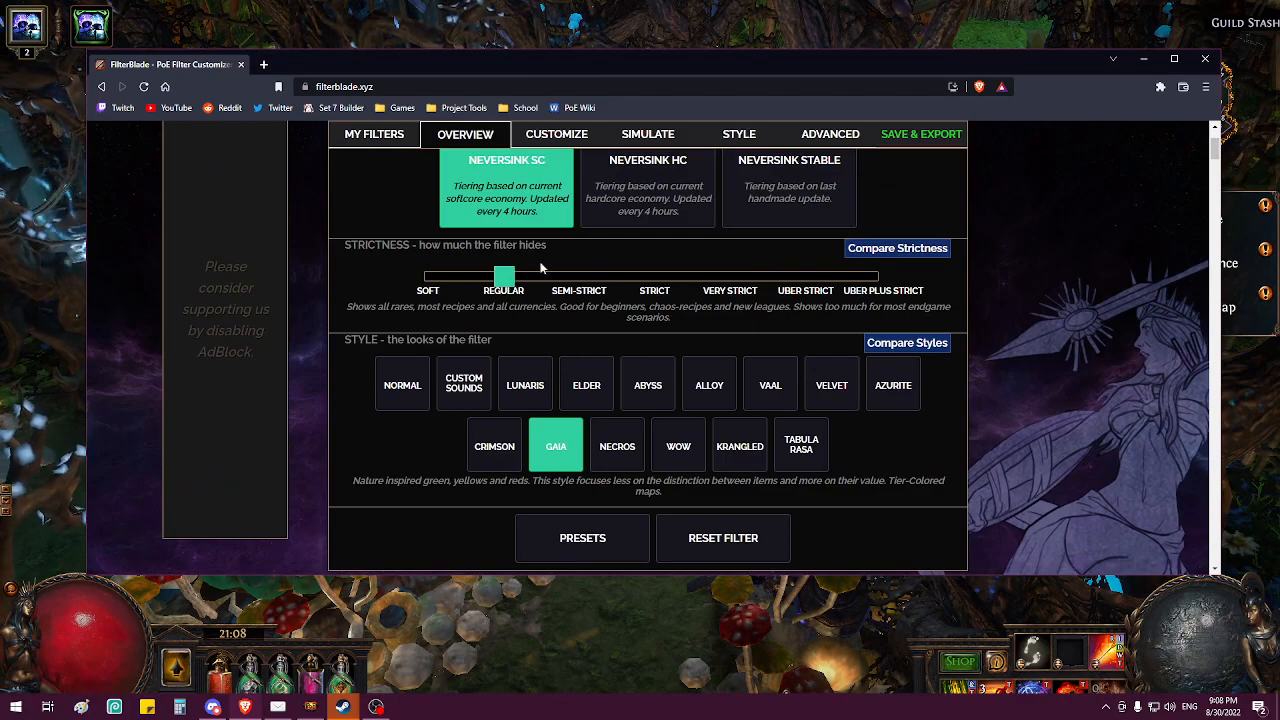
pyautogui.moveTo(504, 270); pyautogui.dragTo(717, 263)
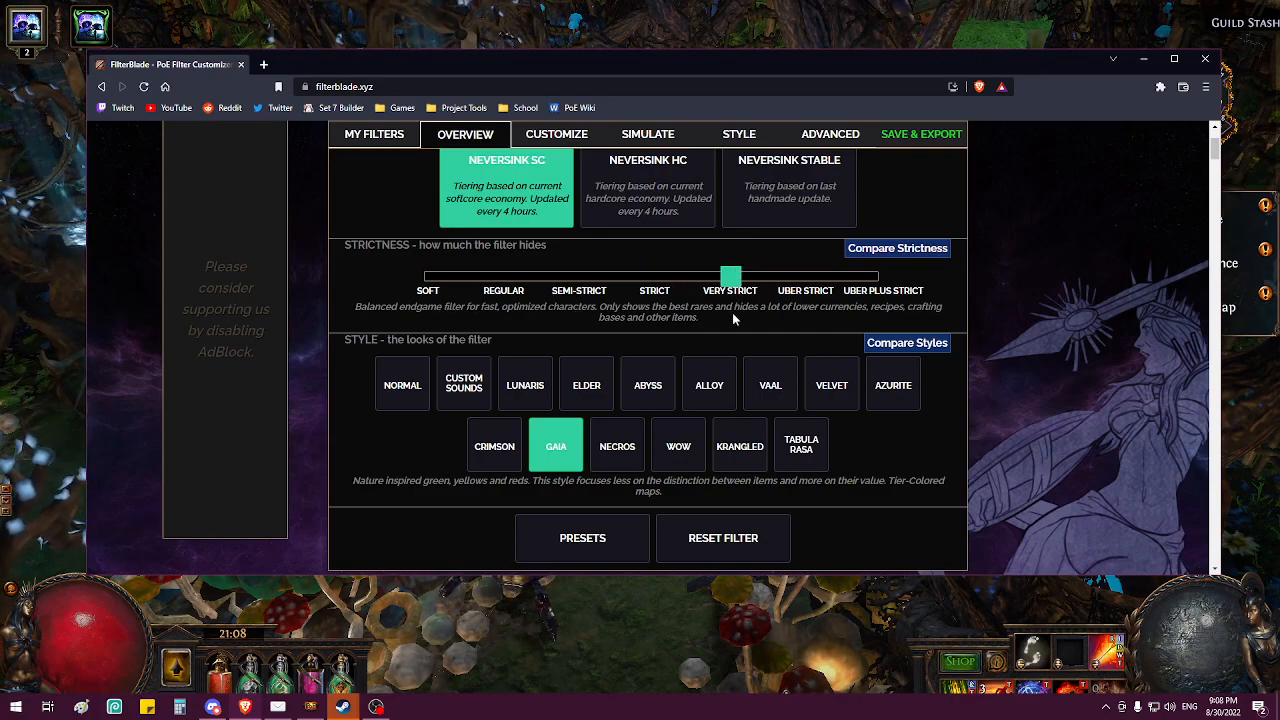
pyautogui.scroll(-3, 1000, 277)
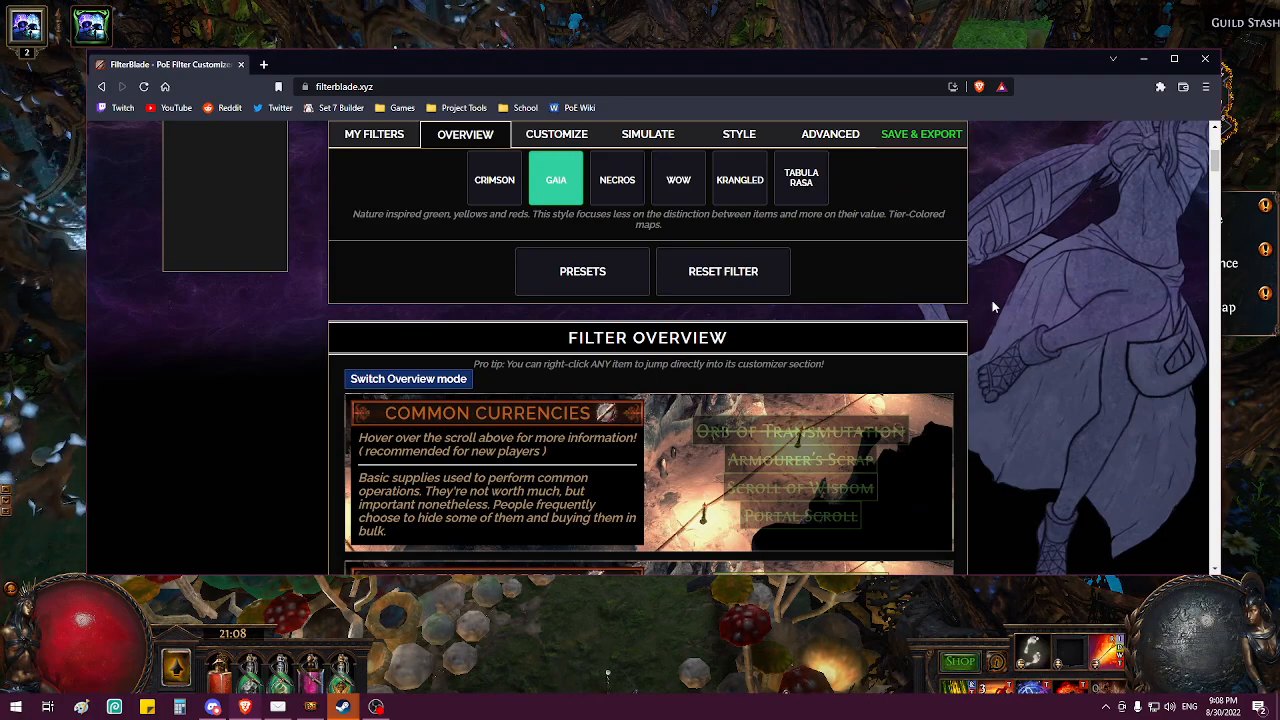
# Step: Check the Very Strict effect on the mid-tier currencies and jump from the Orb of Alteration preview to its filter rule
pyautogui.scroll(-1, 840, 340)
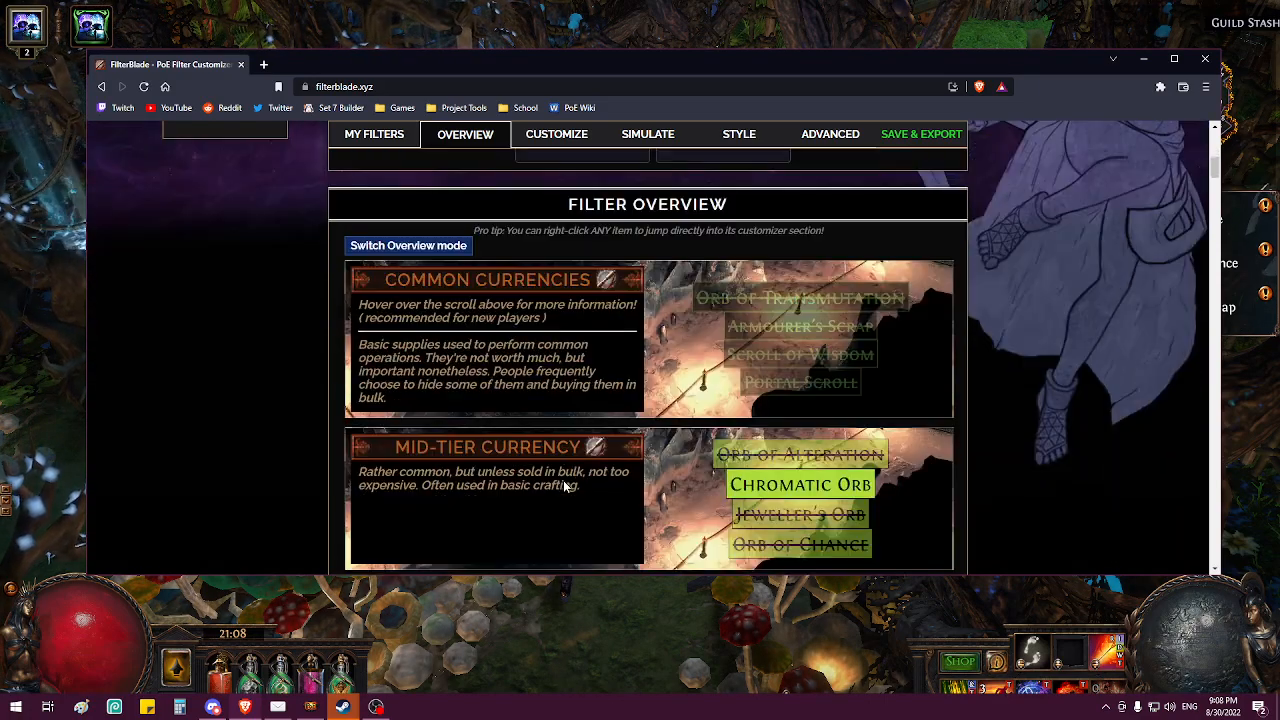
pyautogui.moveTo(769, 300)
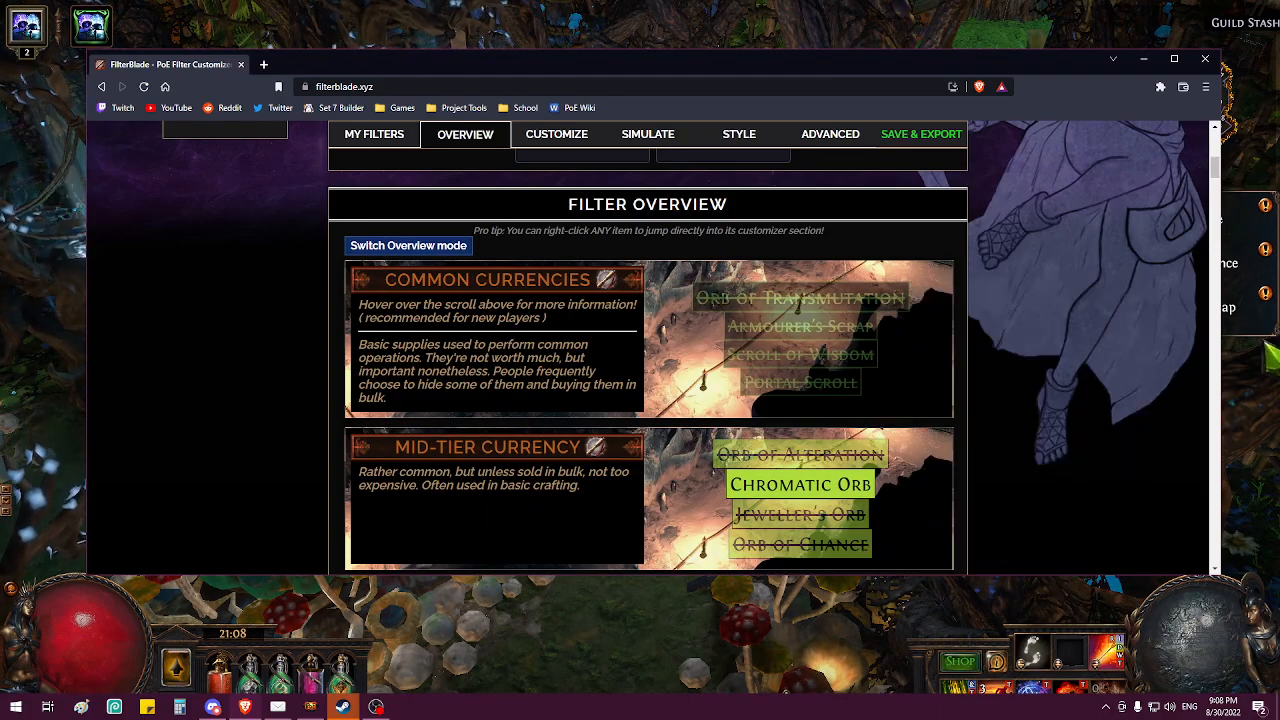
pyautogui.scroll(-1, 1056, 456)
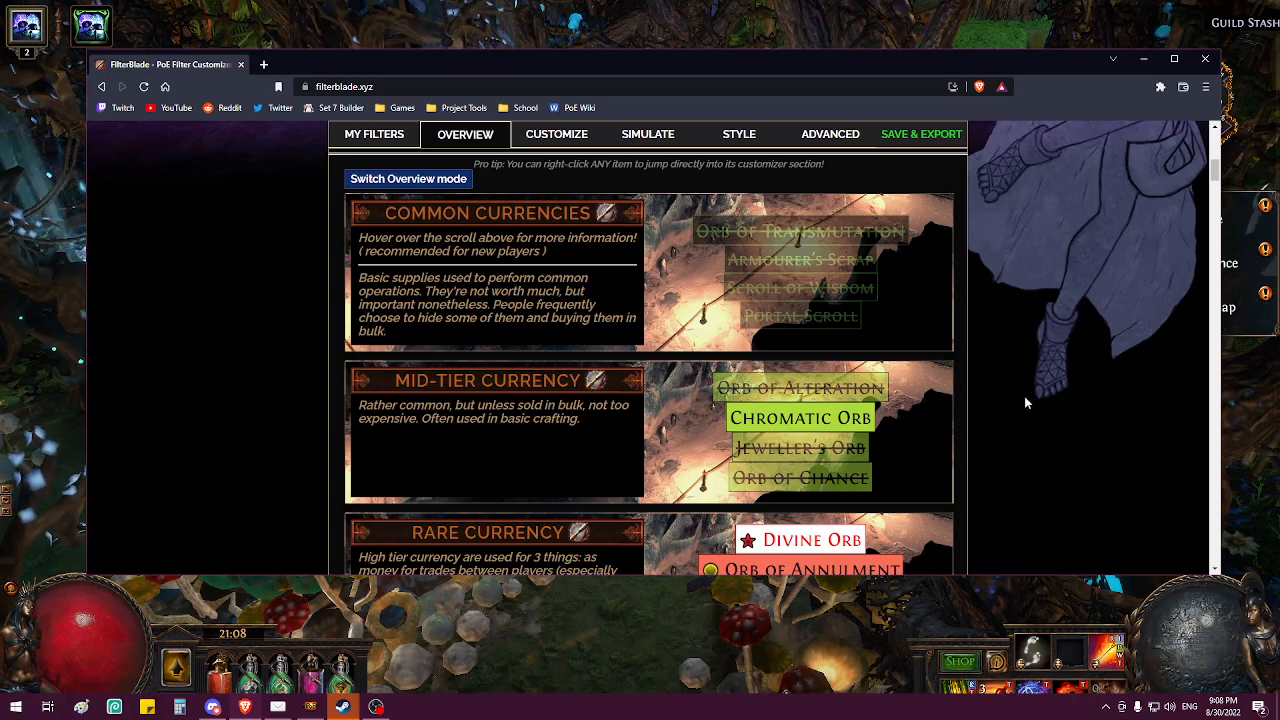
pyautogui.moveTo(857, 427)
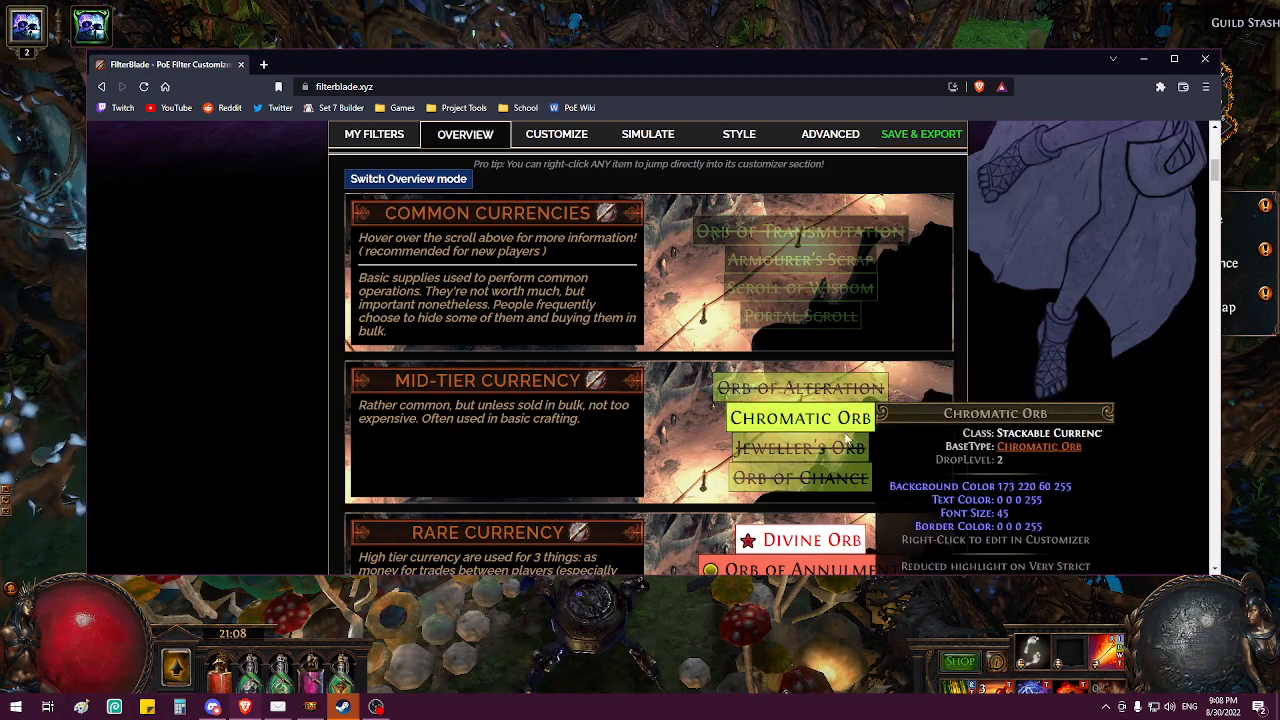
pyautogui.moveTo(843, 386)
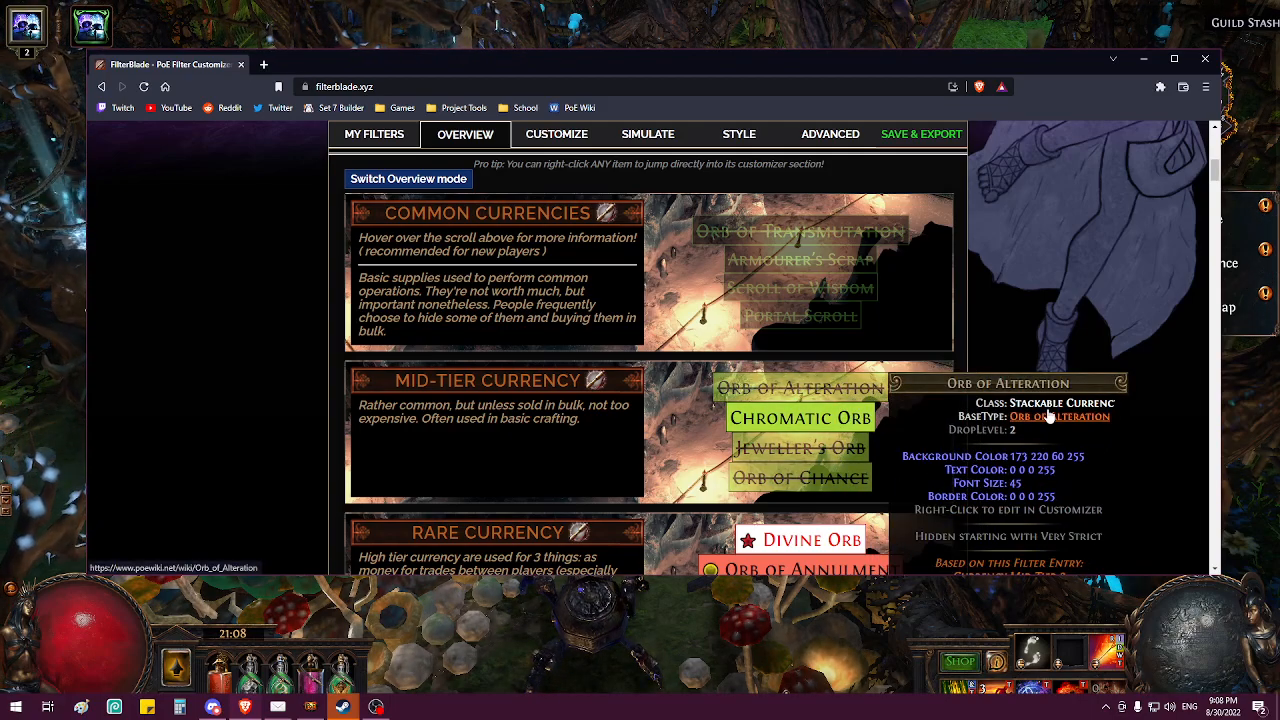
pyautogui.rightClick(880, 392)
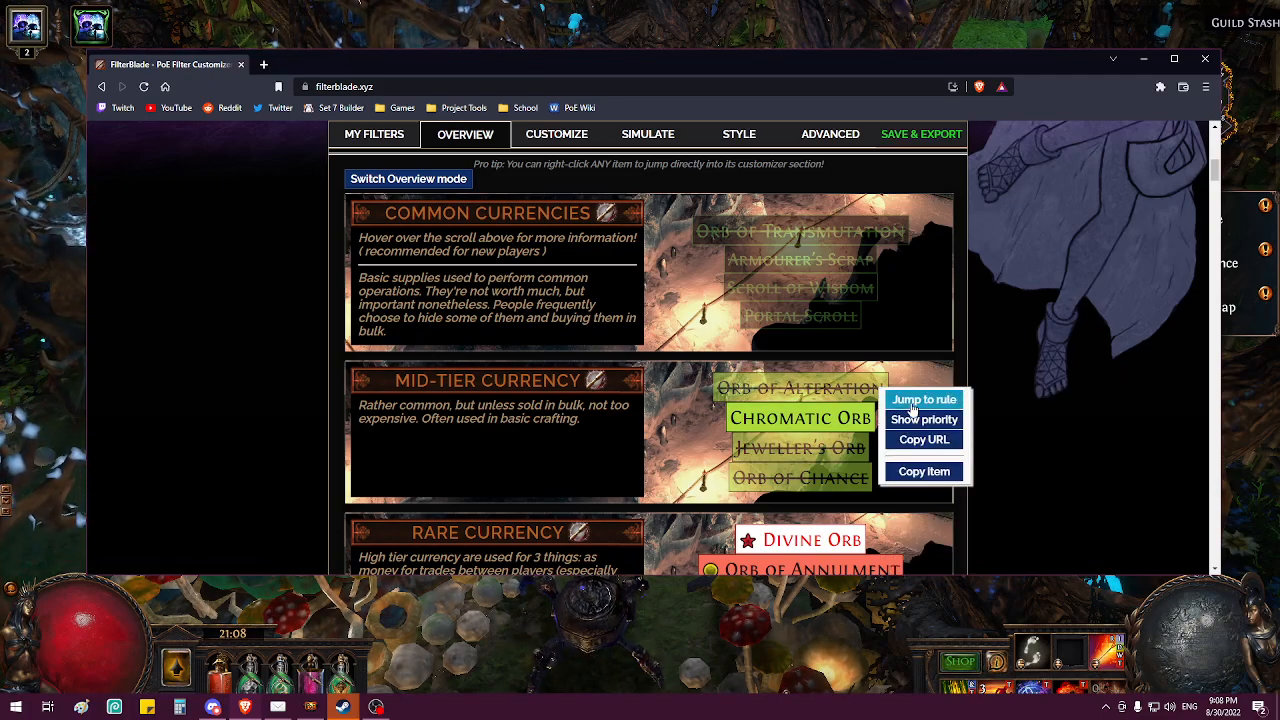
pyautogui.click(912, 400)
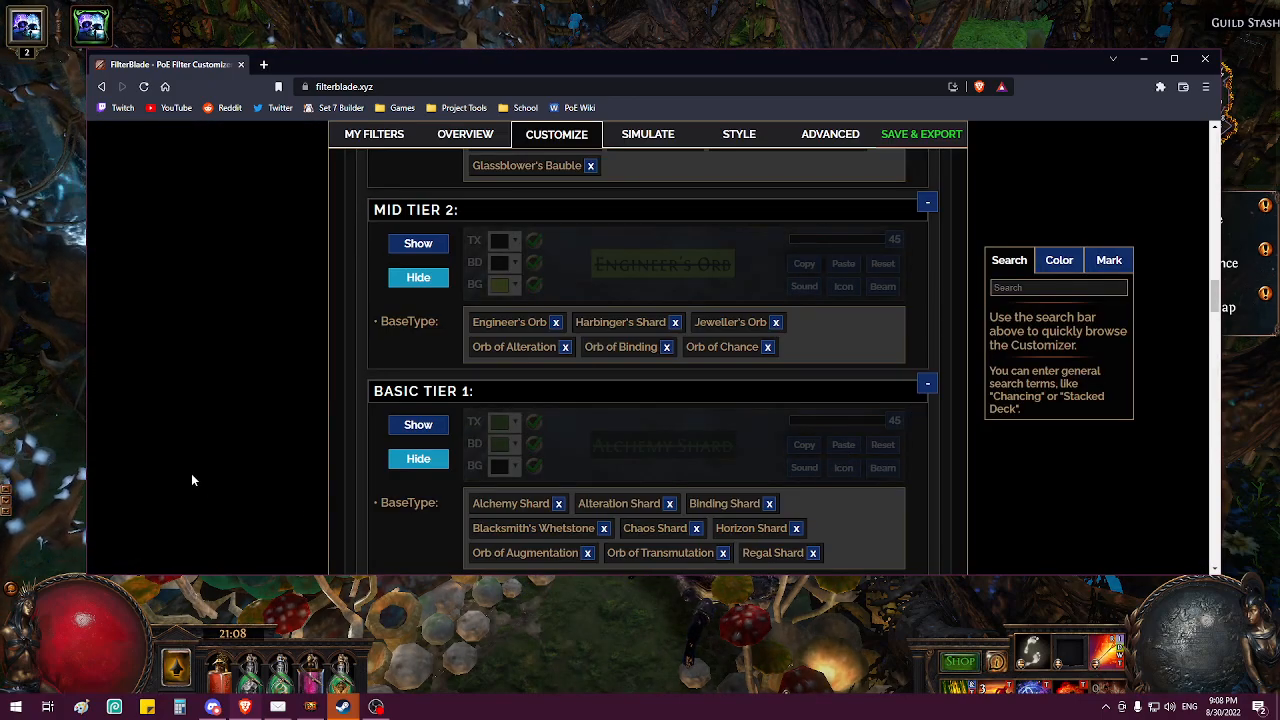
# Step: Set the Mid Tier 2 and Basic Tier 1 currency rules to Show, then look over the lower basic tiers
pyautogui.moveTo(510, 346)
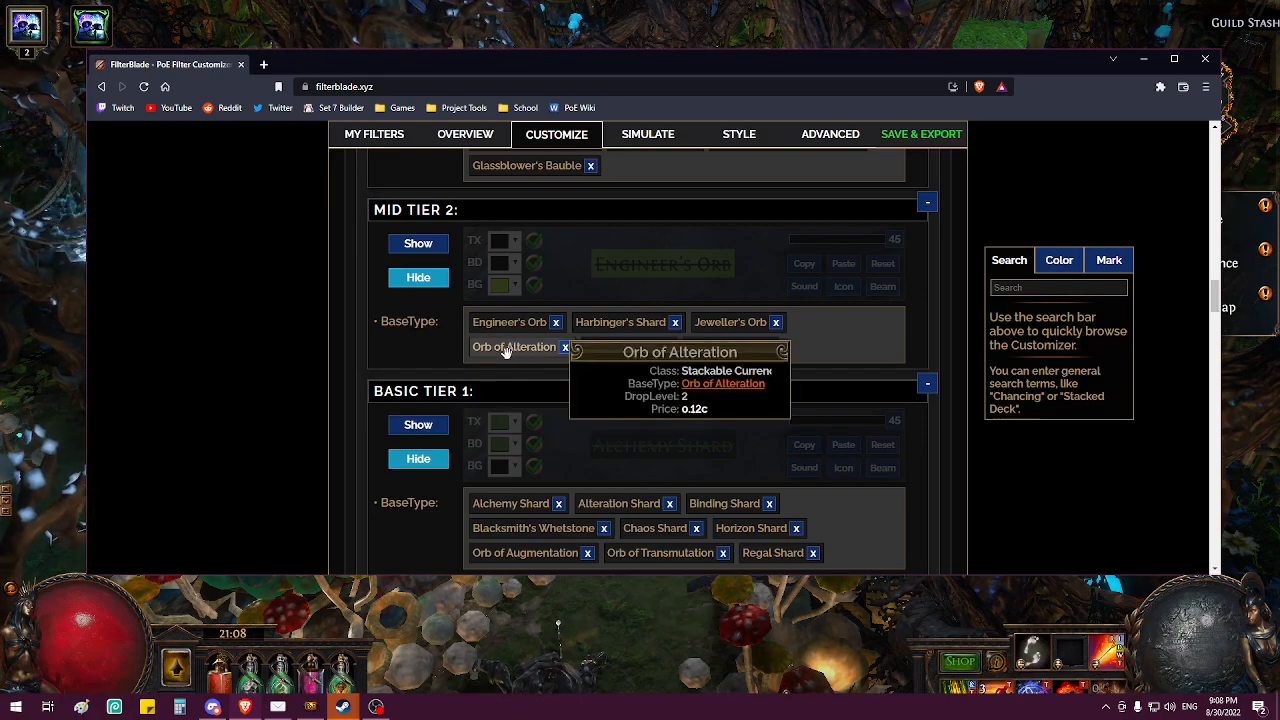
pyautogui.click(418, 243)
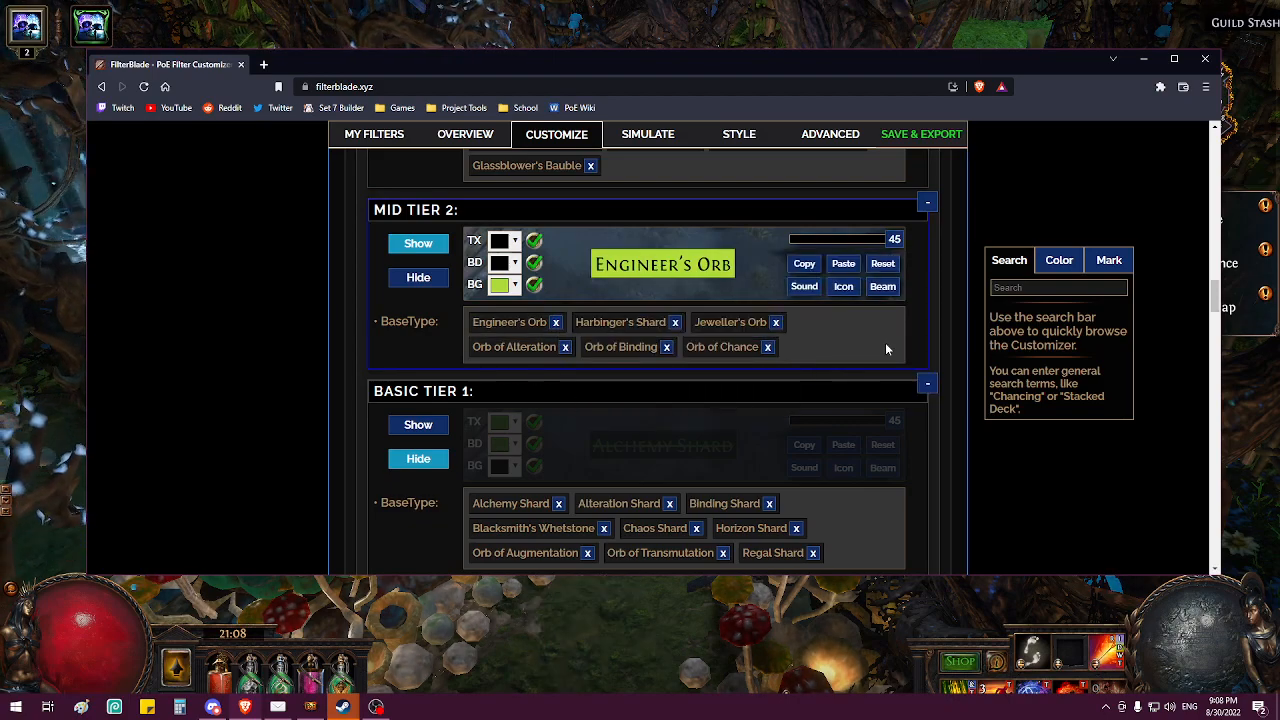
pyautogui.scroll(-1, 844, 337)
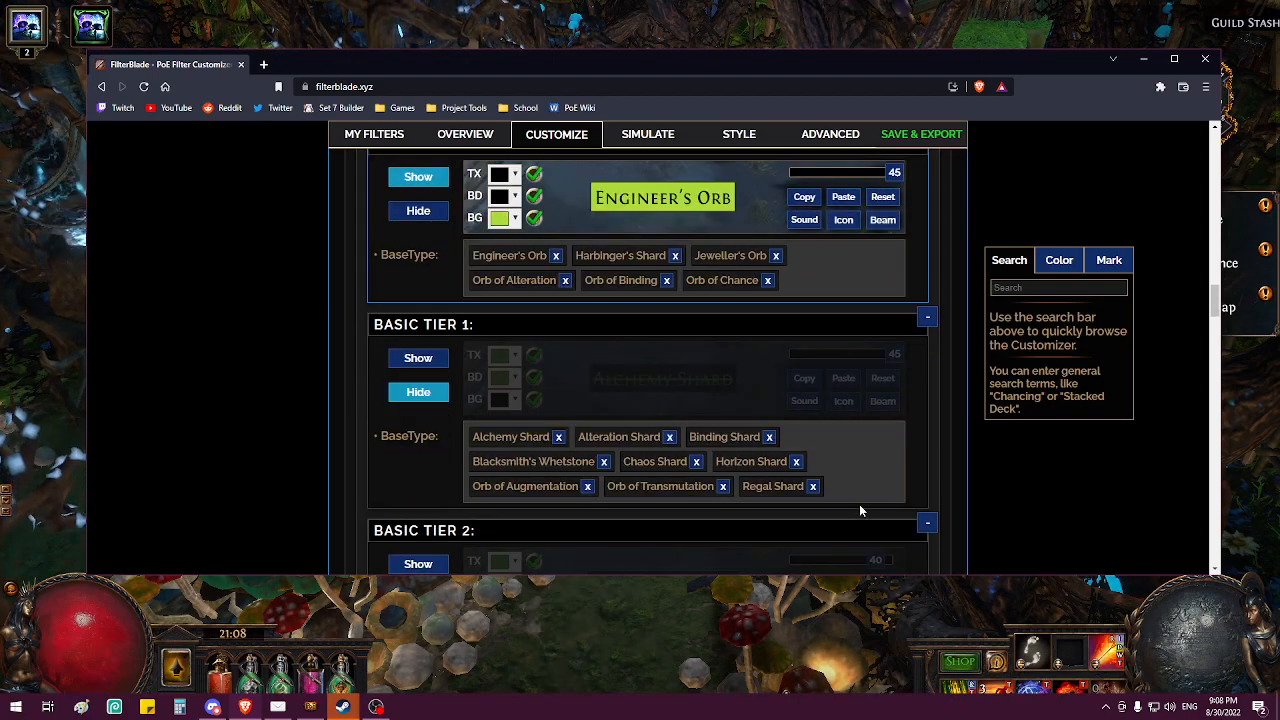
pyautogui.click(418, 357)
pyautogui.scroll(-2, 303, 403)
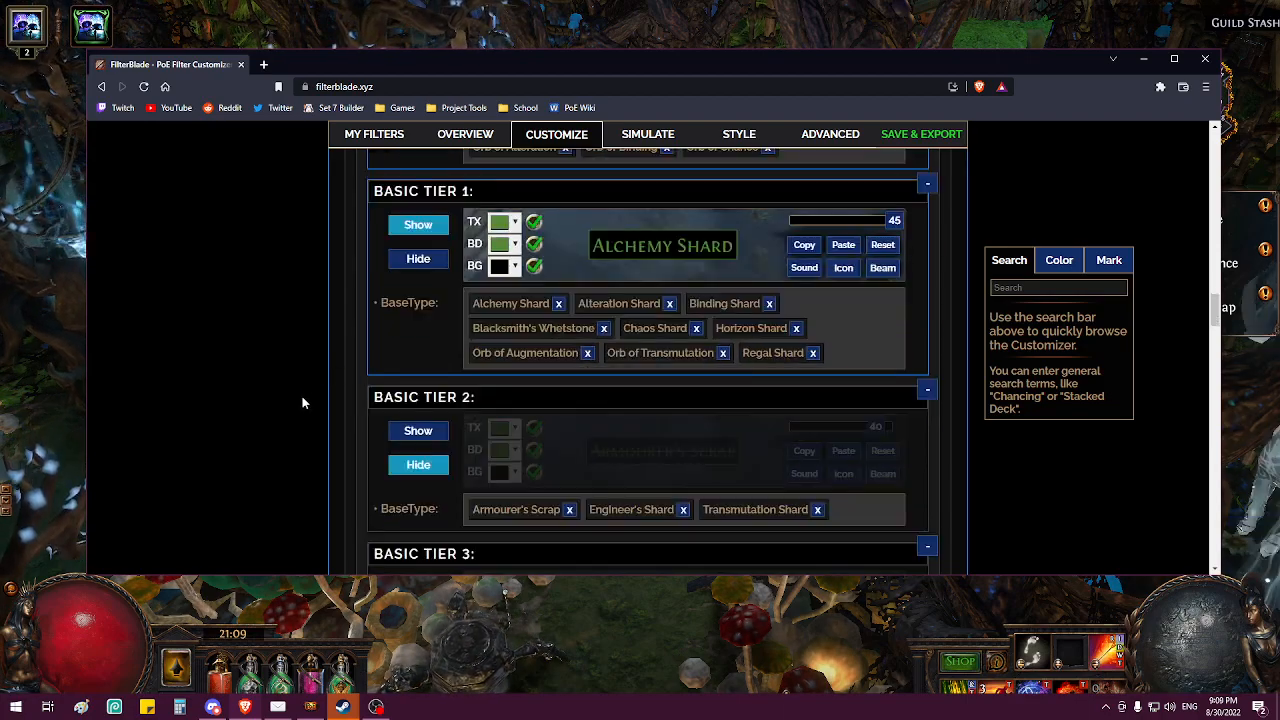
pyautogui.scroll(-1, 303, 403)
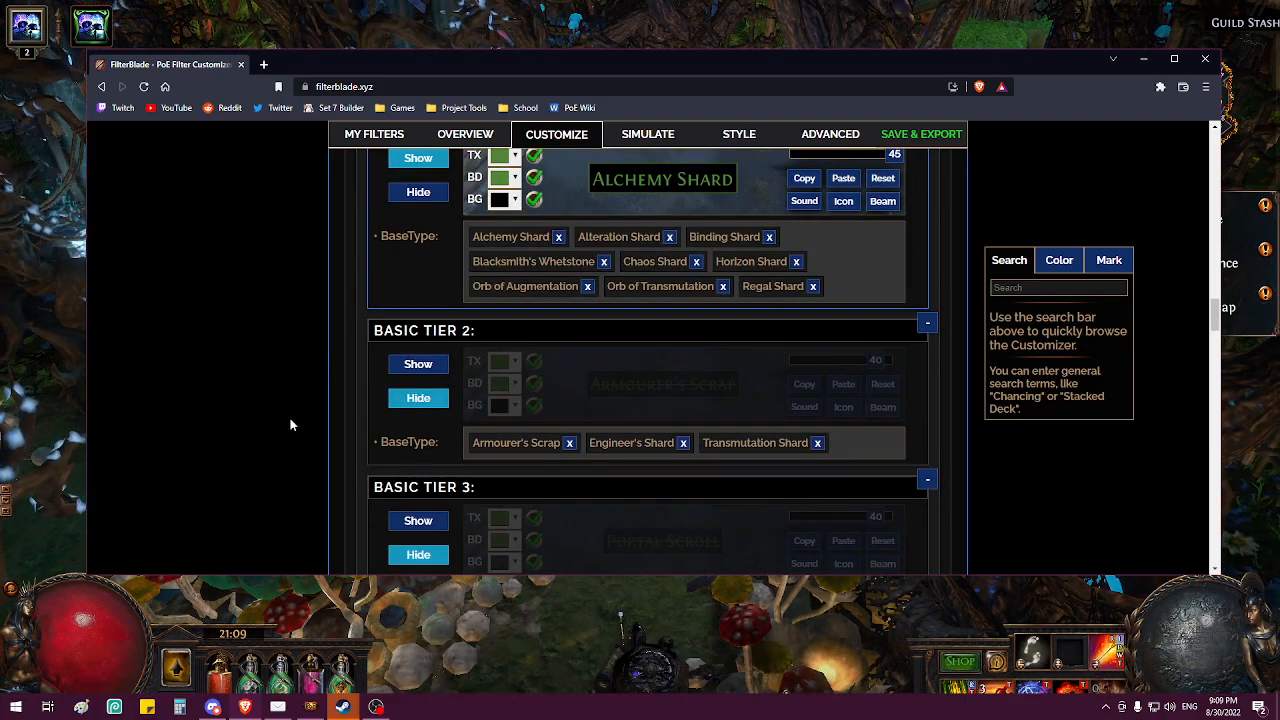
pyautogui.scroll(-2, 283, 426)
pyautogui.scroll(-2, 283, 426)
pyautogui.scroll(2, 264, 254)
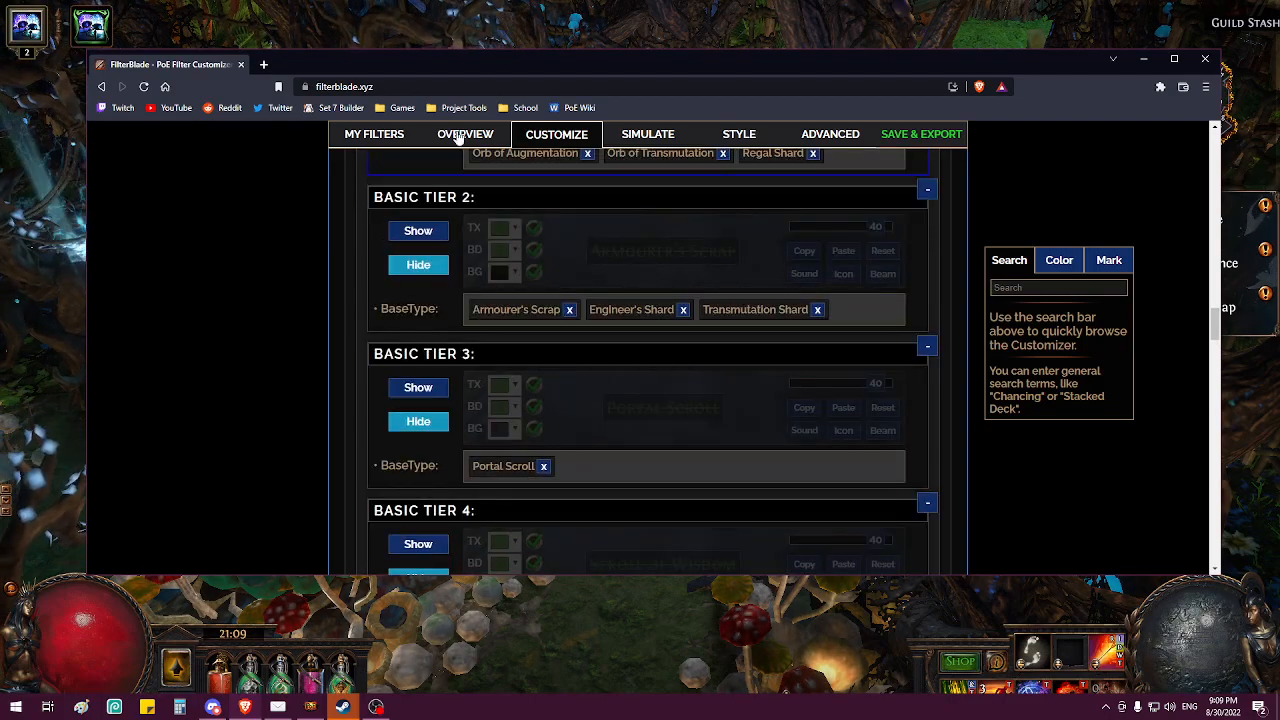
# Step: Return to the filter overview and check how the Orb of Transmutation and Orb of Alteration are displayed
pyautogui.click(396, 138)
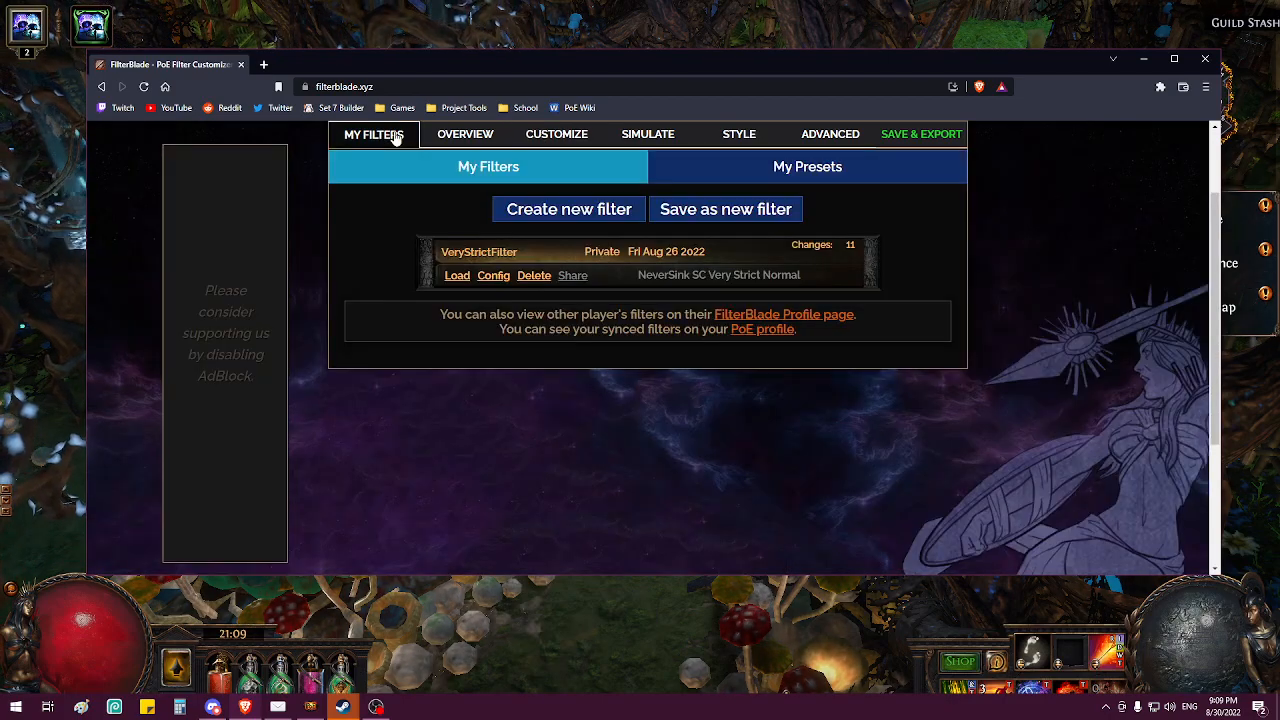
pyautogui.click(450, 138)
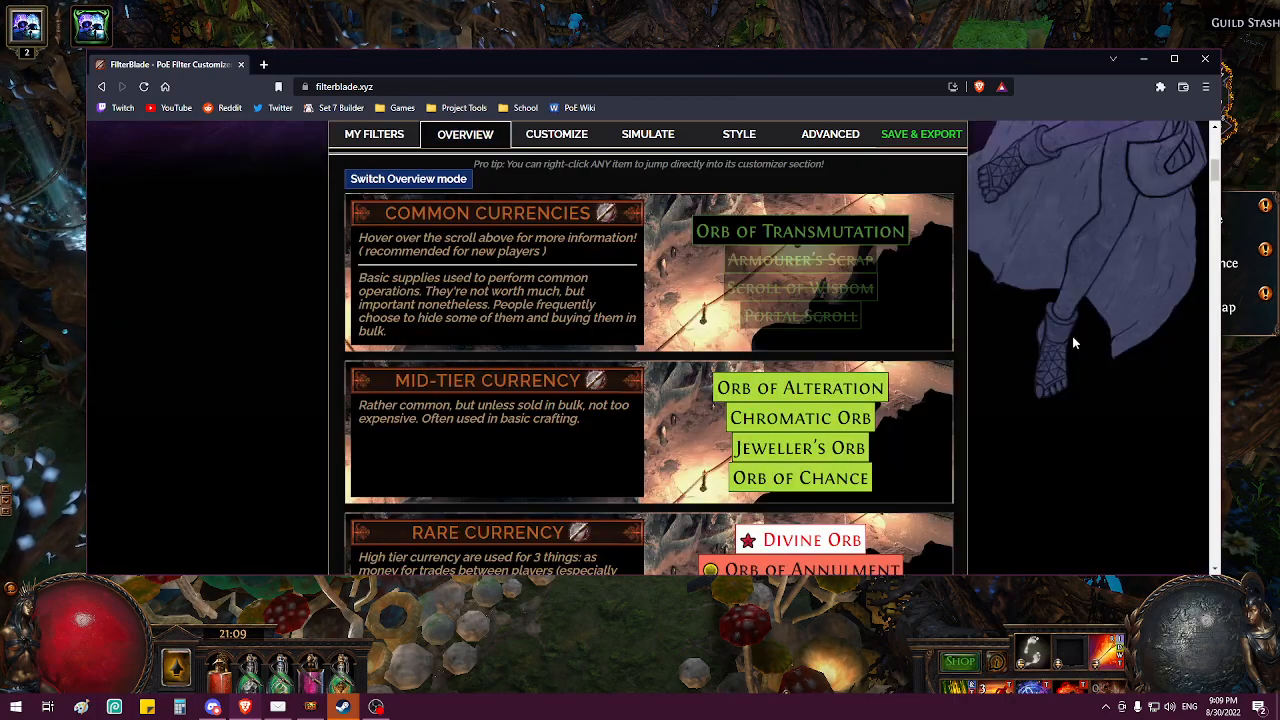
pyautogui.scroll(-1, 625, 340)
pyautogui.scroll(1, 630, 342)
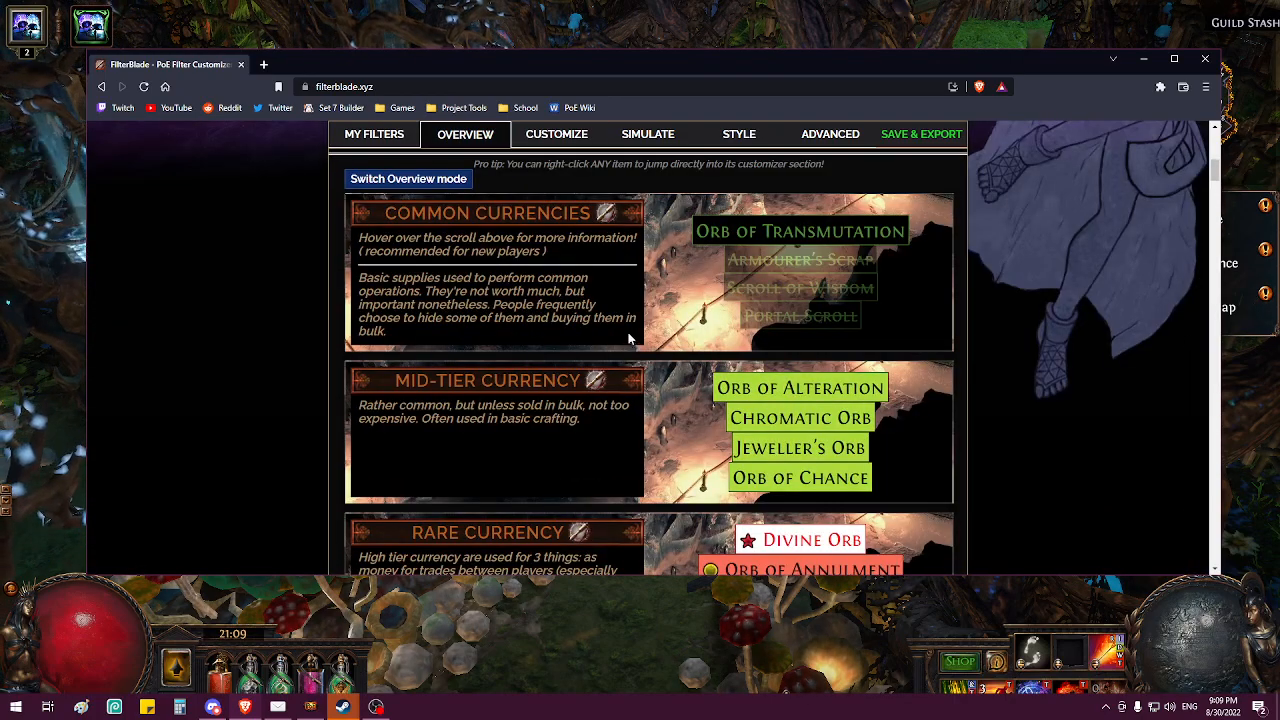
pyautogui.moveTo(760, 230)
pyautogui.scroll(1, 768, 228)
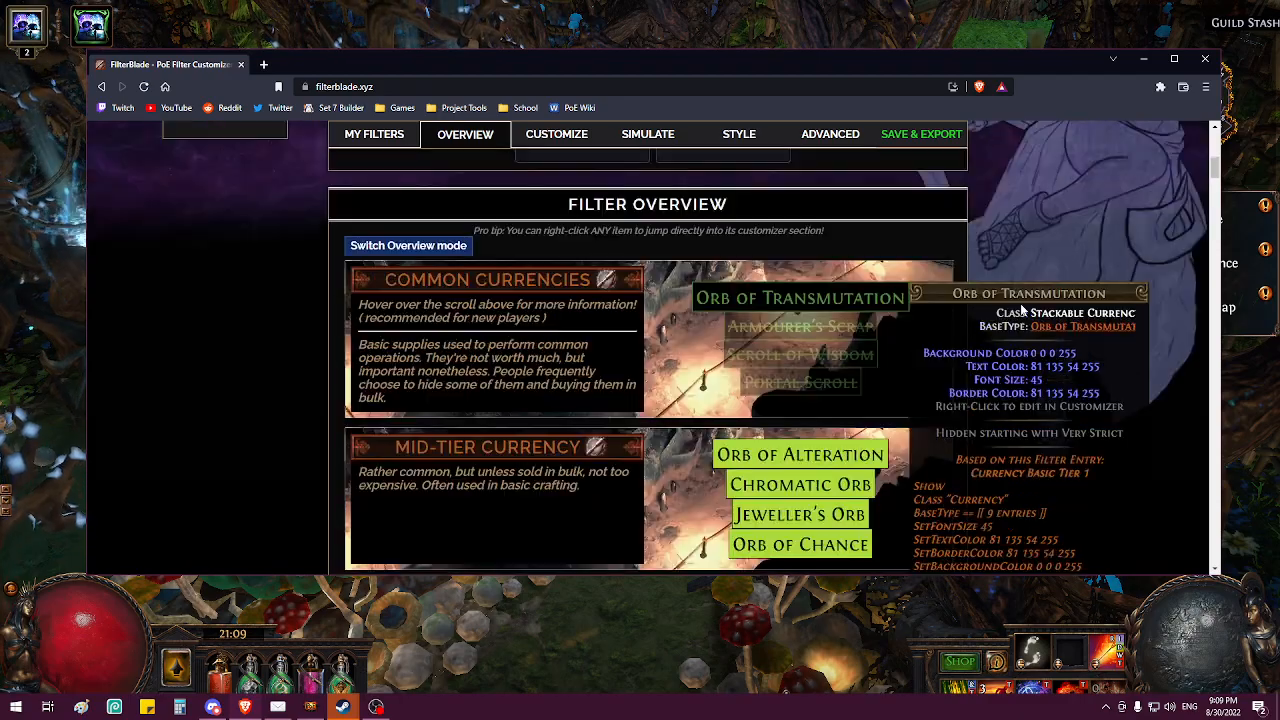
pyautogui.scroll(-3, 1021, 316)
pyautogui.scroll(2, 1022, 322)
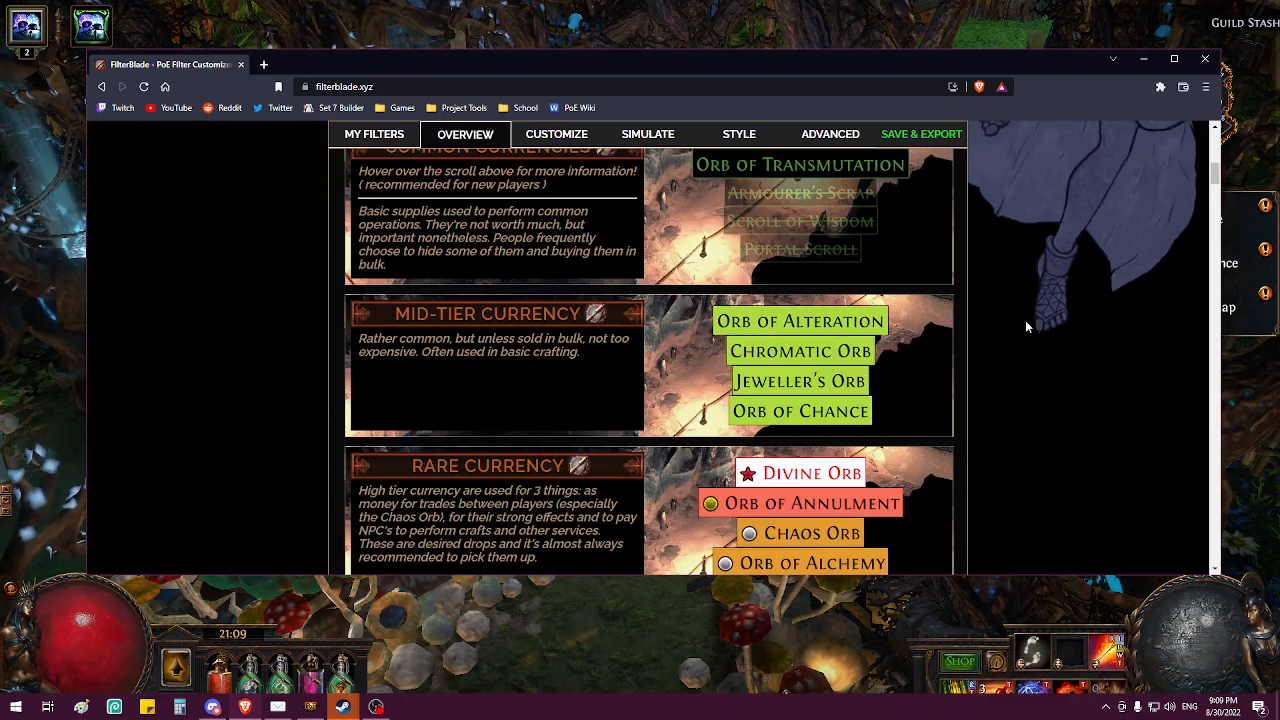
pyautogui.moveTo(826, 323)
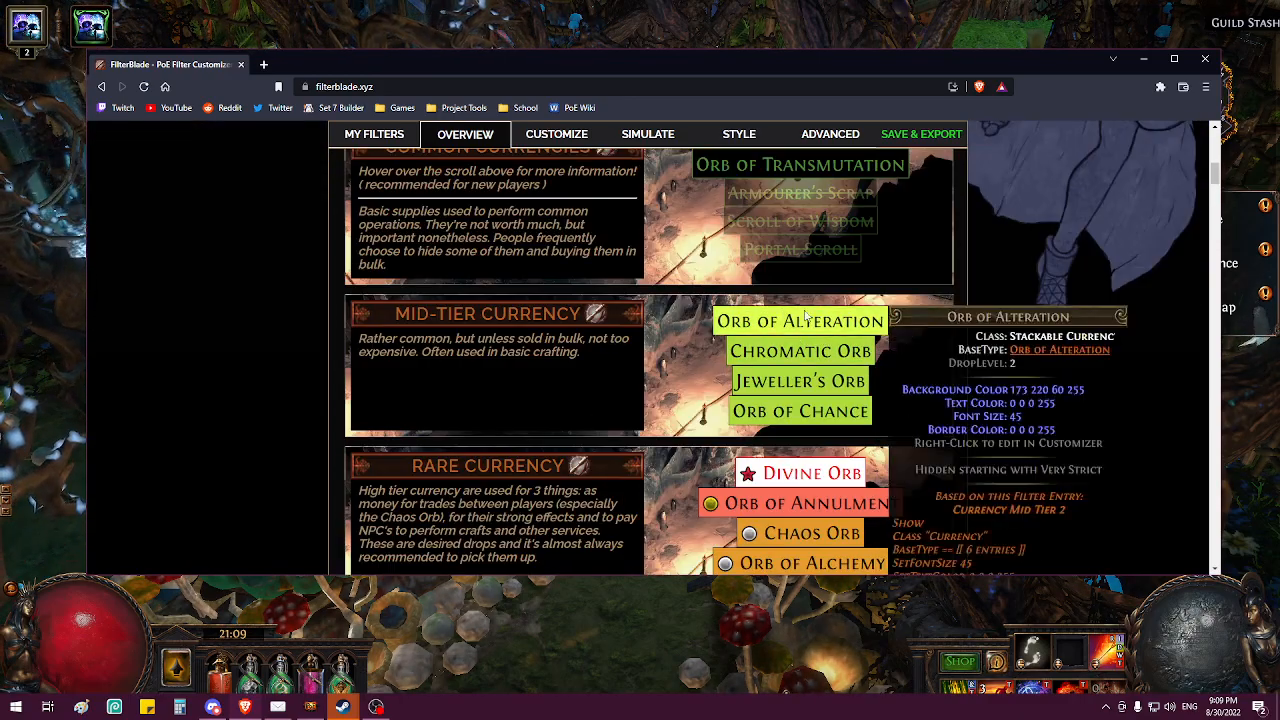
# Step: Review the overview previews from Top-Value Items through the current league and Notable Drops sections to Maps
pyautogui.scroll(-4, 780, 320)
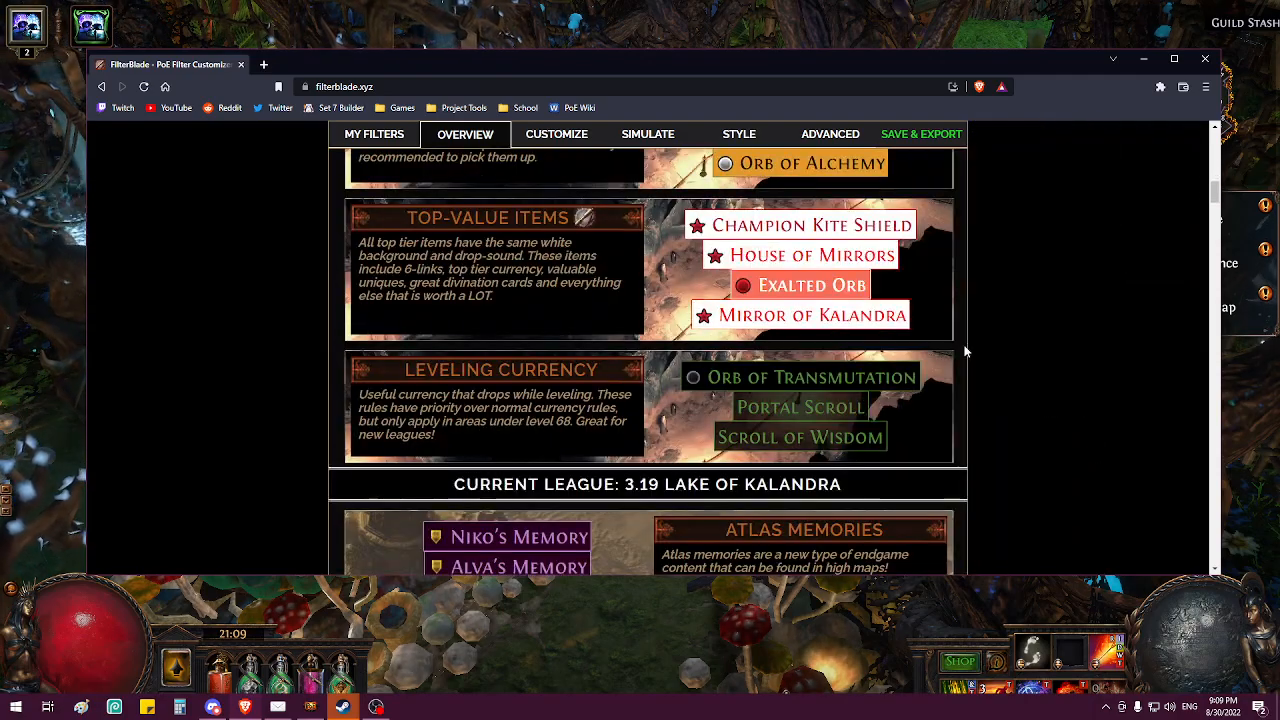
pyautogui.scroll(-4, 900, 400)
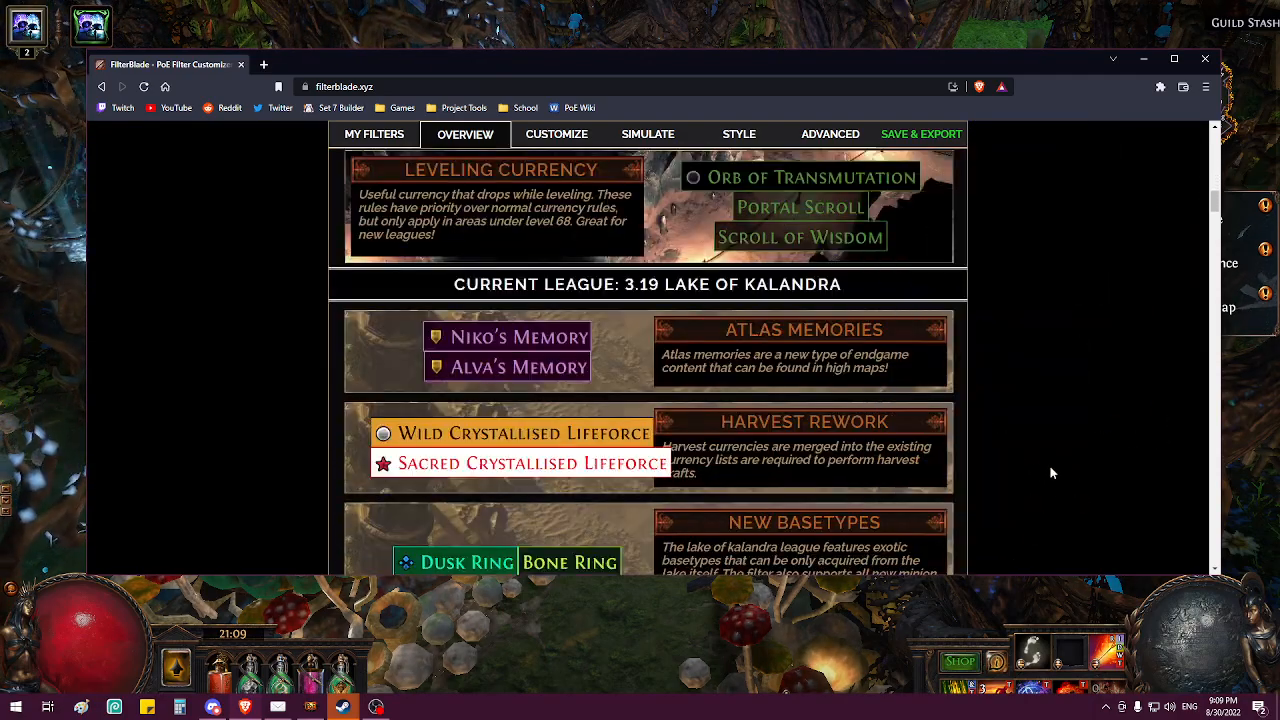
pyautogui.scroll(-2, 1080, 468)
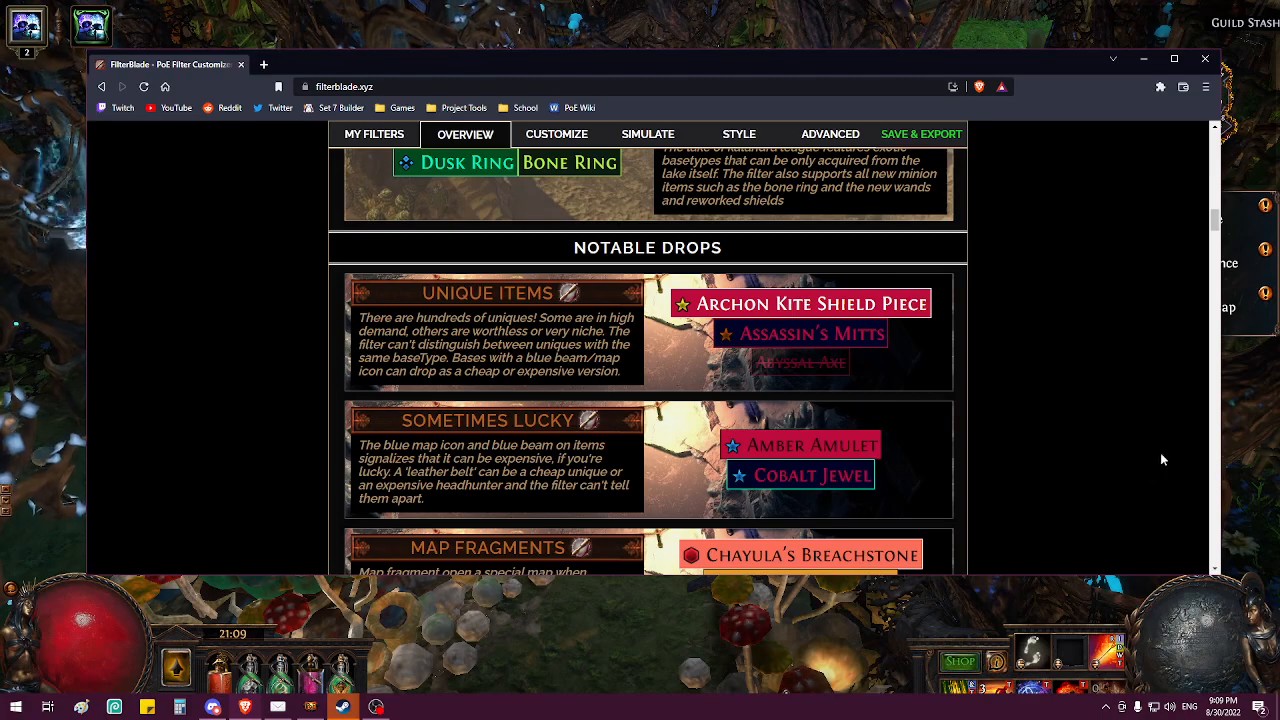
pyautogui.scroll(-1, 1157, 453)
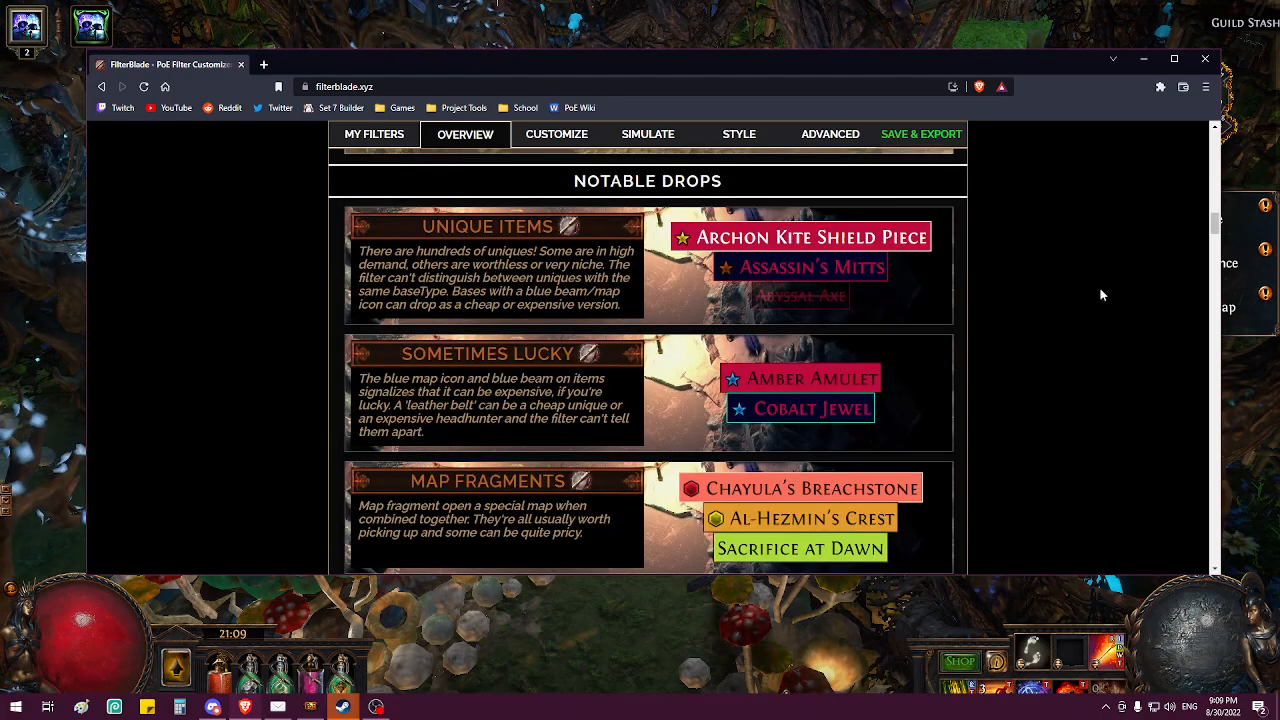
pyautogui.scroll(-3, 1101, 295)
pyautogui.scroll(-3, 1122, 278)
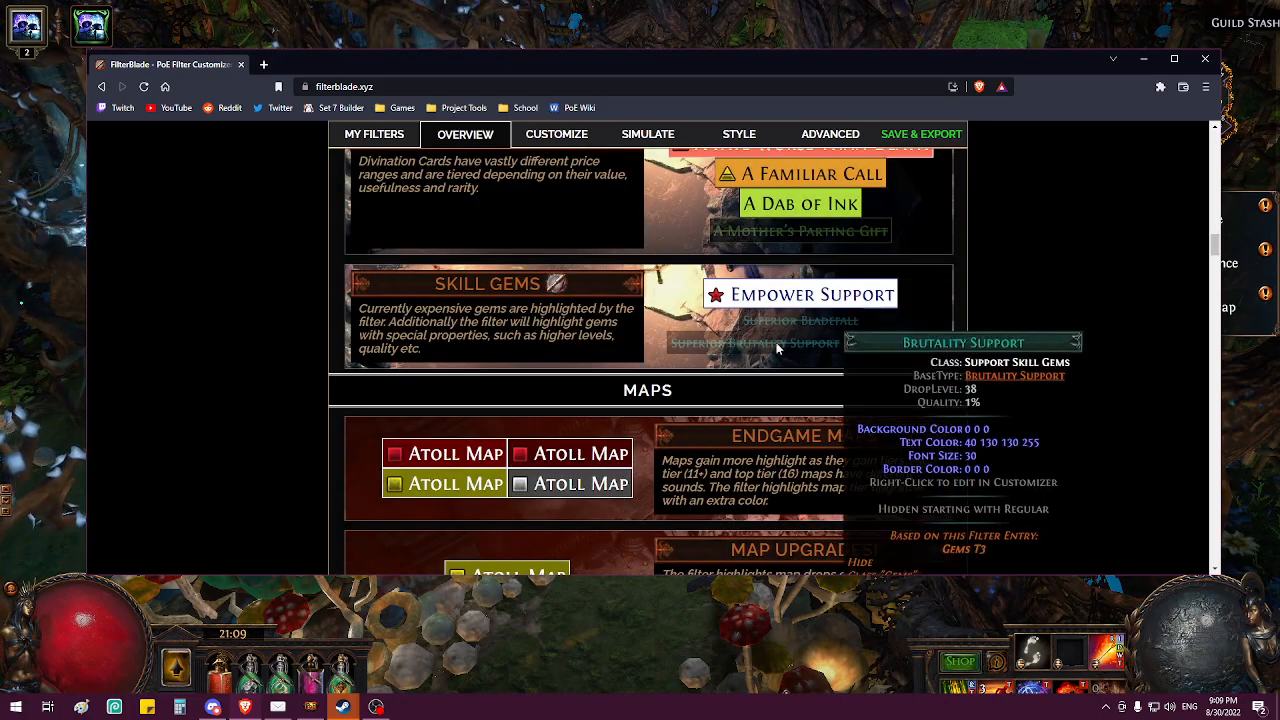
pyautogui.moveTo(902, 364)
pyautogui.scroll(-7, 1114, 314)
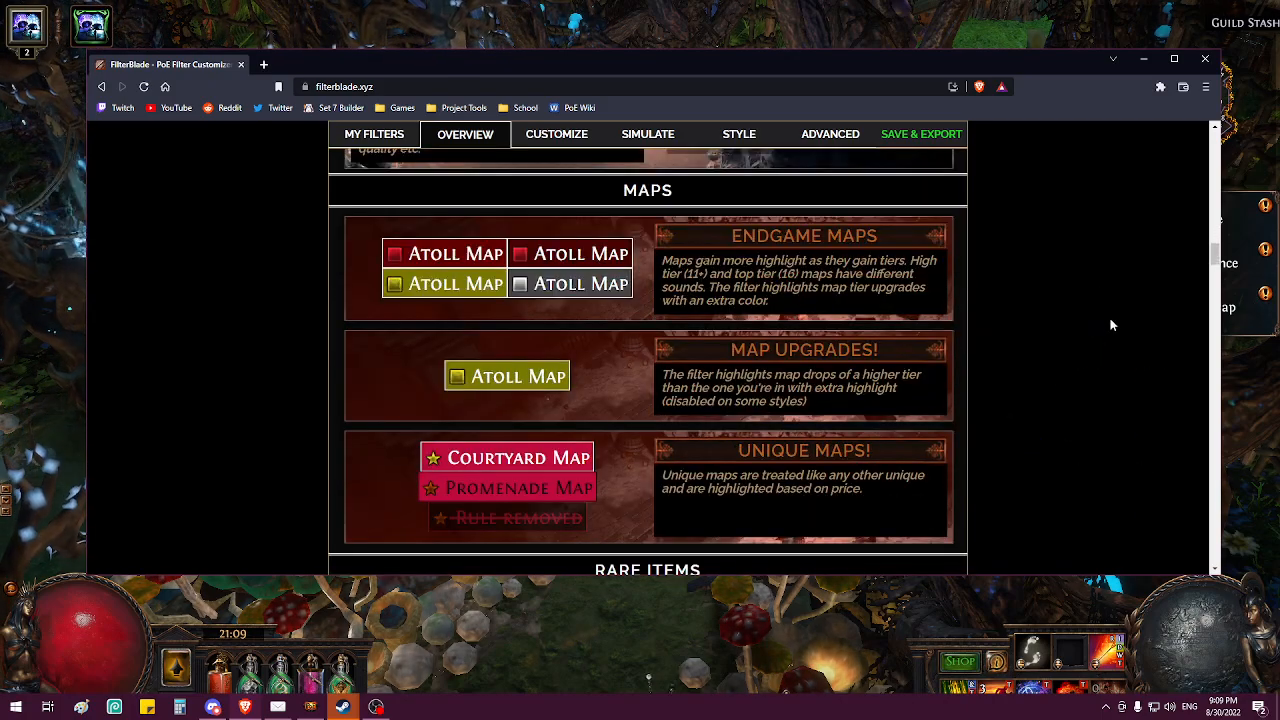
# Step: Review the Rare Items previews and the influenced items and jewels under Noteworthy Rares
pyautogui.scroll(-1, 1100, 360)
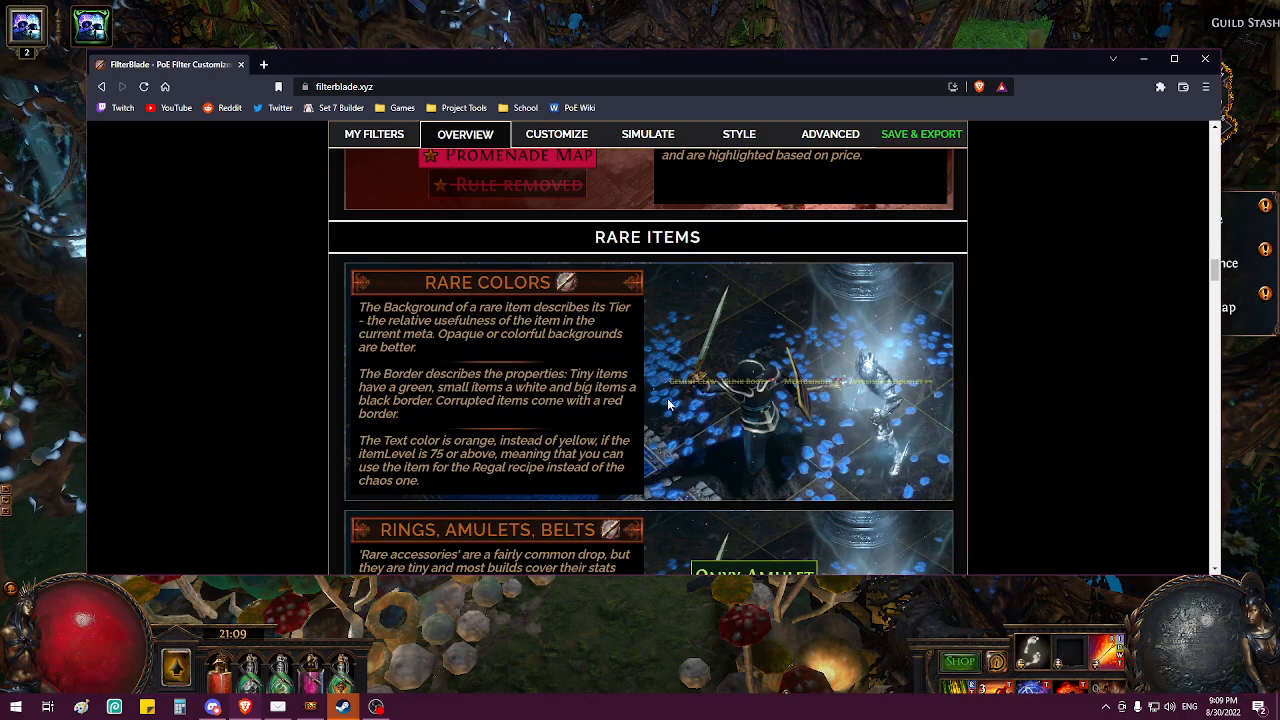
pyautogui.scroll(-3, 1070, 431)
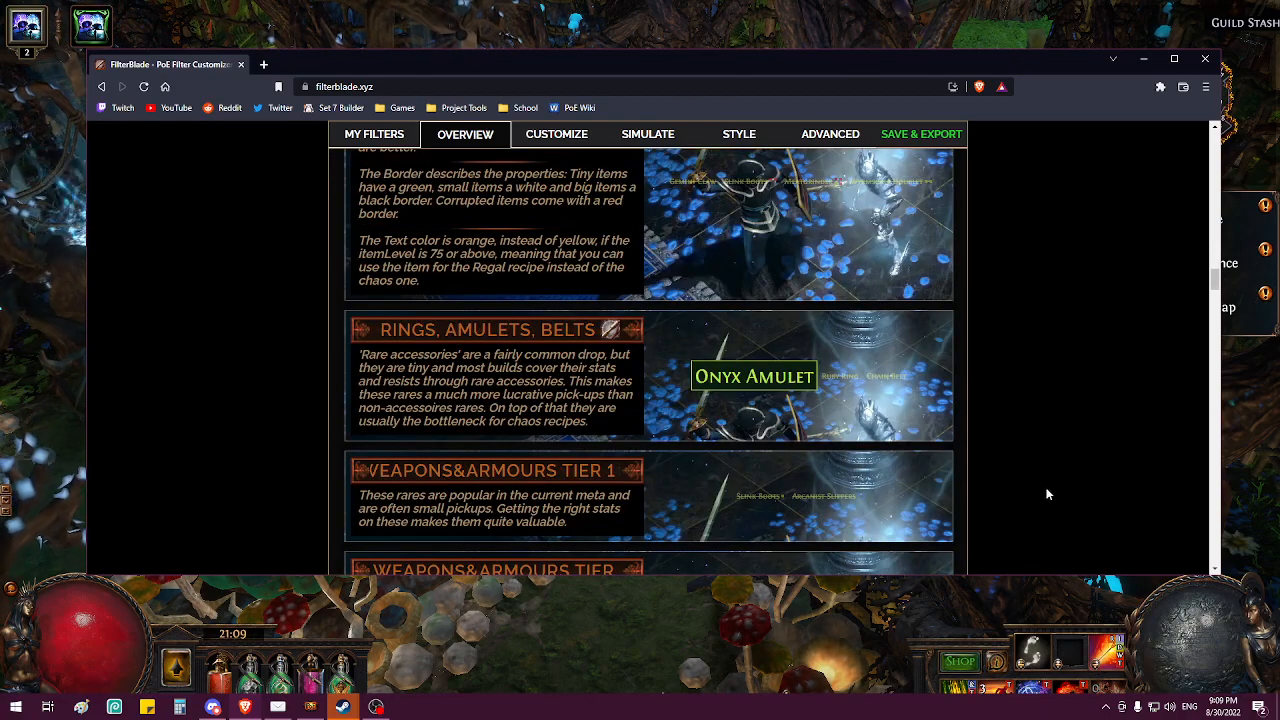
pyautogui.scroll(-1, 708, 438)
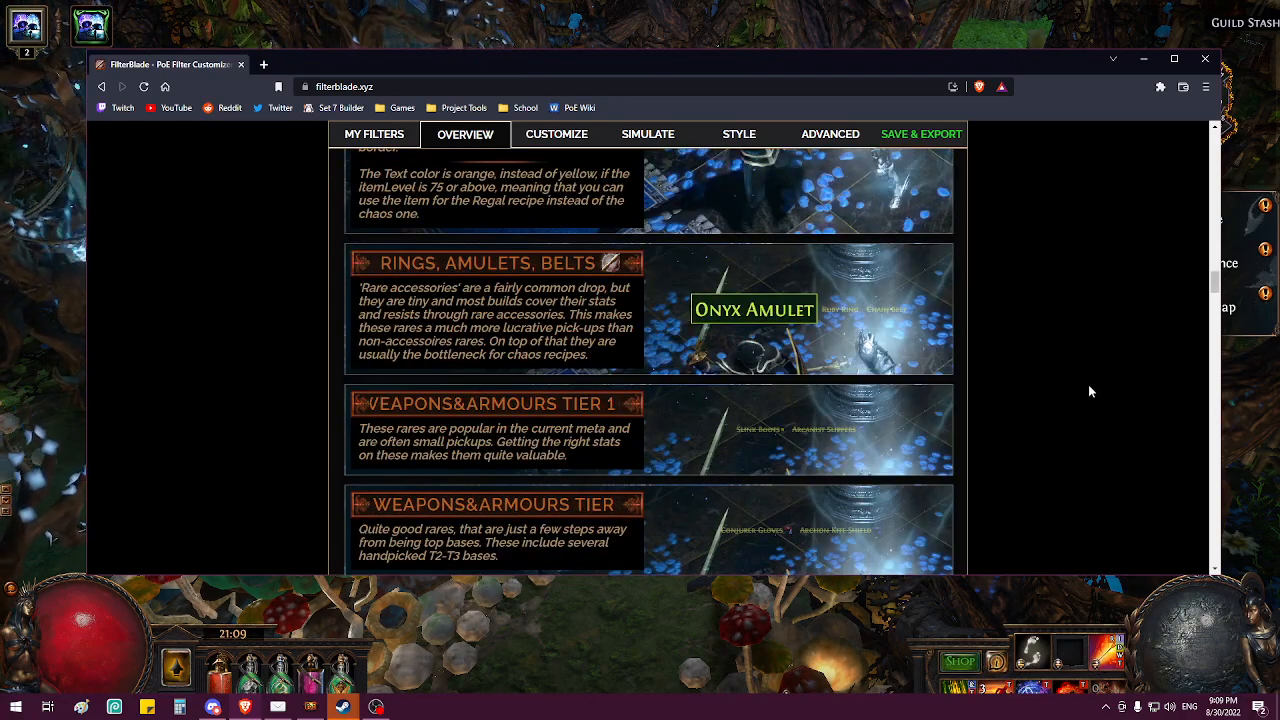
pyautogui.scroll(-3, 1090, 420)
pyautogui.scroll(-4, 833, 436)
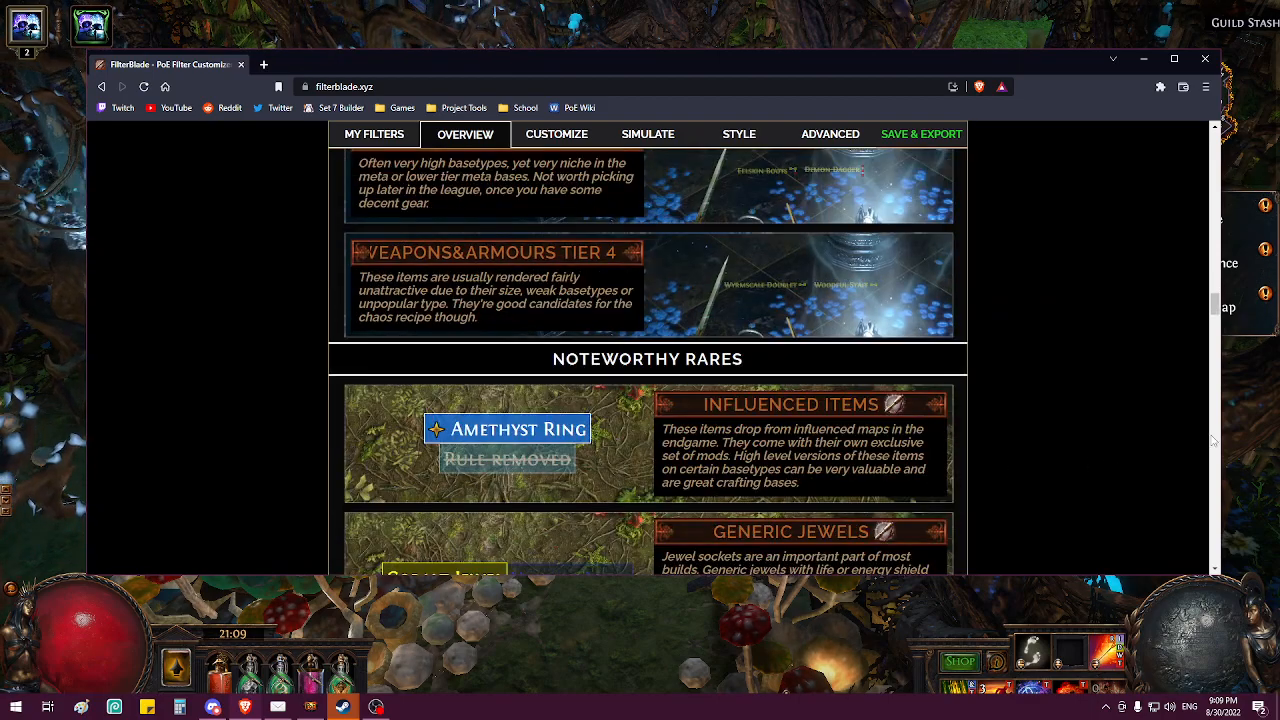
pyautogui.scroll(-3, 1110, 440)
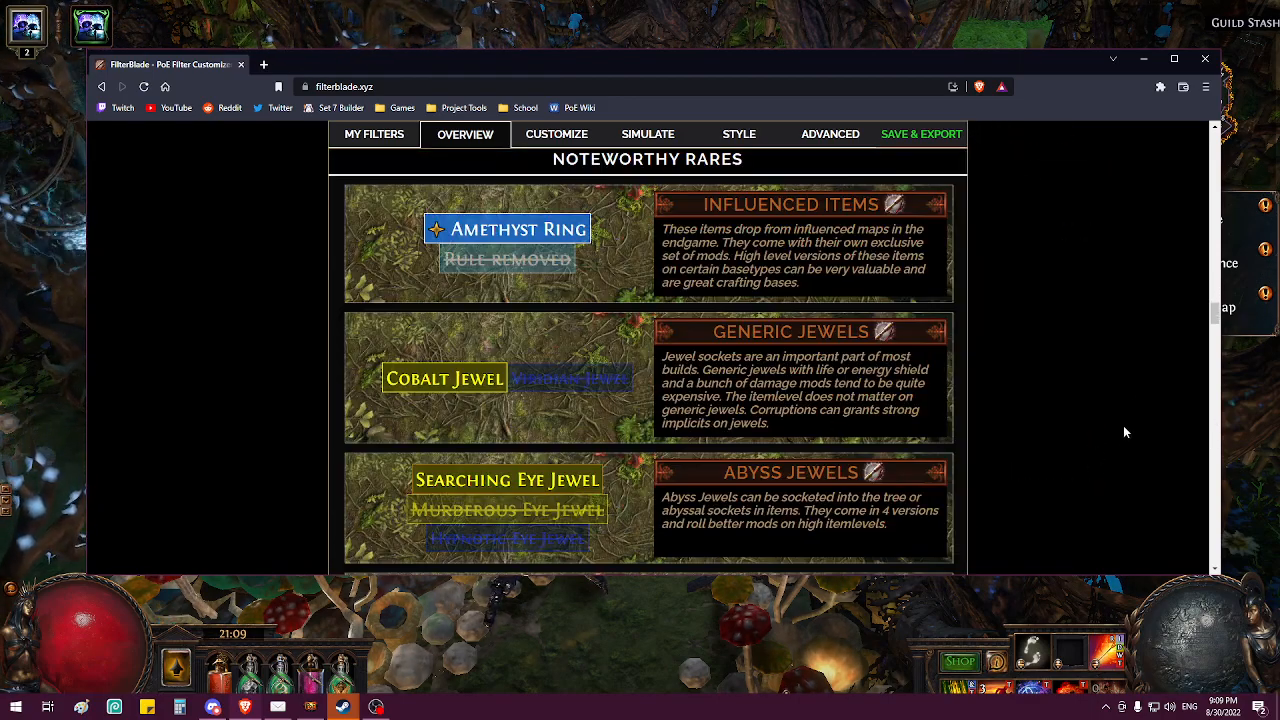
# Step: From the Murderous Eye Jewel's rule, set Rare Abyss Jewels and Magic Abyss Jewels to Show and return to the filter overview
pyautogui.scroll(-1, 1123, 425)
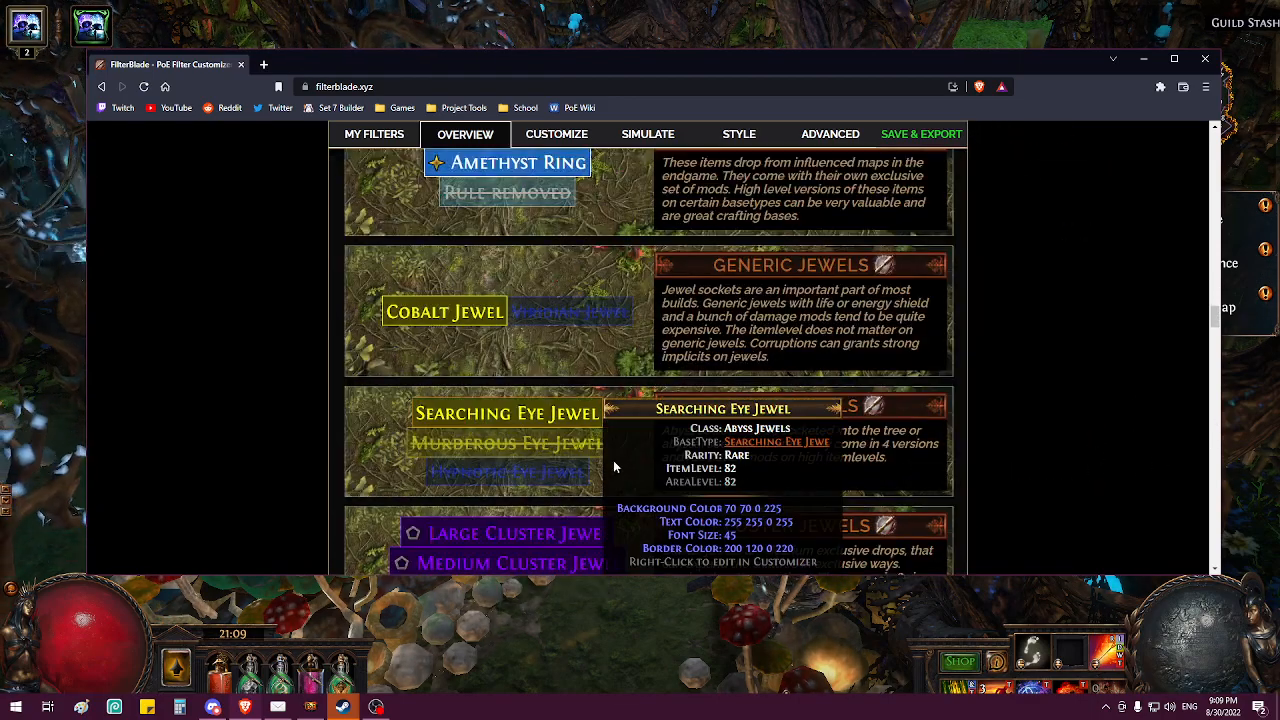
pyautogui.rightClick(583, 449)
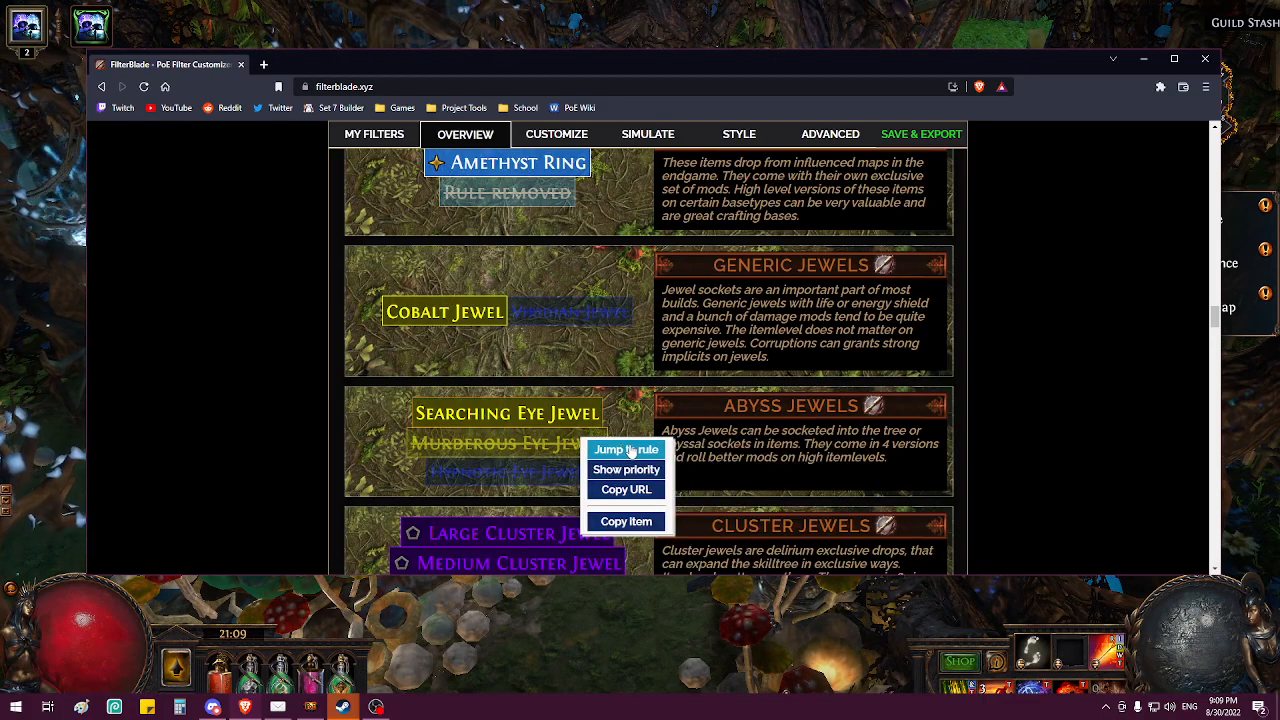
pyautogui.click(620, 450)
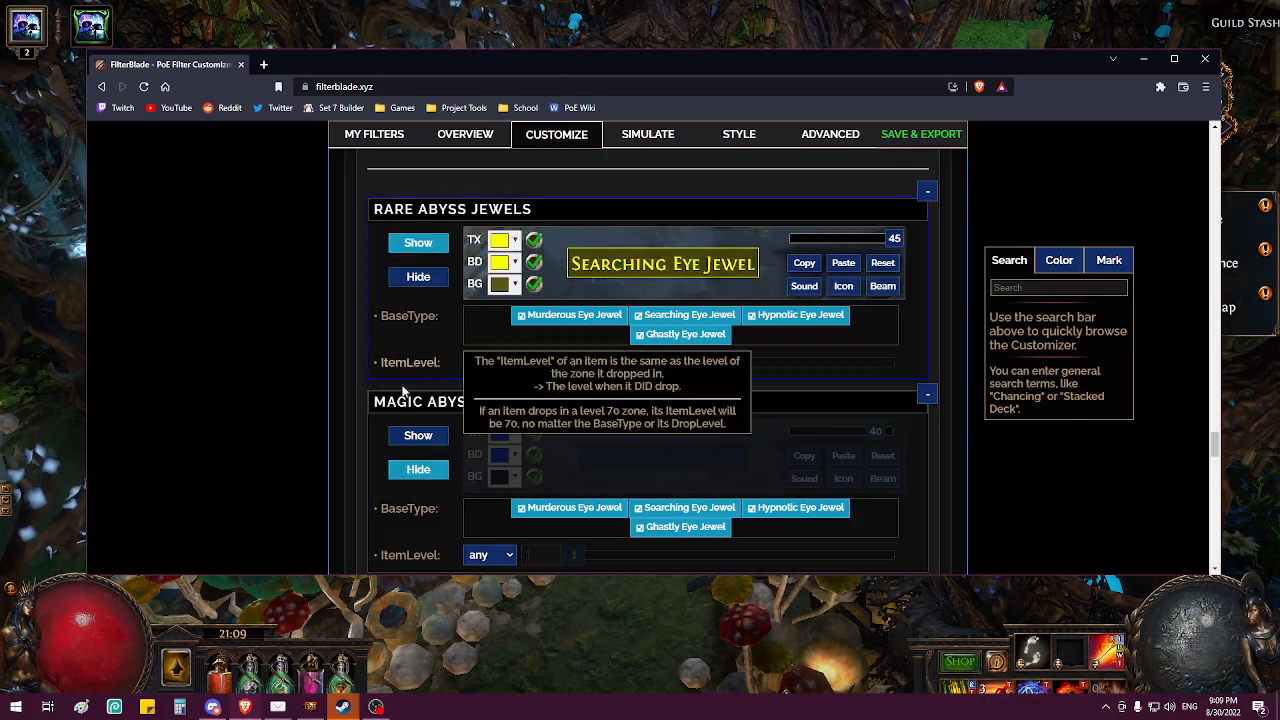
pyautogui.click(465, 134)
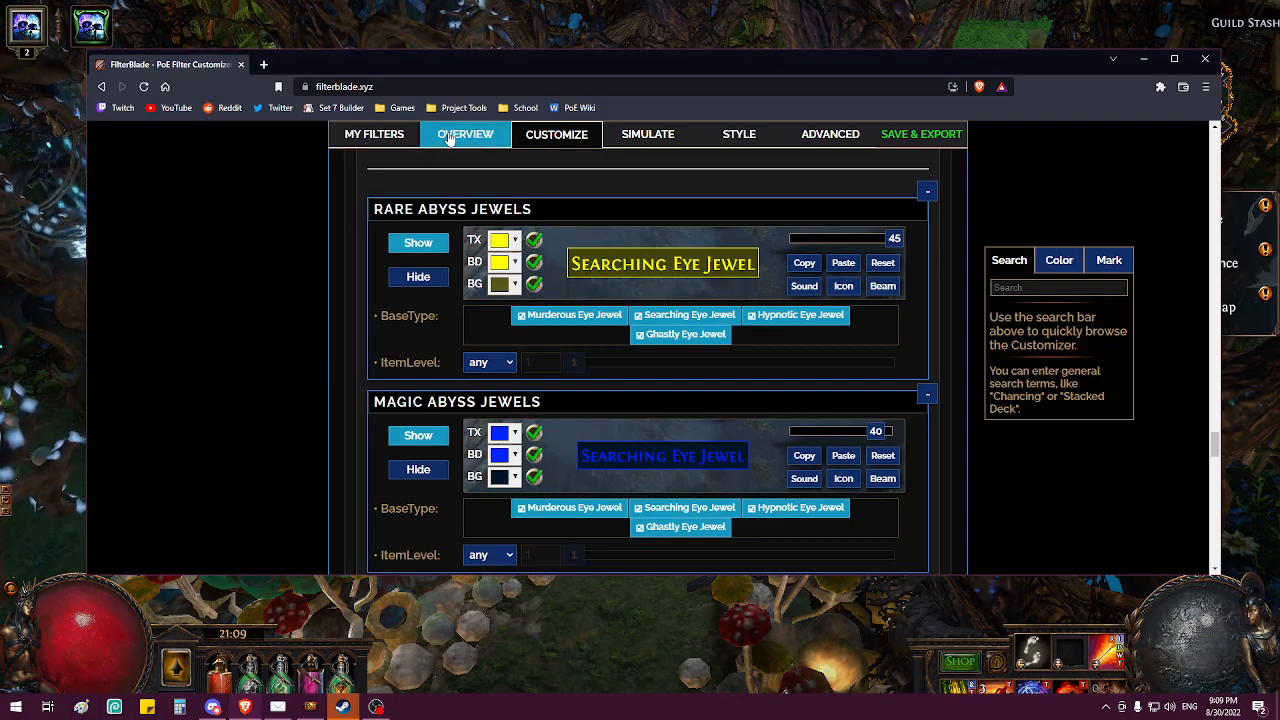
pyautogui.scroll(-3, 612, 352)
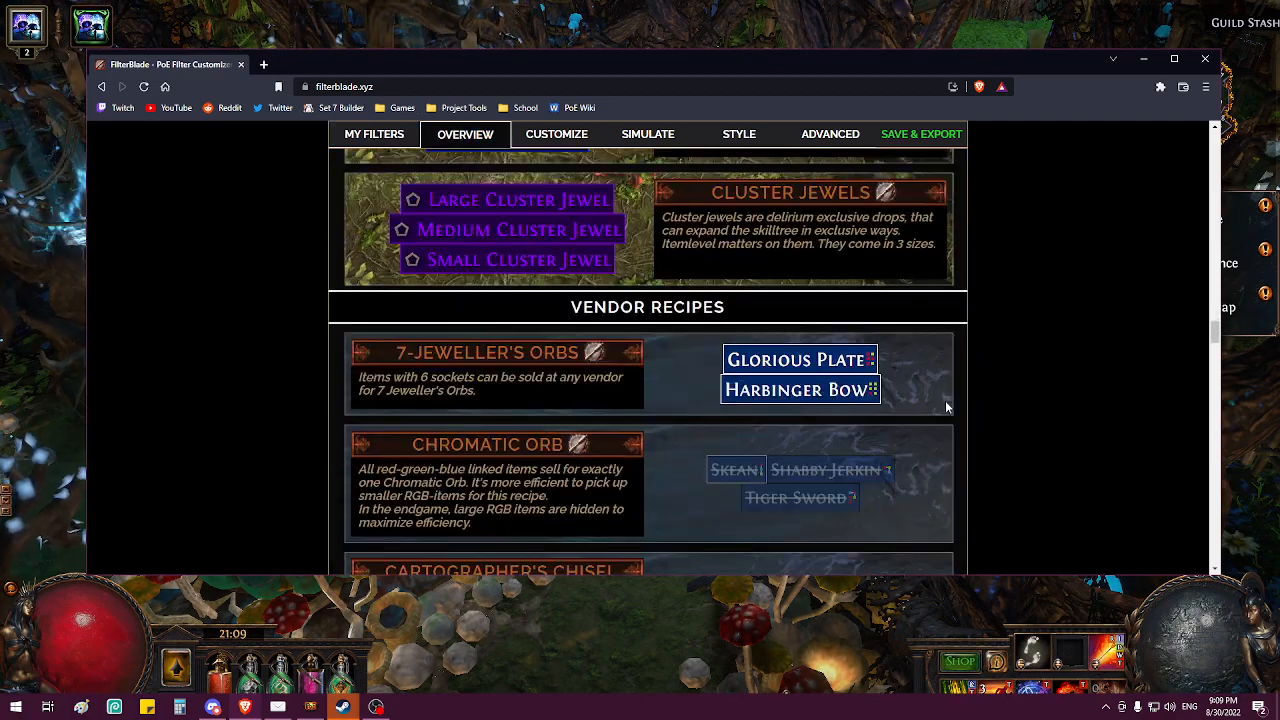
# Step: From the Skean's rule under the Chromatic Orb recipe, set Endgame: Small (1x3, 1x4) to Show and return to the filter overview
pyautogui.scroll(-1, 1055, 425)
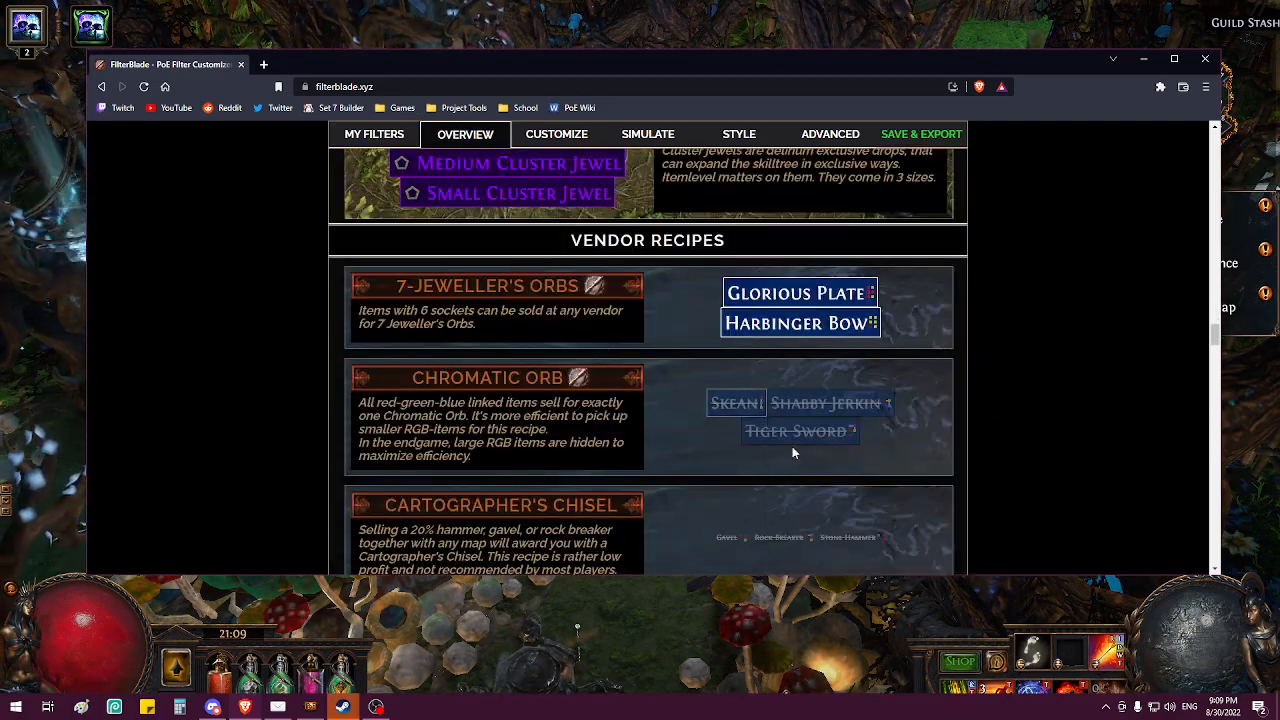
pyautogui.scroll(-1, 710, 447)
pyautogui.moveTo(741, 340)
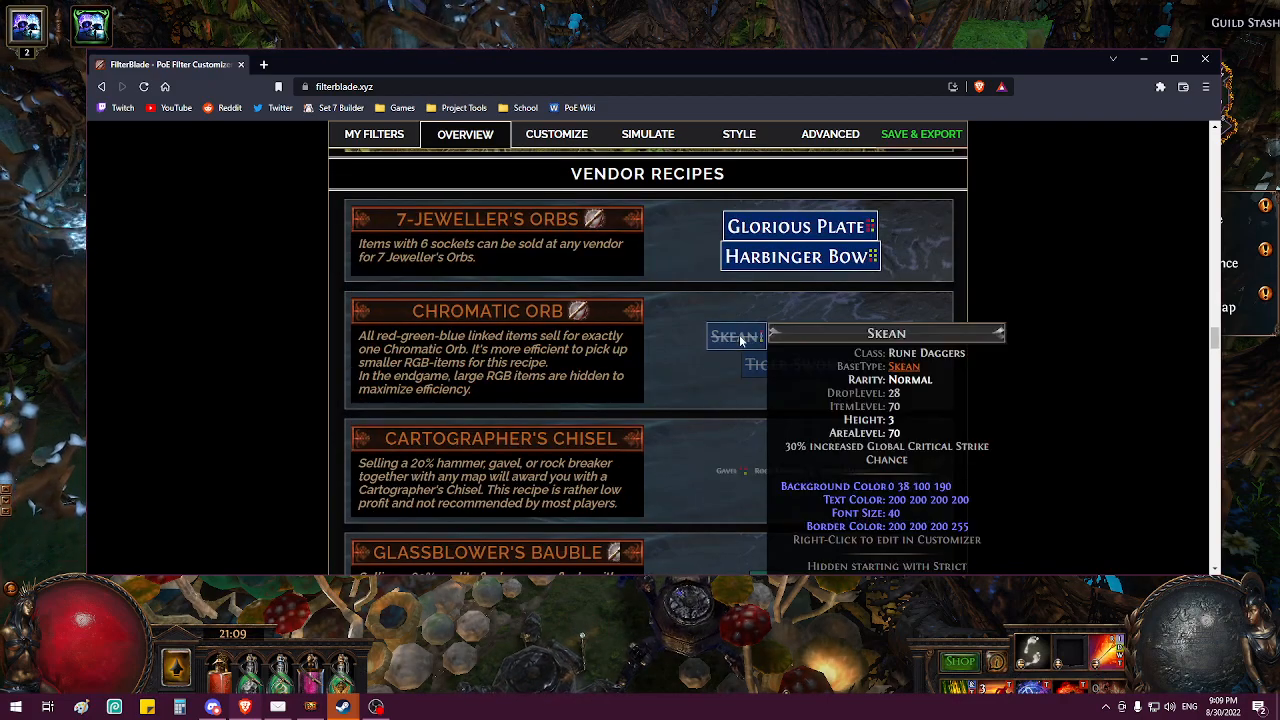
pyautogui.rightClick(732, 345)
pyautogui.click(766, 357)
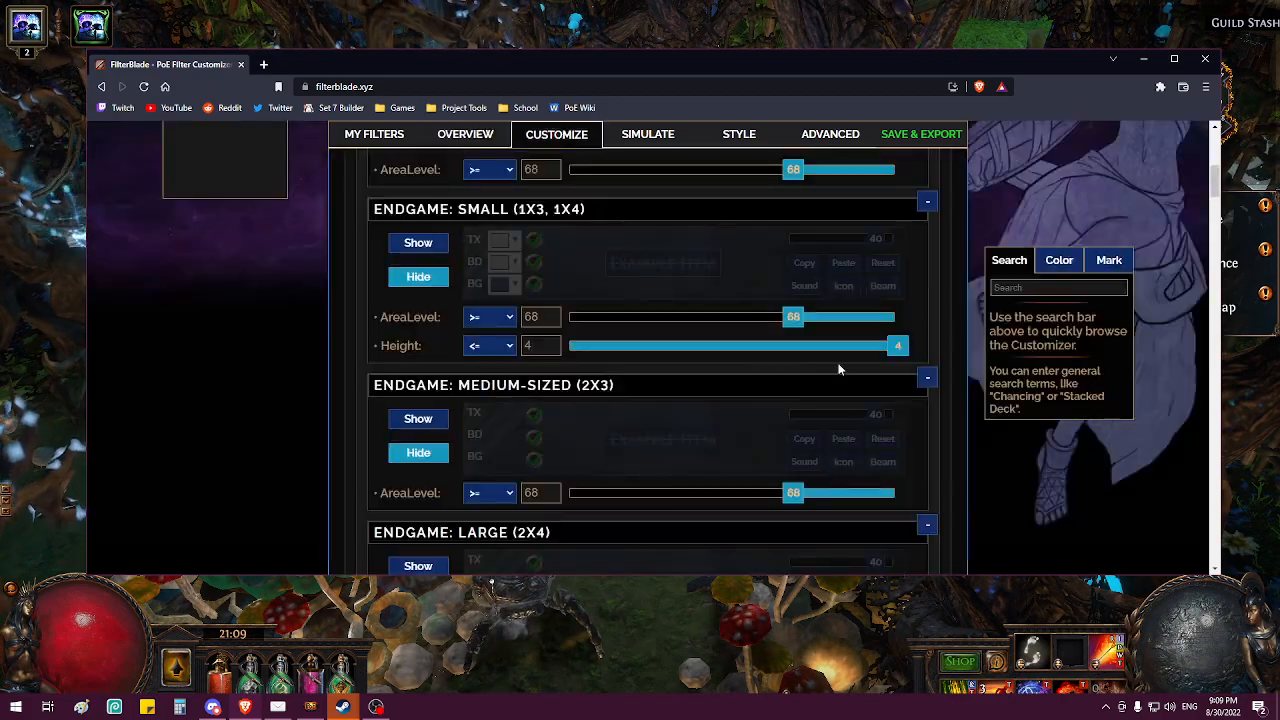
pyautogui.click(418, 243)
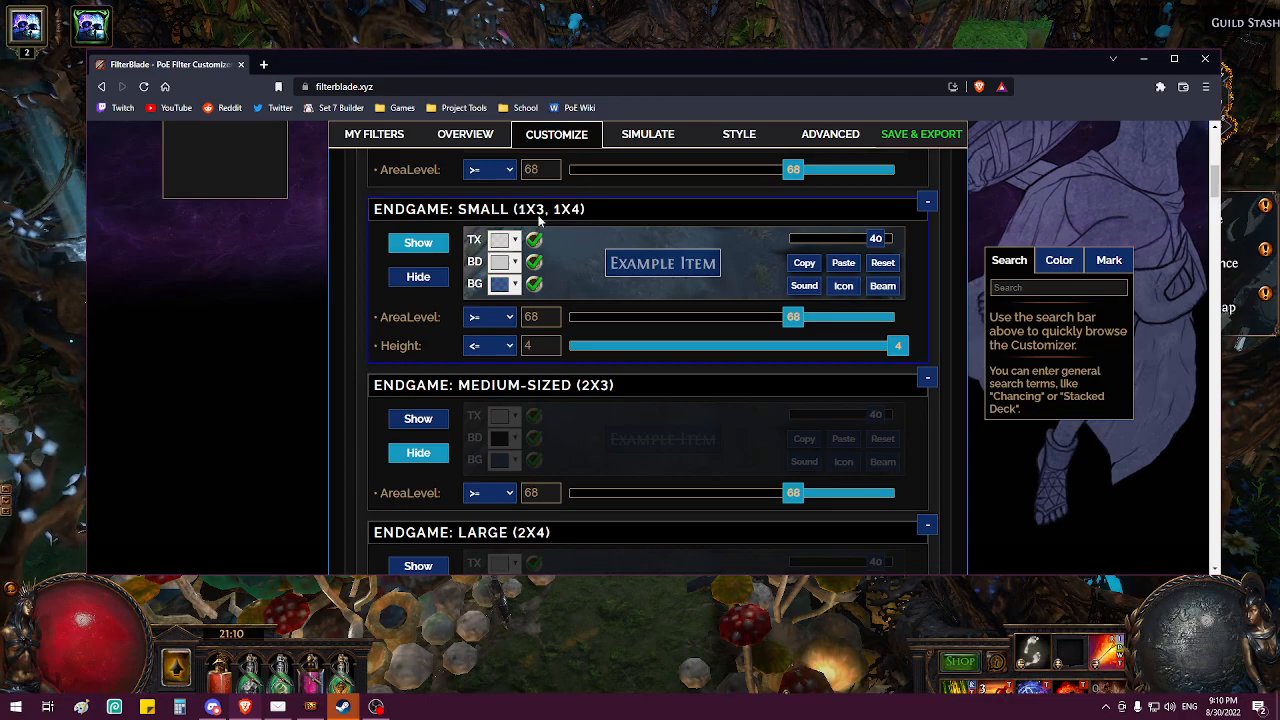
pyautogui.click(462, 134)
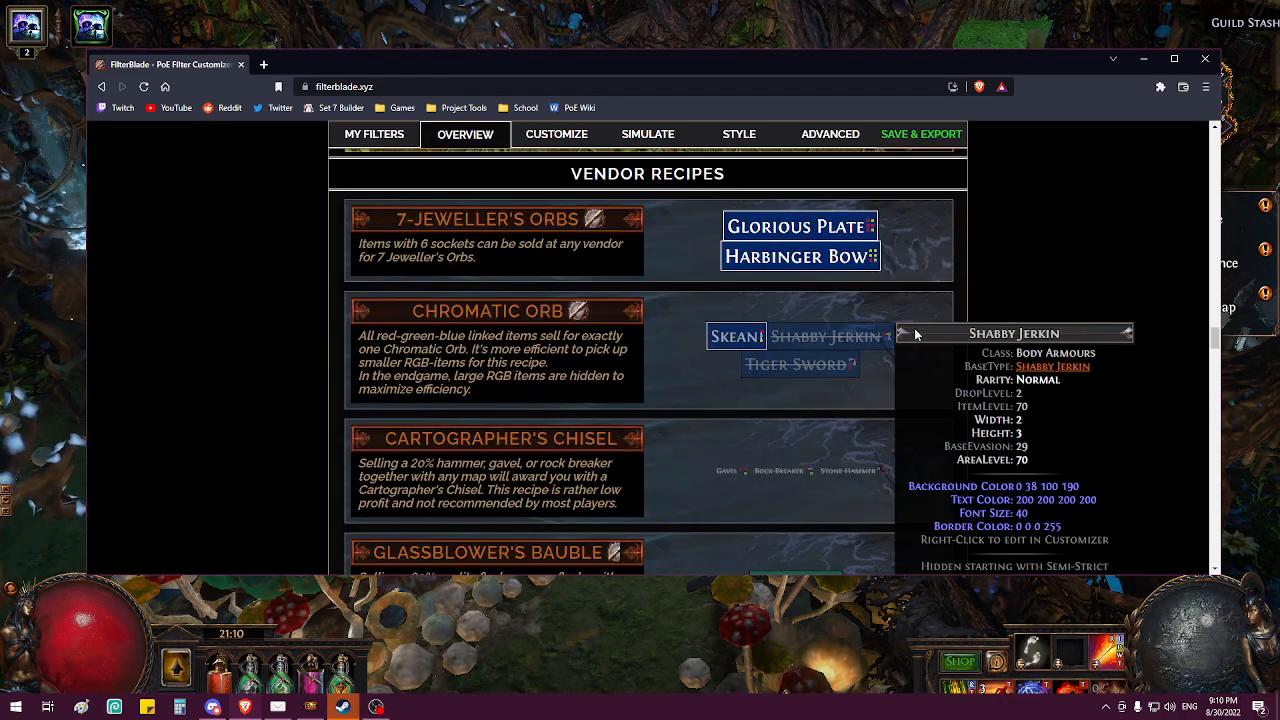
# Step: Review the remaining Vendor Recipes previews and the Crafting and Chancing section down to Early Endgame Crafting
pyautogui.scroll(-1, 952, 391)
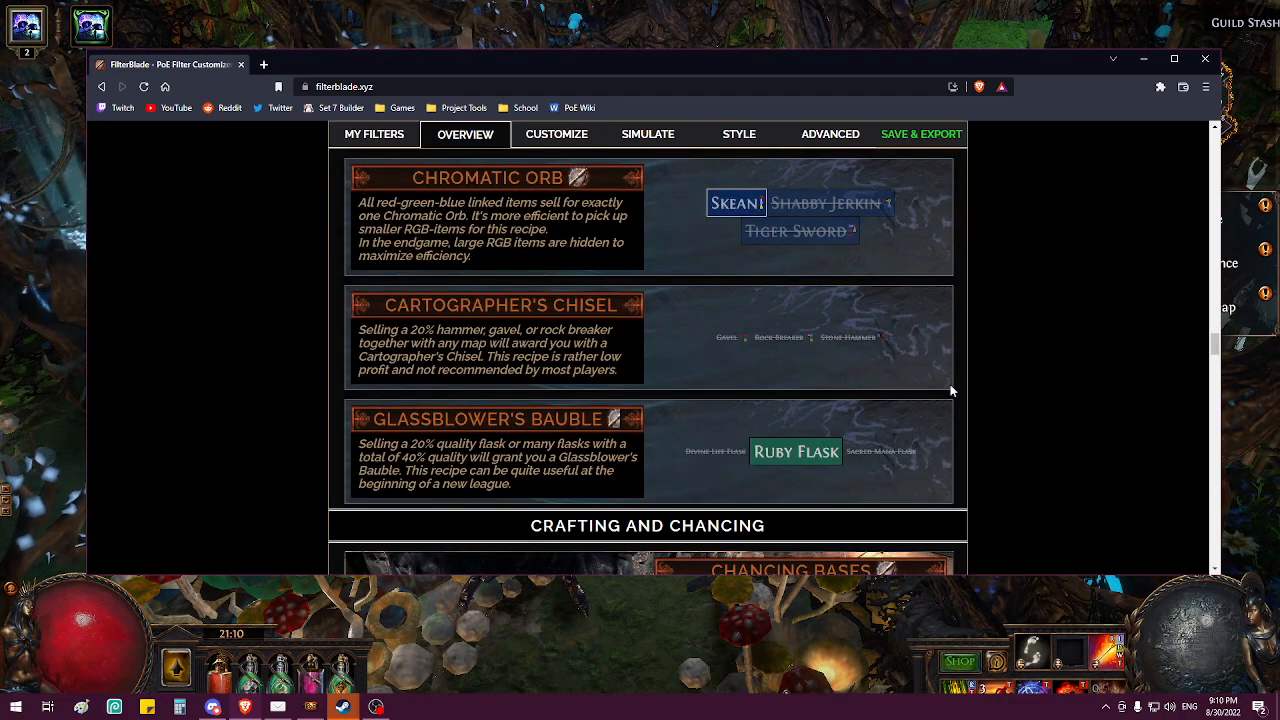
pyautogui.scroll(-2, 844, 356)
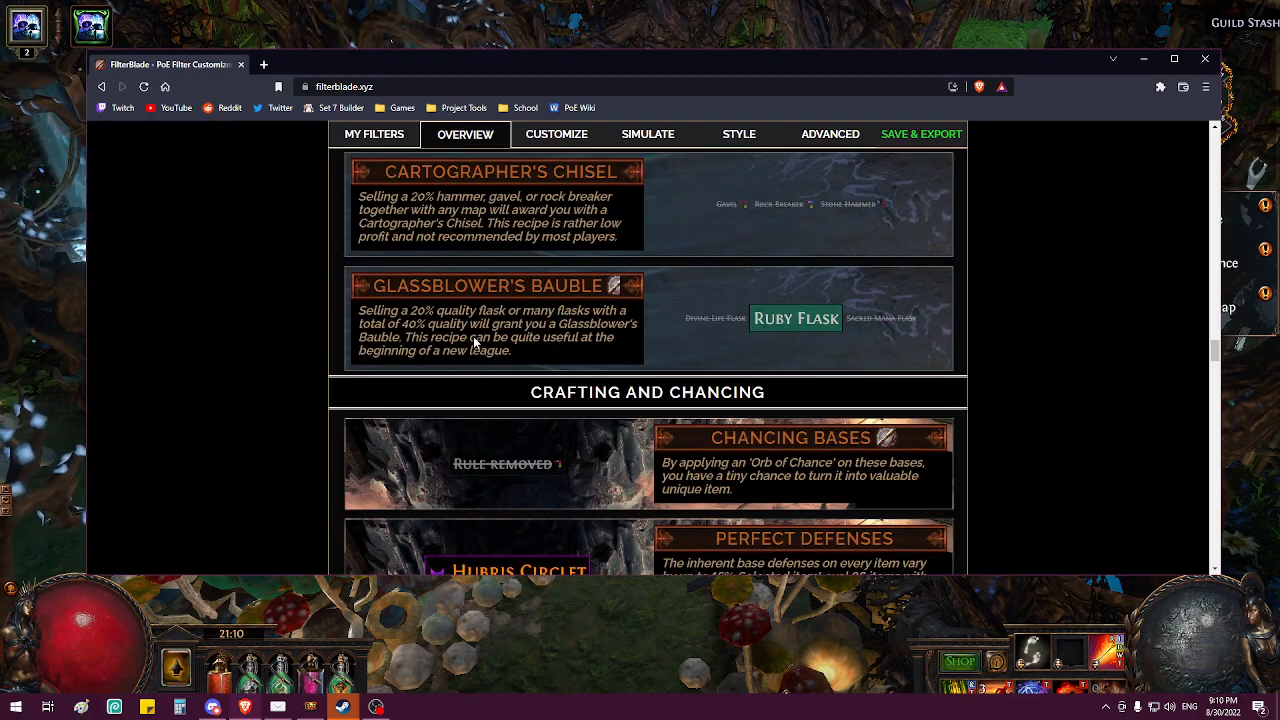
pyautogui.scroll(-1, 1100, 385)
pyautogui.scroll(-2, 1112, 377)
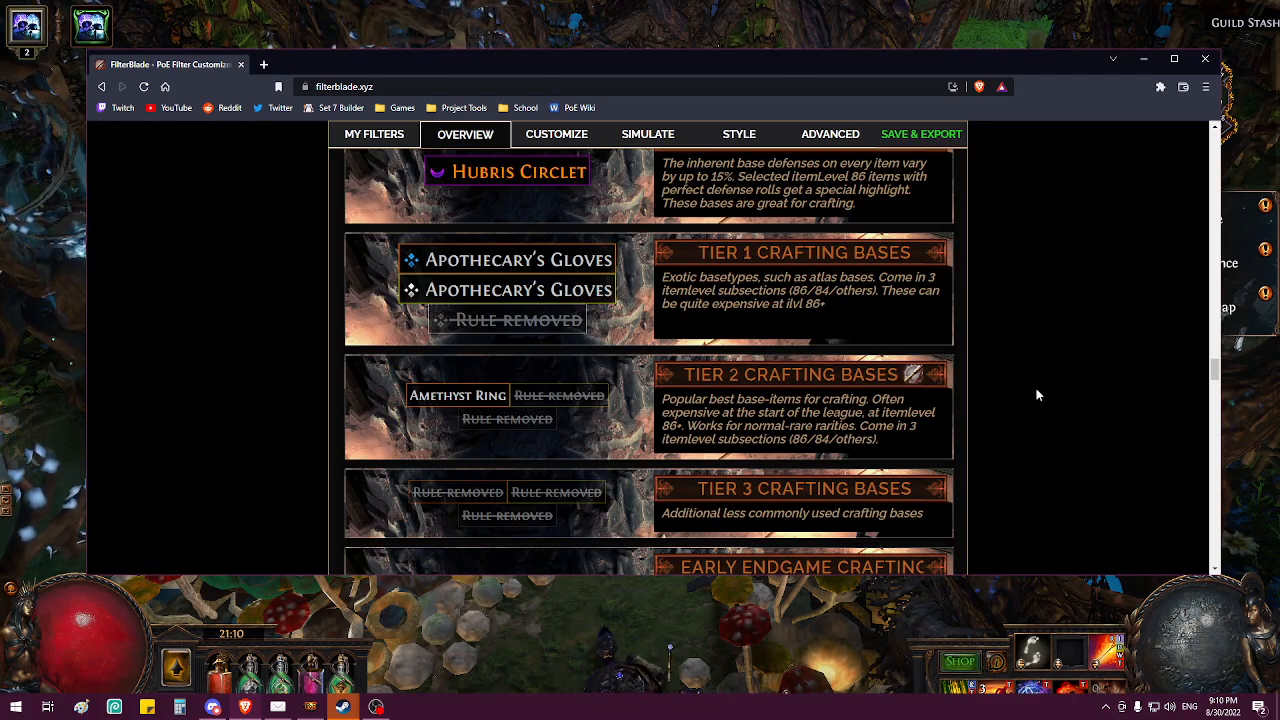
pyautogui.scroll(-2, 1051, 432)
pyautogui.scroll(-1, 1051, 432)
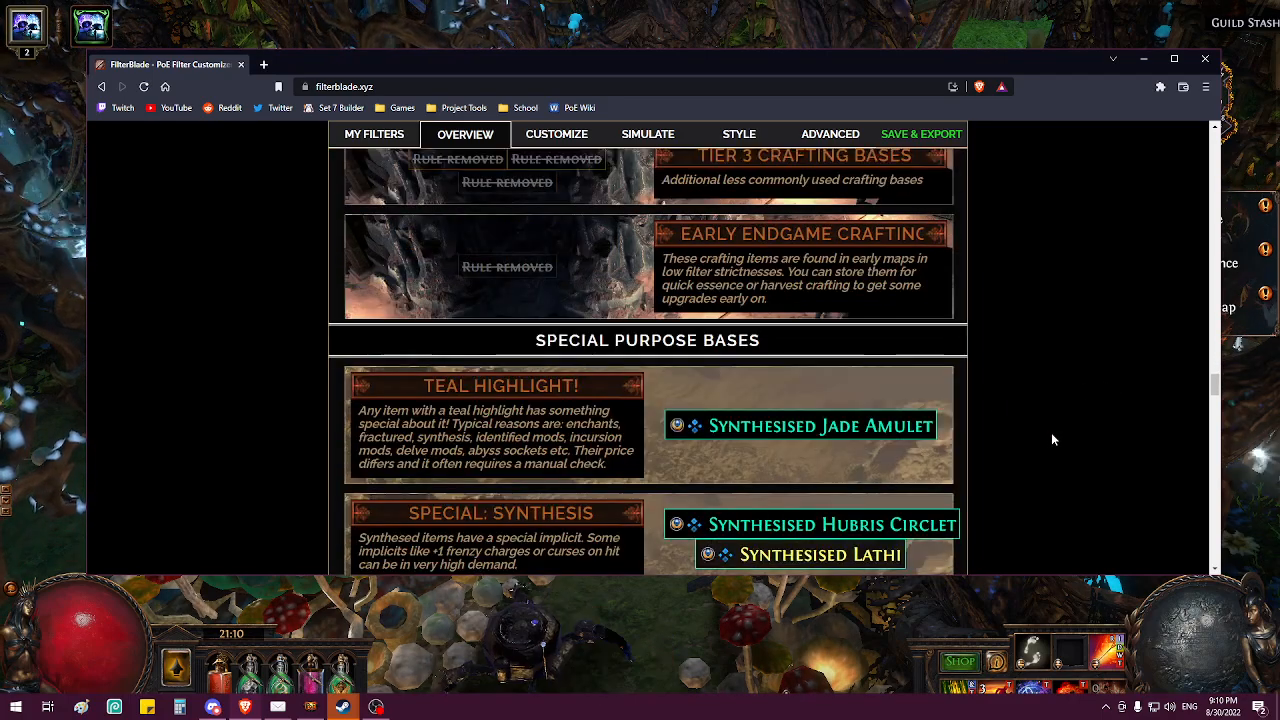
# Step: Review the Special Purpose Bases previews from Synthesis and Fractured items to 5 Links and Abyss Belts
pyautogui.scroll(-2, 1056, 432)
pyautogui.scroll(-2, 1108, 503)
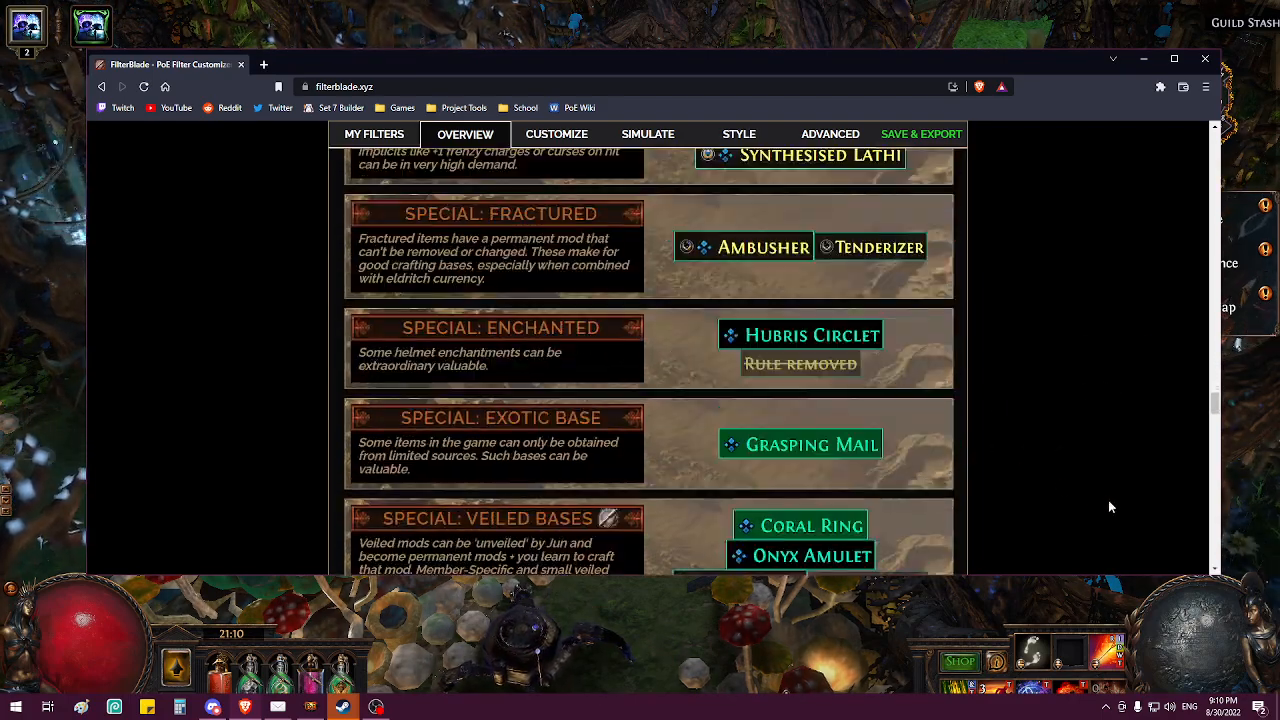
pyautogui.scroll(-2, 1108, 507)
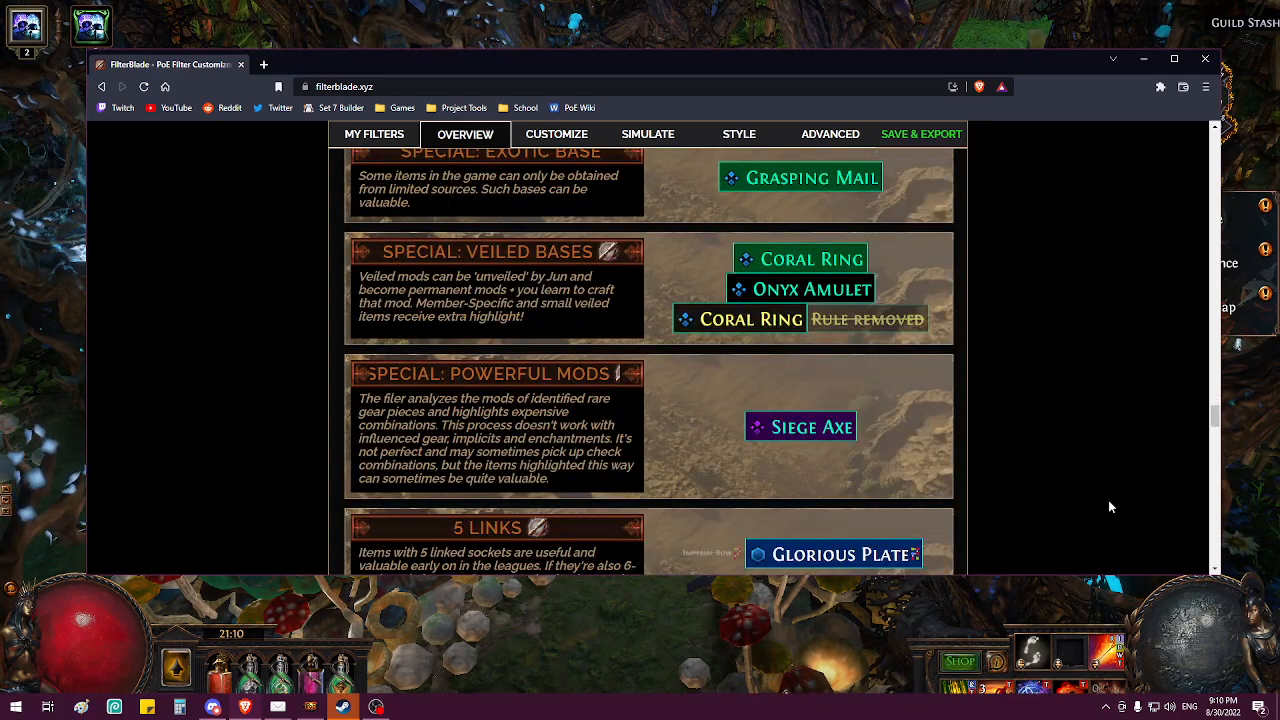
pyautogui.scroll(-2, 1108, 507)
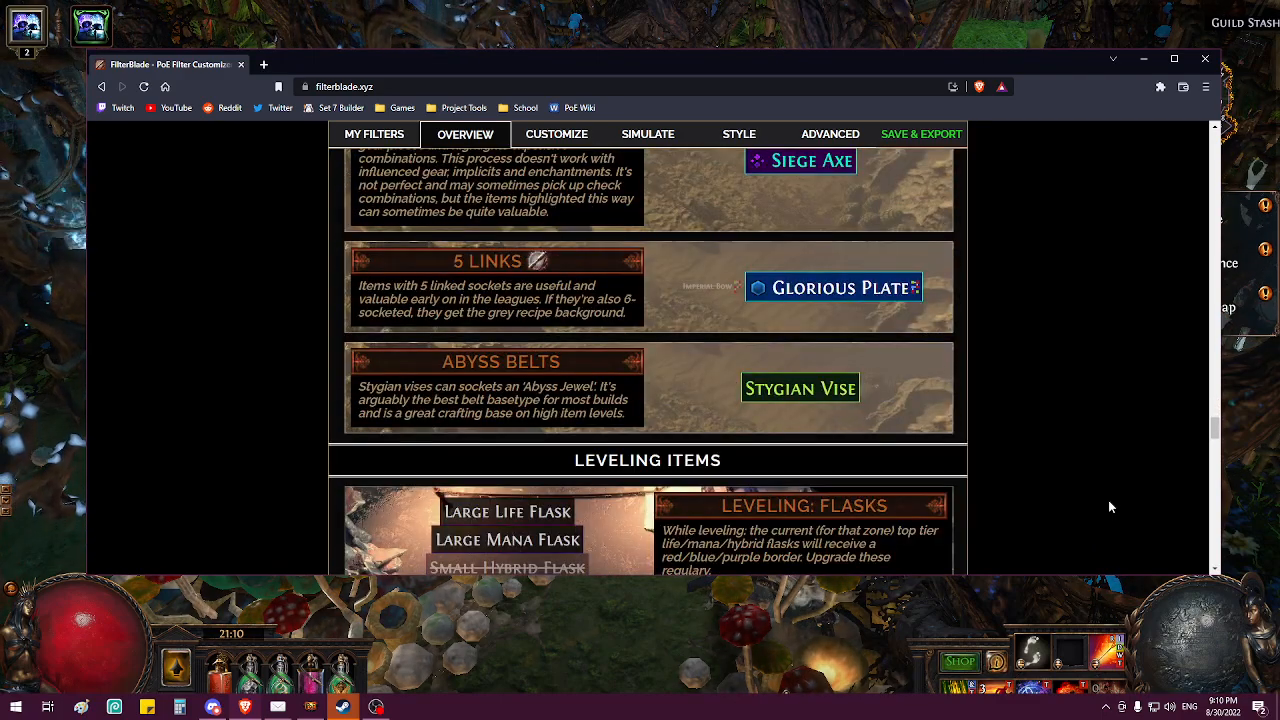
pyautogui.scroll(-2, 1108, 507)
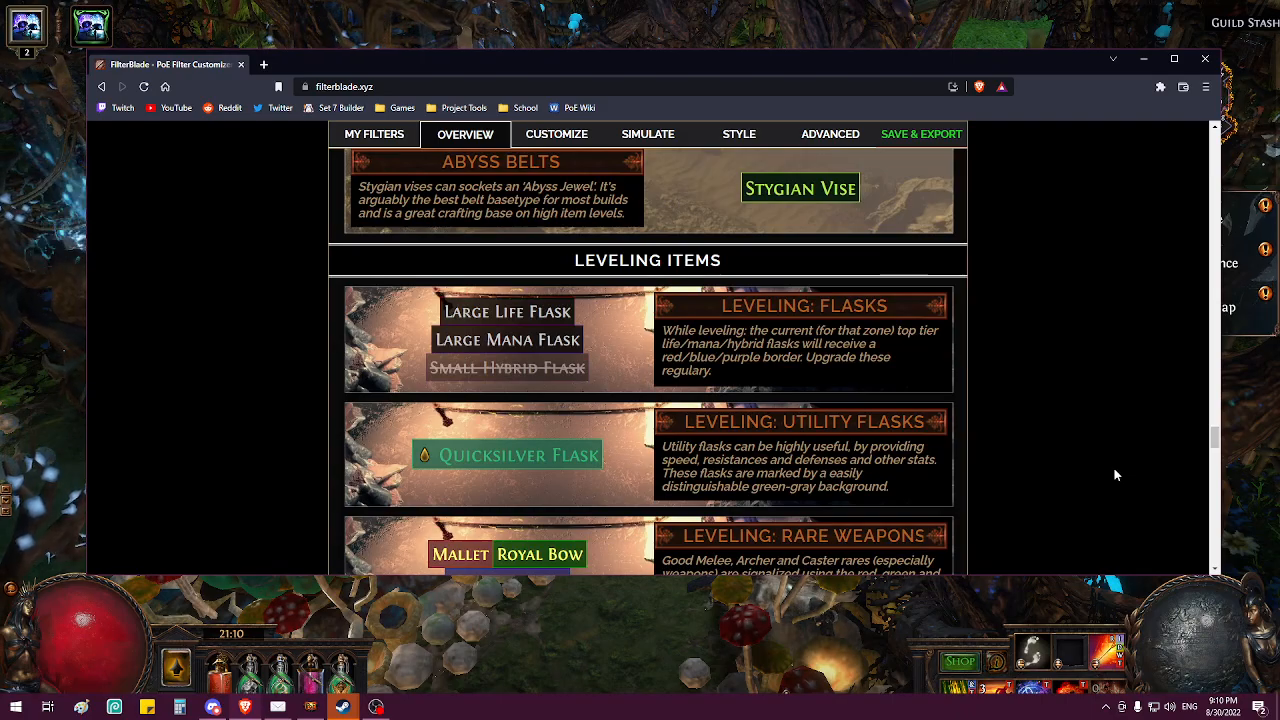
# Step: Review the Leveling Items, Other Endgame Items and Currency Stacks previews, checking the stacked Orb of Augmentation and Scroll of Wisdom
pyautogui.scroll(-2, 1108, 515)
pyautogui.scroll(-4, 1108, 521)
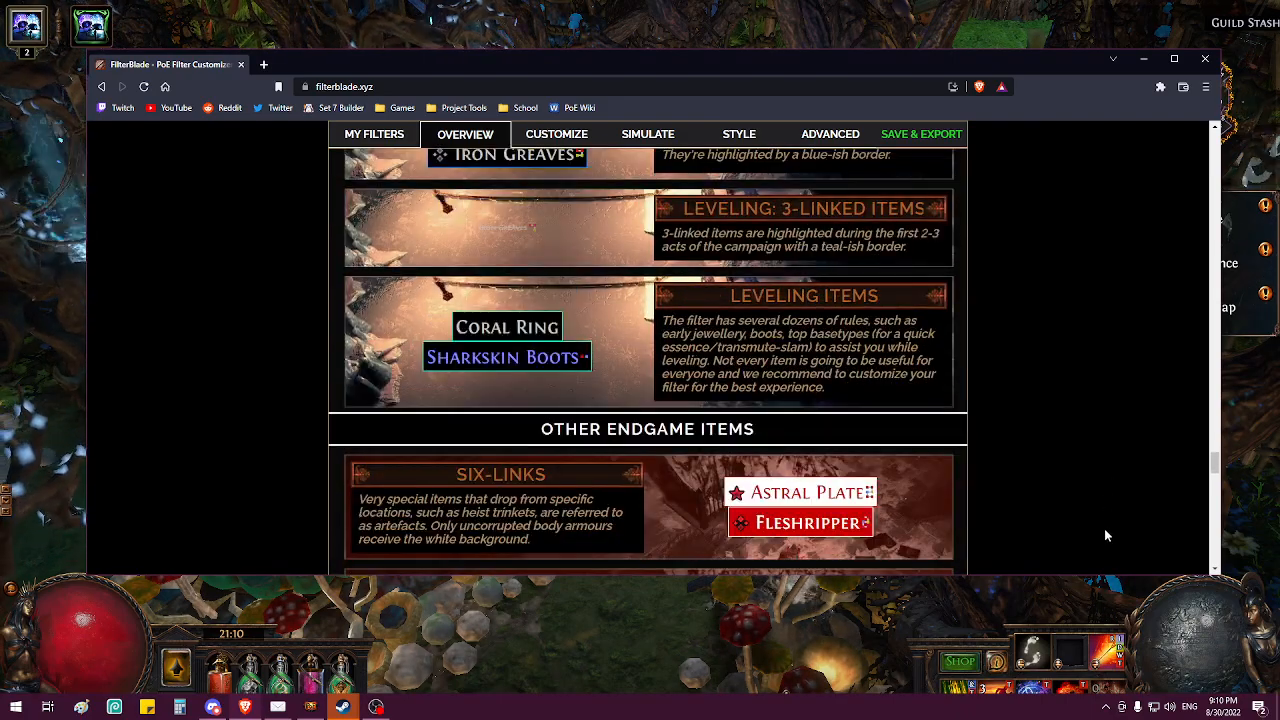
pyautogui.scroll(-4, 1104, 510)
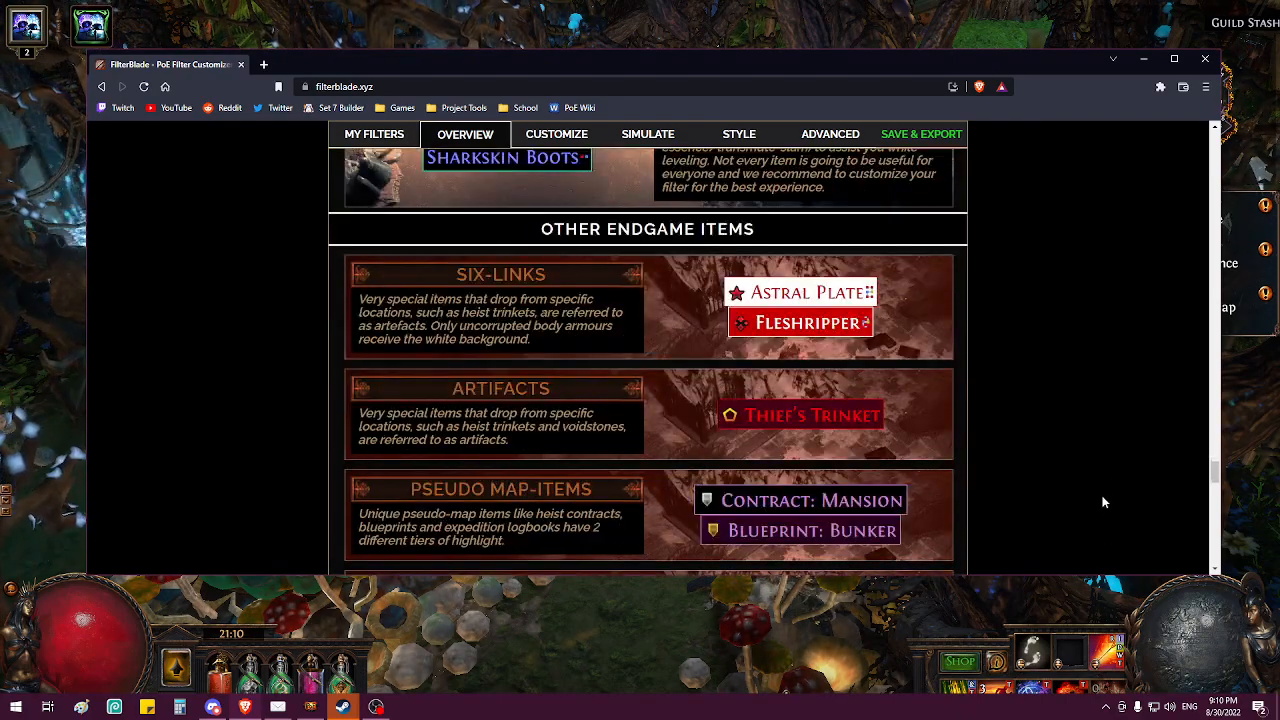
pyautogui.scroll(-4, 1104, 502)
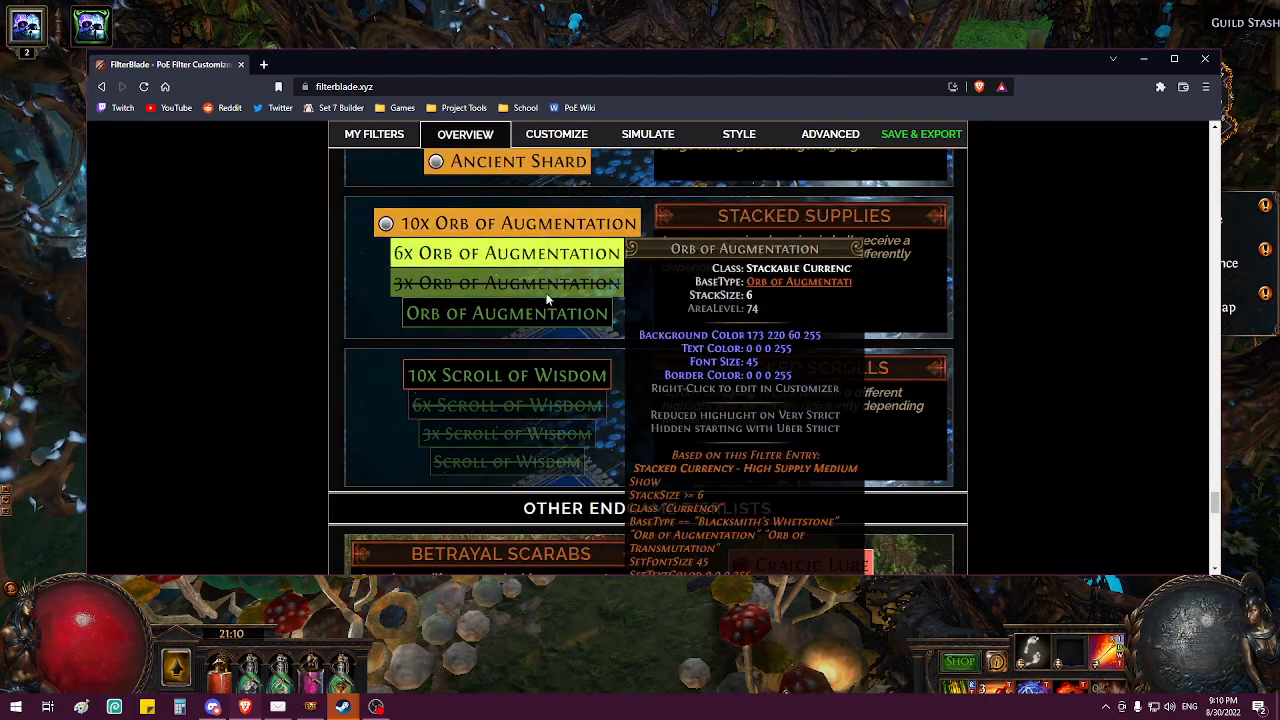
pyautogui.moveTo(558, 376)
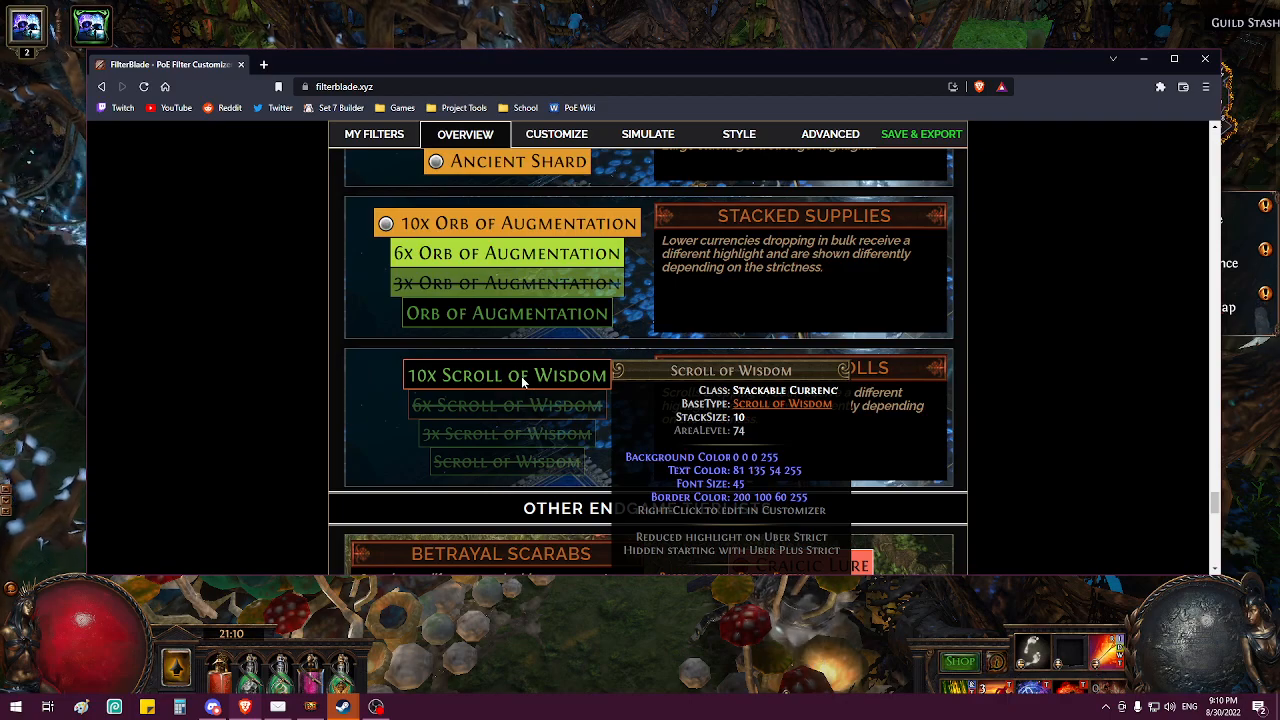
# Step: From the Celestial Armoursmith's Incubator's rule, set Incubators Tier 4 to Show and return to the filter overview
pyautogui.scroll(-3, 1123, 344)
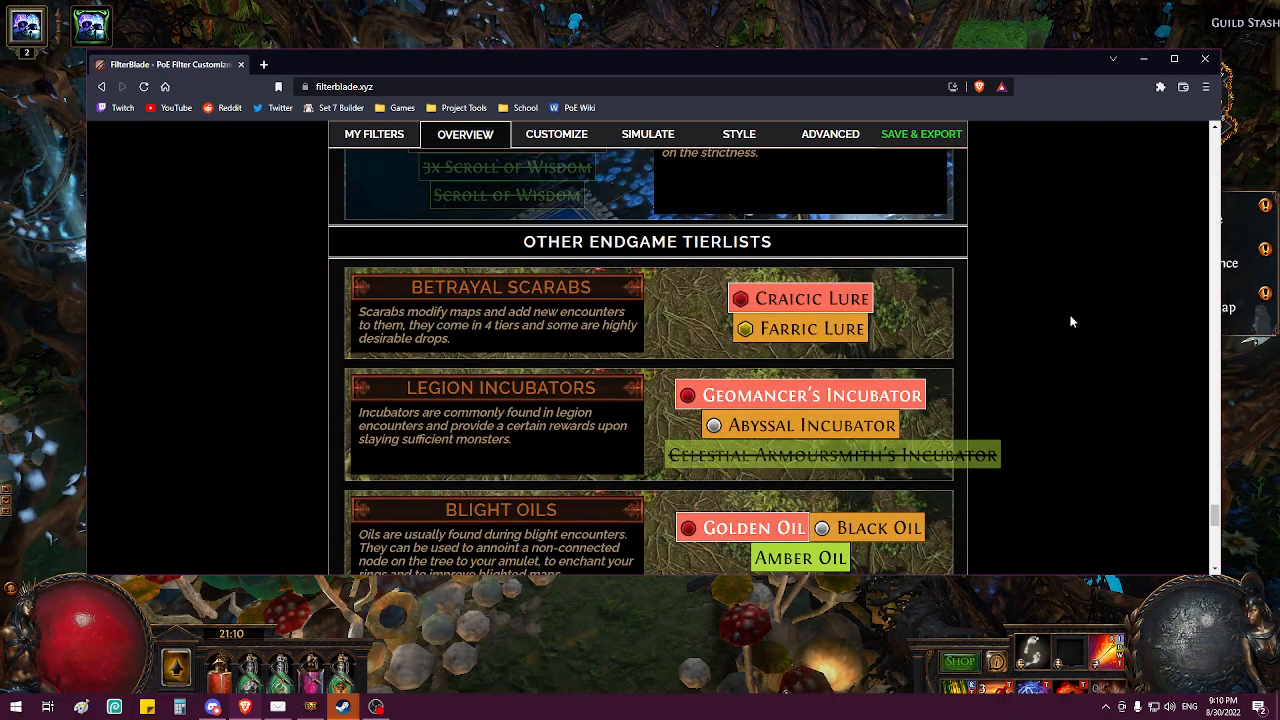
pyautogui.moveTo(905, 461)
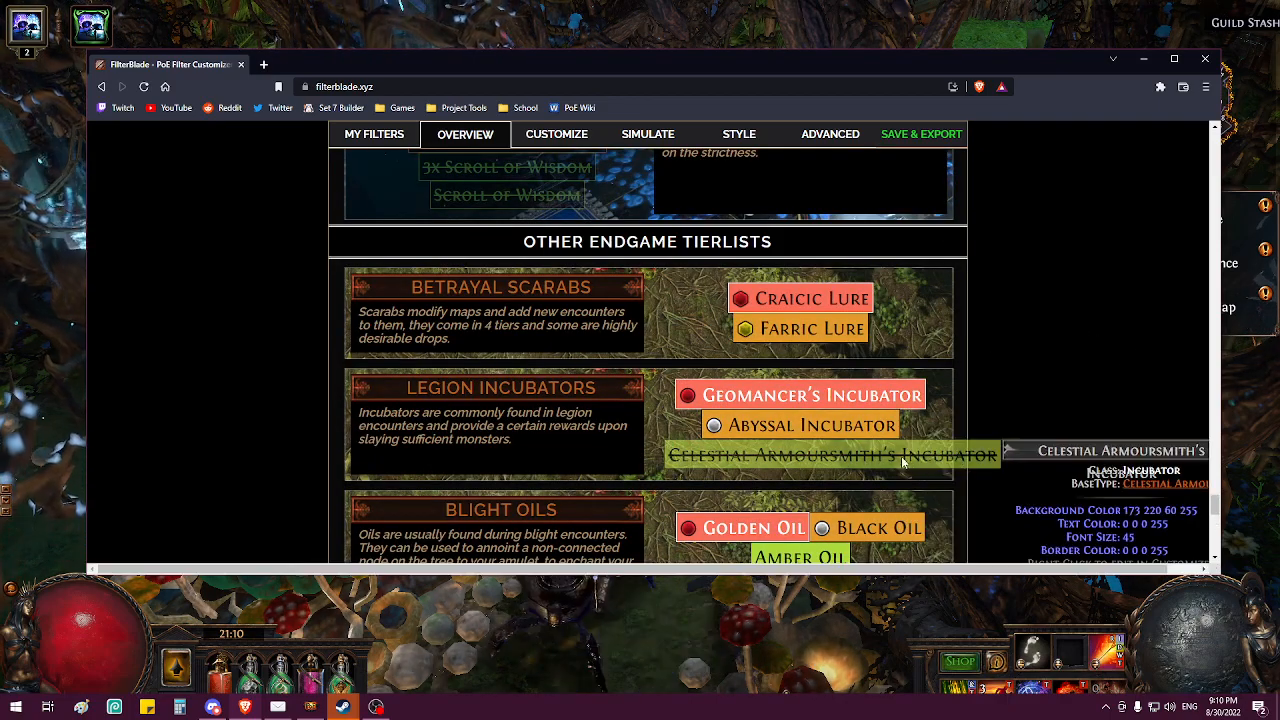
pyautogui.rightClick(868, 454)
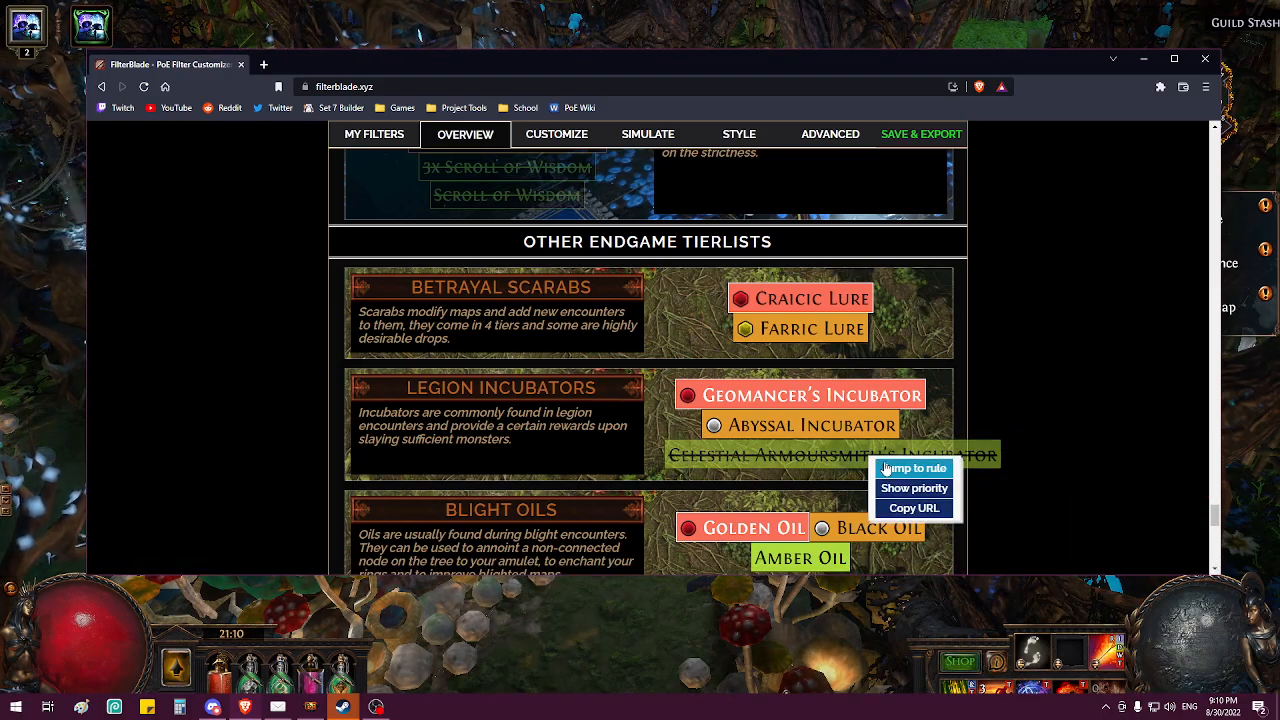
pyautogui.click(885, 466)
pyautogui.click(418, 242)
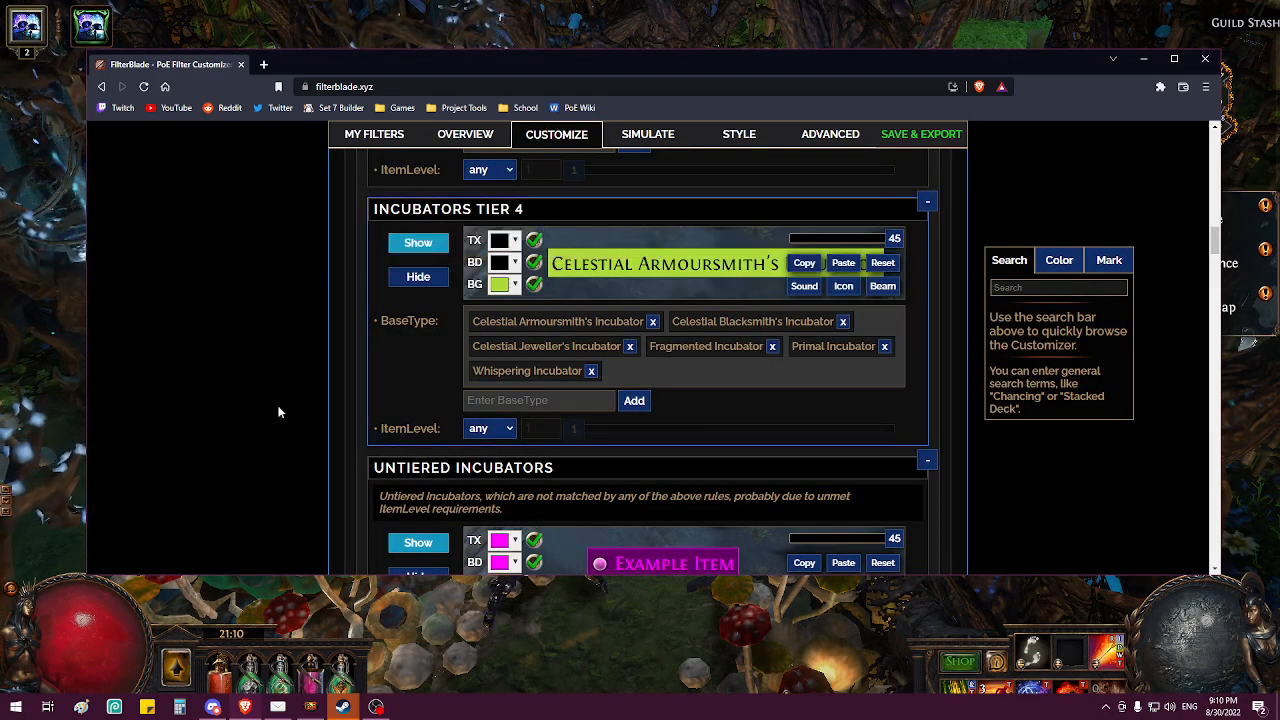
pyautogui.scroll(3, 379, 410)
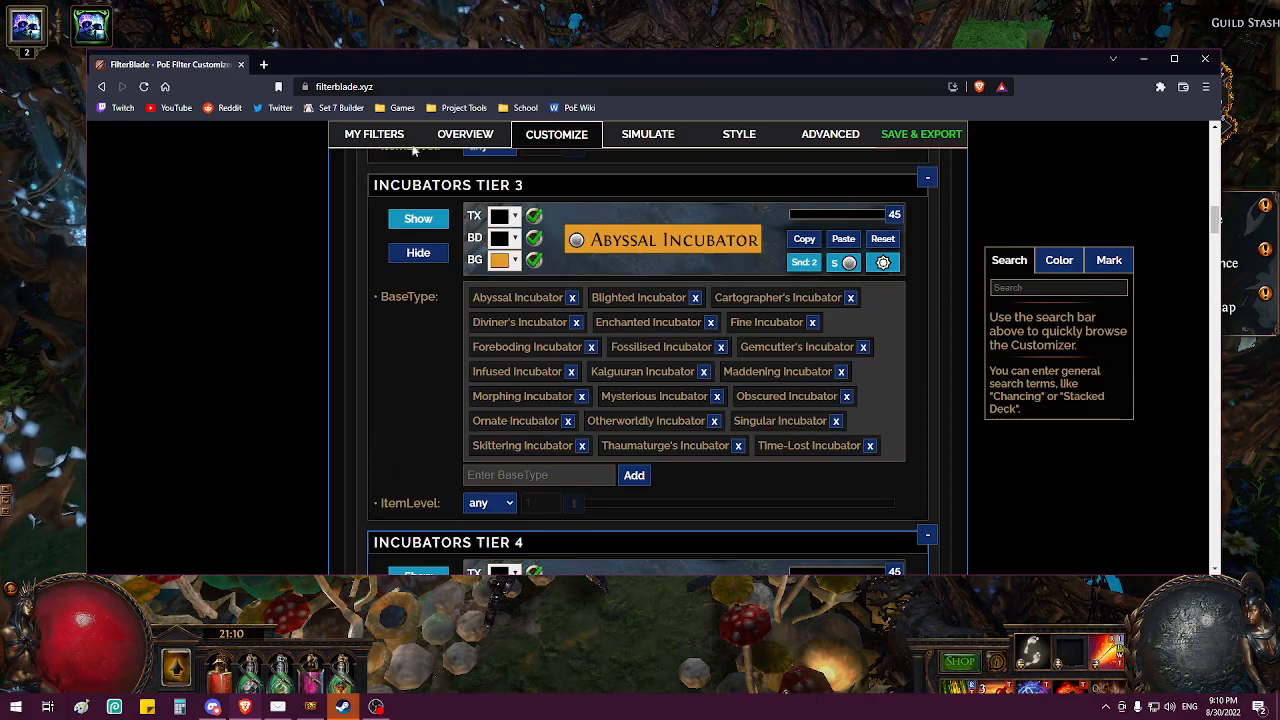
pyautogui.click(465, 134)
# Step: Review the remaining Other Endgame Tierlists previews, including oils, vials and fossils, and go back up to Currency Stacks
pyautogui.scroll(-3, 1083, 356)
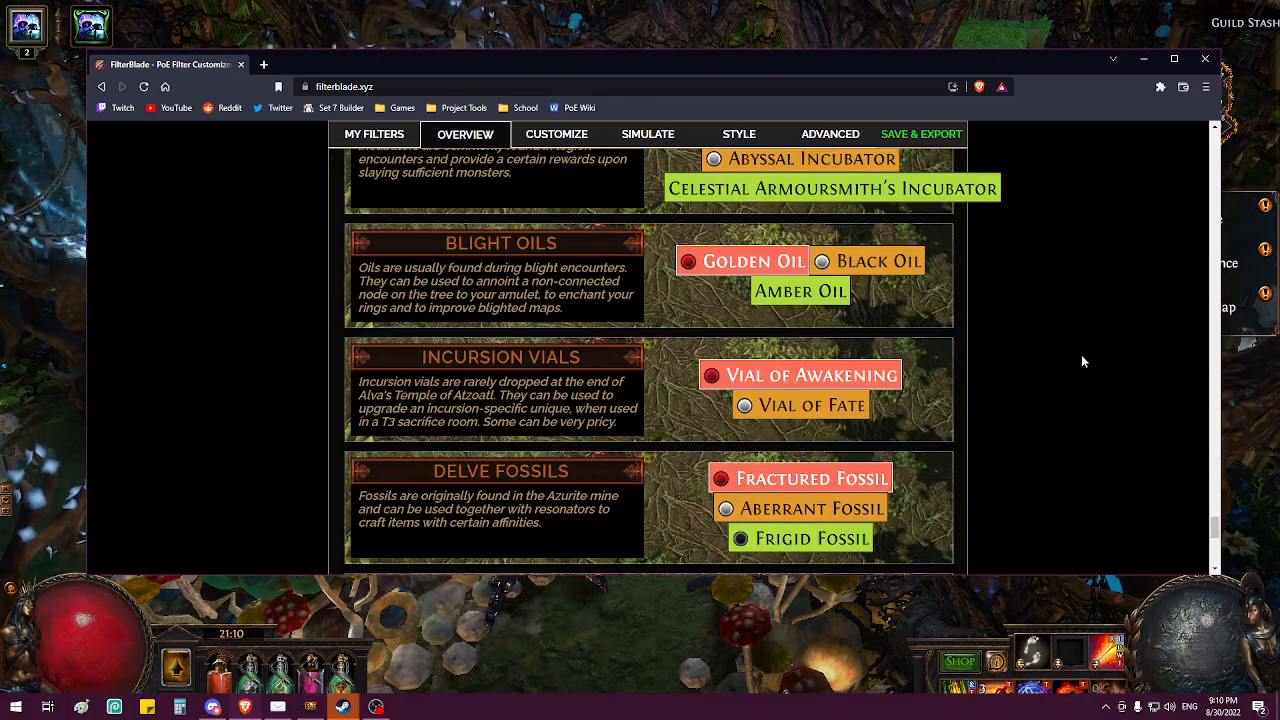
pyautogui.scroll(-4, 1088, 360)
pyautogui.scroll(10, 1085, 365)
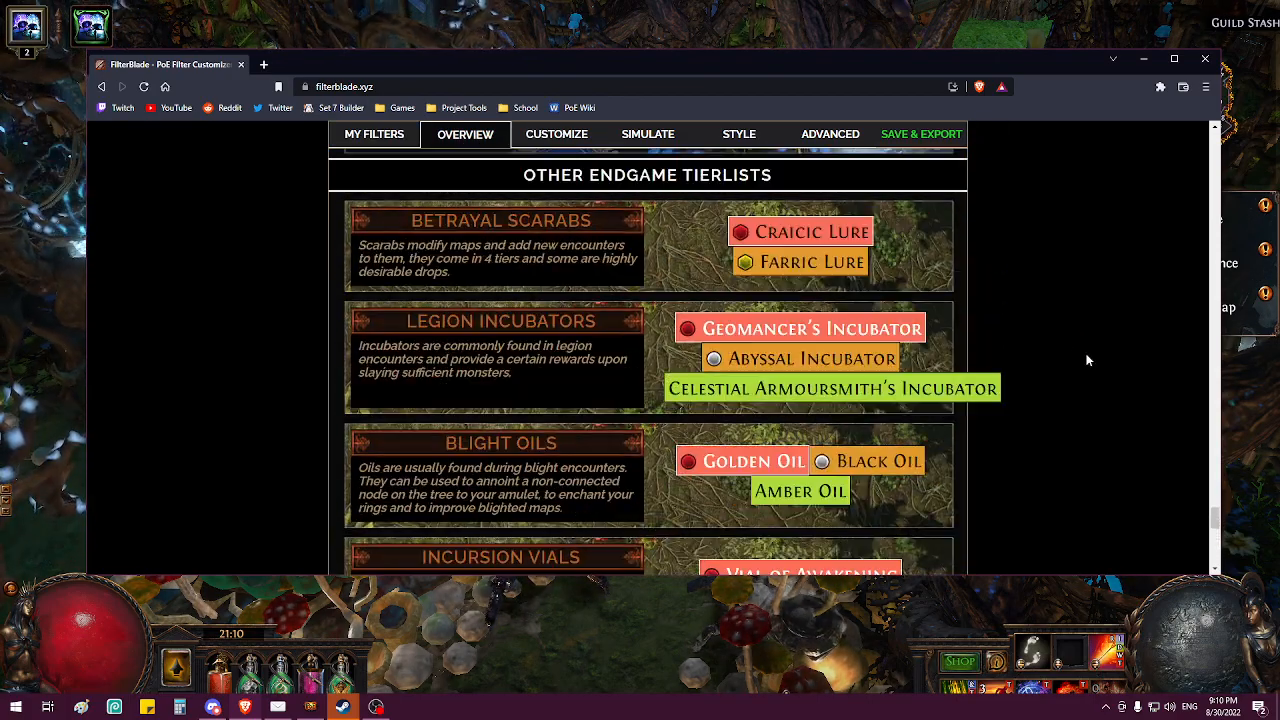
pyautogui.scroll(3, 1085, 368)
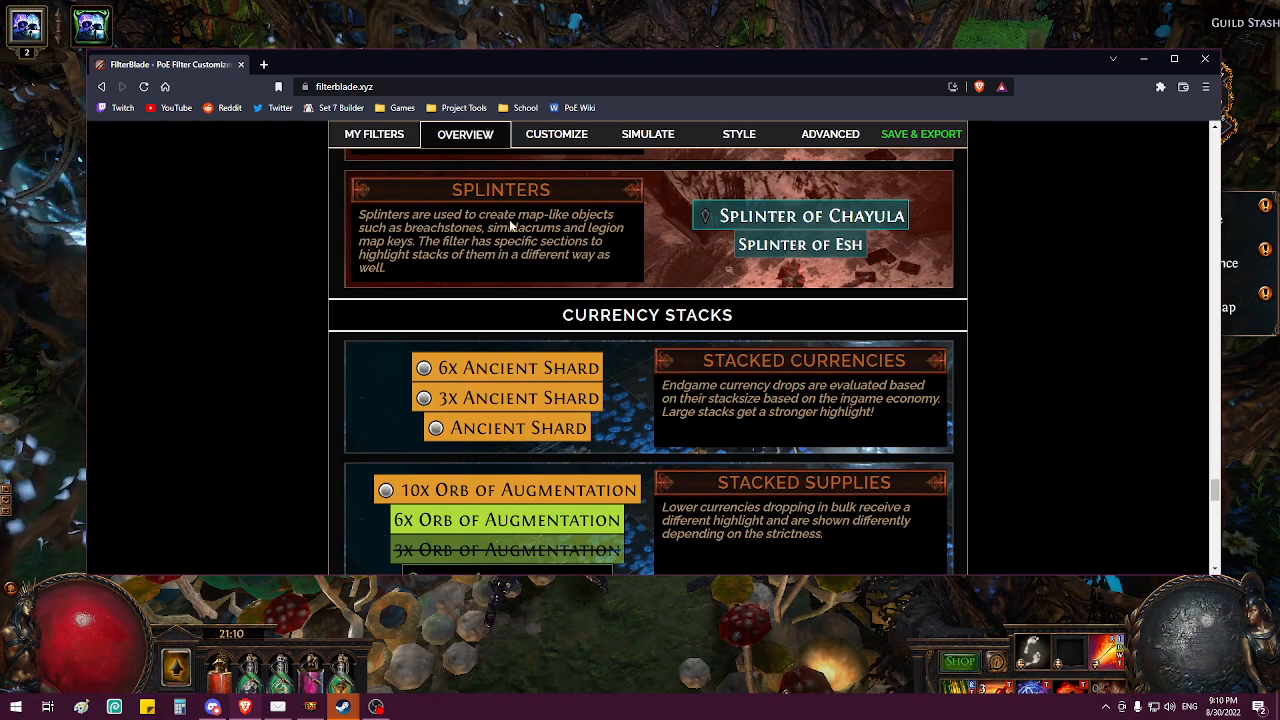
# Step: Open the loot simulator, set the zone level to 86 and generate loot
pyautogui.click(557, 134)
pyautogui.click(620, 135)
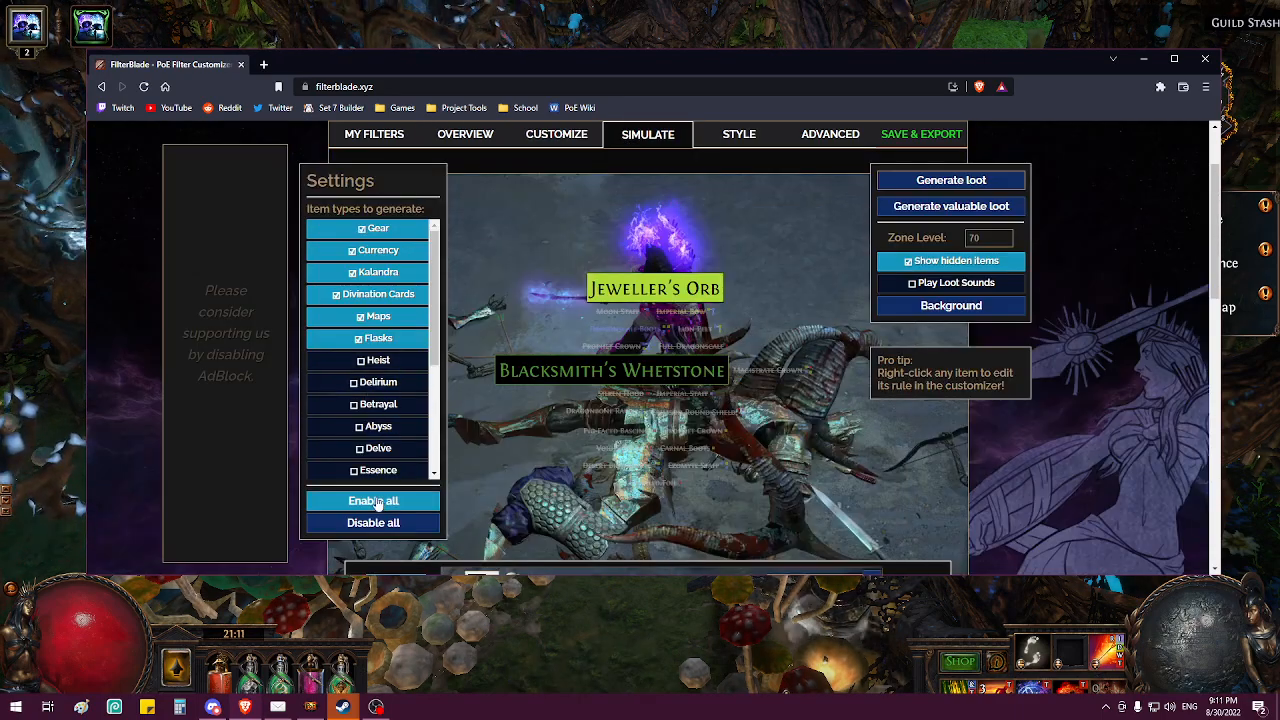
pyautogui.doubleClick(976, 238)
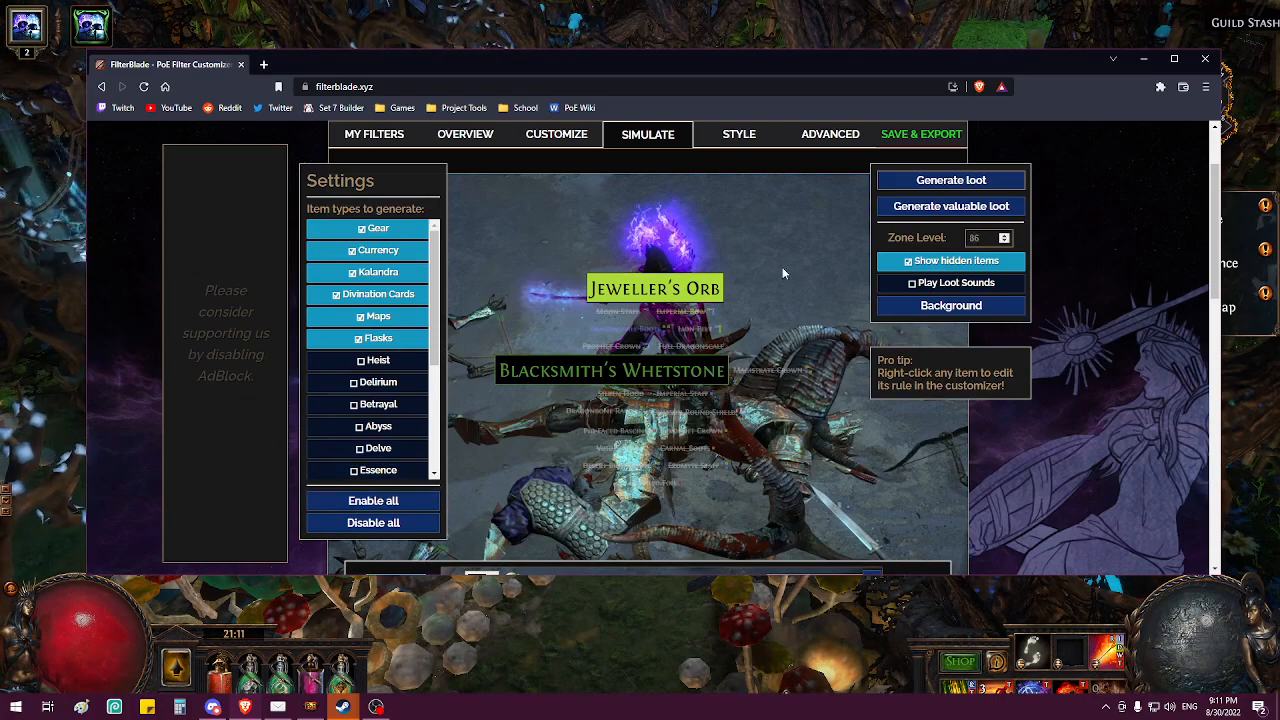
pyautogui.click(951, 183)
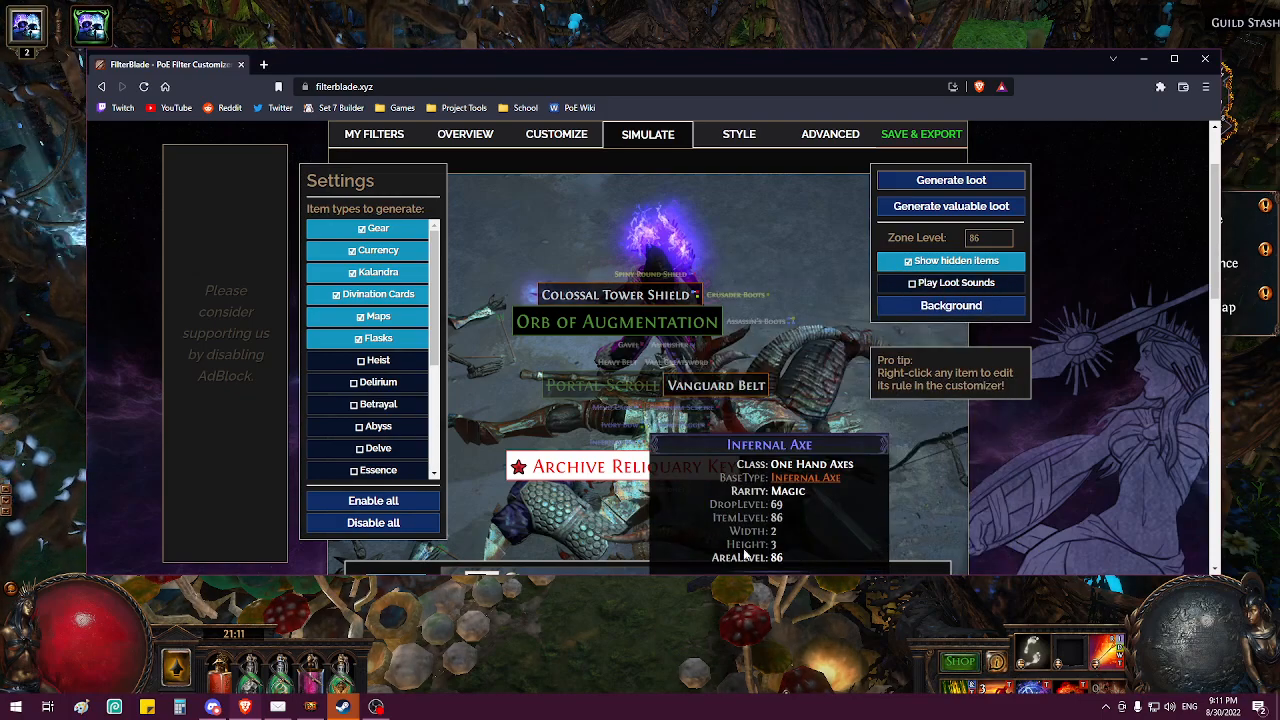
# Step: Enable all item types, generate loot again, and inspect the Dragonscale Boots and Karui Chopper drops
pyautogui.click(373, 500)
pyautogui.click(950, 182)
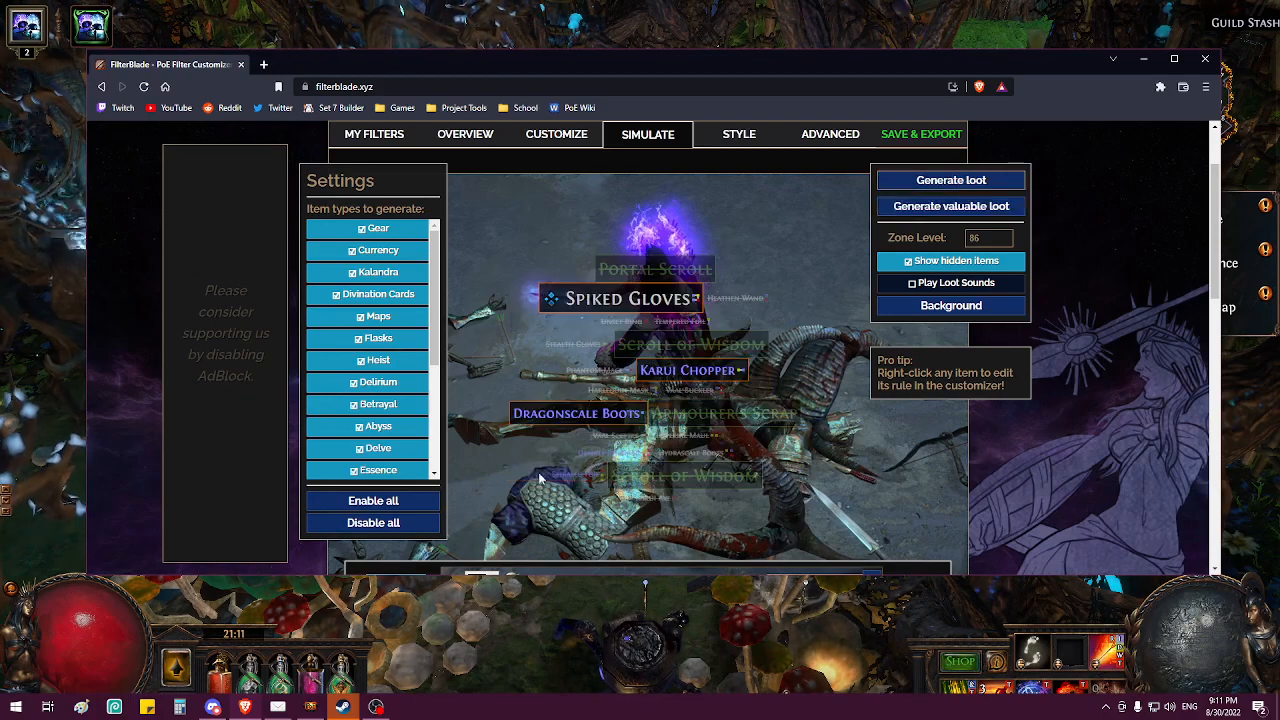
pyautogui.moveTo(596, 427)
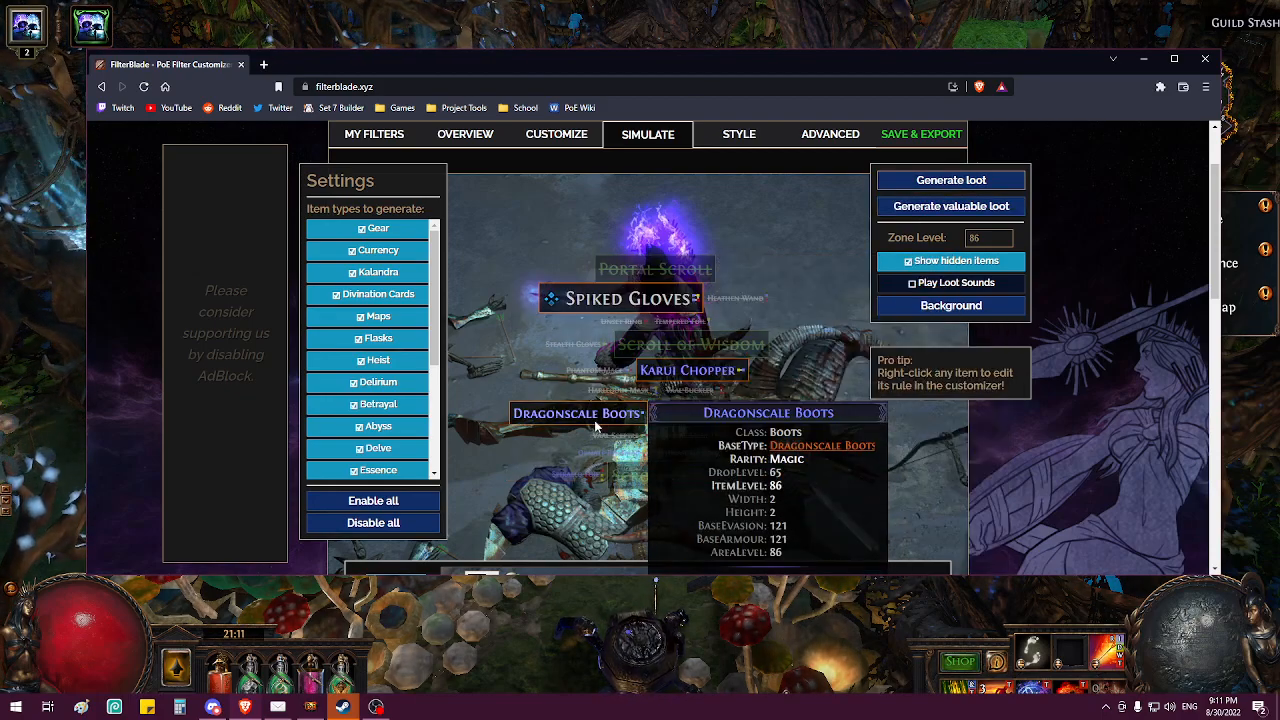
pyautogui.moveTo(673, 372)
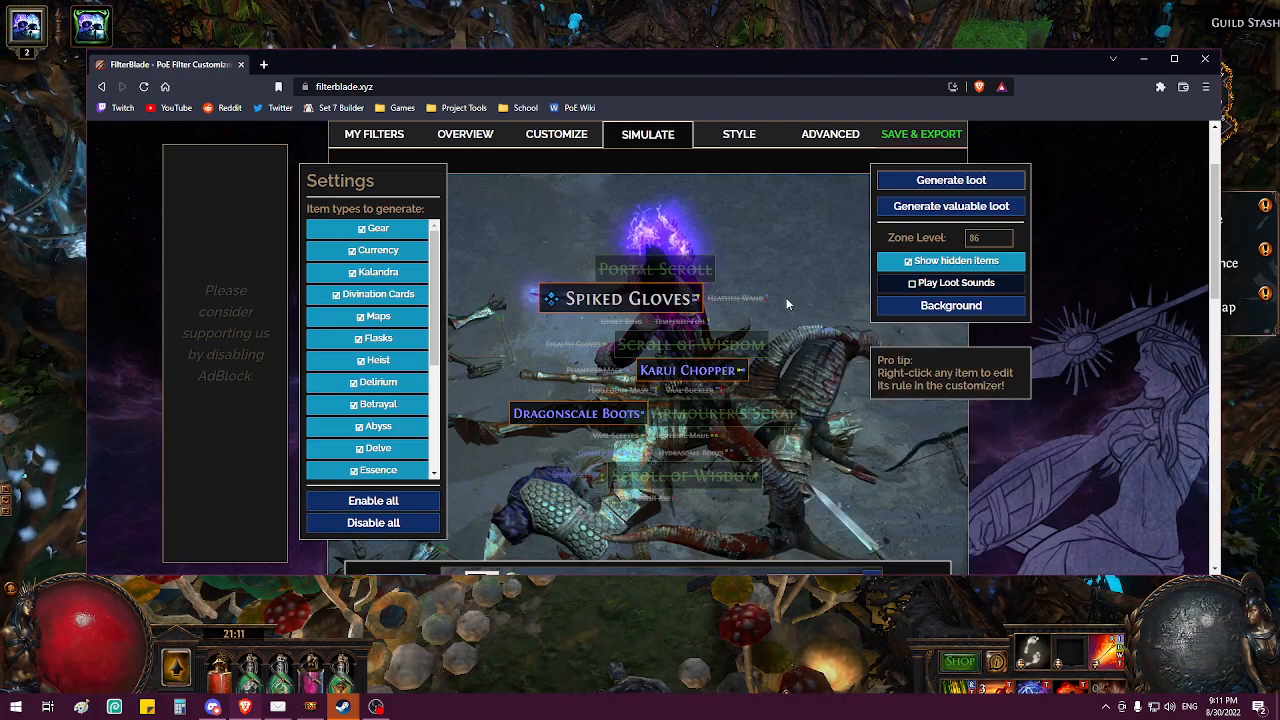
# Step: Open the Sounds group in the style settings and enlarge the browser window to view the frequently used sounds
pyautogui.click(731, 140)
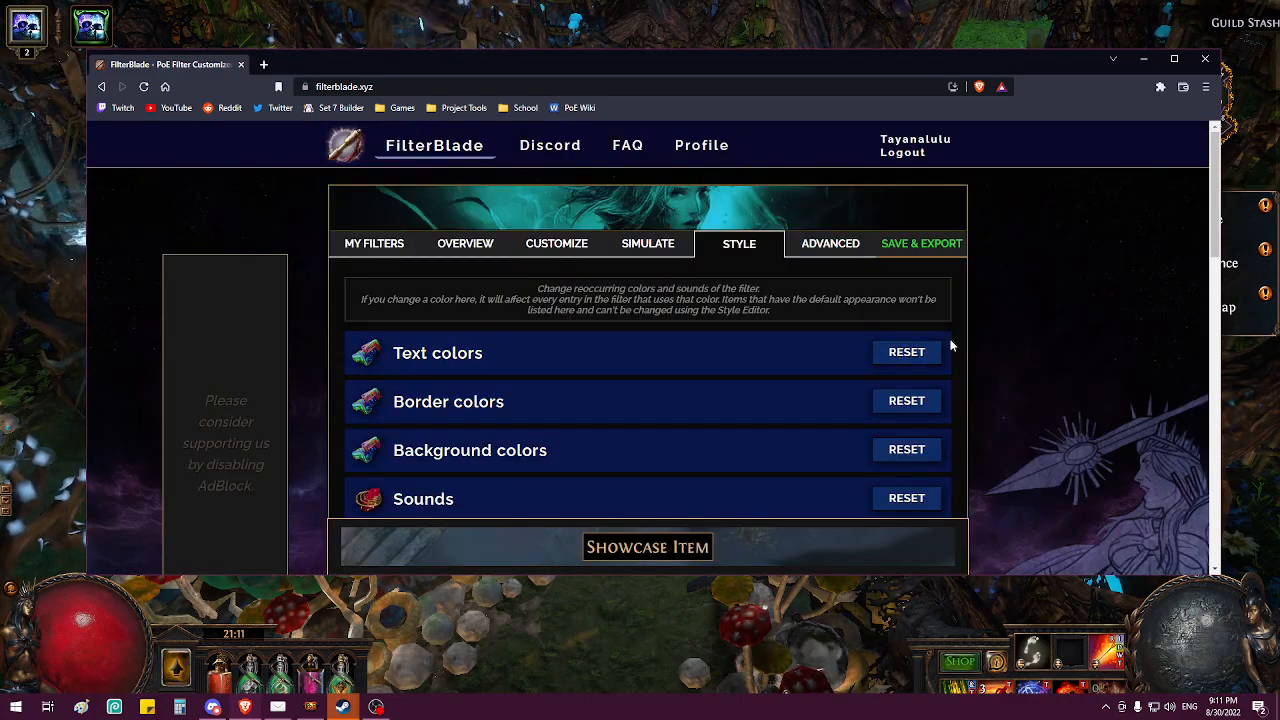
pyautogui.scroll(-1, 587, 417)
pyautogui.click(614, 372)
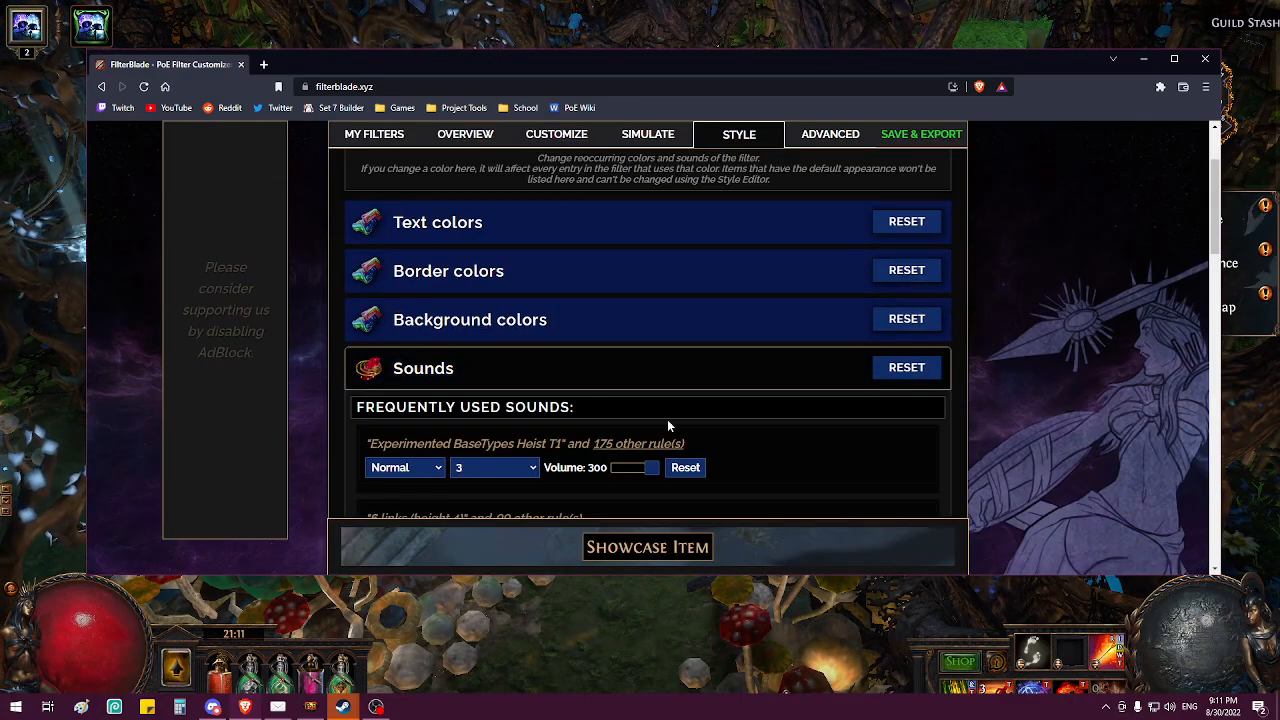
pyautogui.scroll(-2, 700, 428)
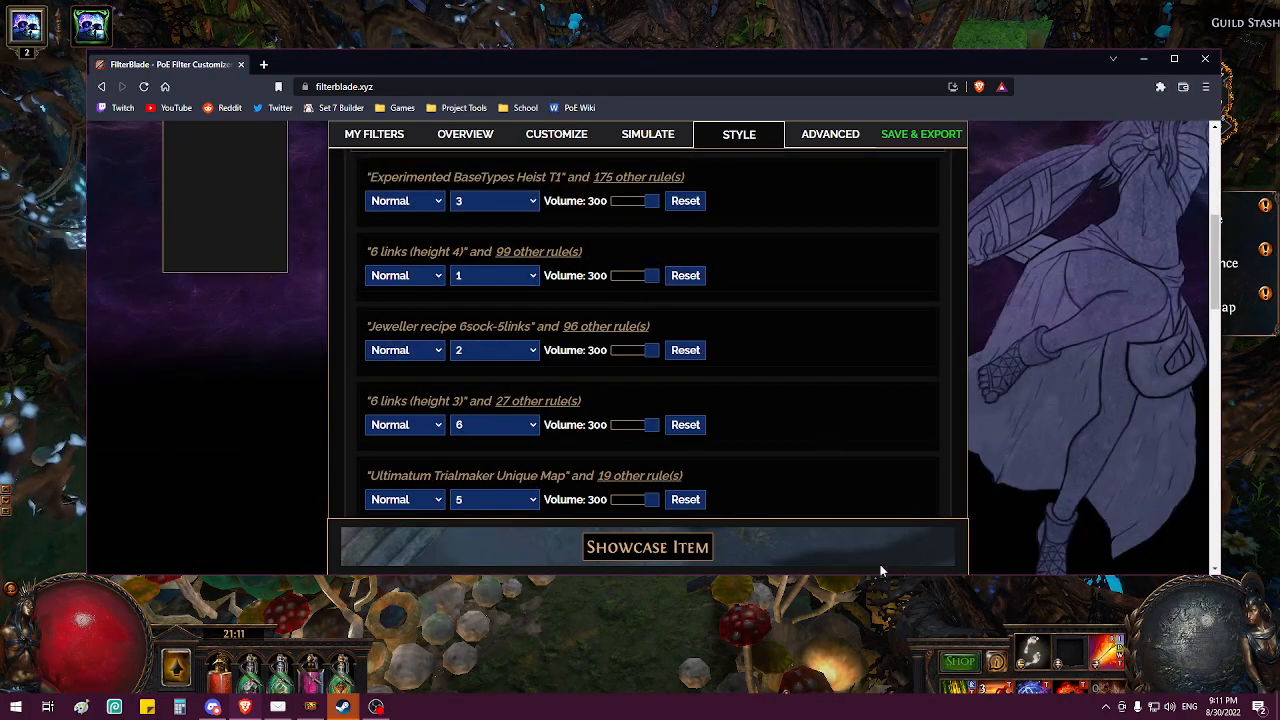
pyautogui.moveTo(881, 574); pyautogui.dragTo(881, 675)
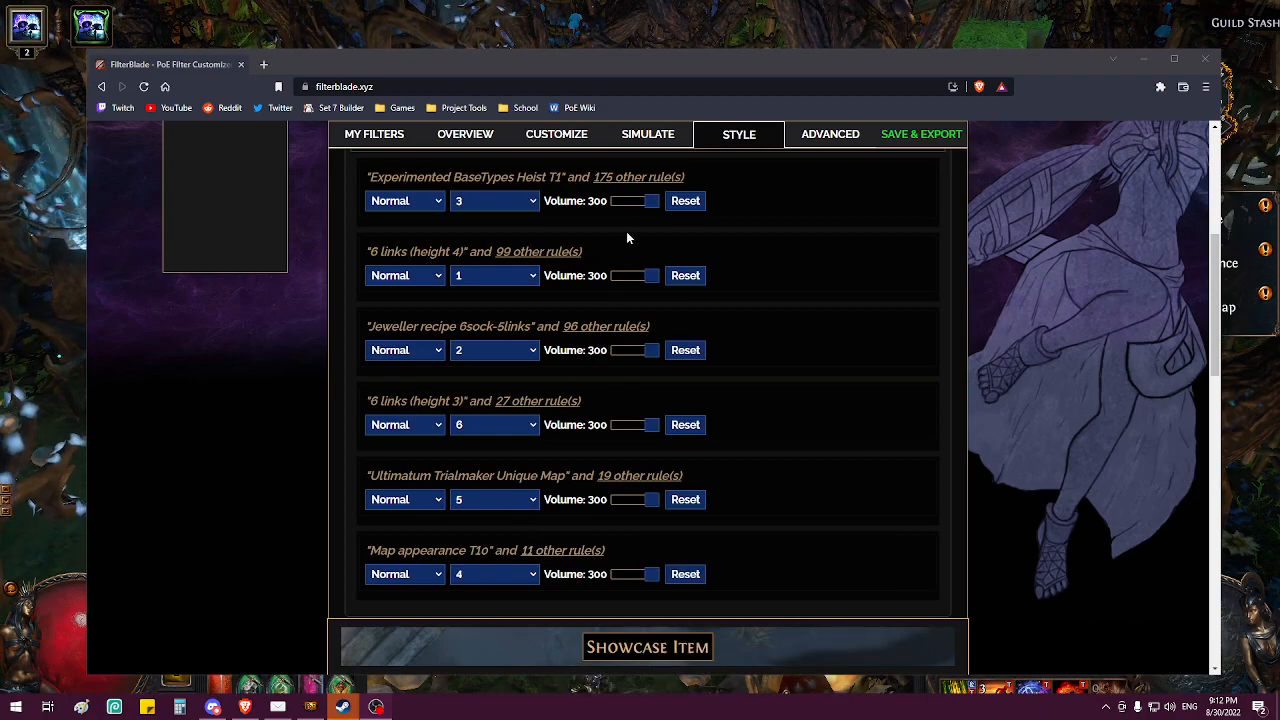
# Step: Lower the volume of the "Experimented BaseTypes Heist T1" sound to 295 and view the other rules that share it
pyautogui.moveTo(651, 201); pyautogui.dragTo(648, 203)
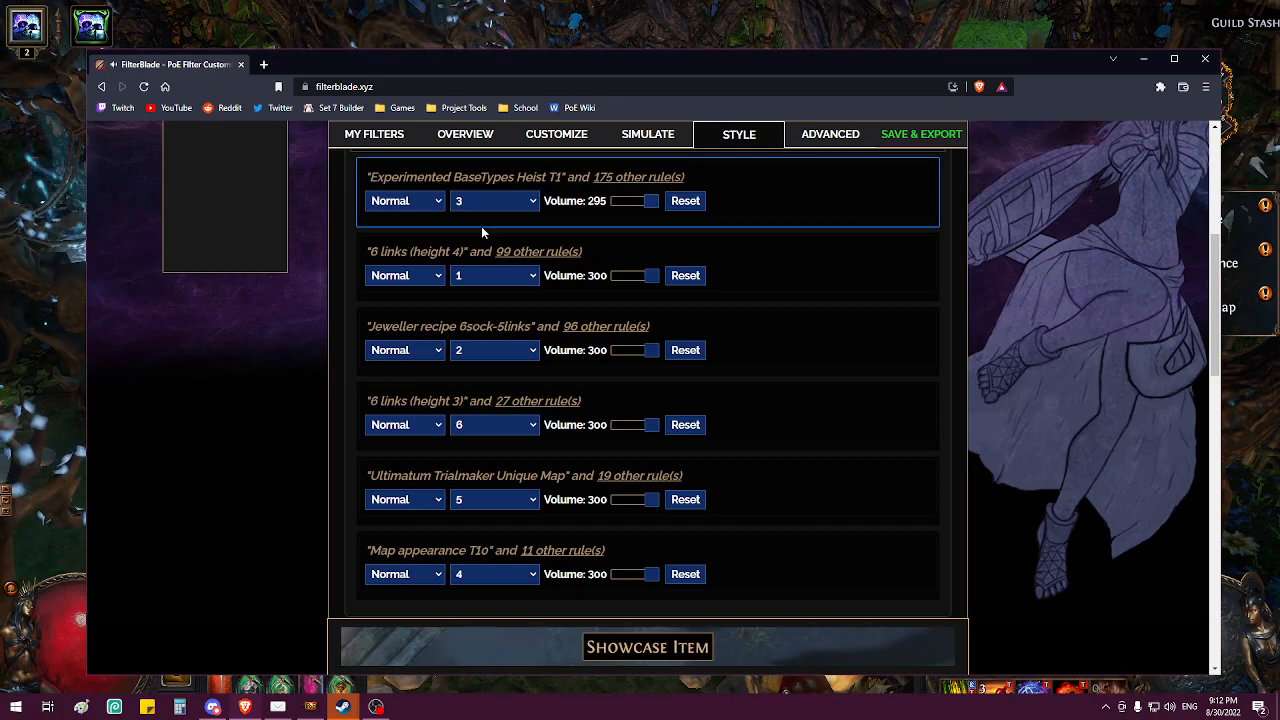
pyautogui.moveTo(685, 186)
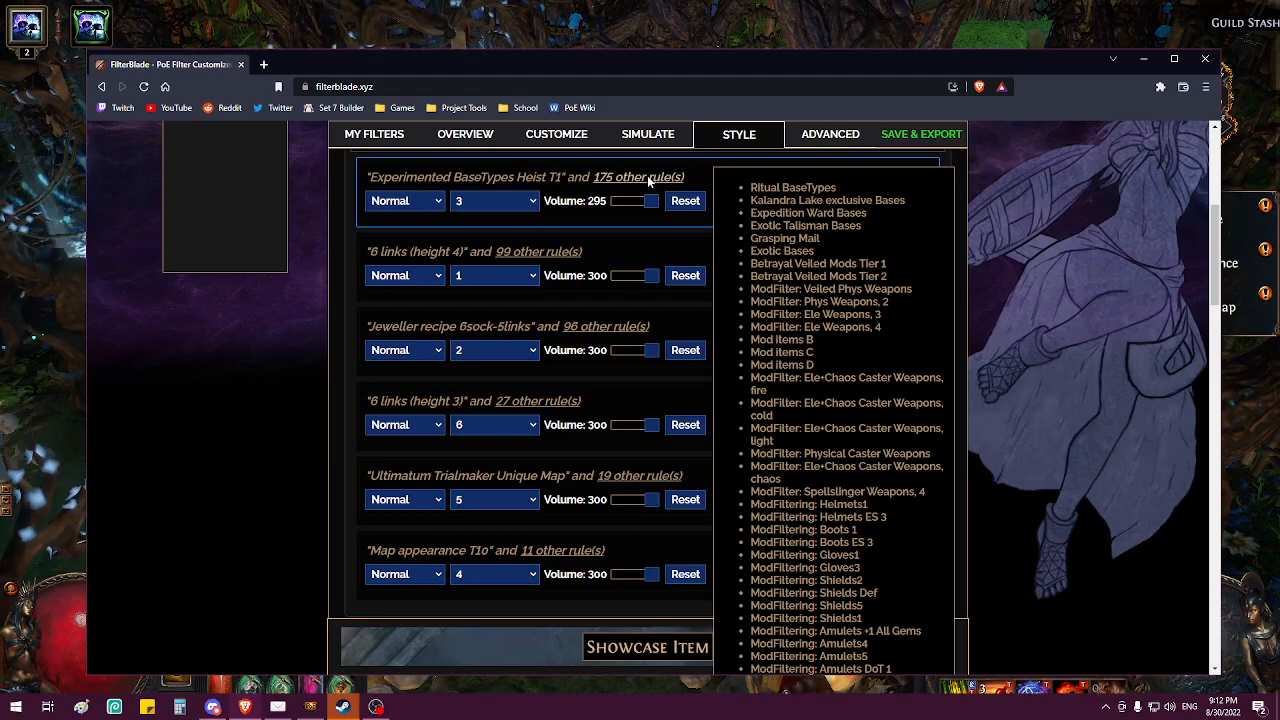
pyautogui.scroll(1, 700, 280)
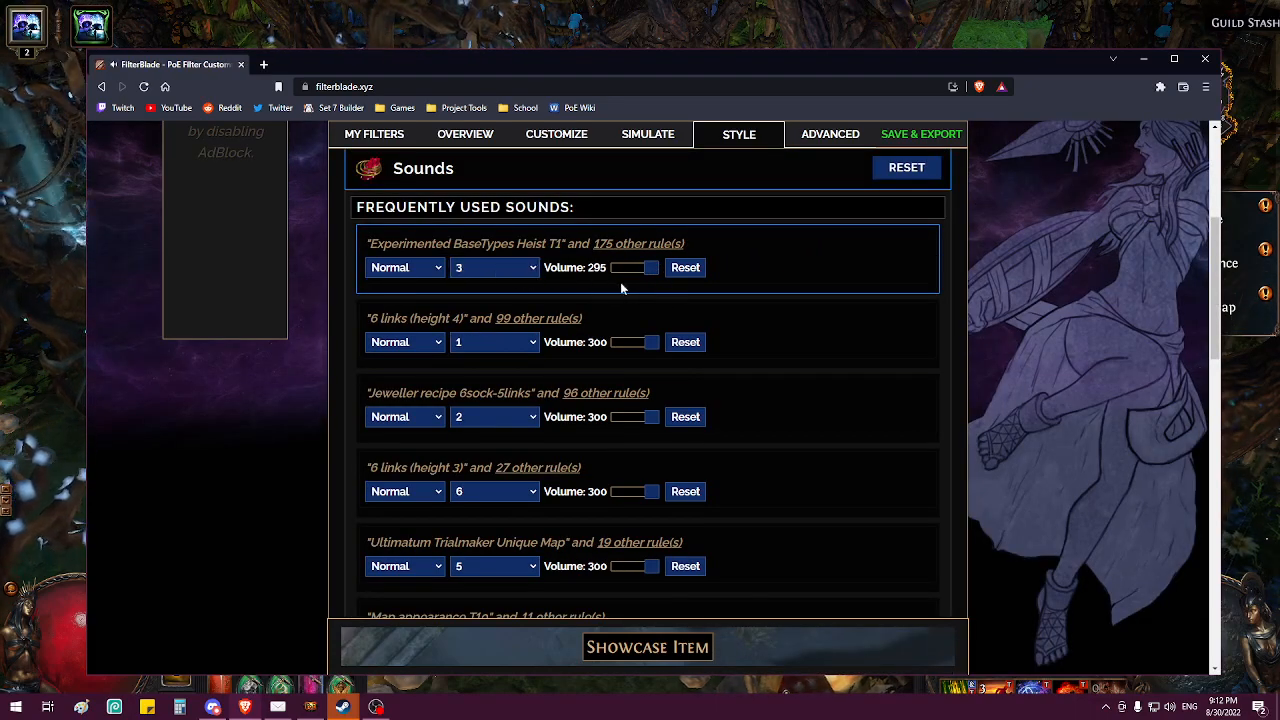
# Step: Switch the "Experimented BaseTypes Heist T1" sound to Game & Community Sounds and choose Maven's "Flash of pleasure" clip
pyautogui.click(406, 268)
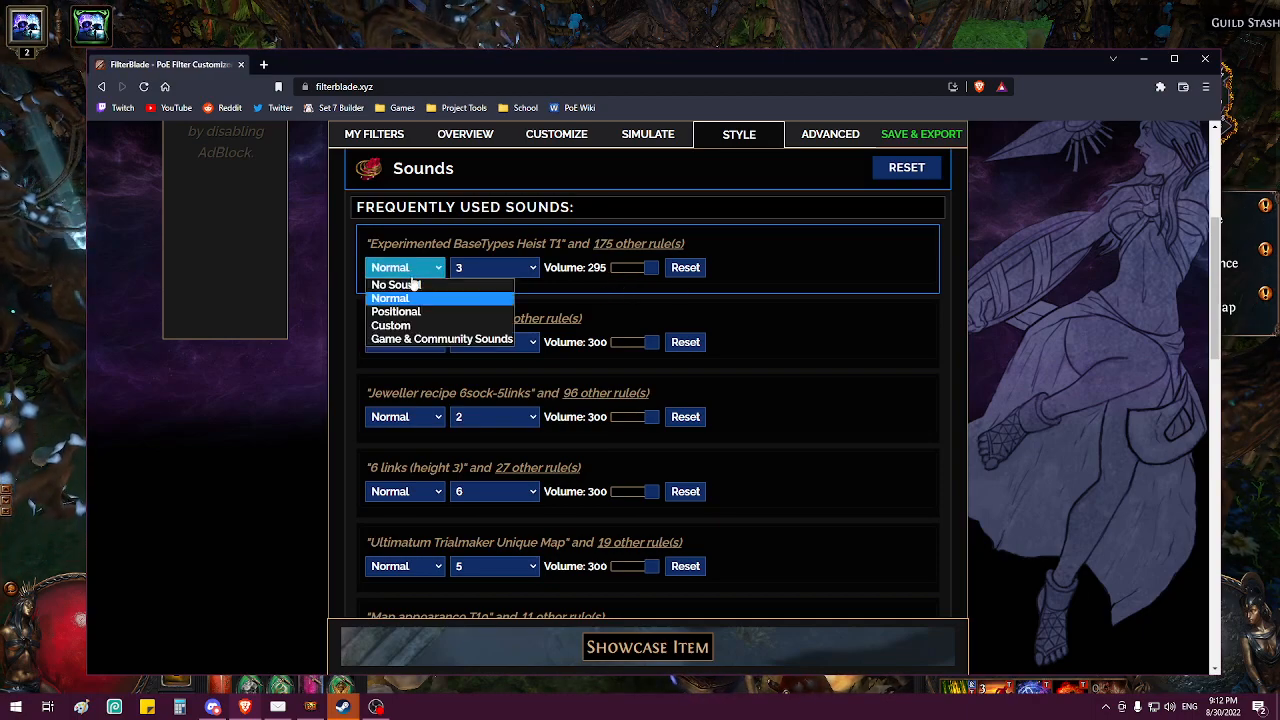
pyautogui.click(420, 340)
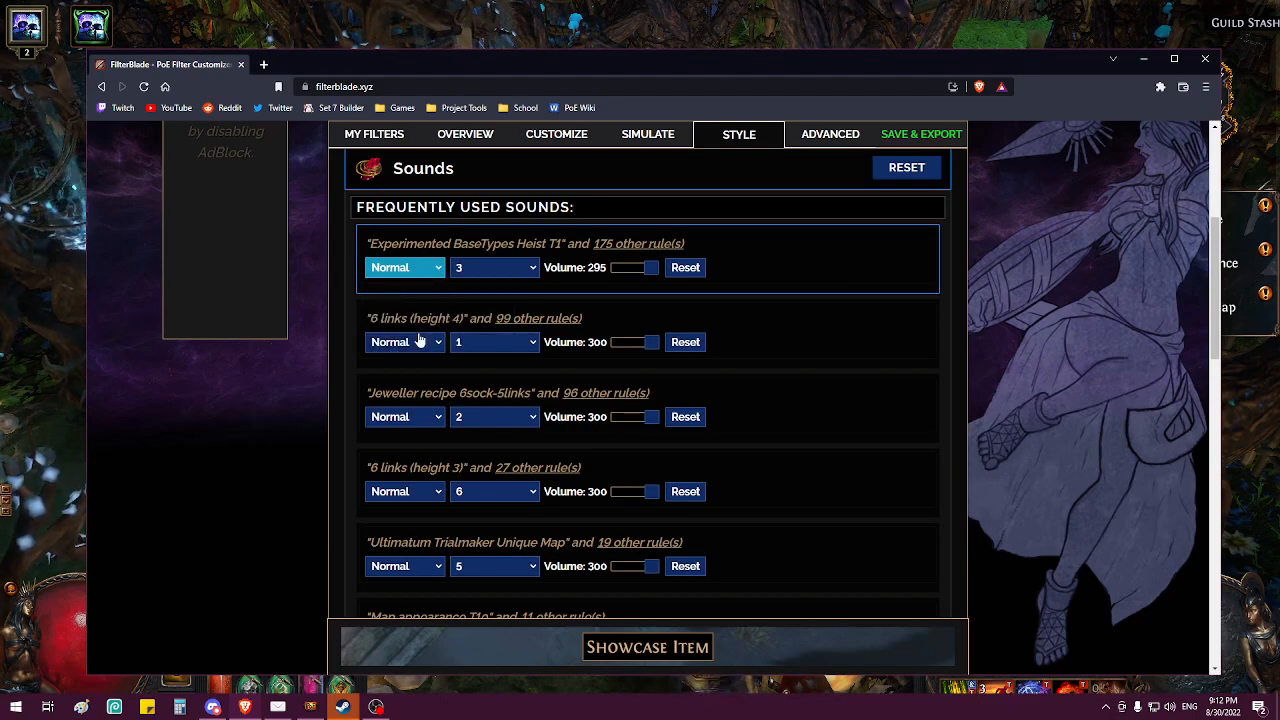
pyautogui.click(390, 270)
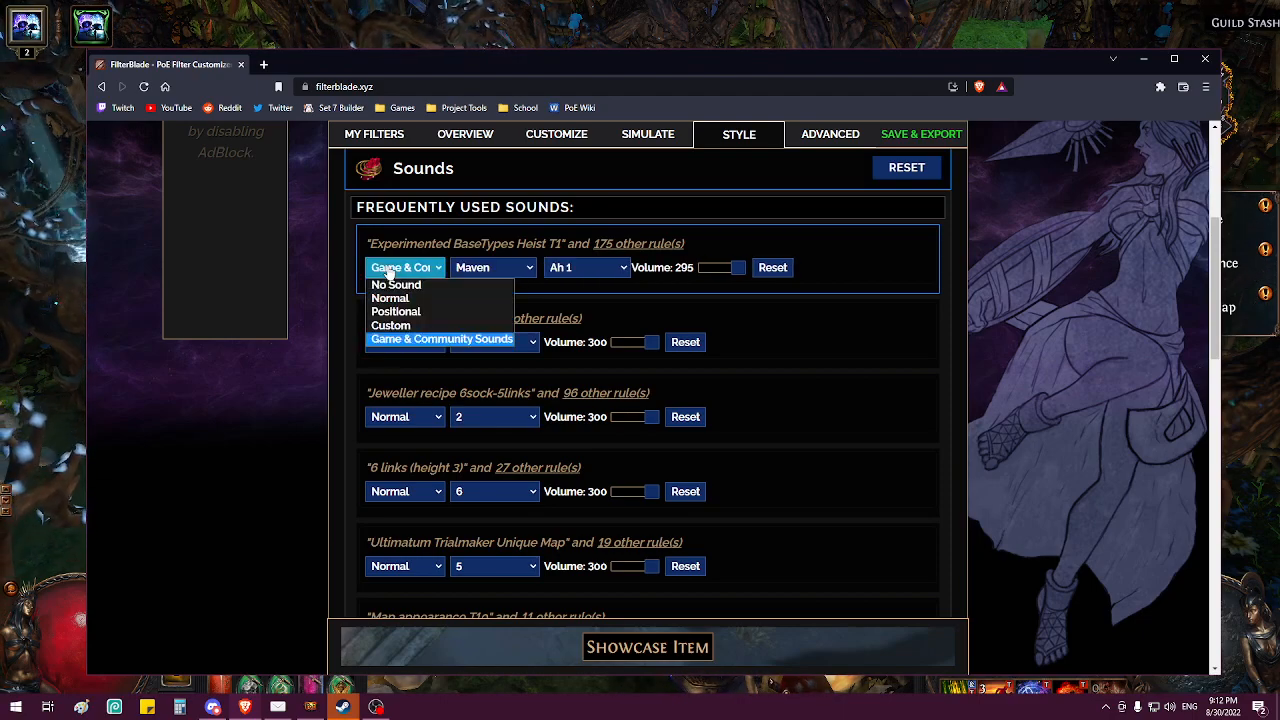
pyautogui.click(879, 338)
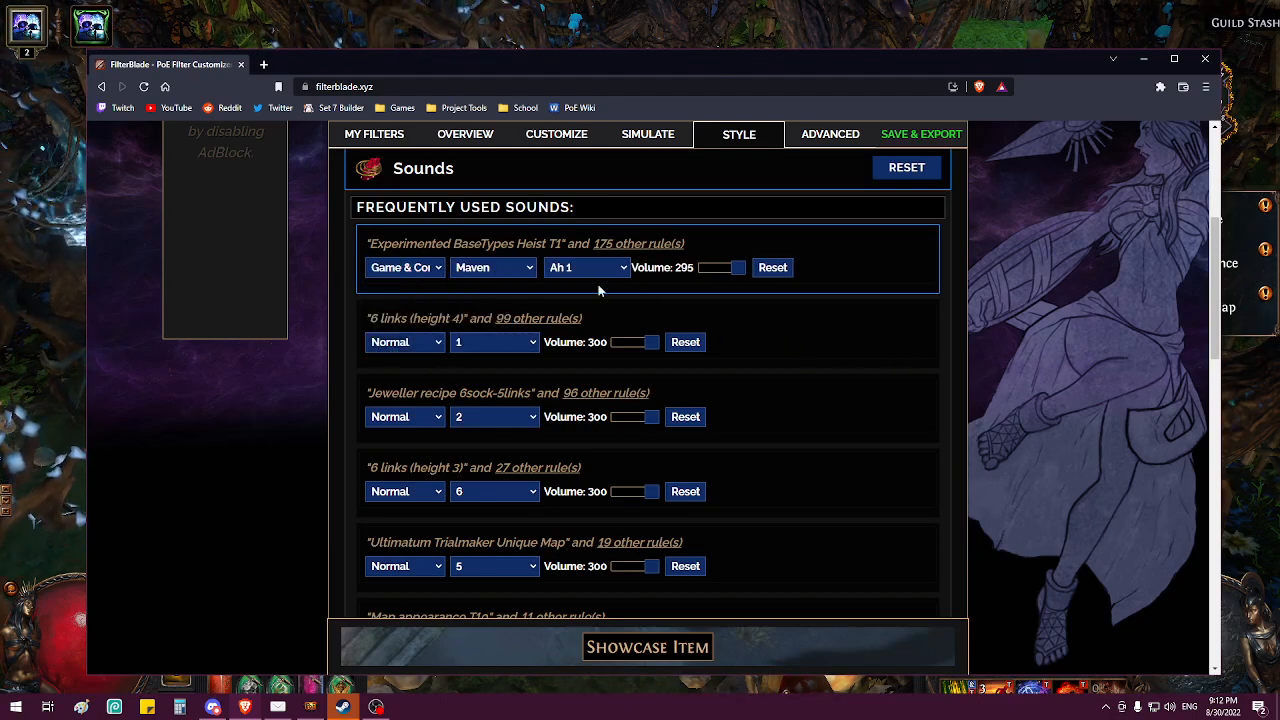
pyautogui.click(475, 274)
pyautogui.click(566, 269)
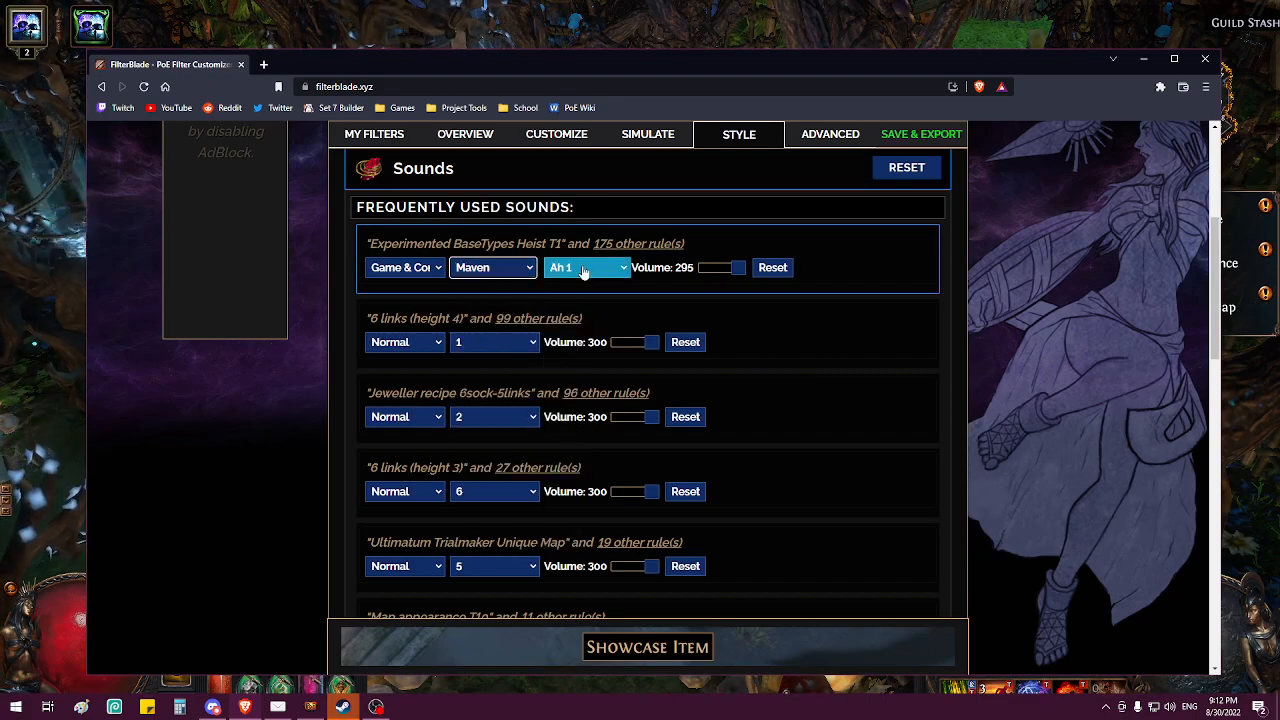
pyautogui.click(584, 272)
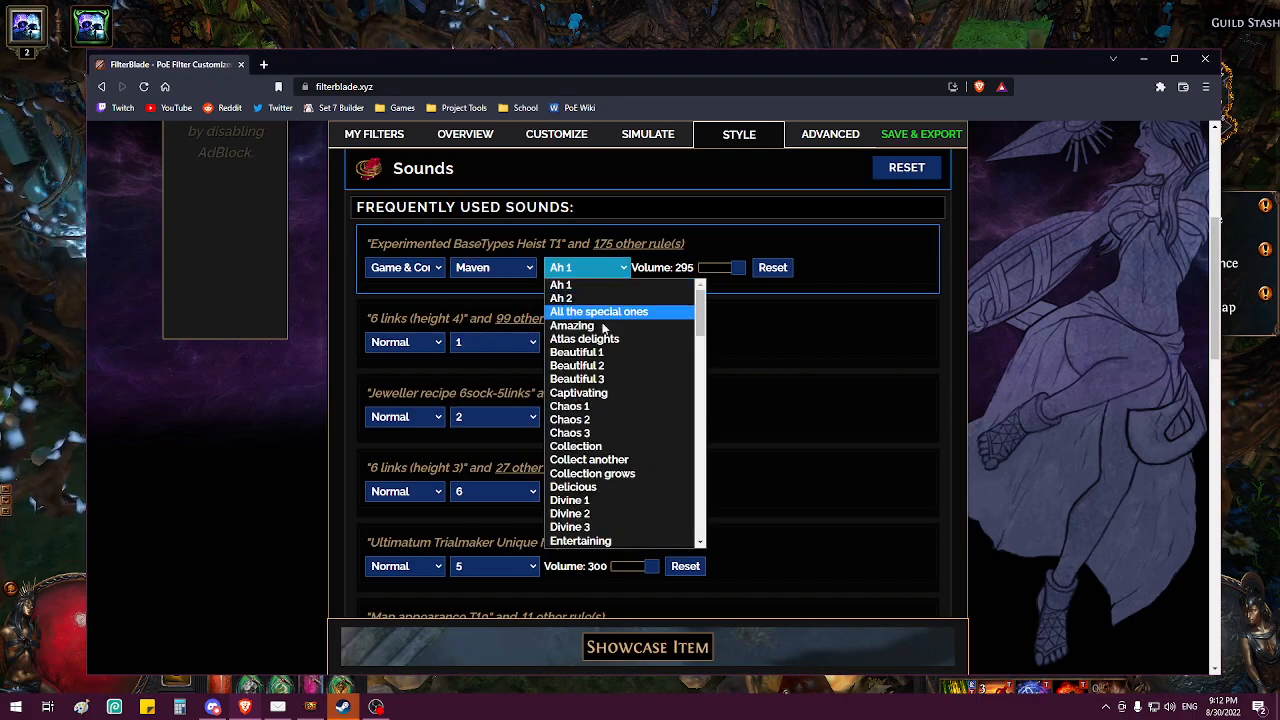
pyautogui.scroll(-3, 605, 424)
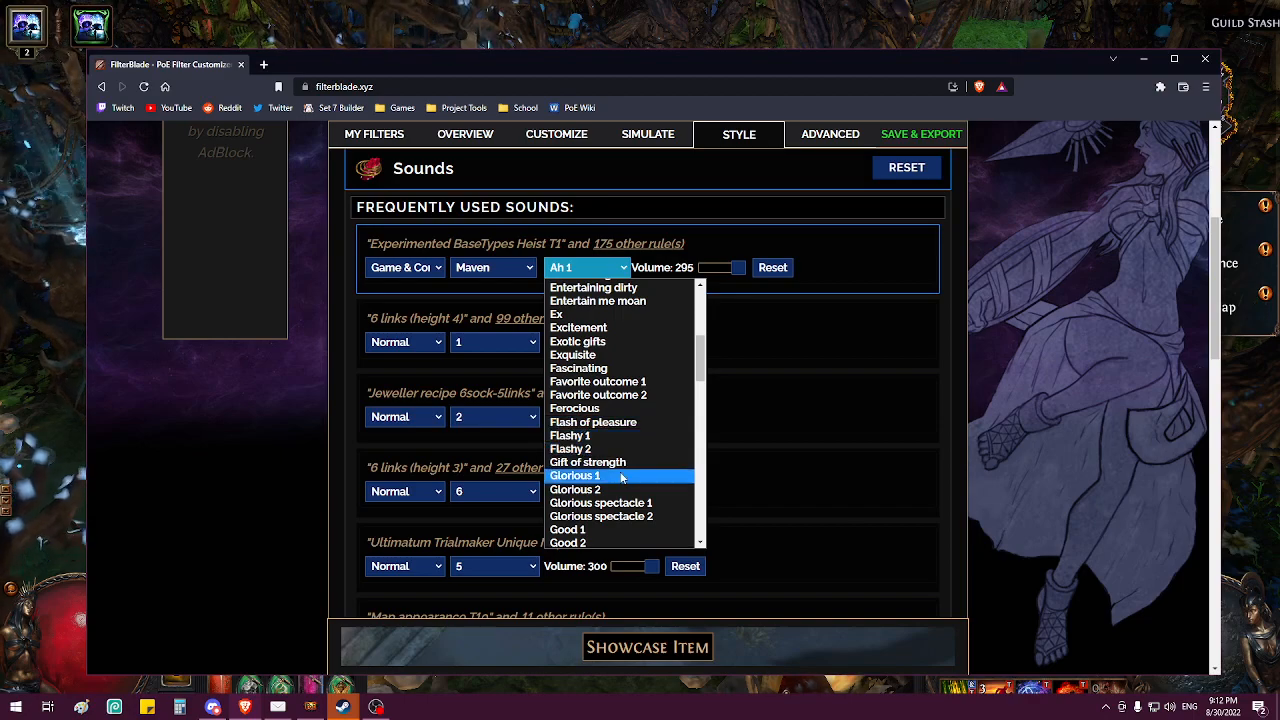
pyautogui.click(640, 422)
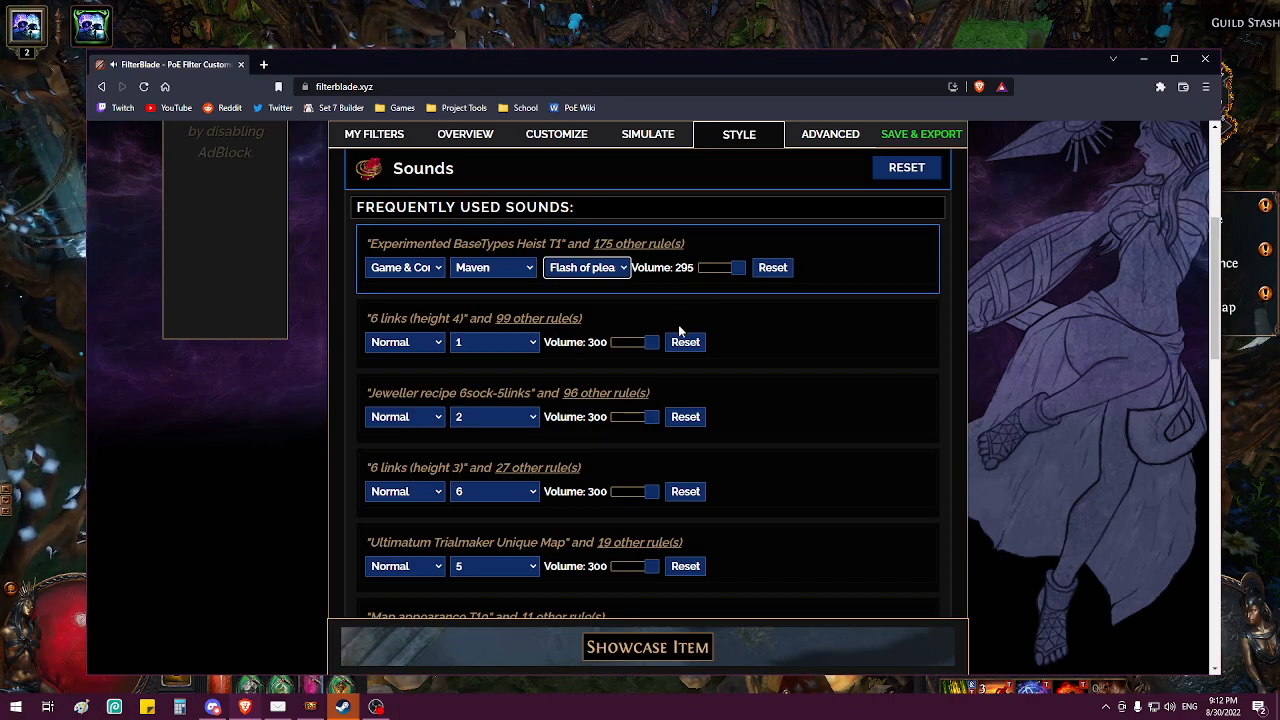
# Step: Change the Maven clip for the "Experimented BaseTypes Heist T1" rules to "Moan 2"
pyautogui.click(608, 270)
pyautogui.scroll(-5, 606, 384)
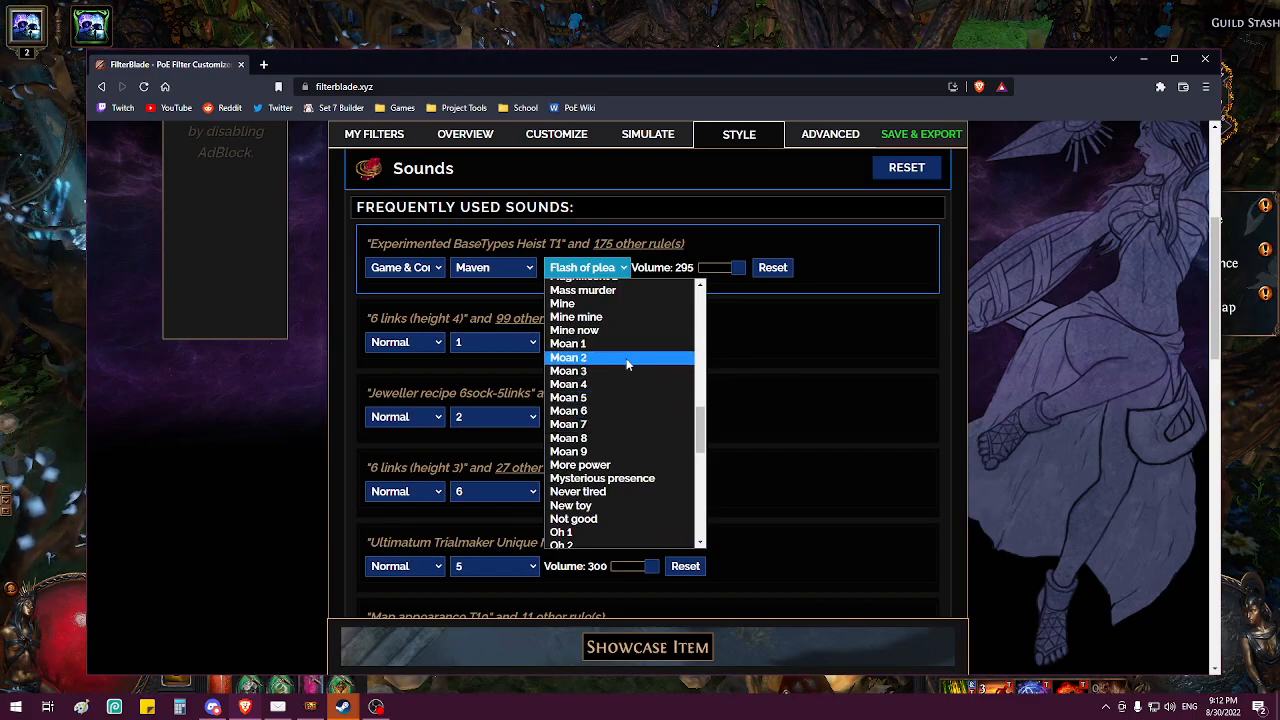
pyautogui.click(624, 357)
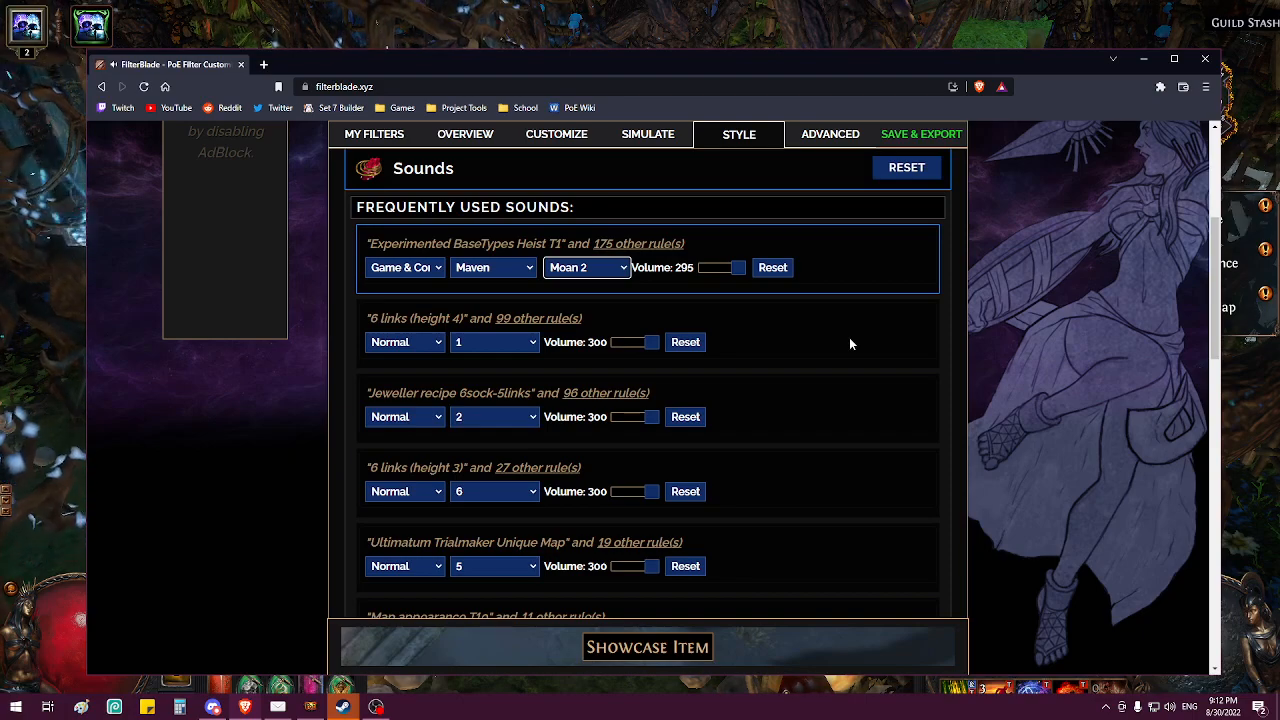
# Step: Change the sound pack to SlipperyJim, try "6 - Very valuable" and "2 - Currency", and look over the other available packs
pyautogui.click(483, 271)
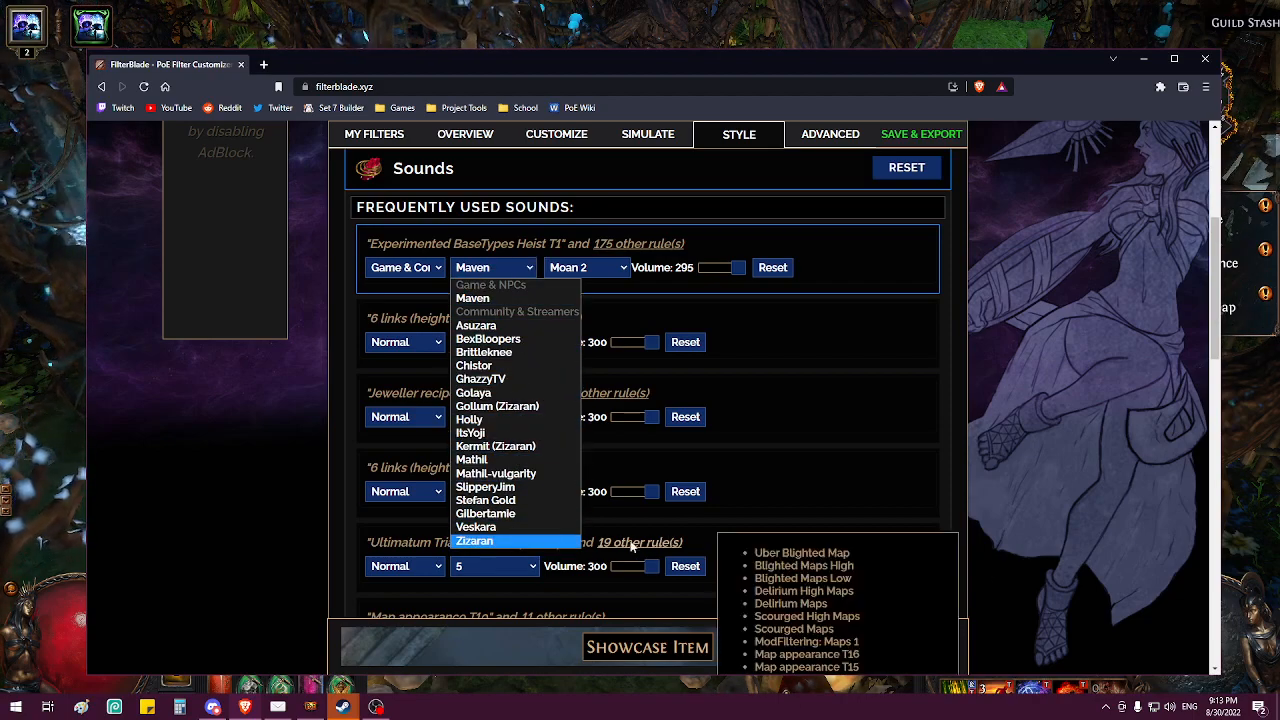
pyautogui.click(521, 487)
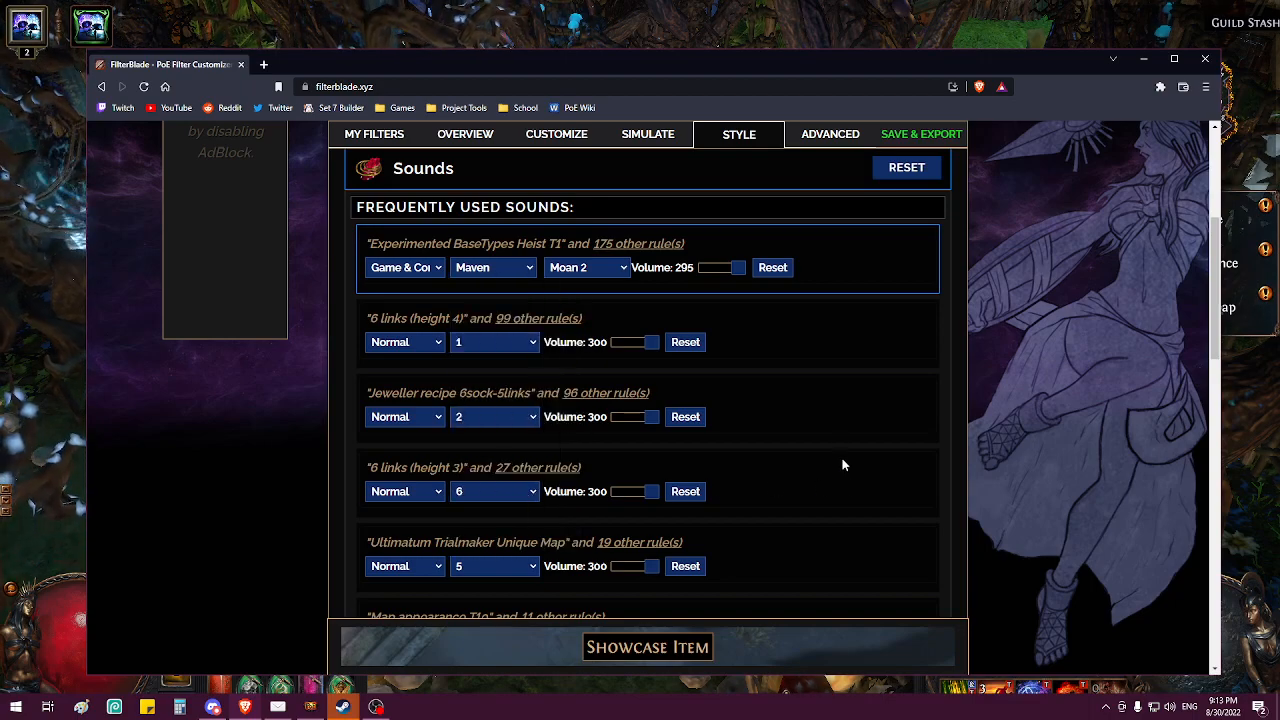
pyautogui.click(607, 278)
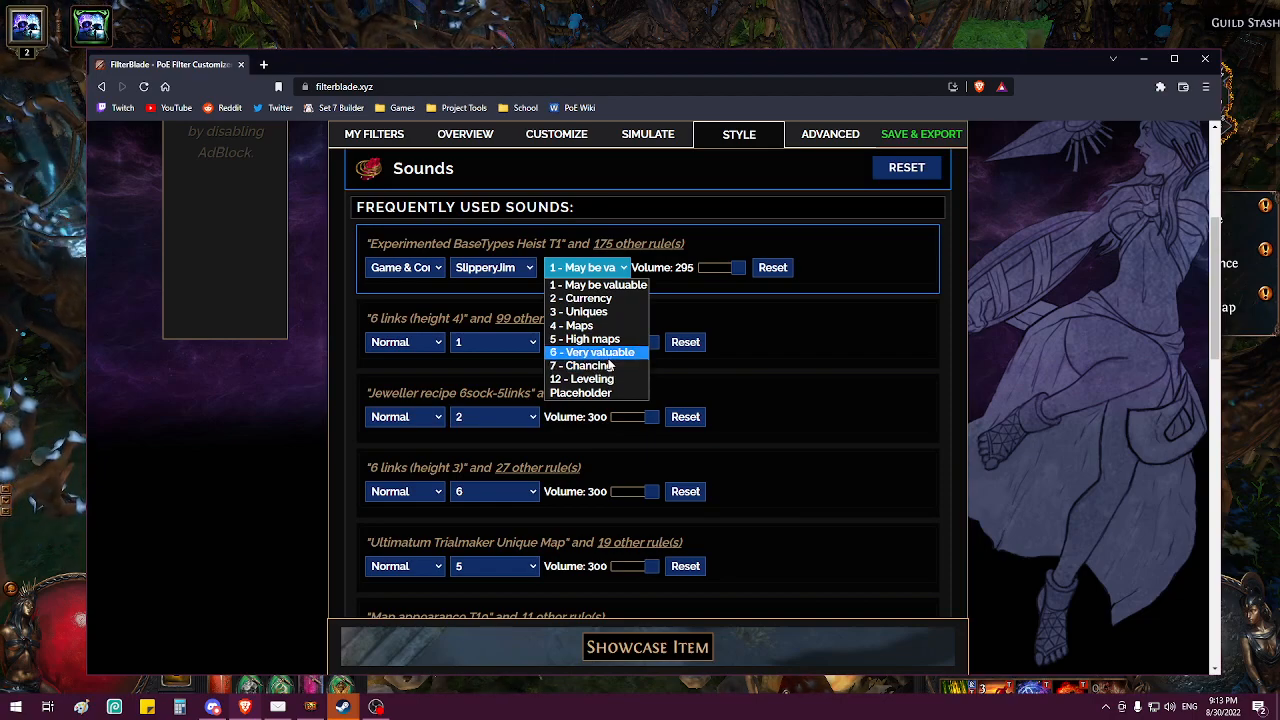
pyautogui.click(726, 360)
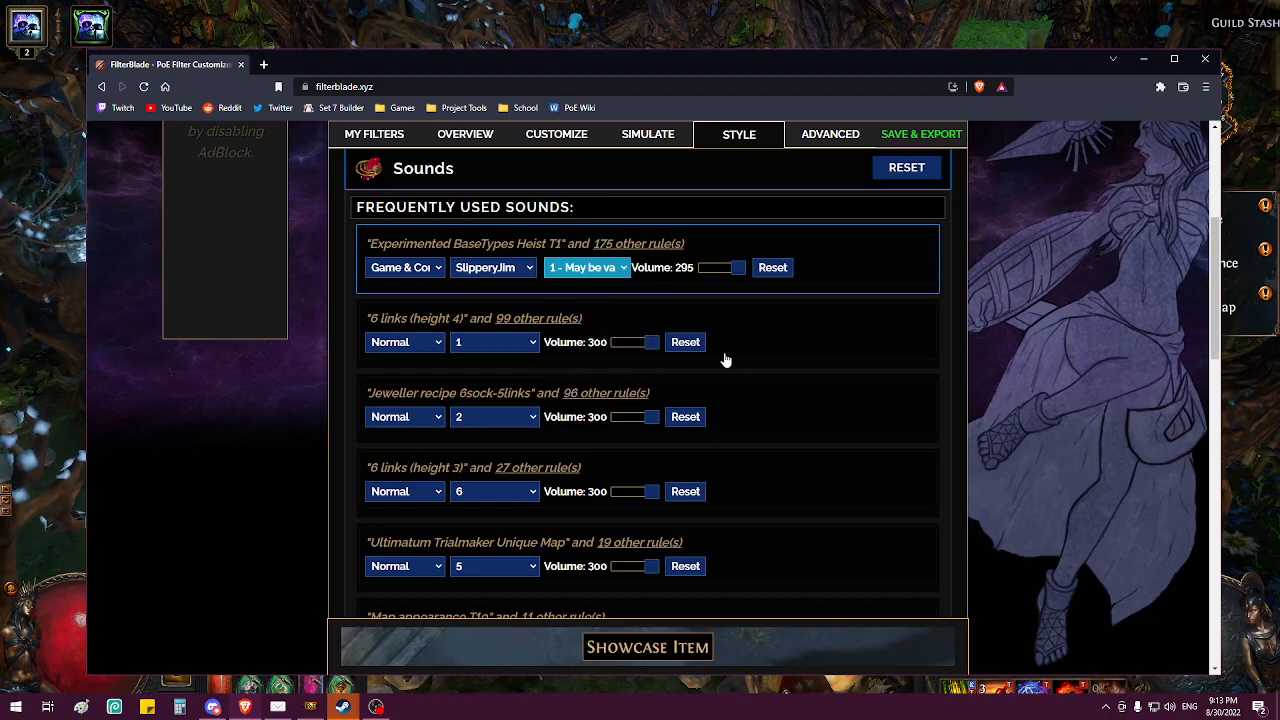
pyautogui.click(624, 268)
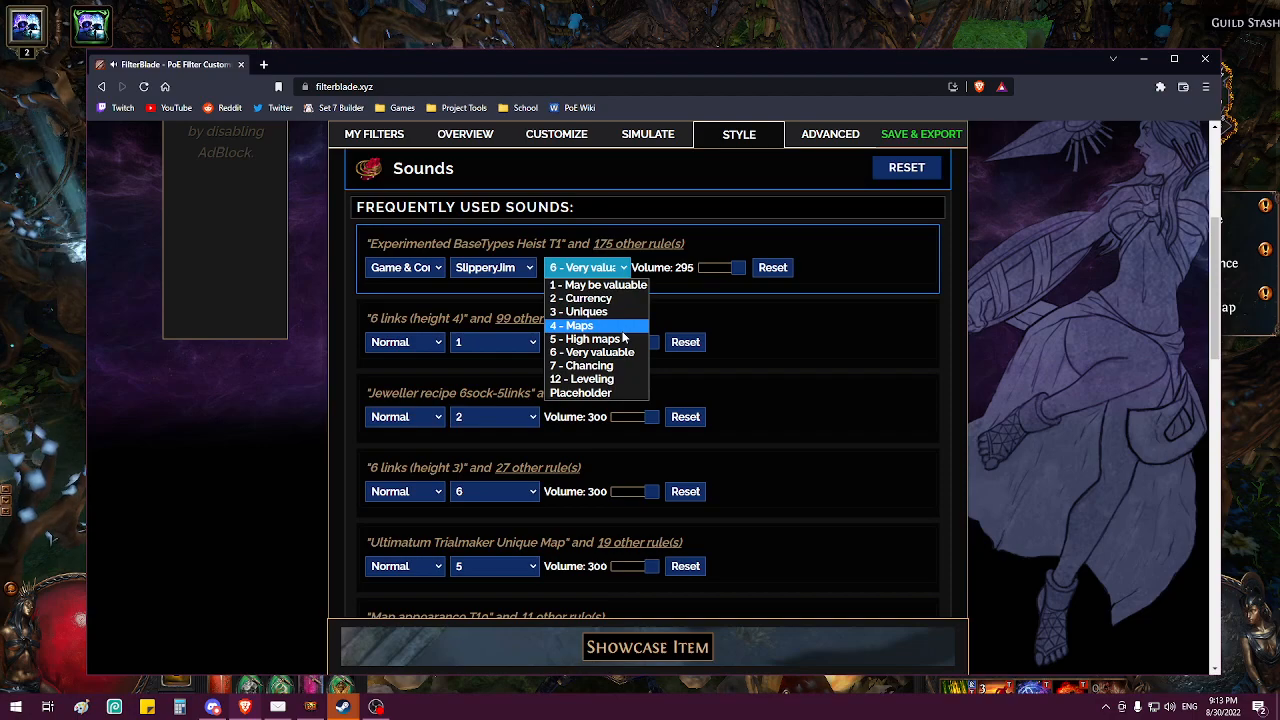
pyautogui.click(590, 298)
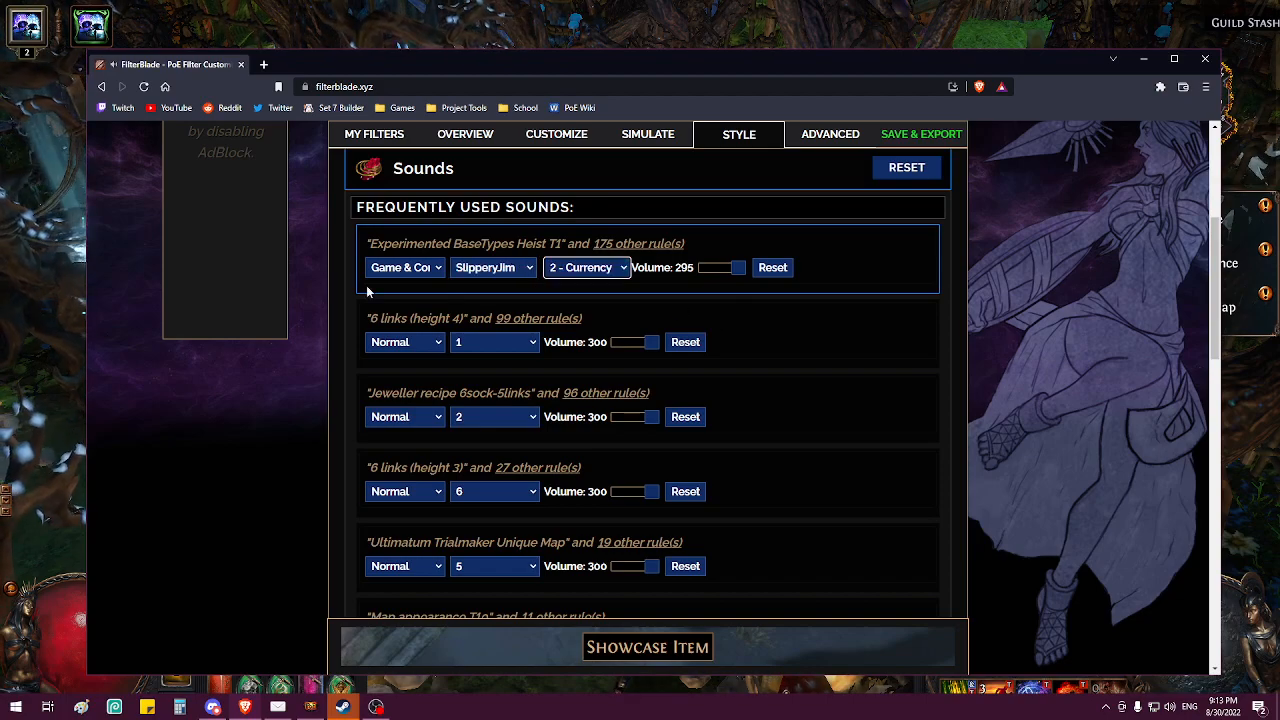
pyautogui.click(487, 268)
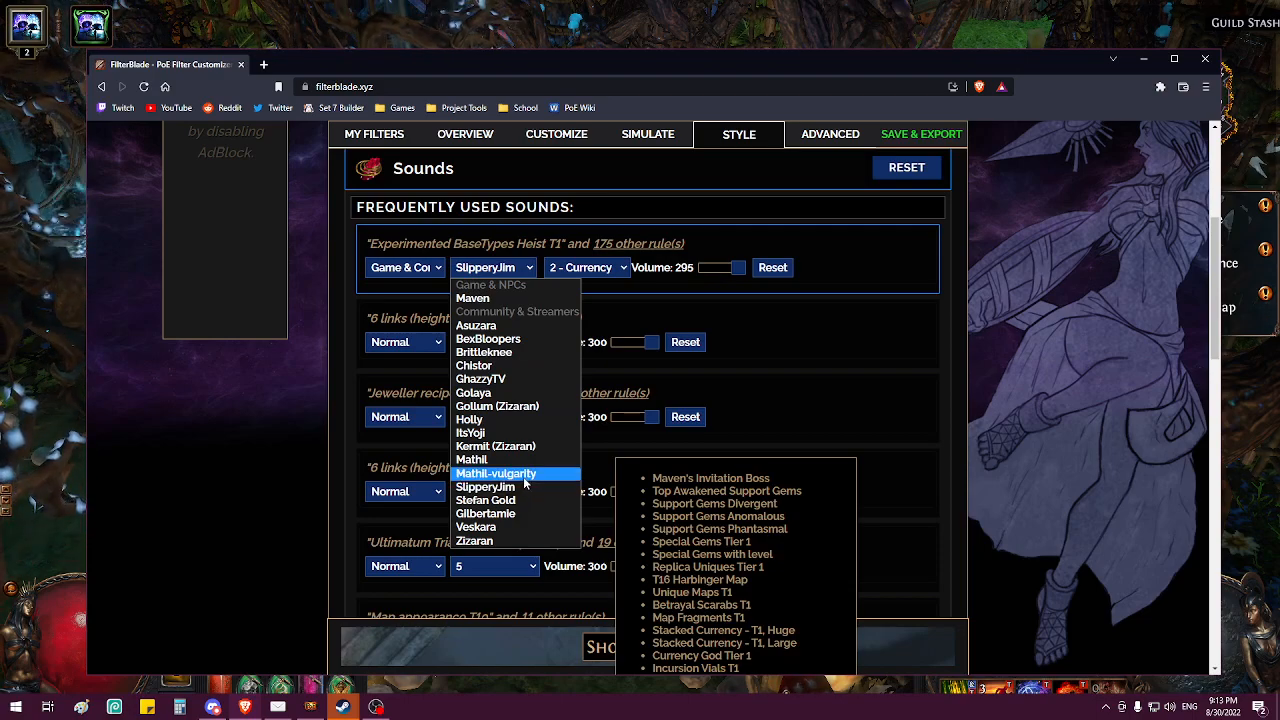
pyautogui.click(790, 322)
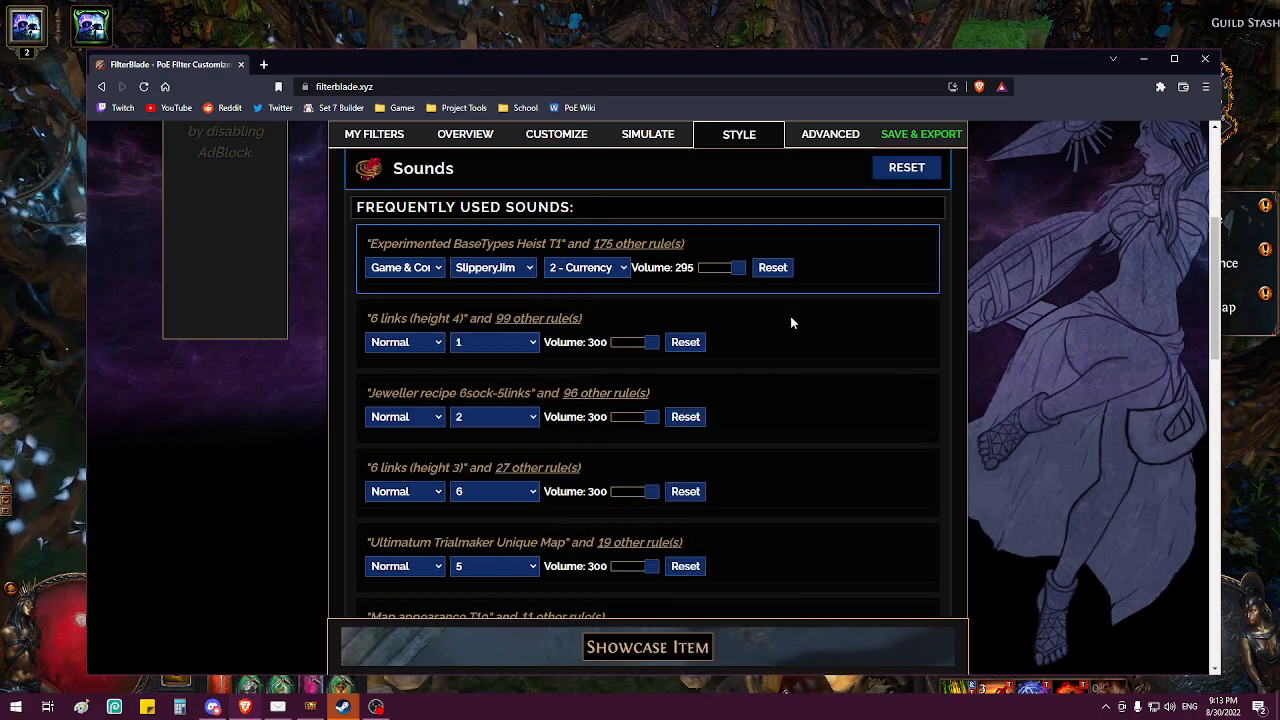
# Step: Set the "Experimented BaseTypes Heist T1" sound type to Custom and open the custom sound setup
pyautogui.click(426, 268)
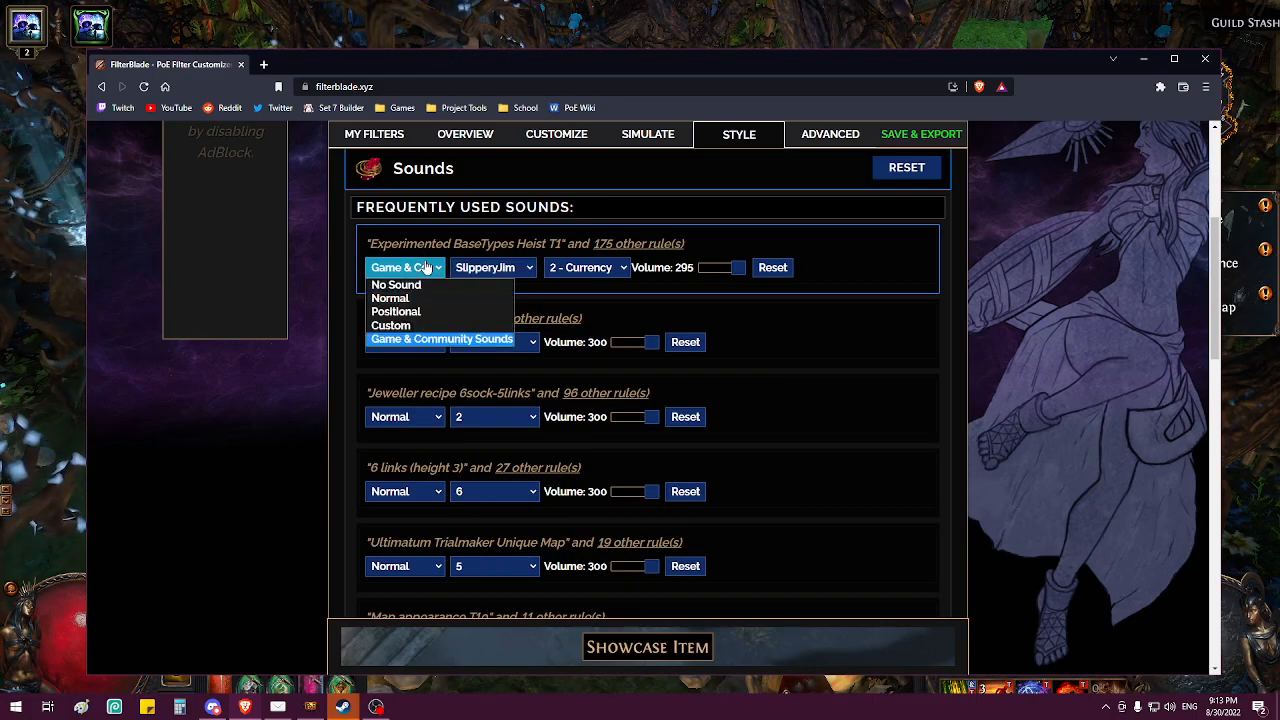
pyautogui.click(426, 326)
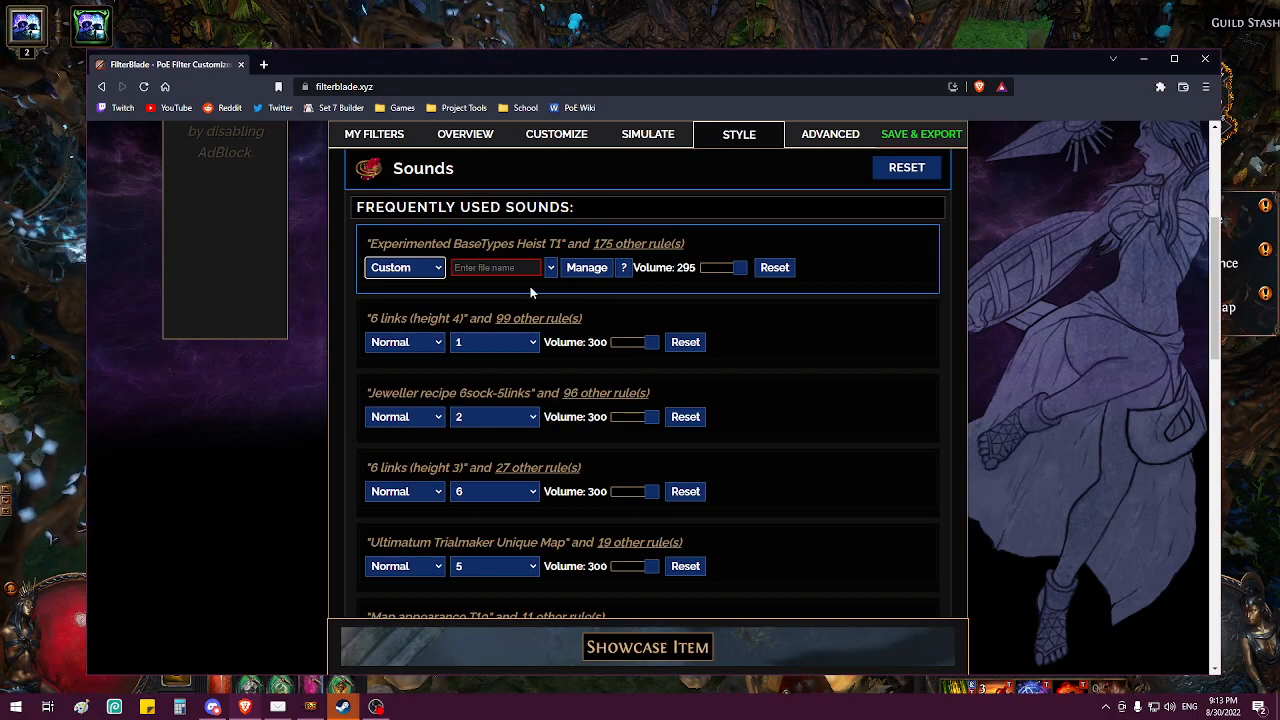
pyautogui.click(412, 272)
pyautogui.click(410, 268)
pyautogui.click(586, 268)
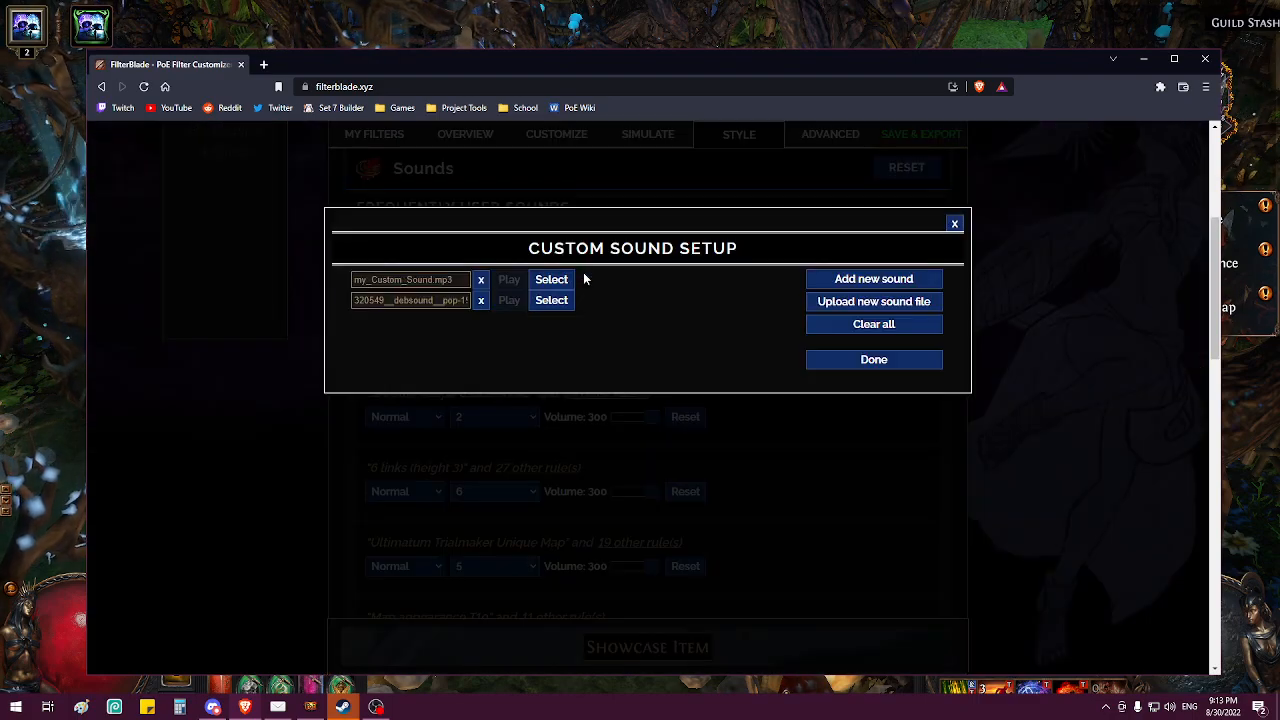
# Step: Start uploading a new sound file and browse to the 318vstrict folder in Documents > My Games > Path of Exile
pyautogui.click(845, 318)
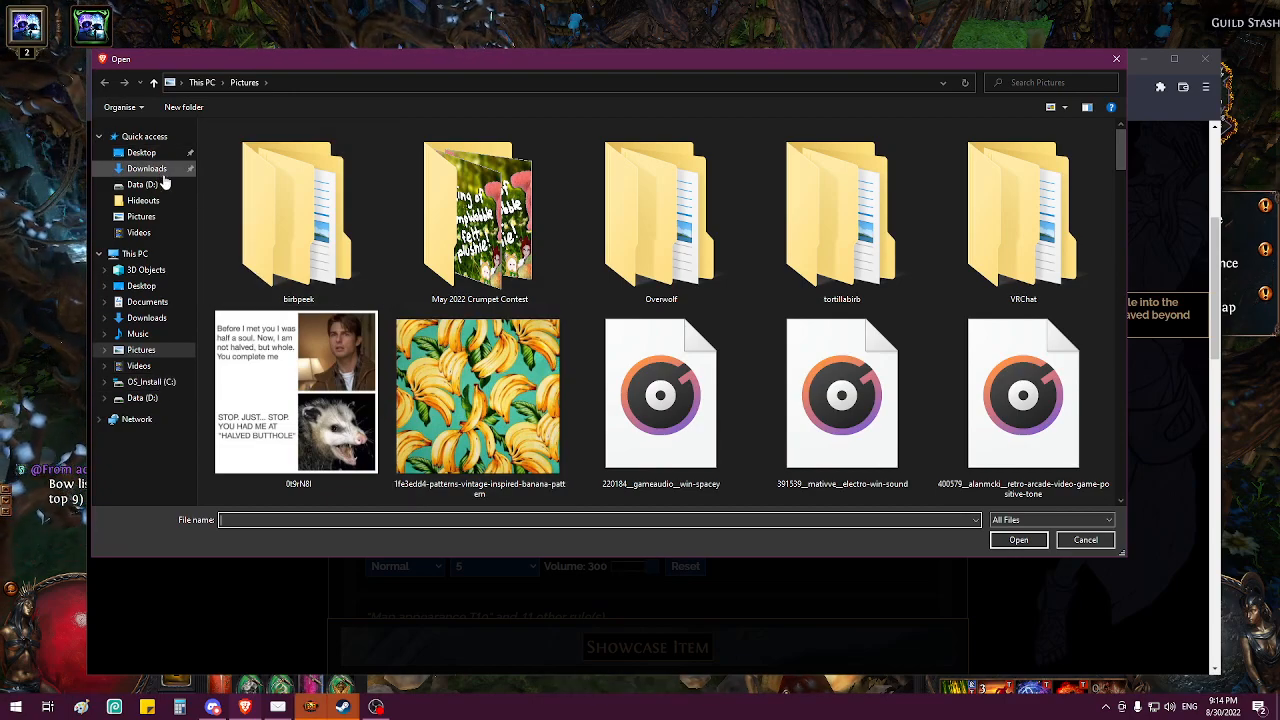
pyautogui.click(165, 300)
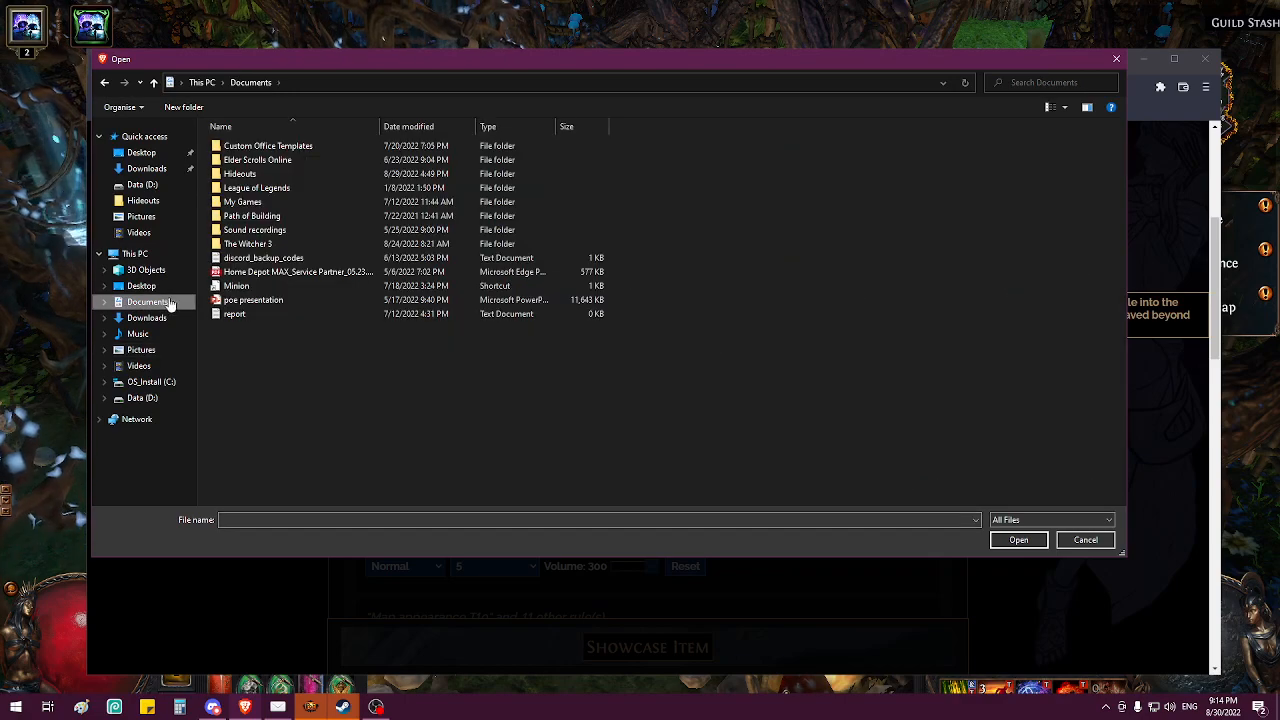
pyautogui.doubleClick(271, 202)
pyautogui.doubleClick(272, 146)
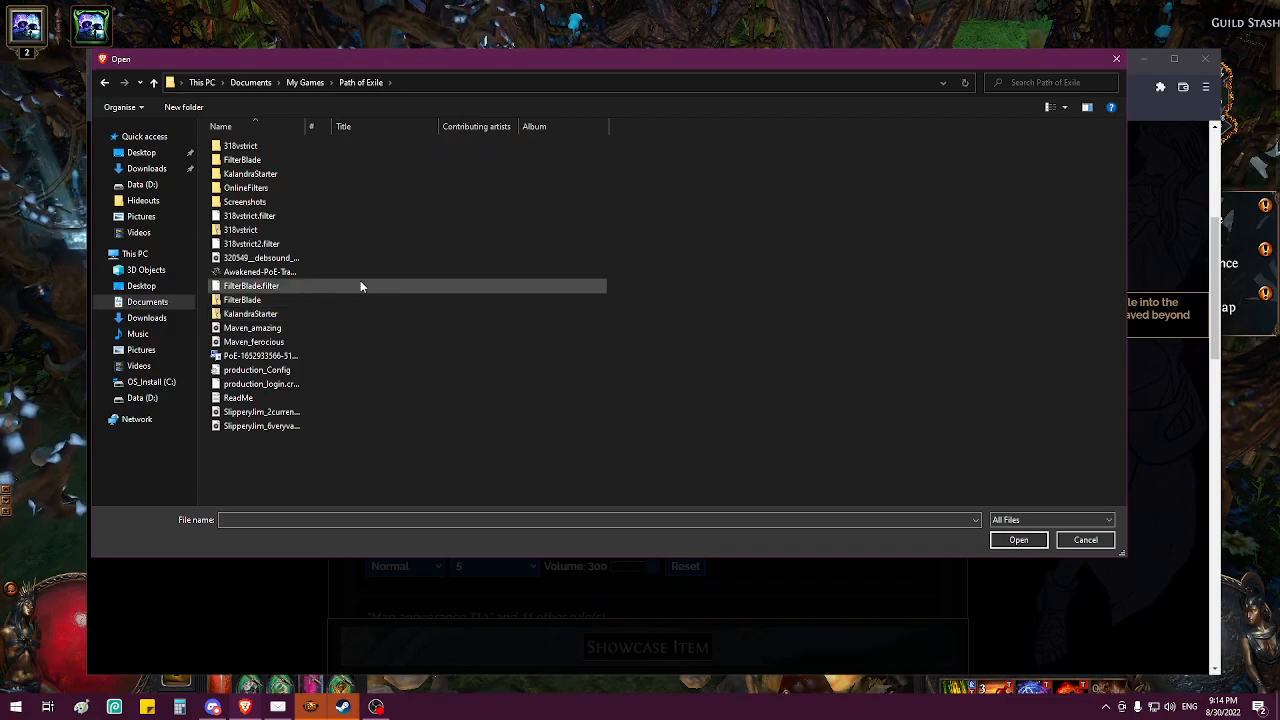
pyautogui.moveTo(306, 126); pyautogui.dragTo(446, 140)
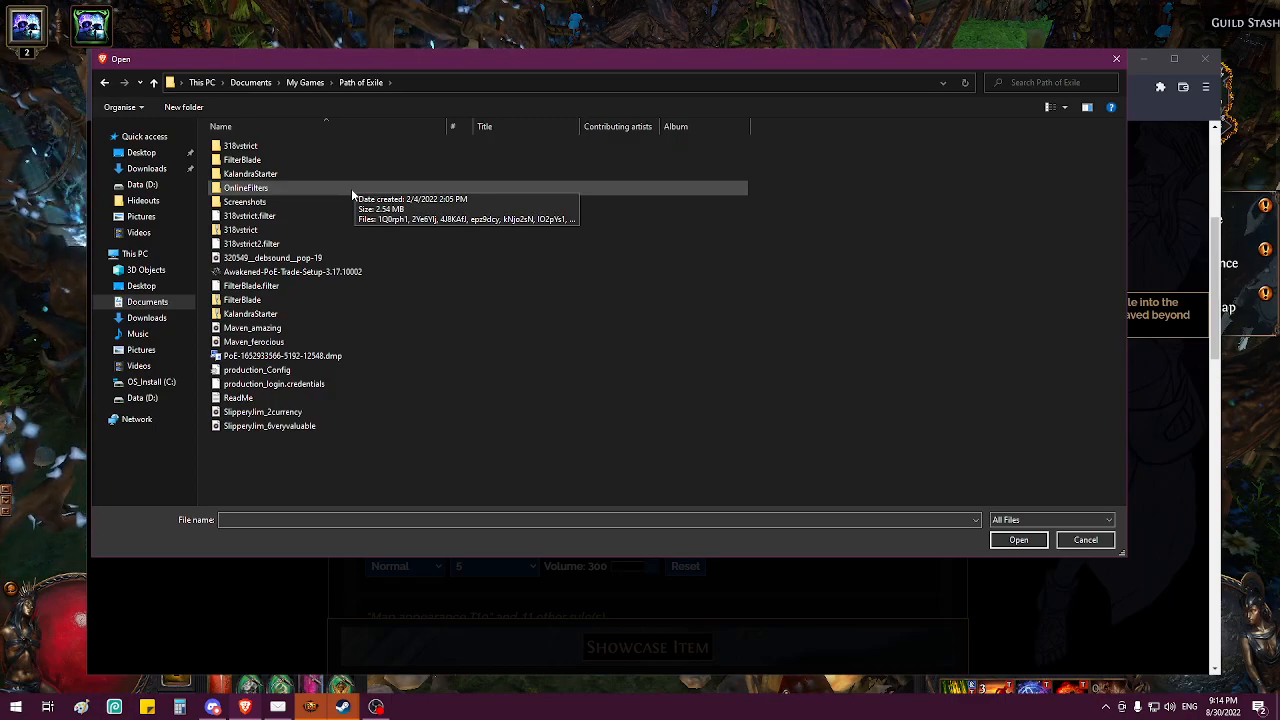
pyautogui.doubleClick(357, 148)
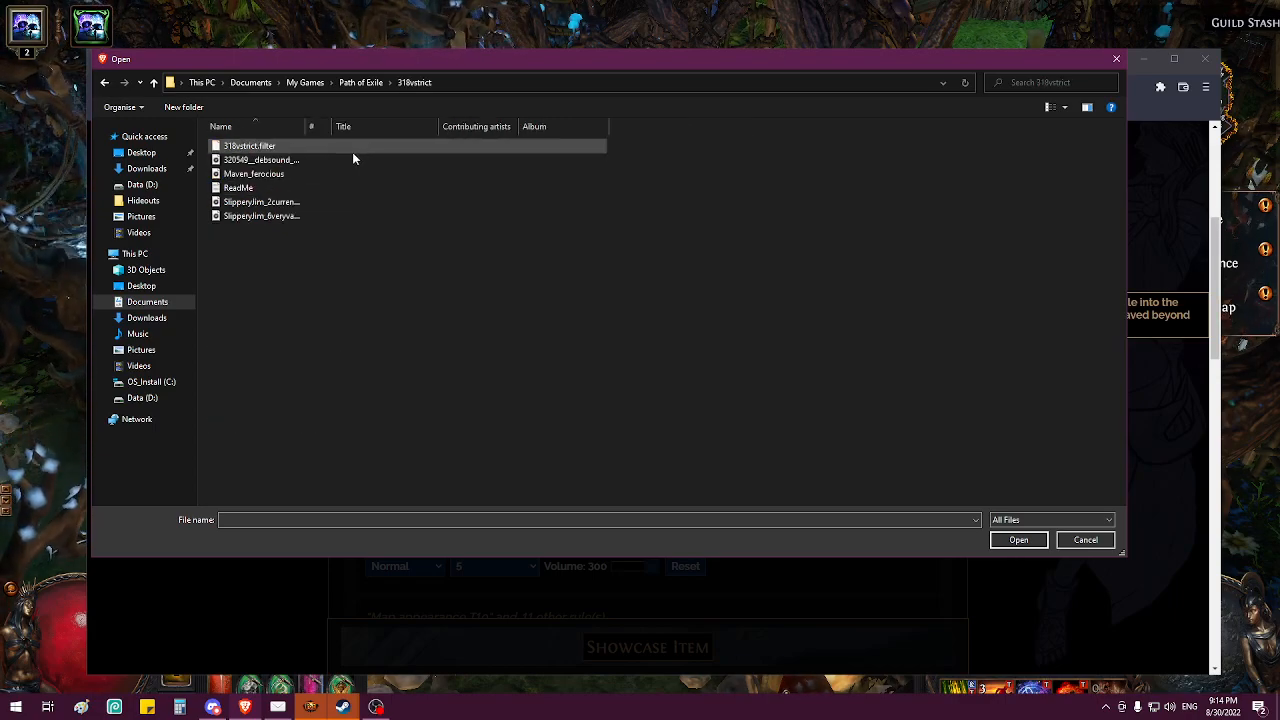
# Step: Upload the 320549__debsound__pop-19 file and select it as the custom sound for the "Experimented BaseTypes Heist T1" rules
pyautogui.click(252, 162)
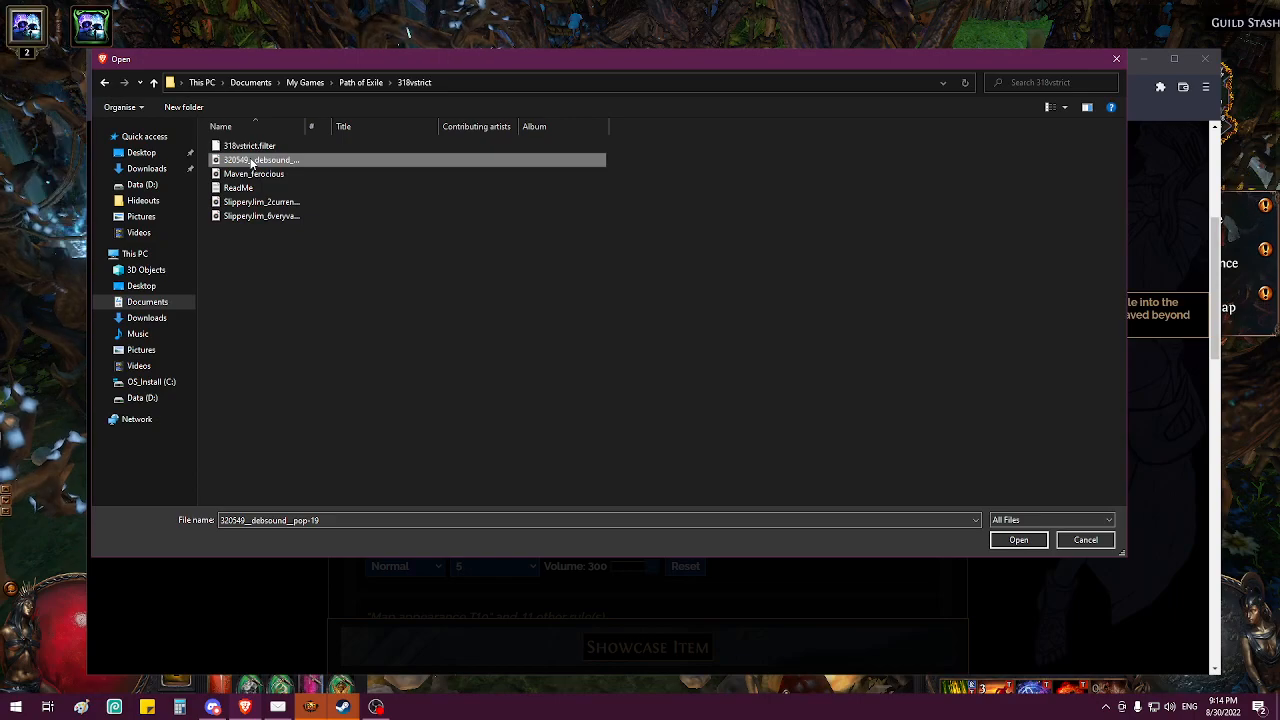
pyautogui.doubleClick(252, 162)
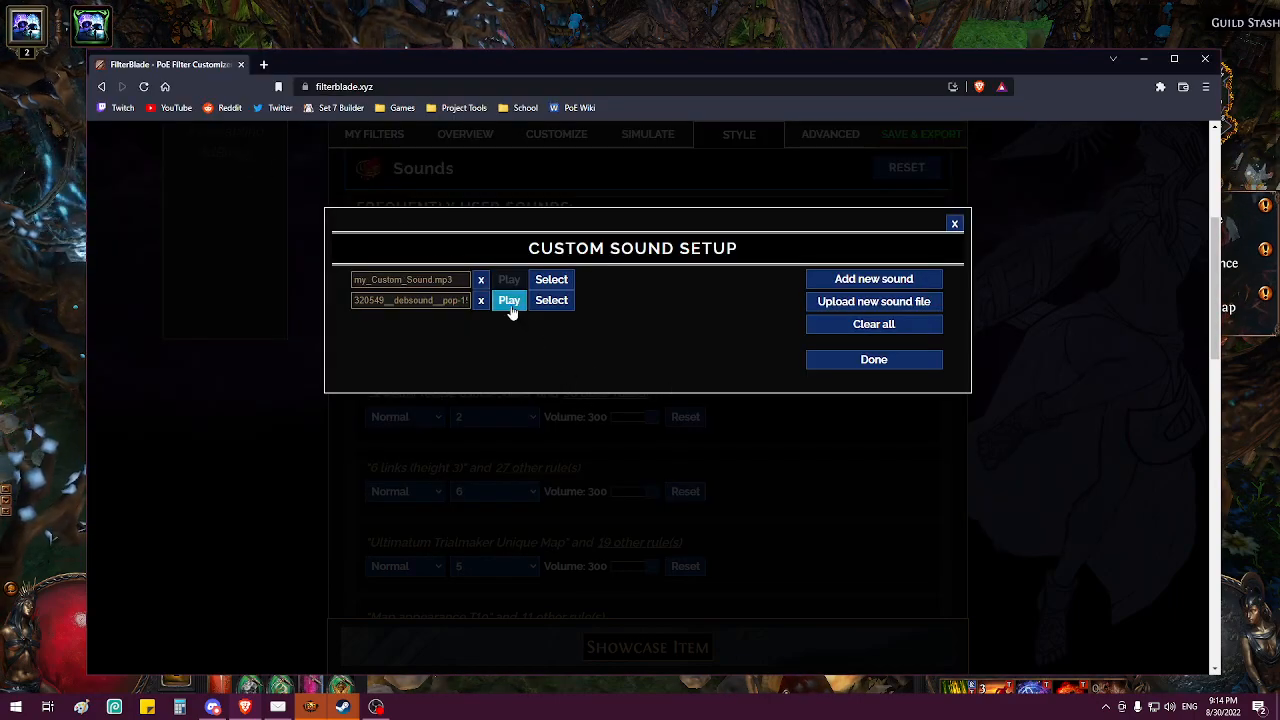
pyautogui.click(559, 302)
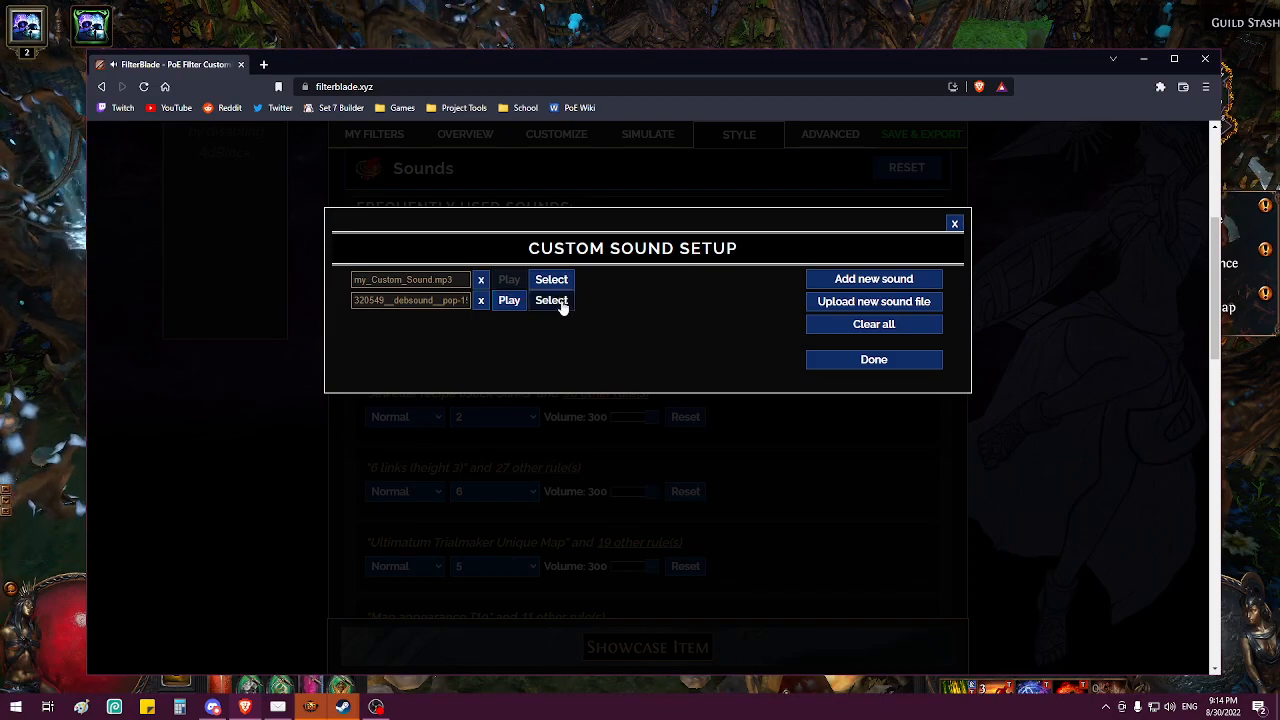
pyautogui.click(956, 522)
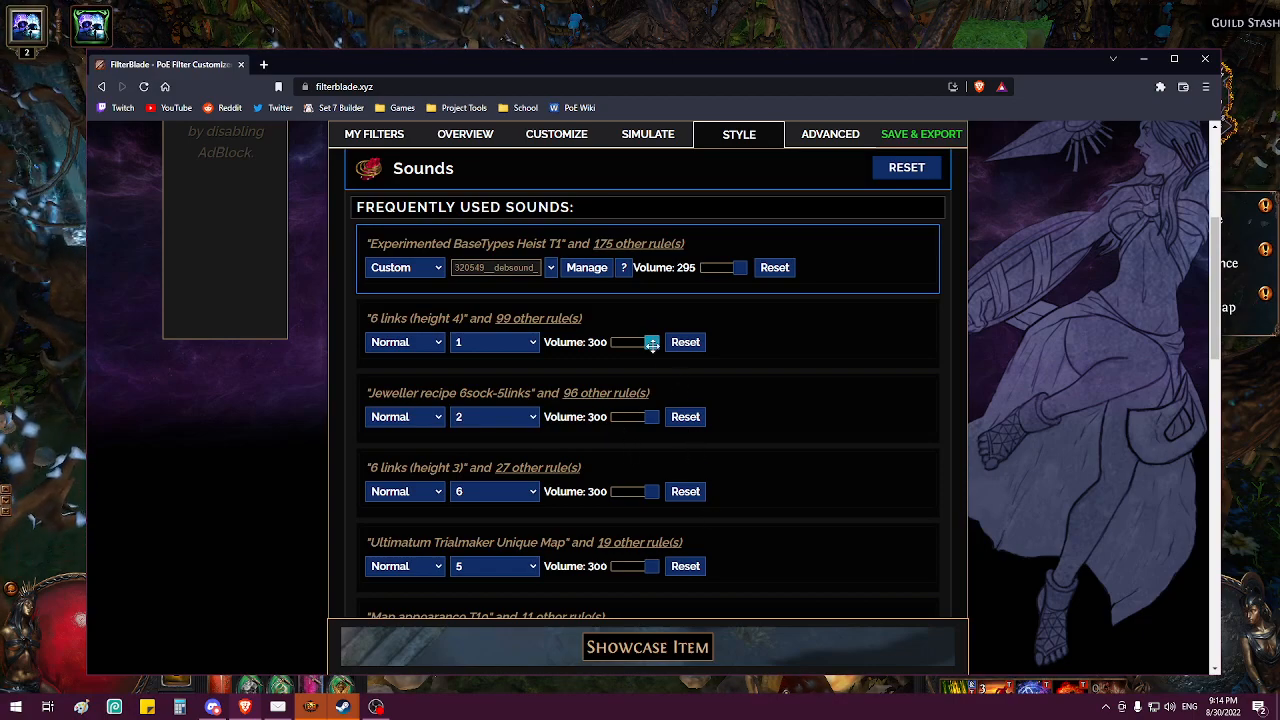
# Step: Give the "6 links (height 4)" rules the custom 320549__debsound__pop-19 sound and set the "Experimented BaseTypes Heist T1" volume to 300
pyautogui.moveTo(541, 322)
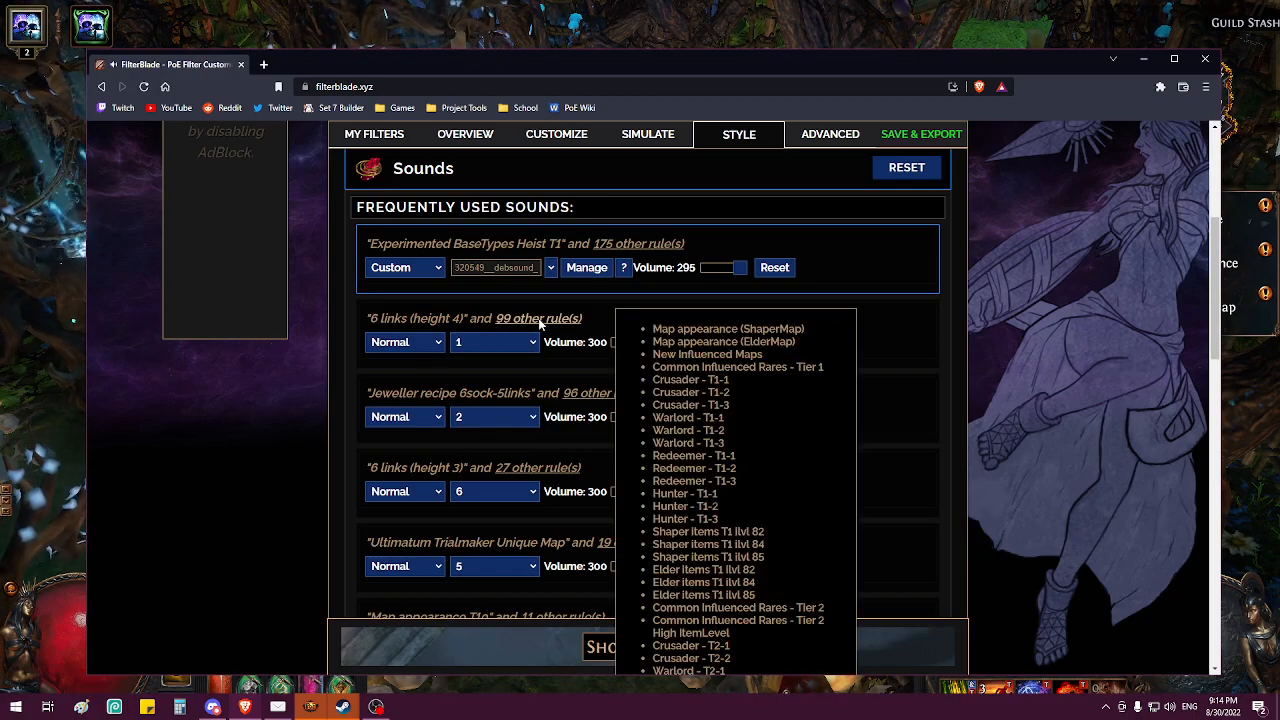
pyautogui.click(393, 344)
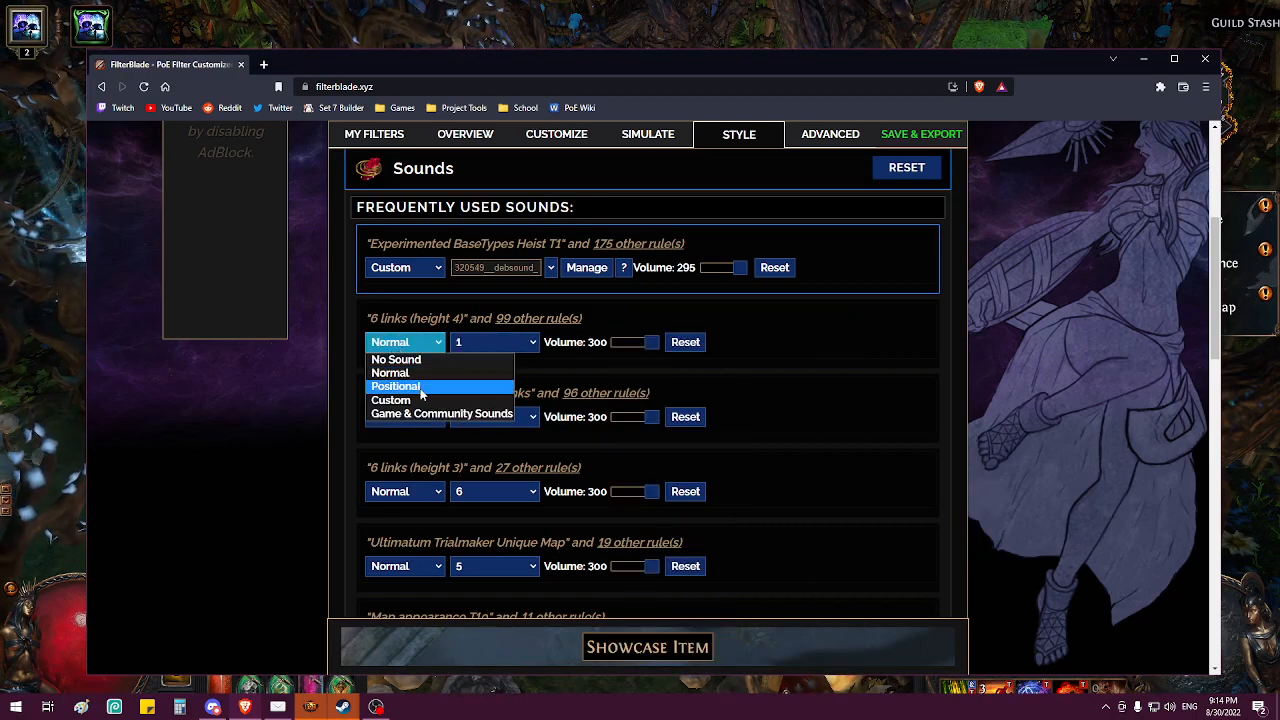
pyautogui.click(391, 400)
pyautogui.click(587, 343)
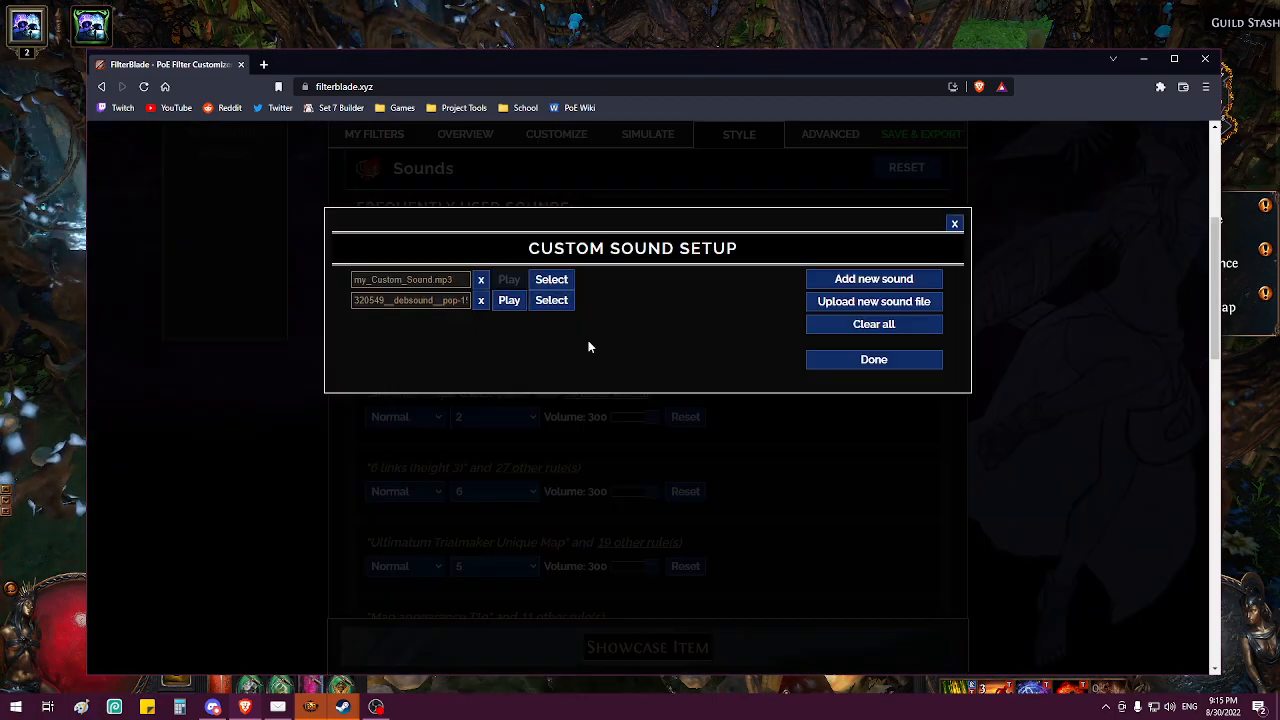
pyautogui.click(551, 300)
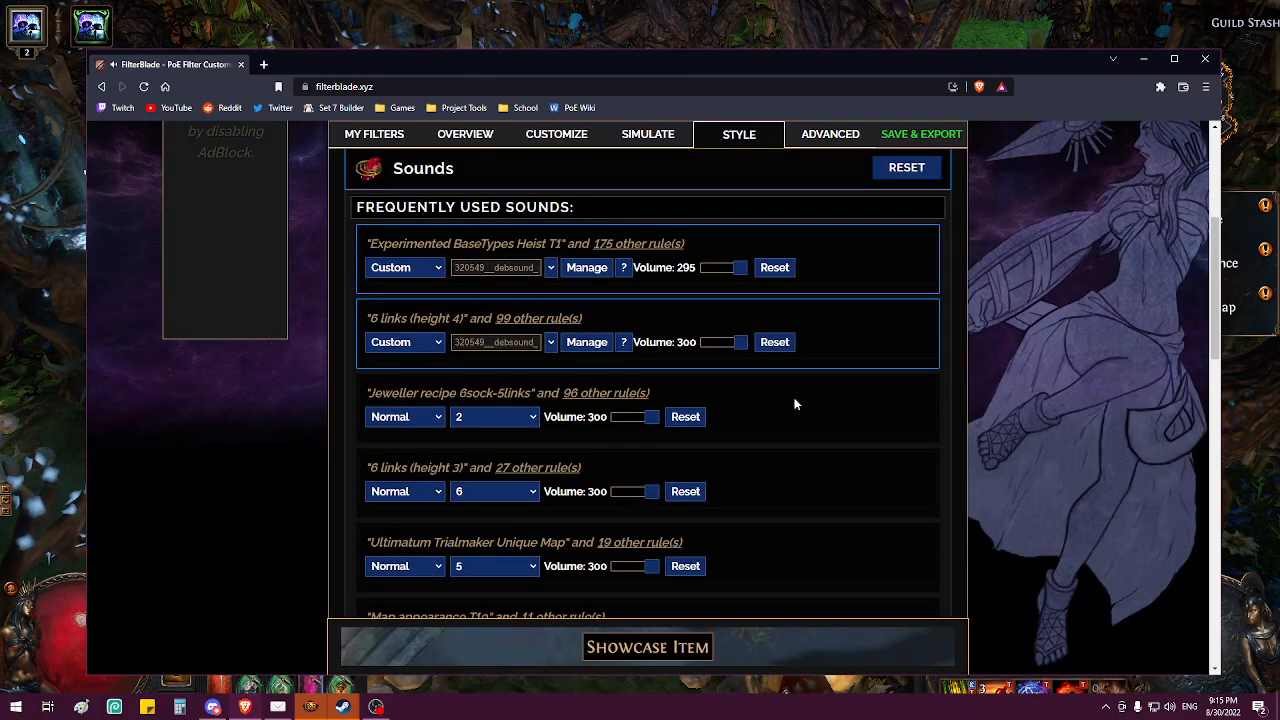
pyautogui.moveTo(735, 268); pyautogui.dragTo(780, 272)
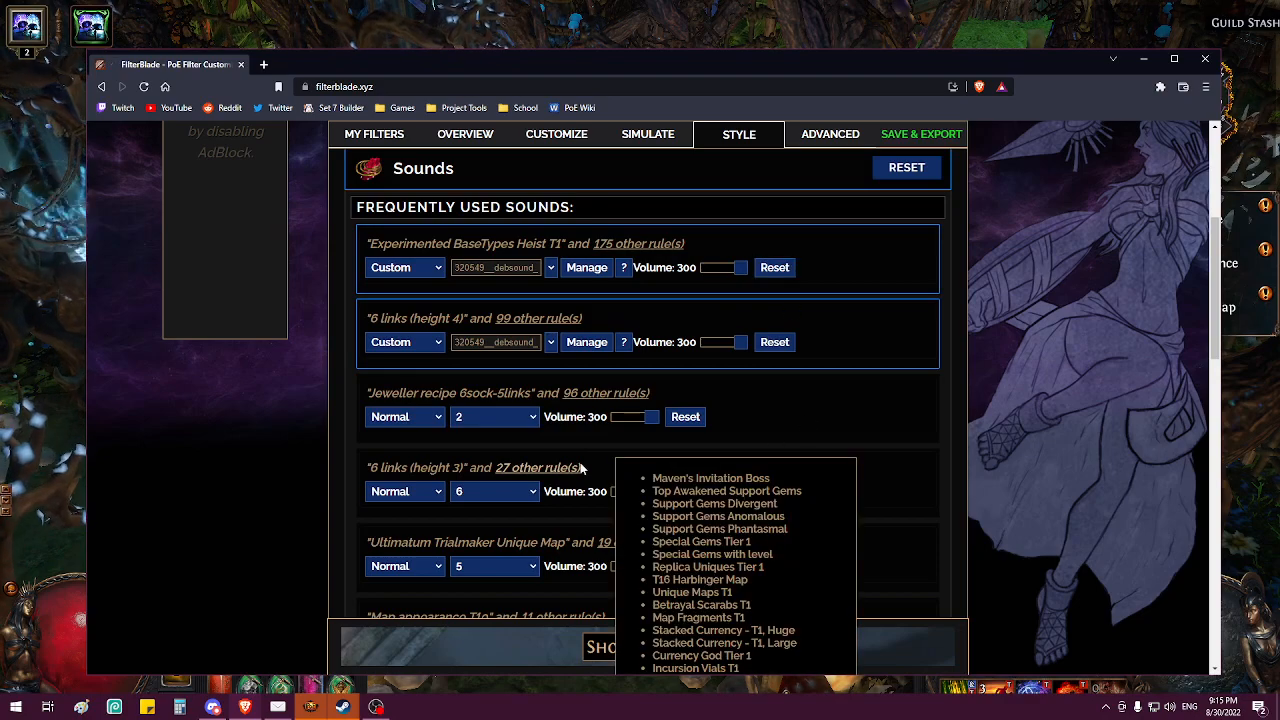
# Step: Set the "Jeweller recipe 6sock-5links" rules to a Custom sound using the uploaded 320549__debsound__pop-19 file
pyautogui.scroll(-2, 836, 434)
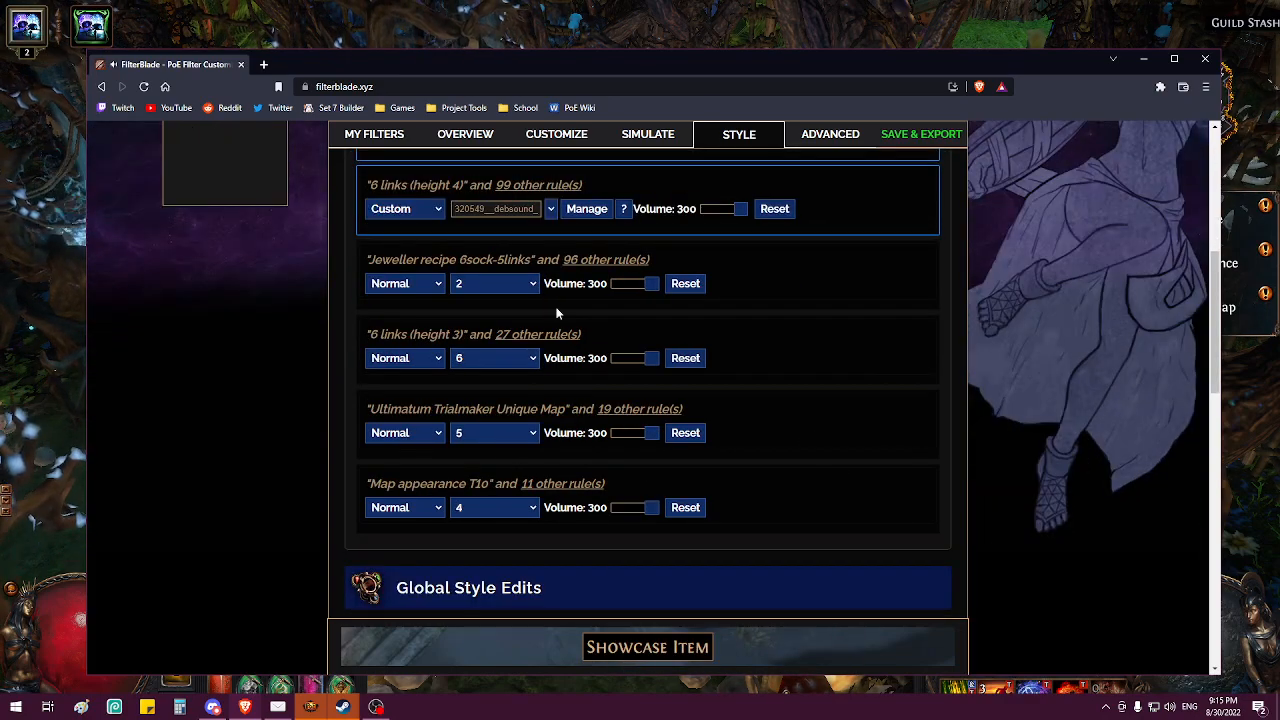
pyautogui.click(400, 284)
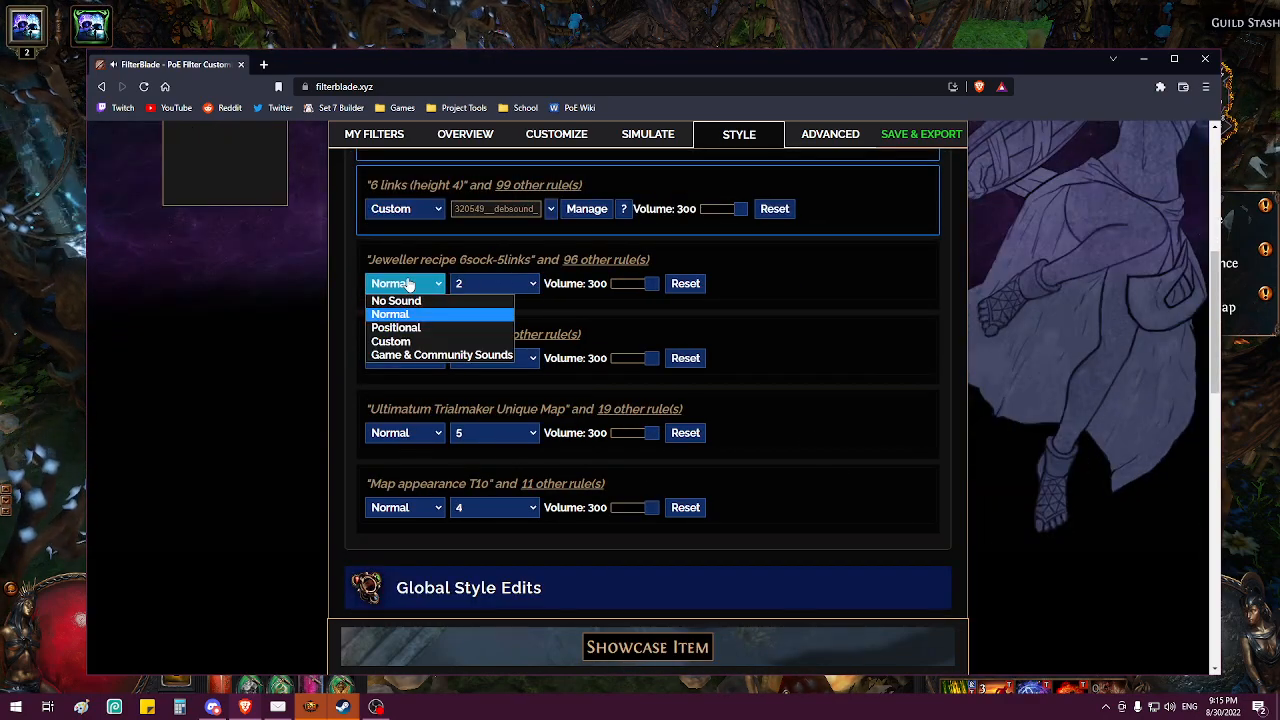
pyautogui.click(420, 341)
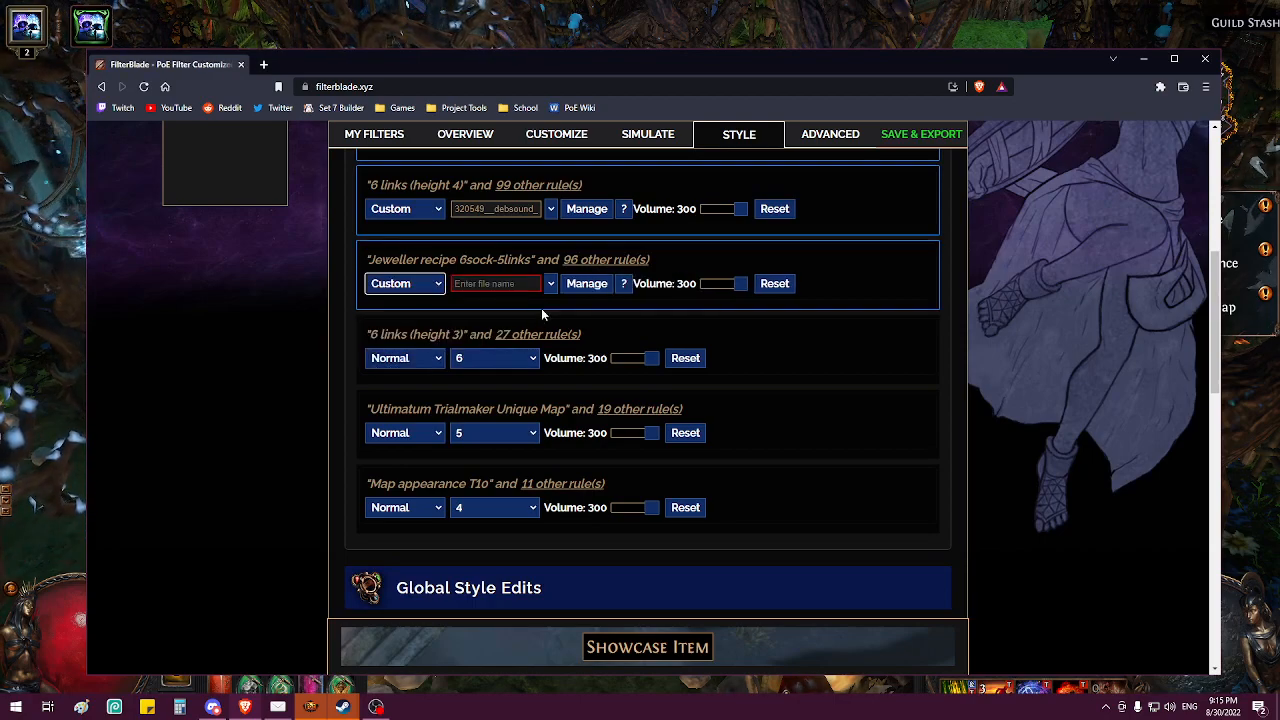
pyautogui.click(587, 284)
pyautogui.click(551, 300)
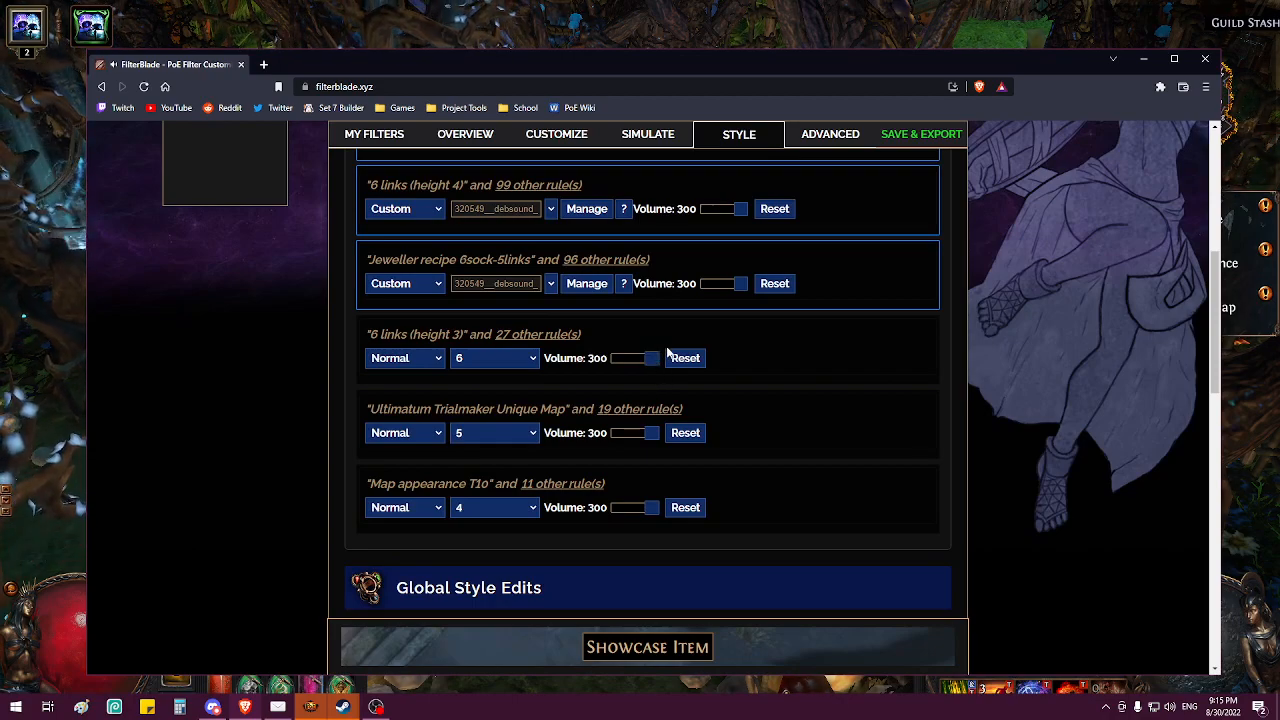
# Step: Switch the "6 links (height 3)" rules to Game & Community Sounds and choose Maven's "Glorious spectacle 1"
pyautogui.moveTo(557, 331)
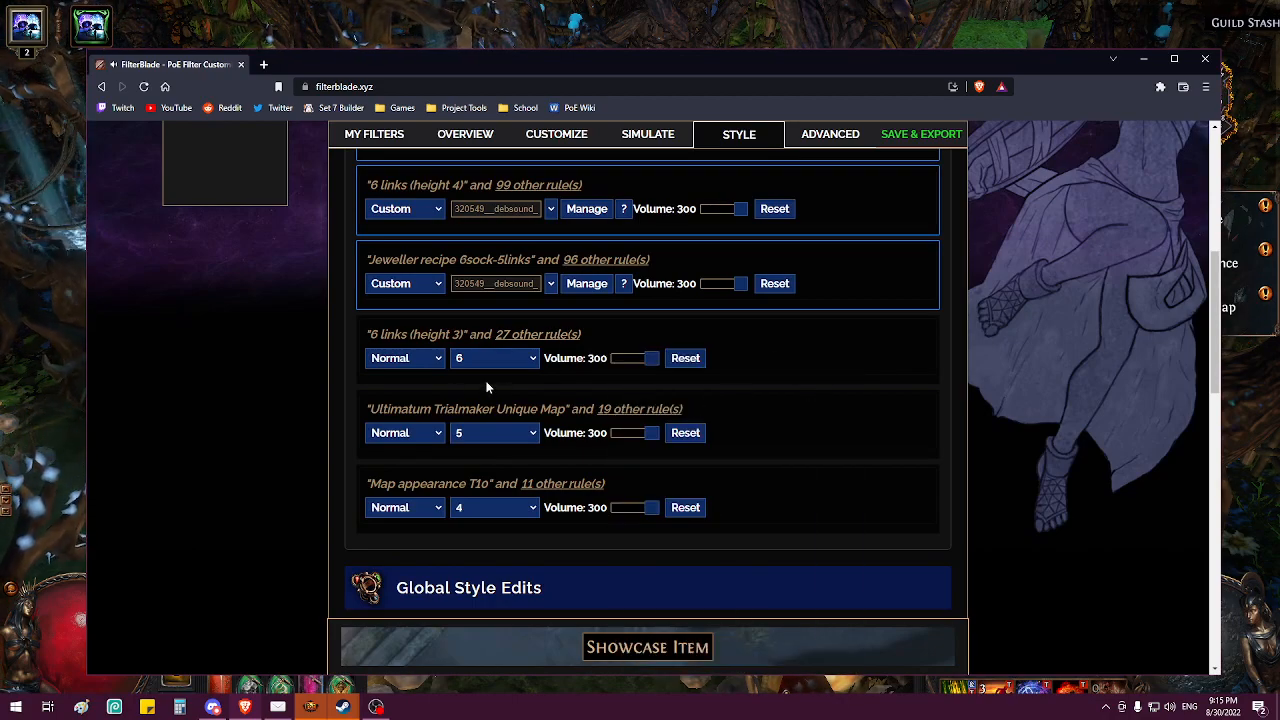
pyautogui.click(408, 365)
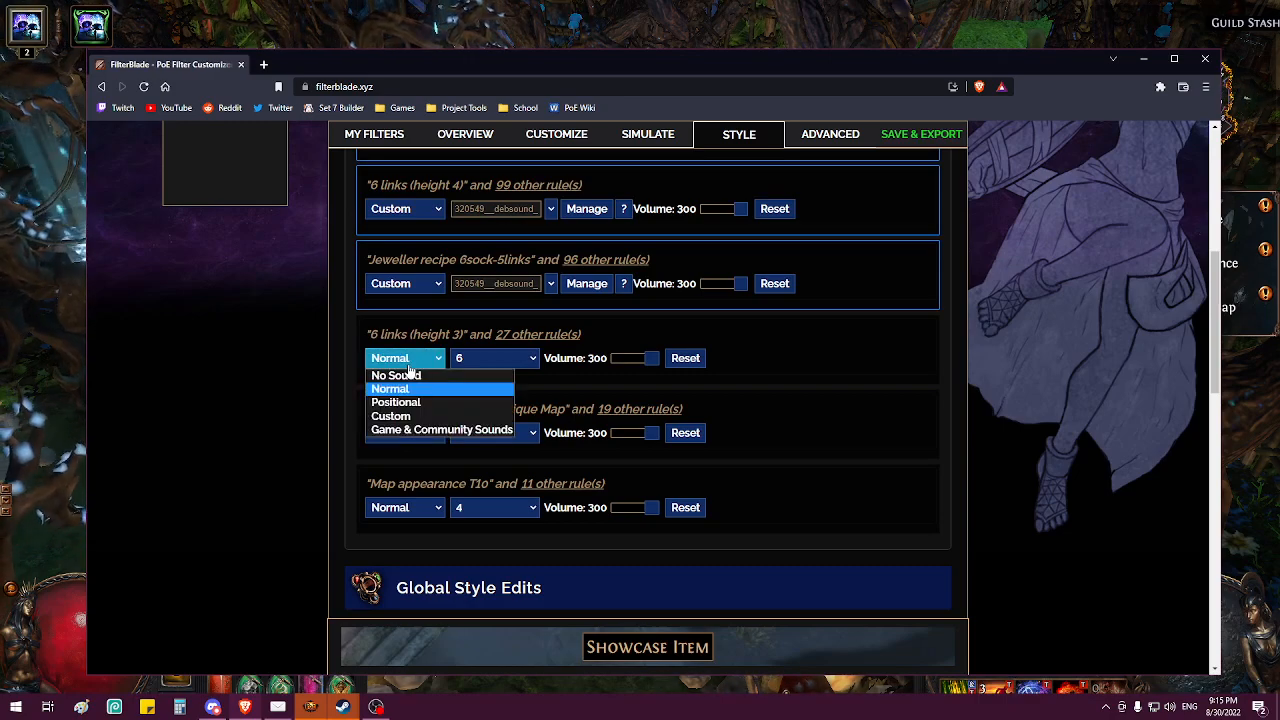
pyautogui.click(423, 432)
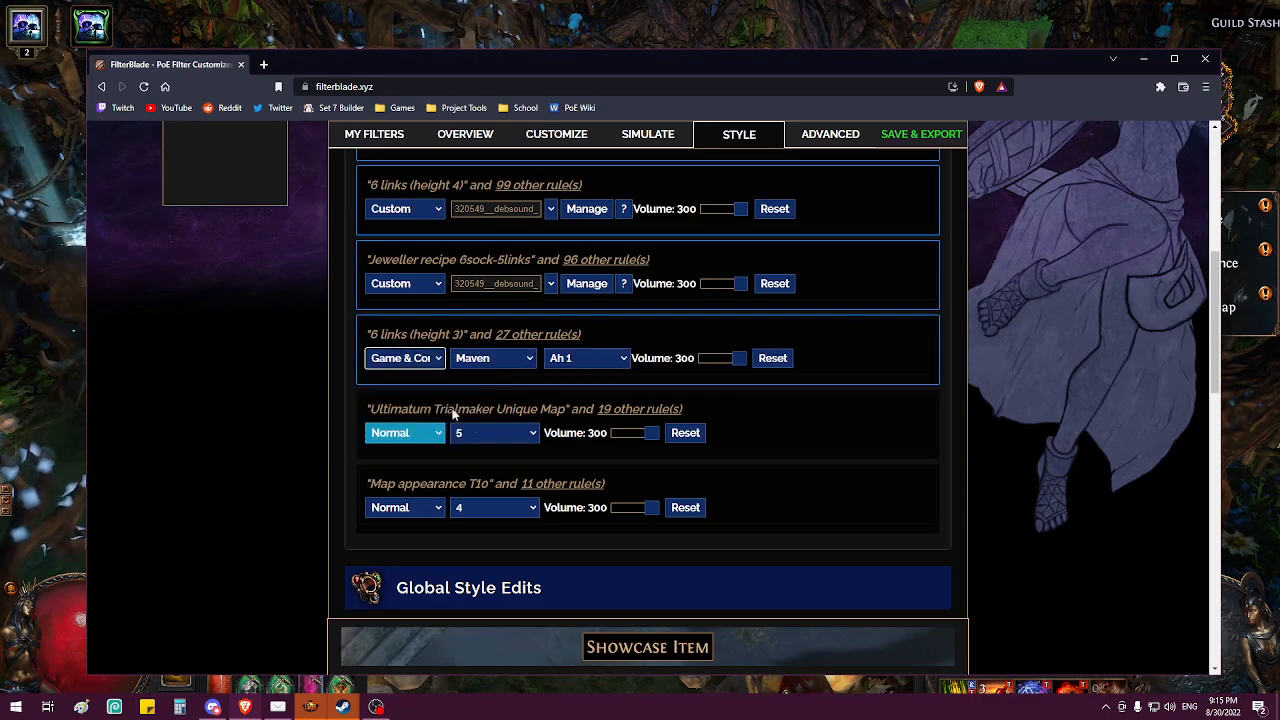
pyautogui.click(605, 362)
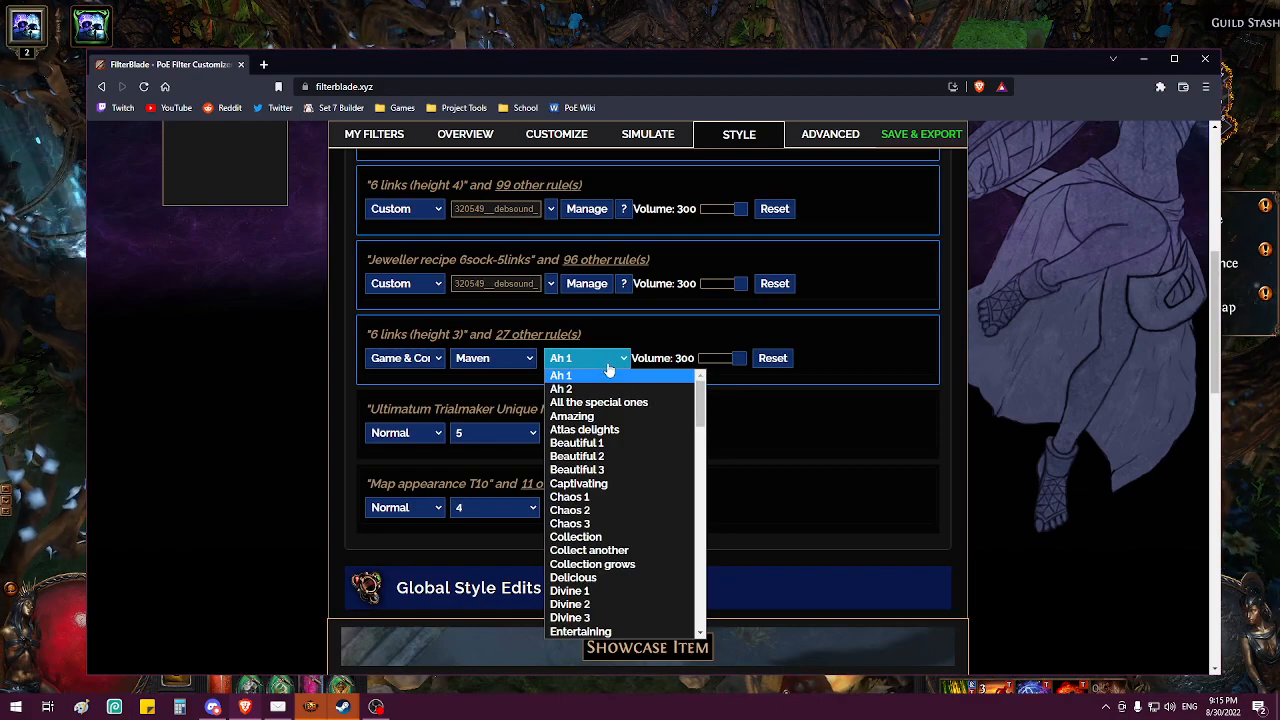
pyautogui.scroll(-3, 659, 542)
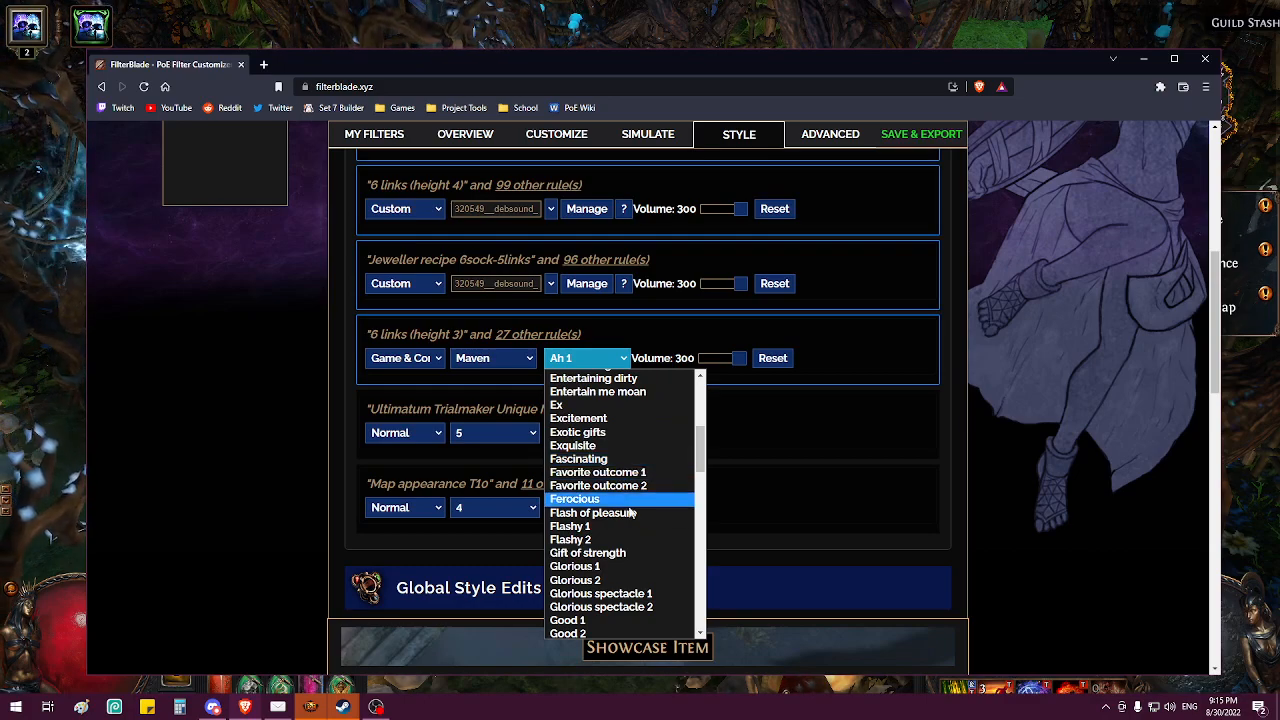
pyautogui.click(638, 594)
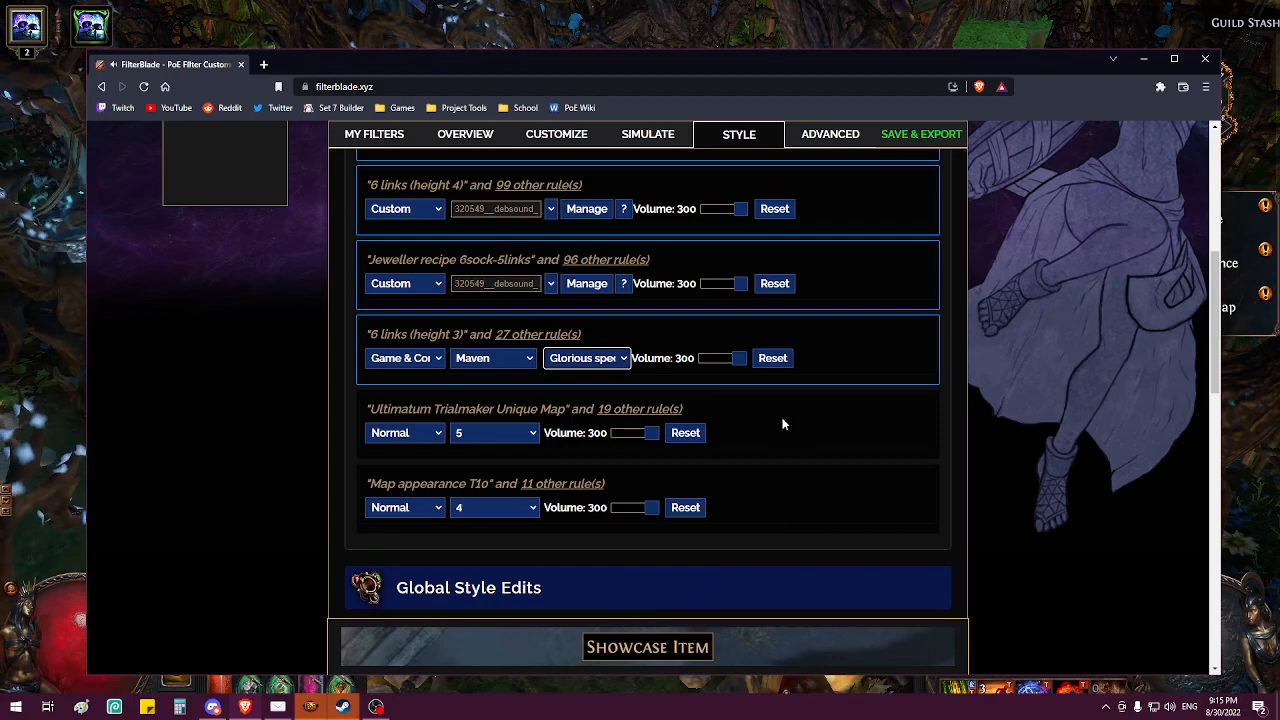
# Step: Try Maven's "Mysterious presence" for the "6 links (height 3)" rules and settle on "Yes mine"
pyautogui.click(593, 362)
pyautogui.scroll(-6, 620, 442)
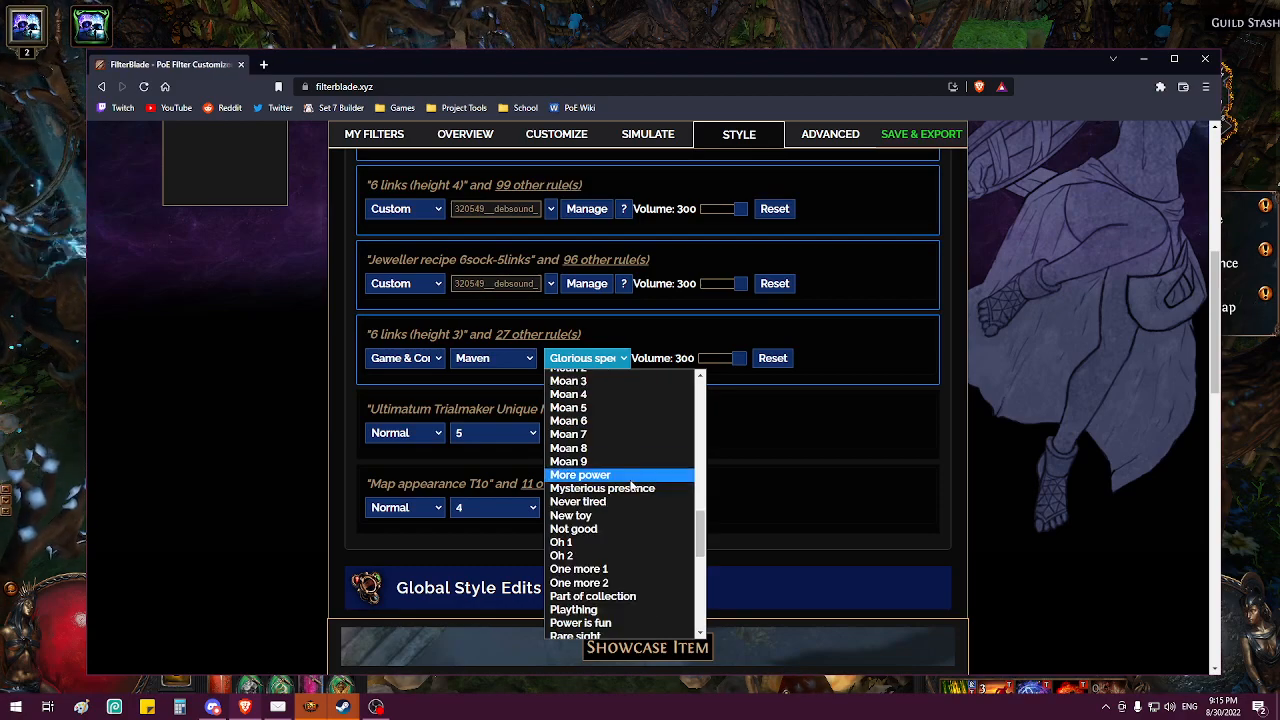
pyautogui.click(602, 488)
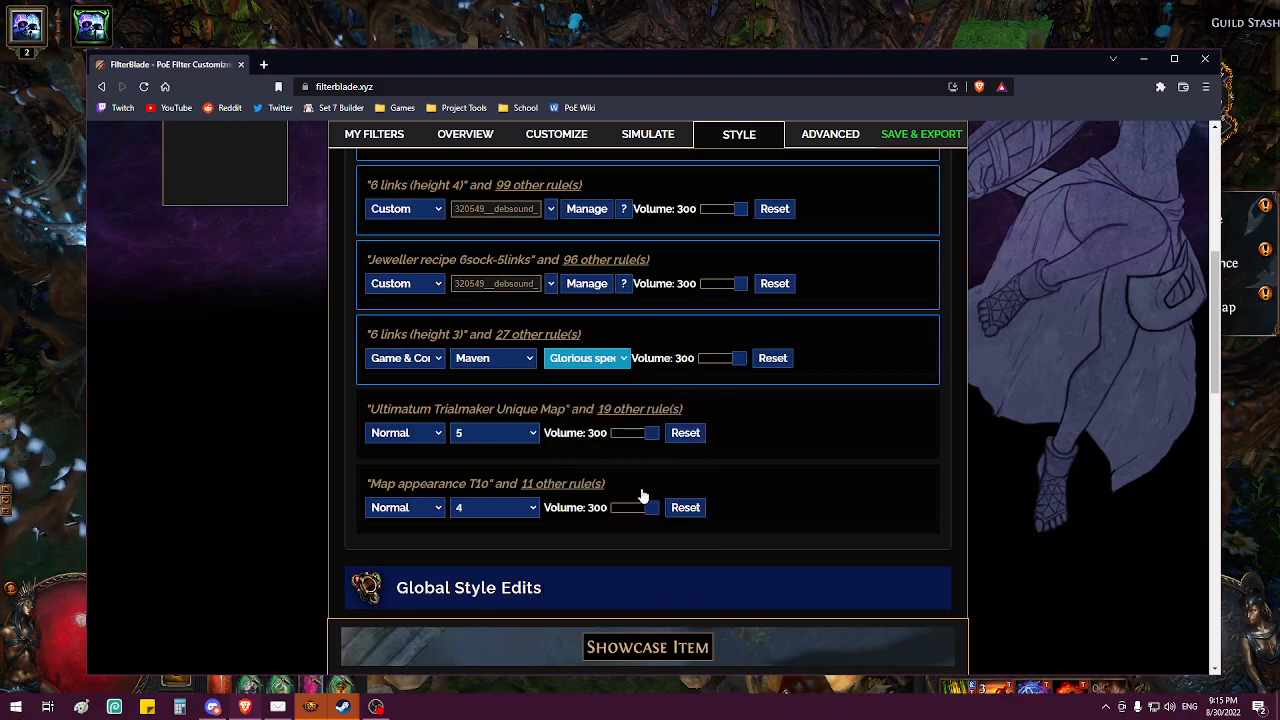
pyautogui.click(620, 362)
pyautogui.scroll(-10, 595, 478)
pyautogui.scroll(-1, 597, 470)
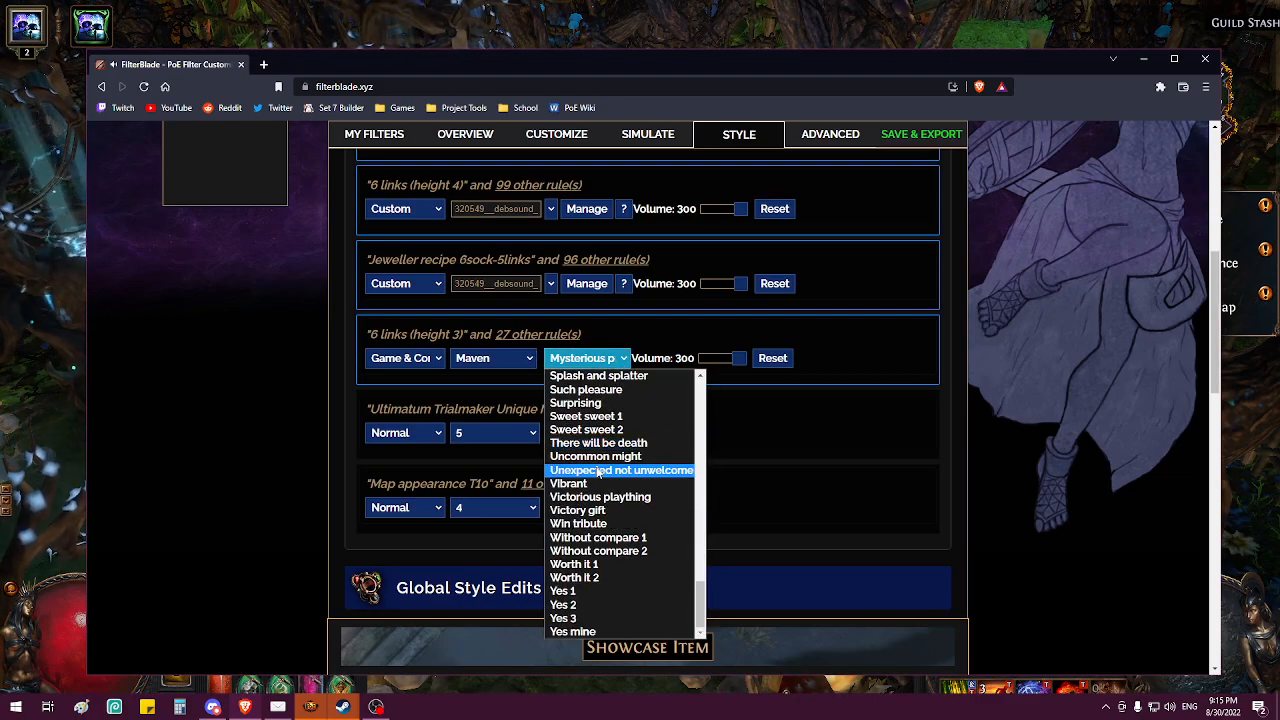
pyautogui.click(625, 632)
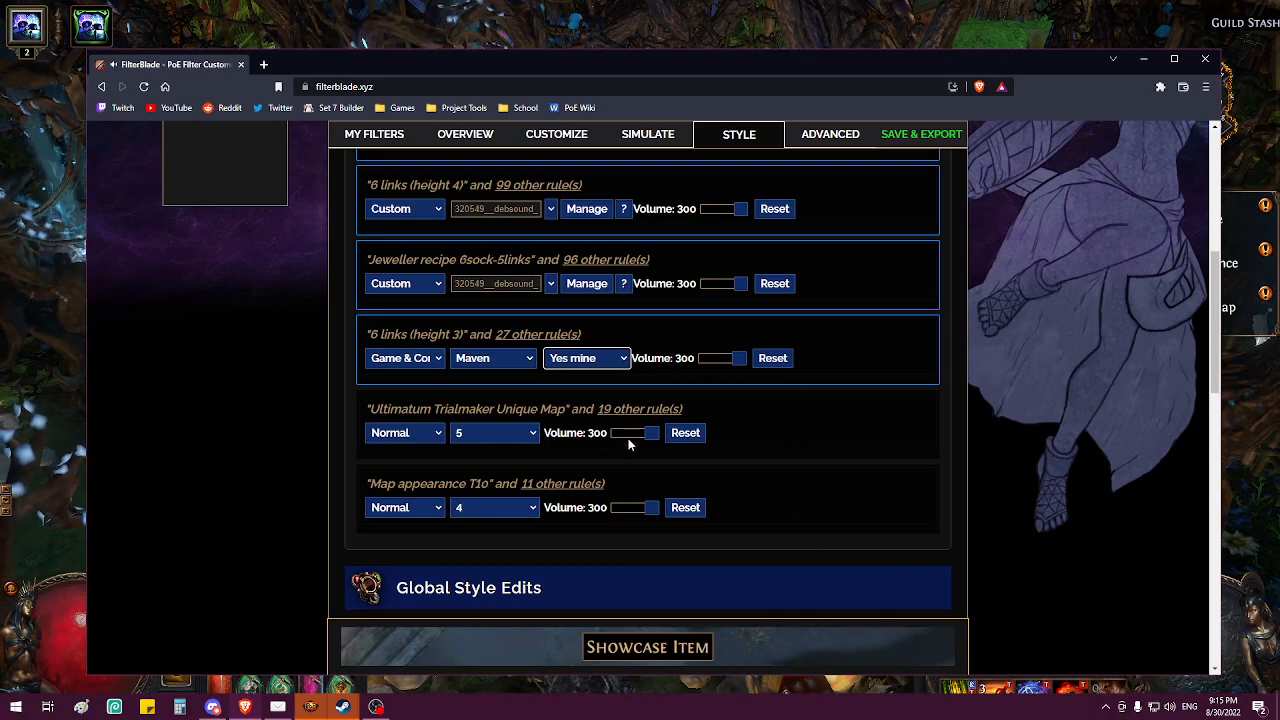
# Step: Set the "Ultimatum Trialmaker Unique Map" rules to a Custom sound using the uploaded 320549__debsound__pop-19 file
pyautogui.click(405, 433)
pyautogui.click(391, 491)
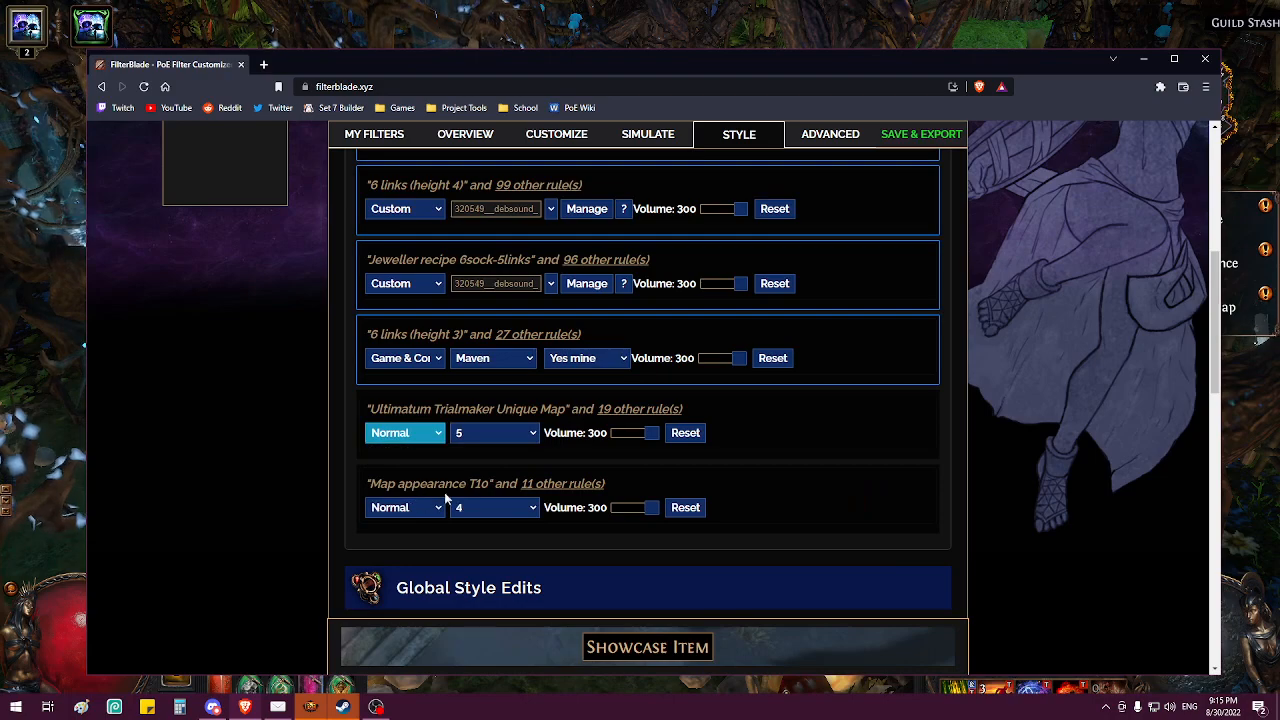
pyautogui.click(588, 433)
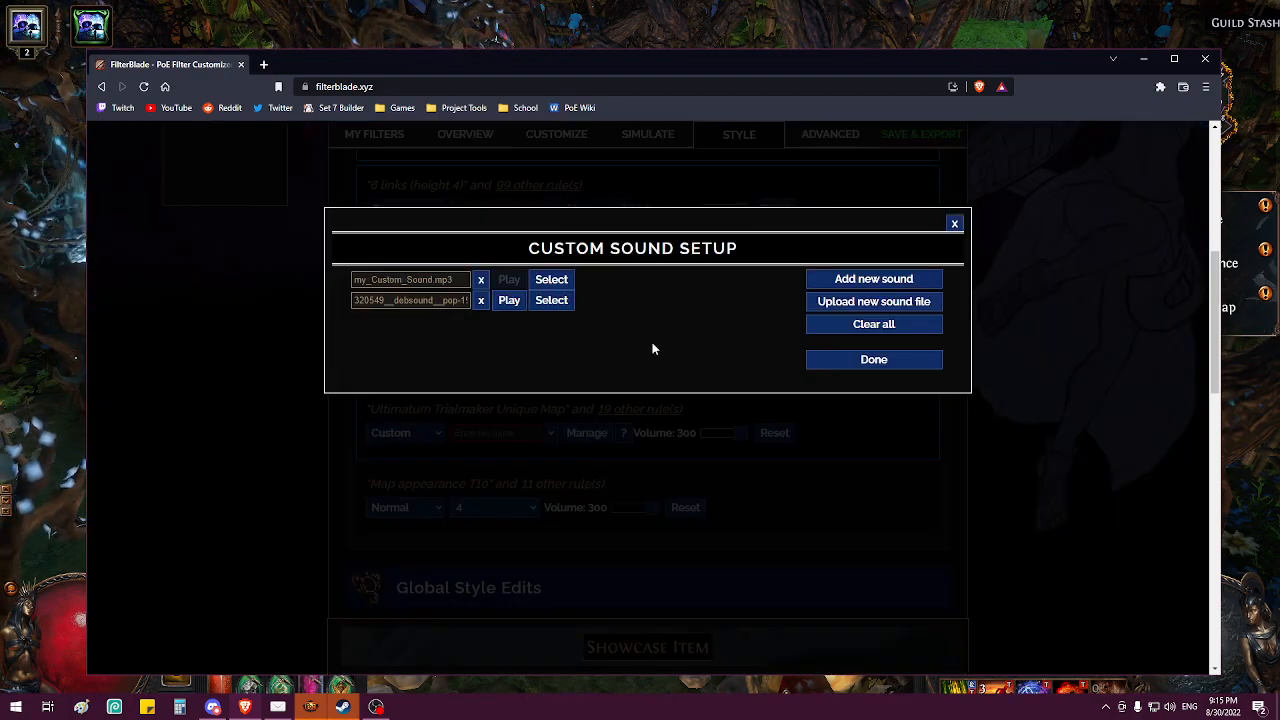
pyautogui.click(551, 300)
# Step: Set the "Map appearance T10" rules to volume 295 and a Custom sound using the uploaded 320549__debsound__pop-19 file
pyautogui.moveTo(656, 507); pyautogui.dragTo(651, 507)
pyautogui.click(435, 508)
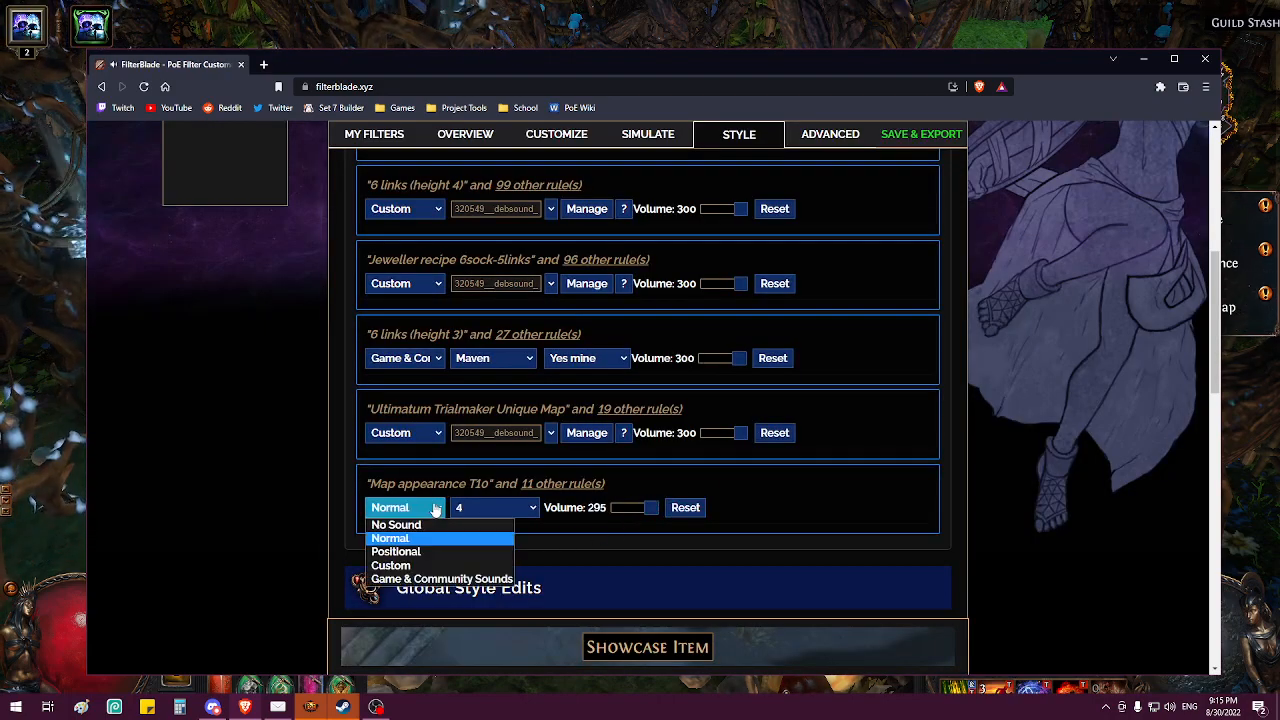
pyautogui.click(456, 566)
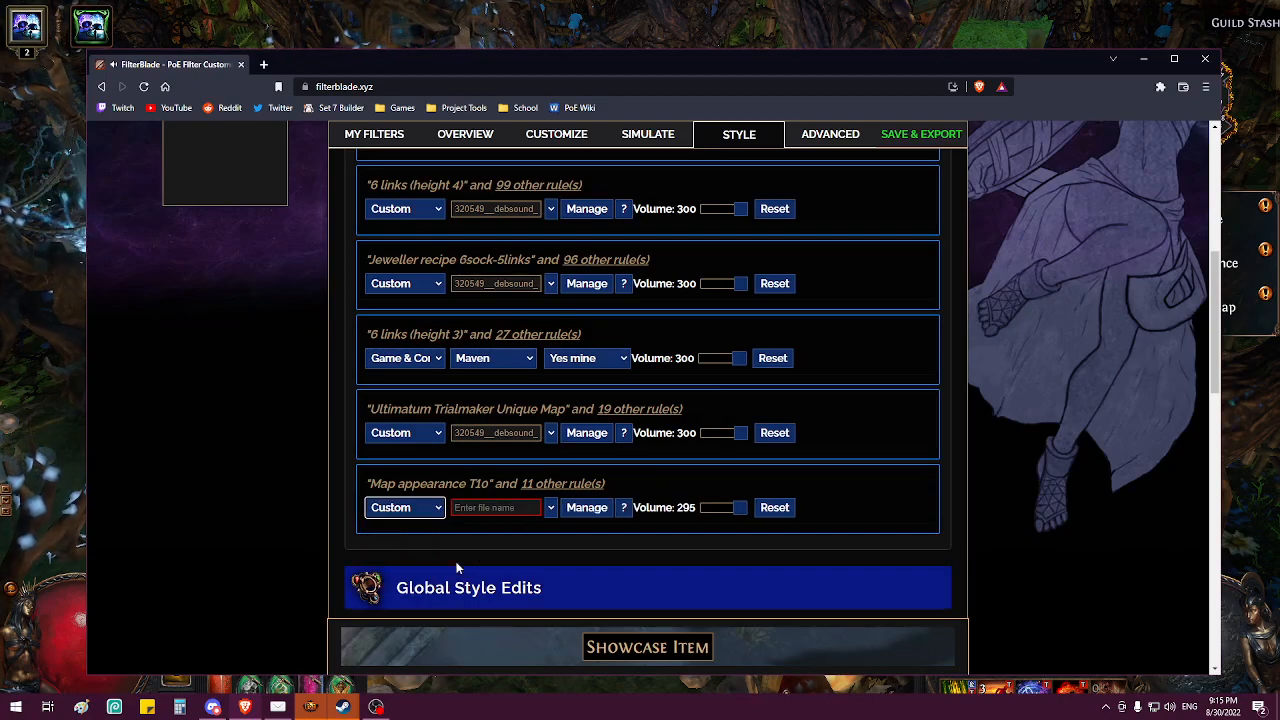
pyautogui.click(587, 519)
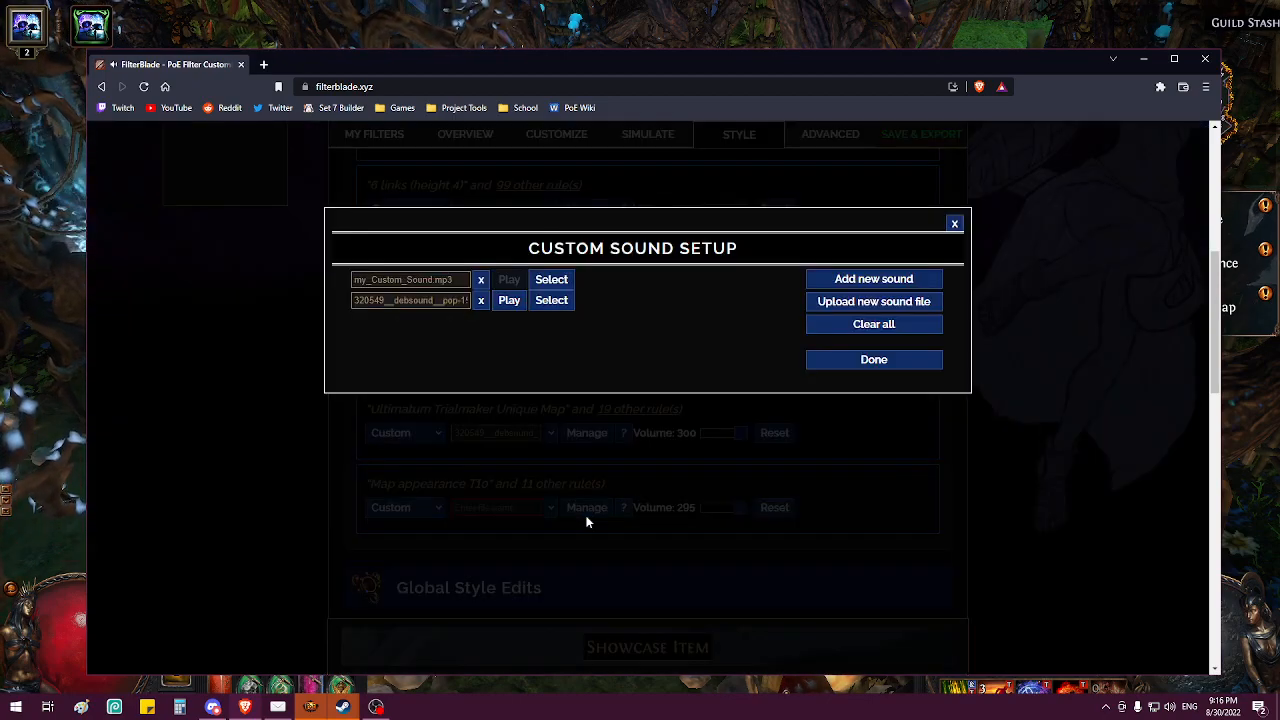
pyautogui.click(551, 300)
# Step: Generate valuable loot in the drop simulator and turn on Play Loot Sounds
pyautogui.scroll(-3, 833, 388)
pyautogui.scroll(5, 851, 386)
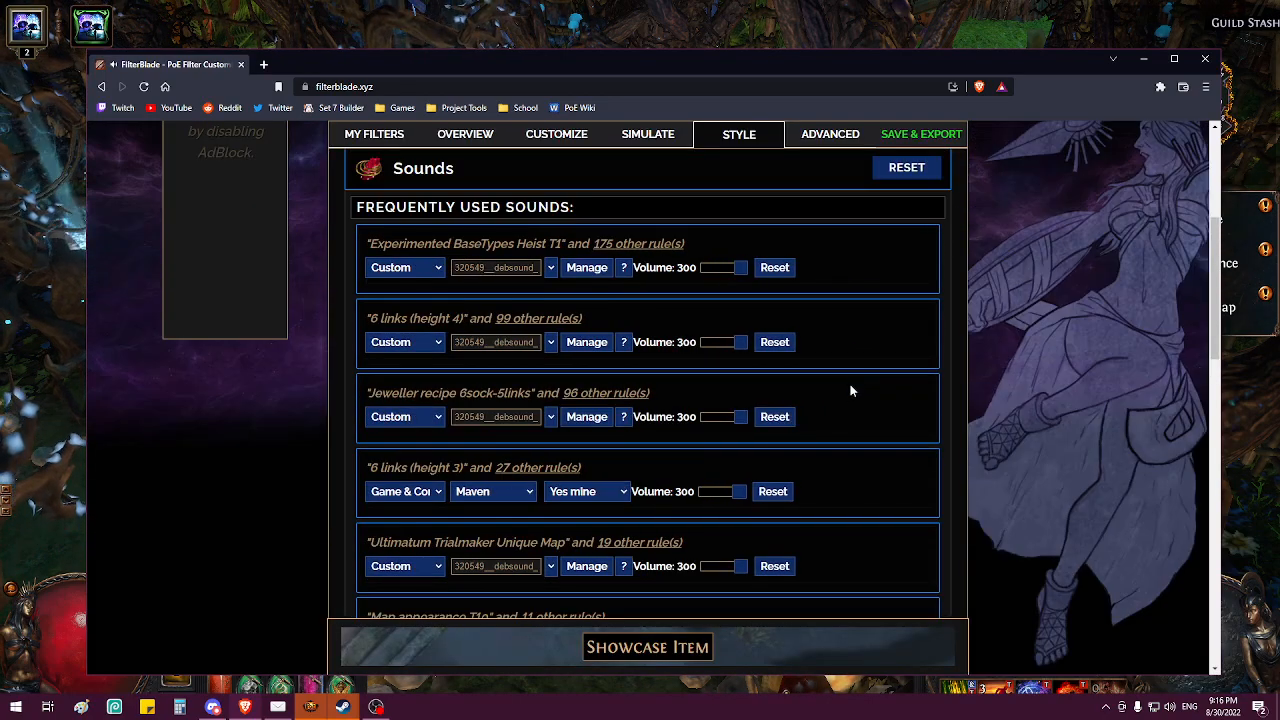
pyautogui.scroll(2, 855, 446)
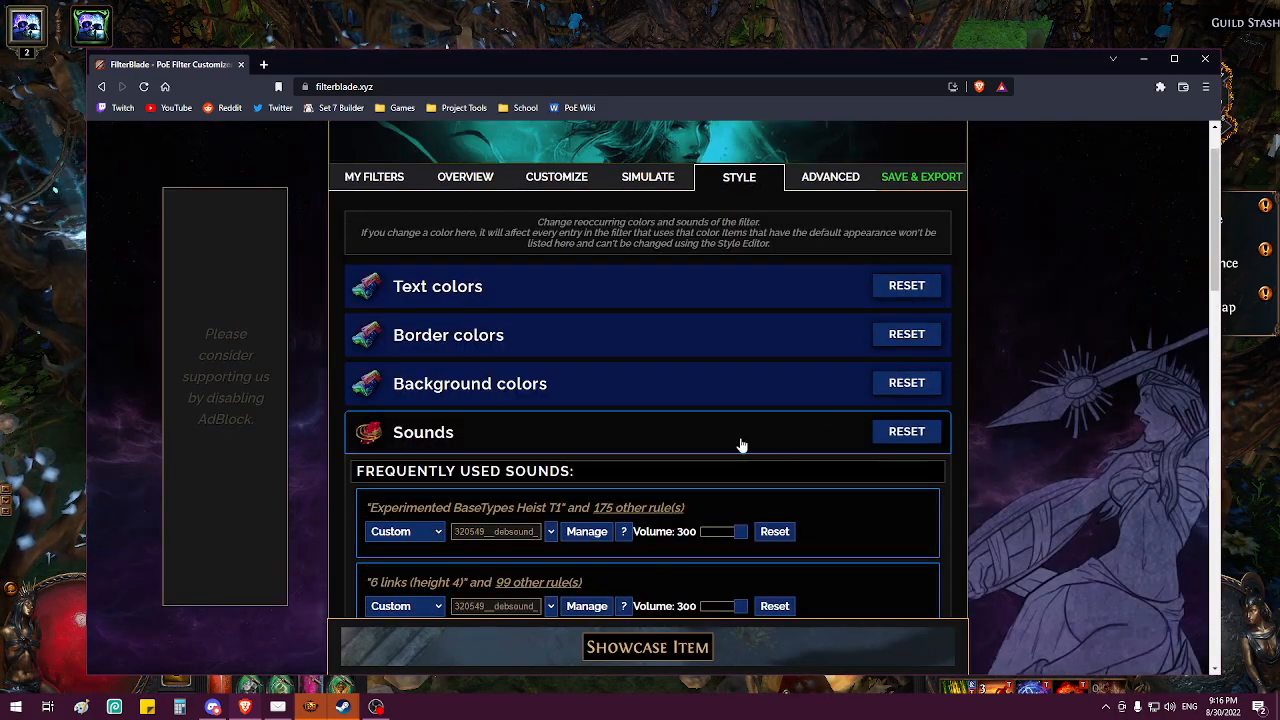
pyautogui.click(640, 178)
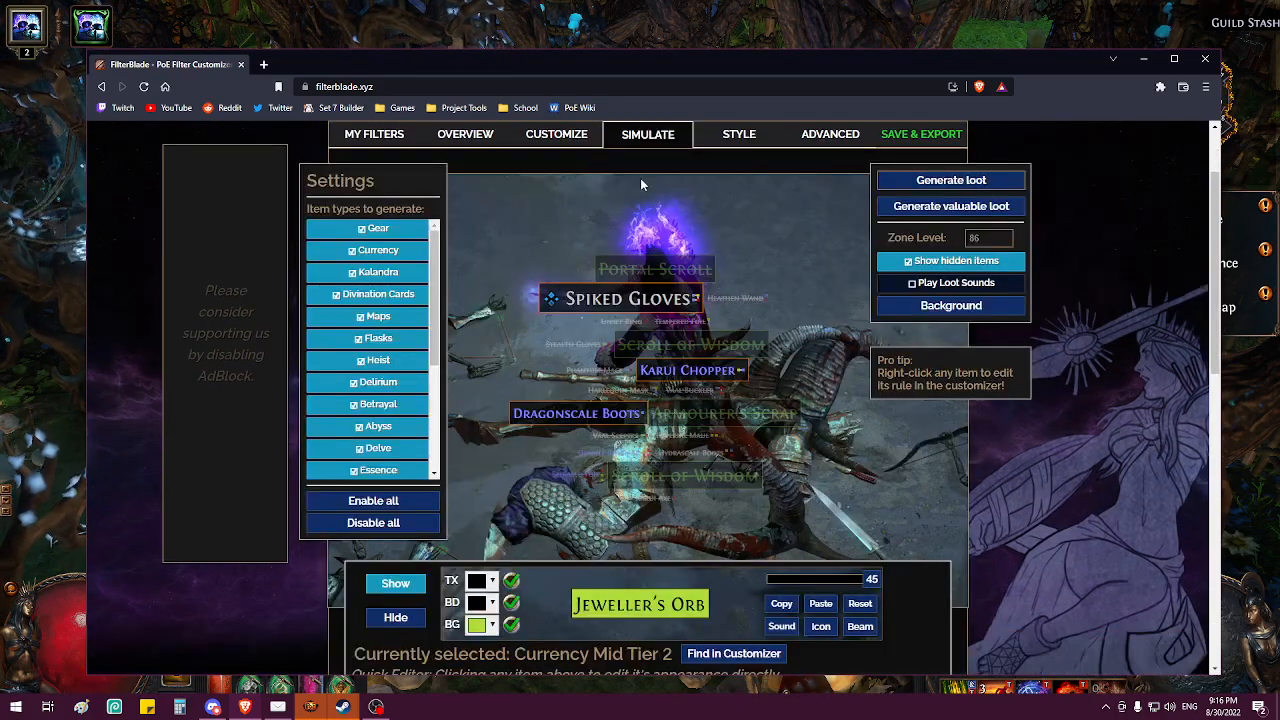
pyautogui.click(900, 208)
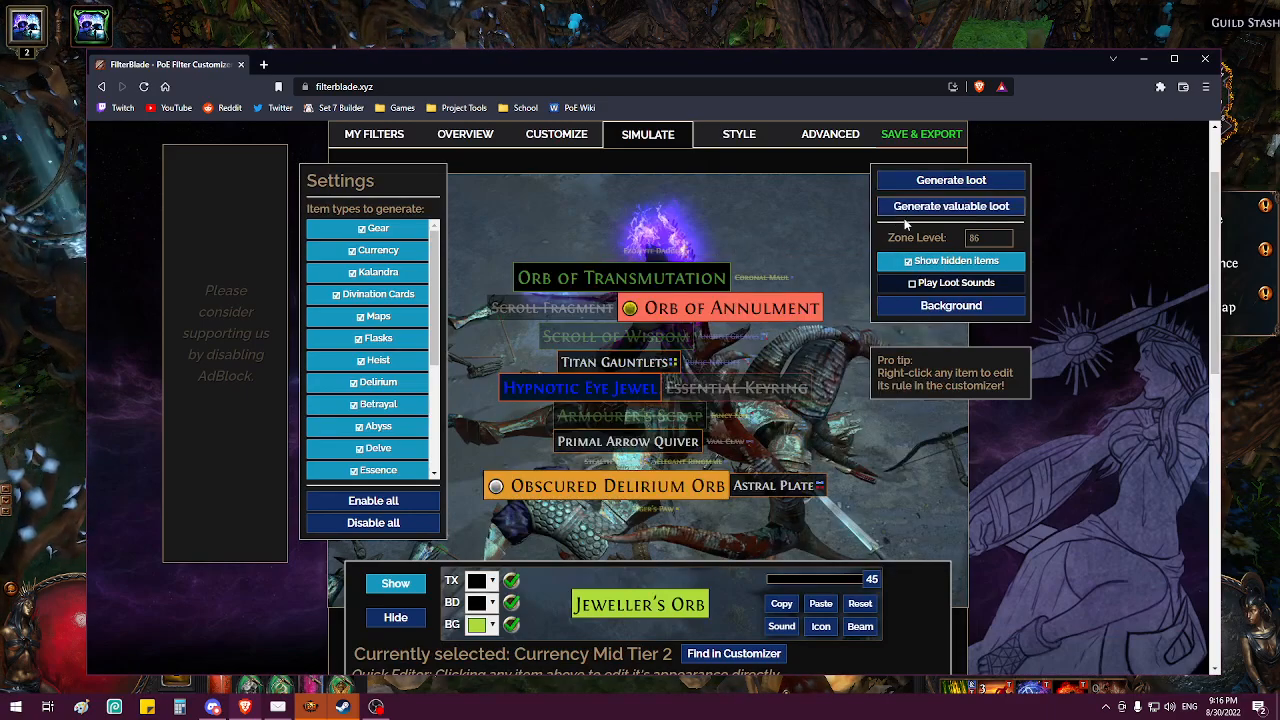
pyautogui.click(940, 285)
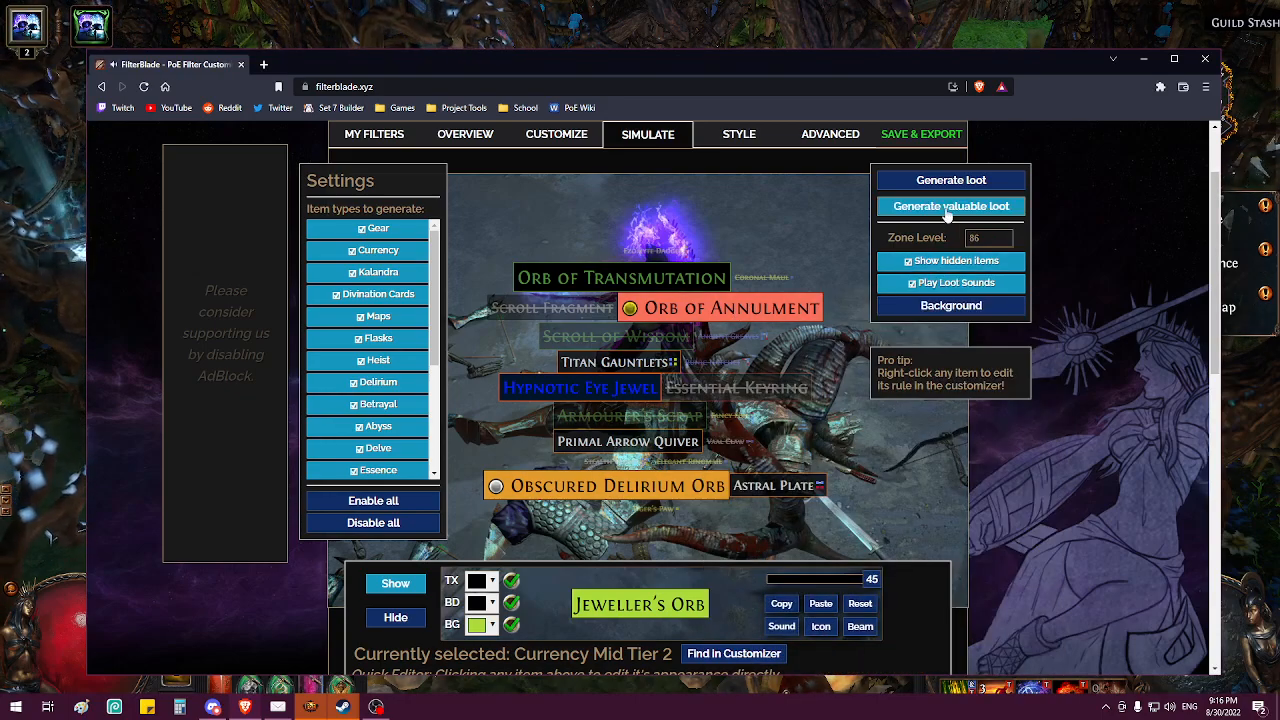
# Step: Generate valuable loot repeatedly to listen to the customized drop sounds
pyautogui.click(947, 215)
pyautogui.click(947, 215)
pyautogui.click(947, 215)
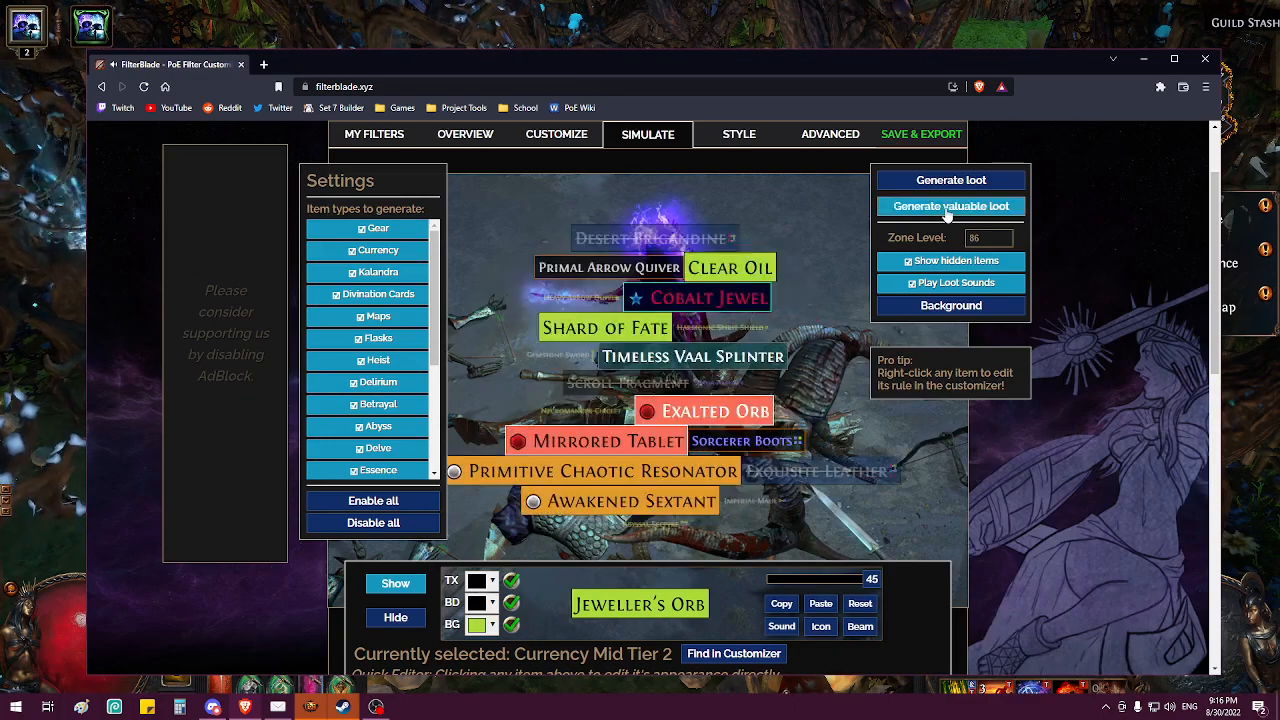
pyautogui.click(947, 210)
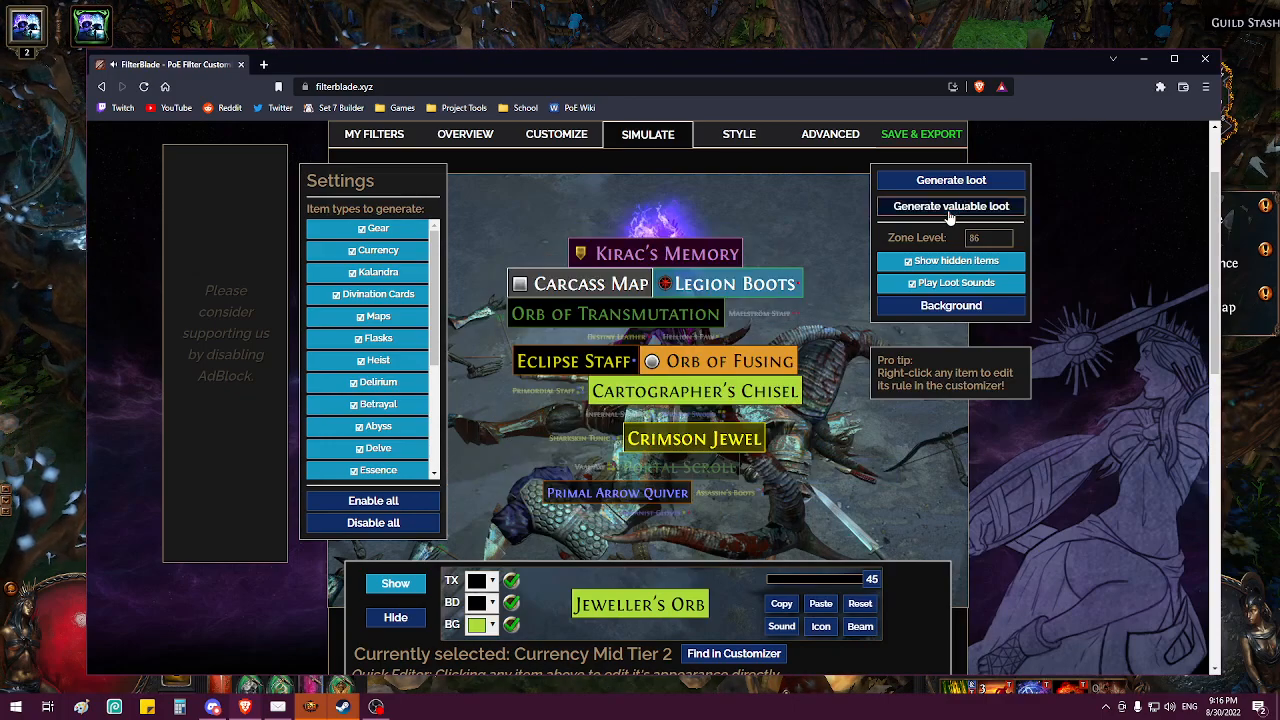
pyautogui.click(949, 214)
pyautogui.click(949, 214)
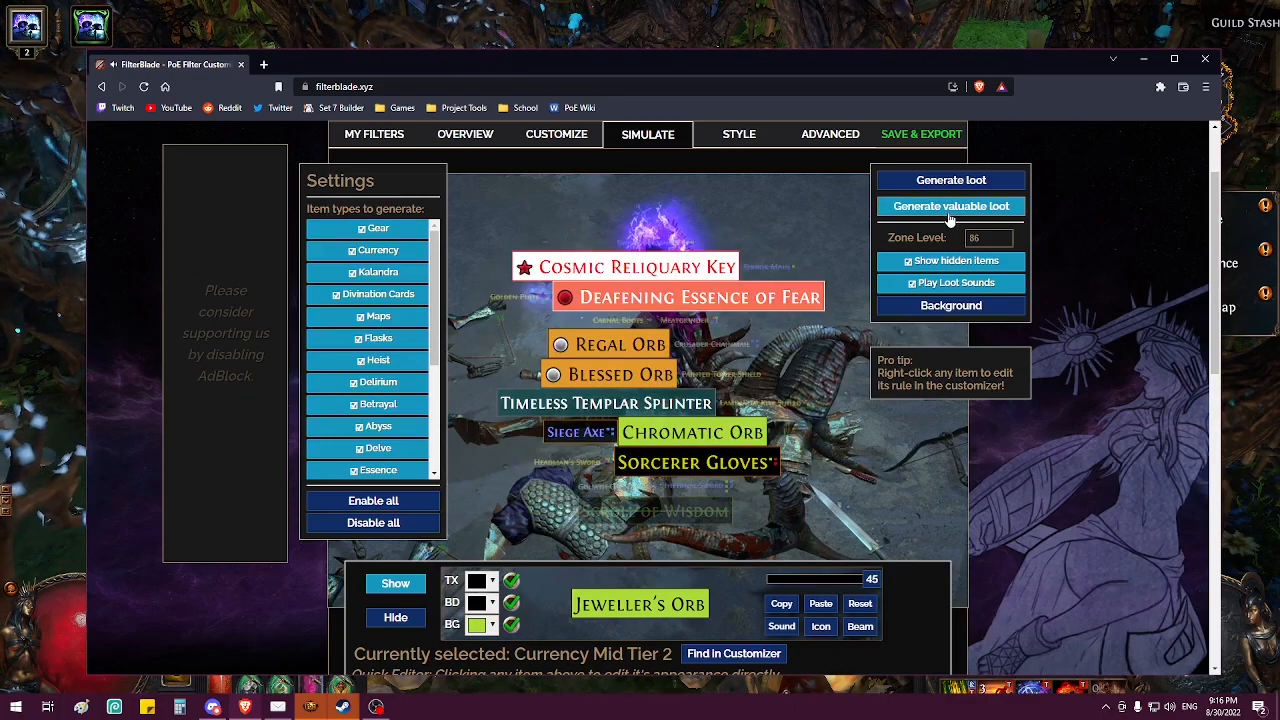
pyautogui.moveTo(683, 278)
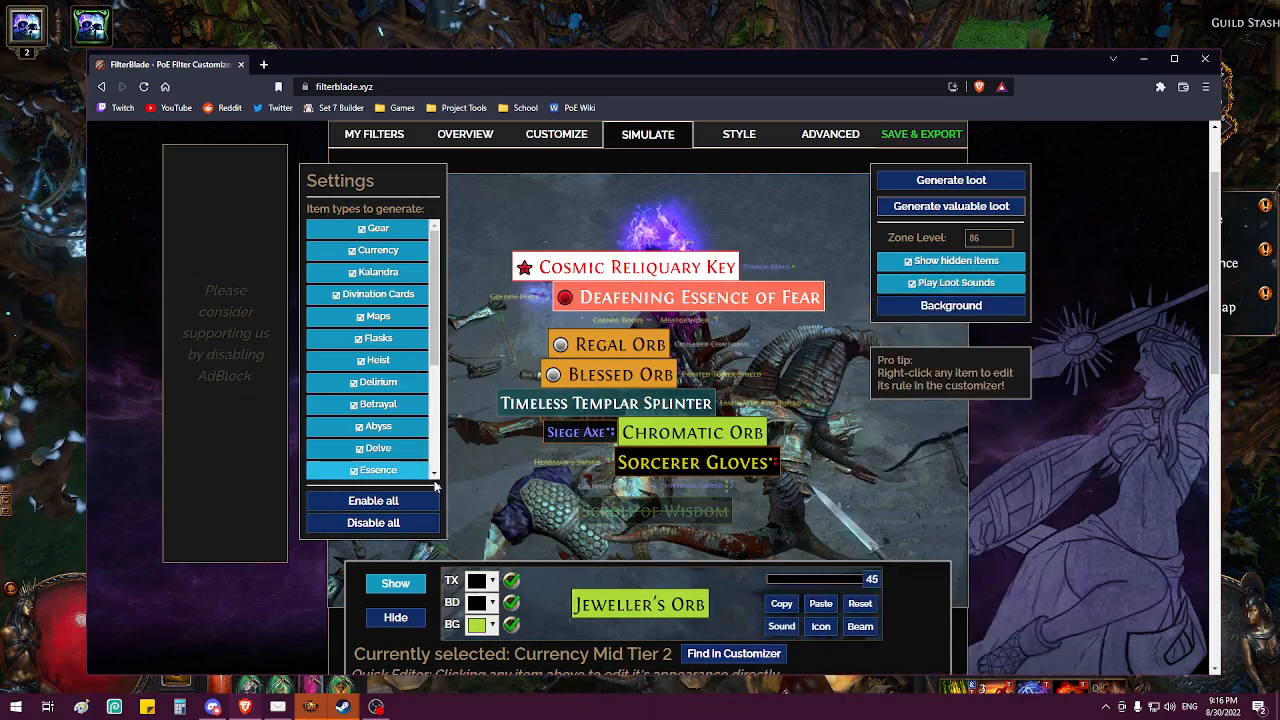
# Step: Begin saving the filter, name it KalandraEndgame, and turn off its Public setting
pyautogui.click(896, 143)
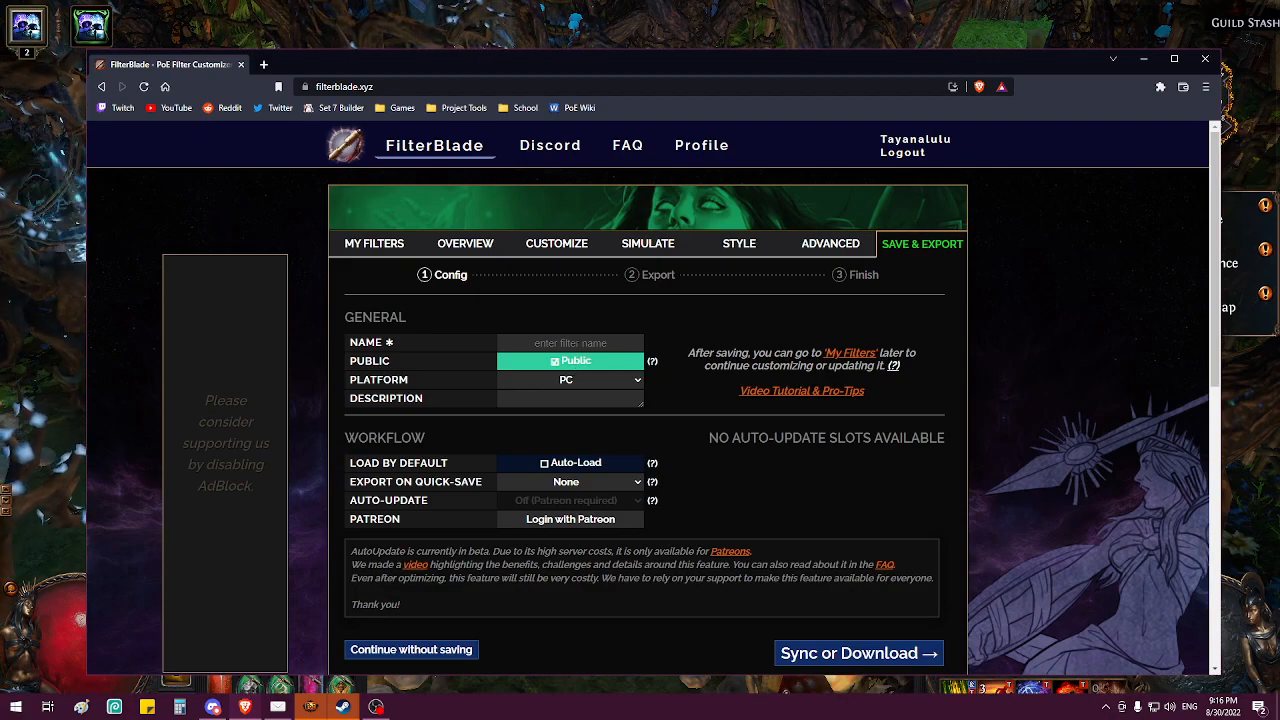
pyautogui.click(571, 343)
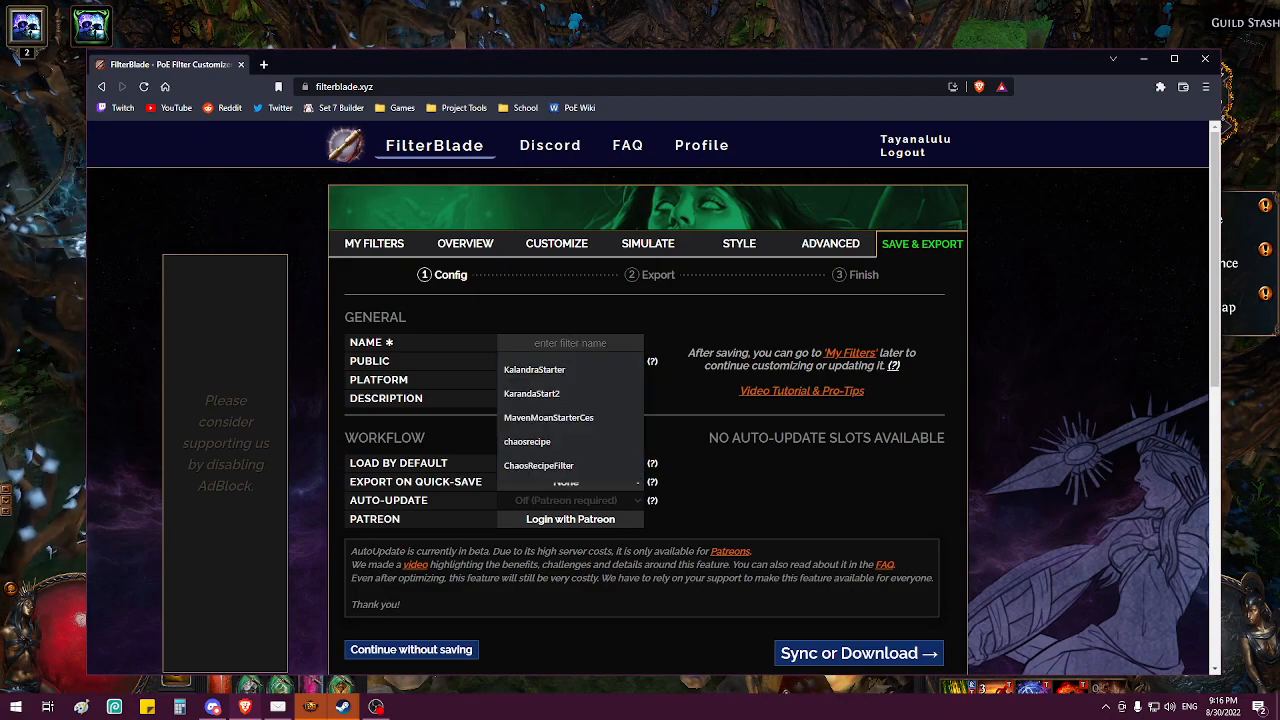
pyautogui.write('Kalans')
pyautogui.press('BackSpace')
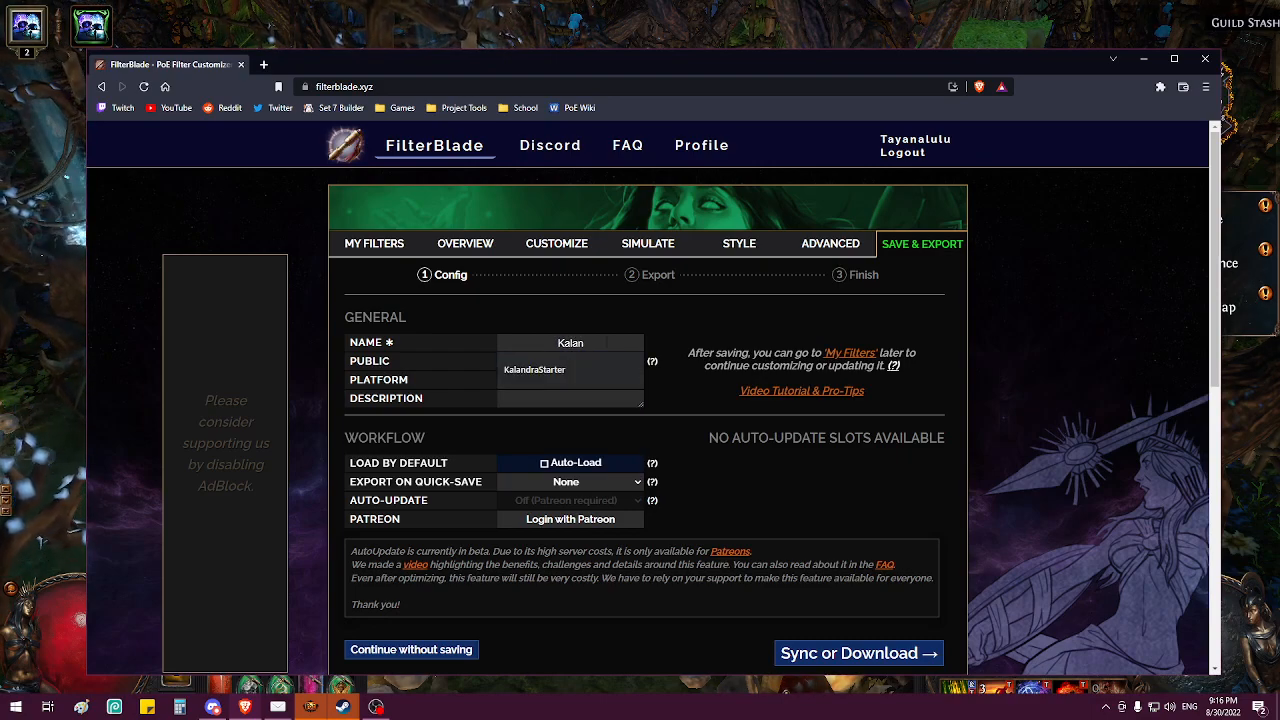
pyautogui.write('draEndgame')
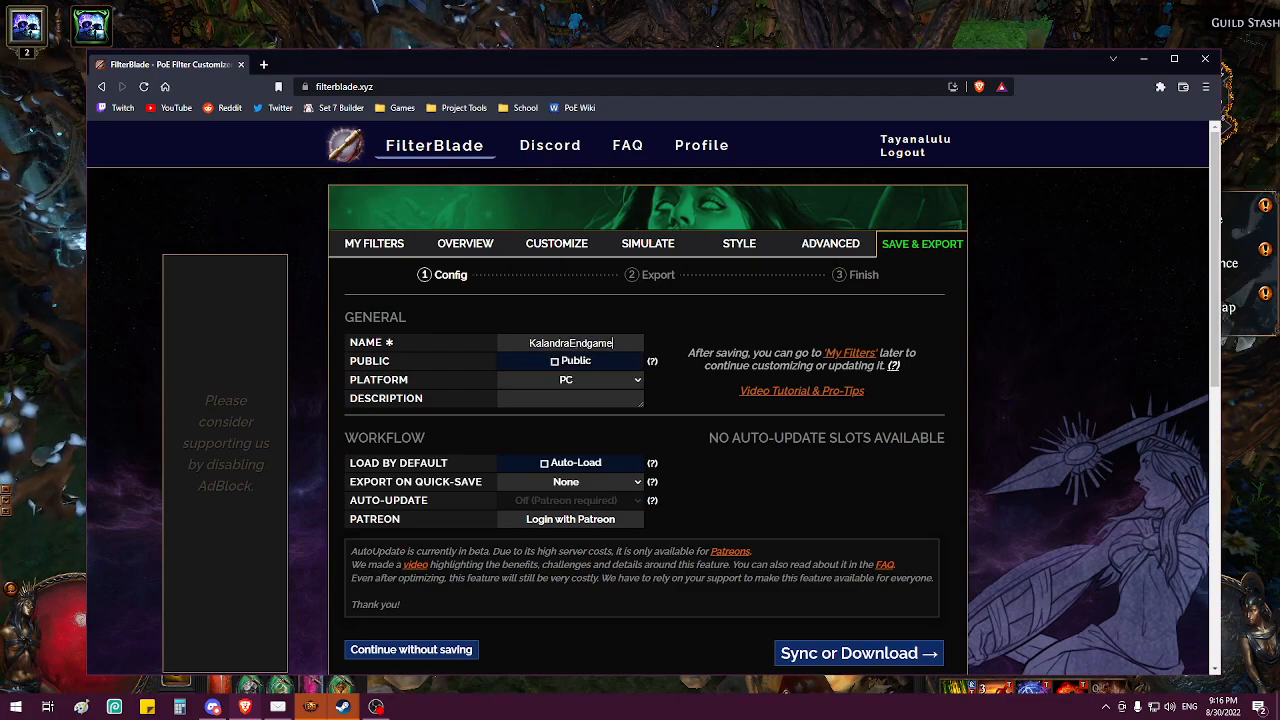
# Step: Save the KalandraEndgame filter and sync it to the PoE account as a new filter
pyautogui.scroll(-1, 721, 377)
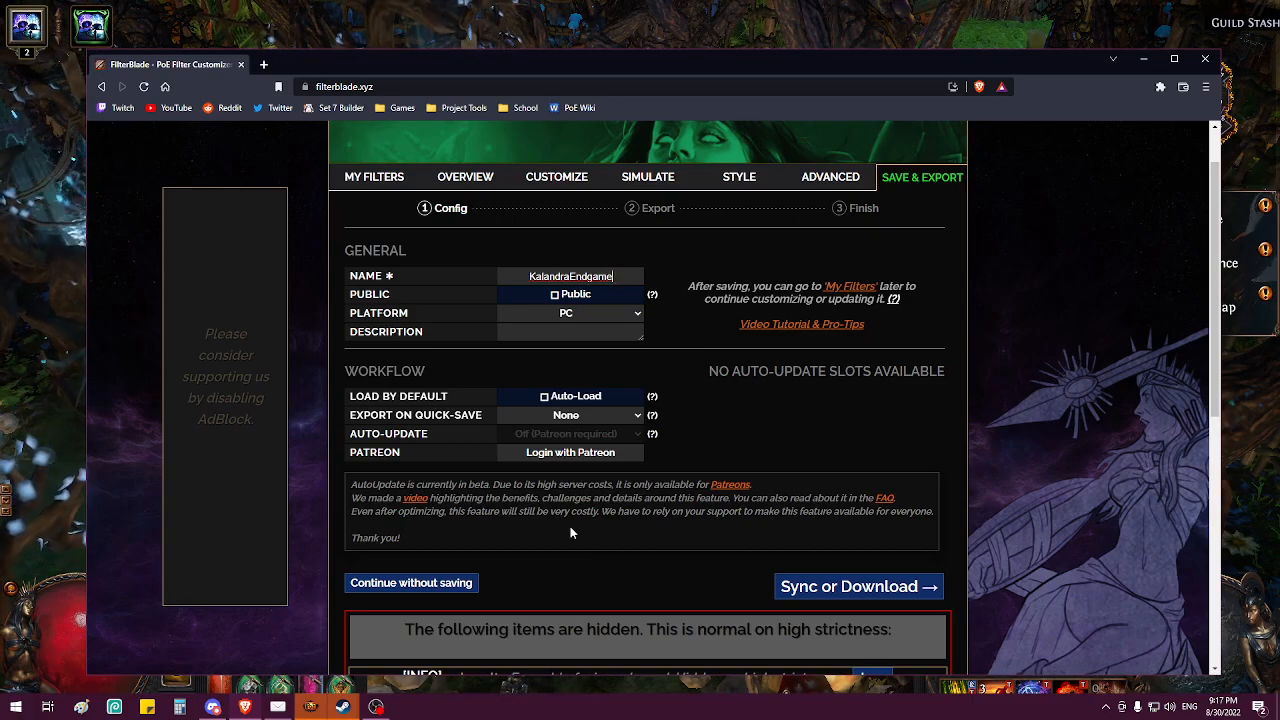
pyautogui.scroll(-1, 714, 521)
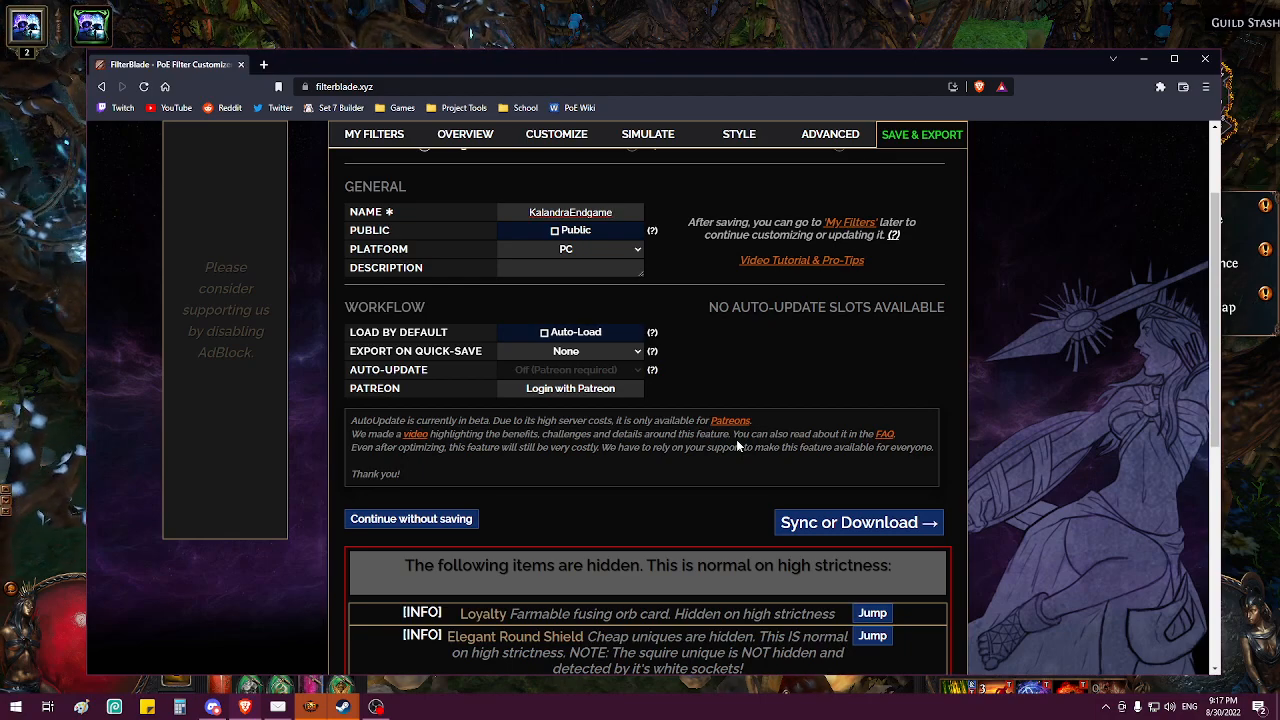
pyautogui.scroll(-1, 605, 546)
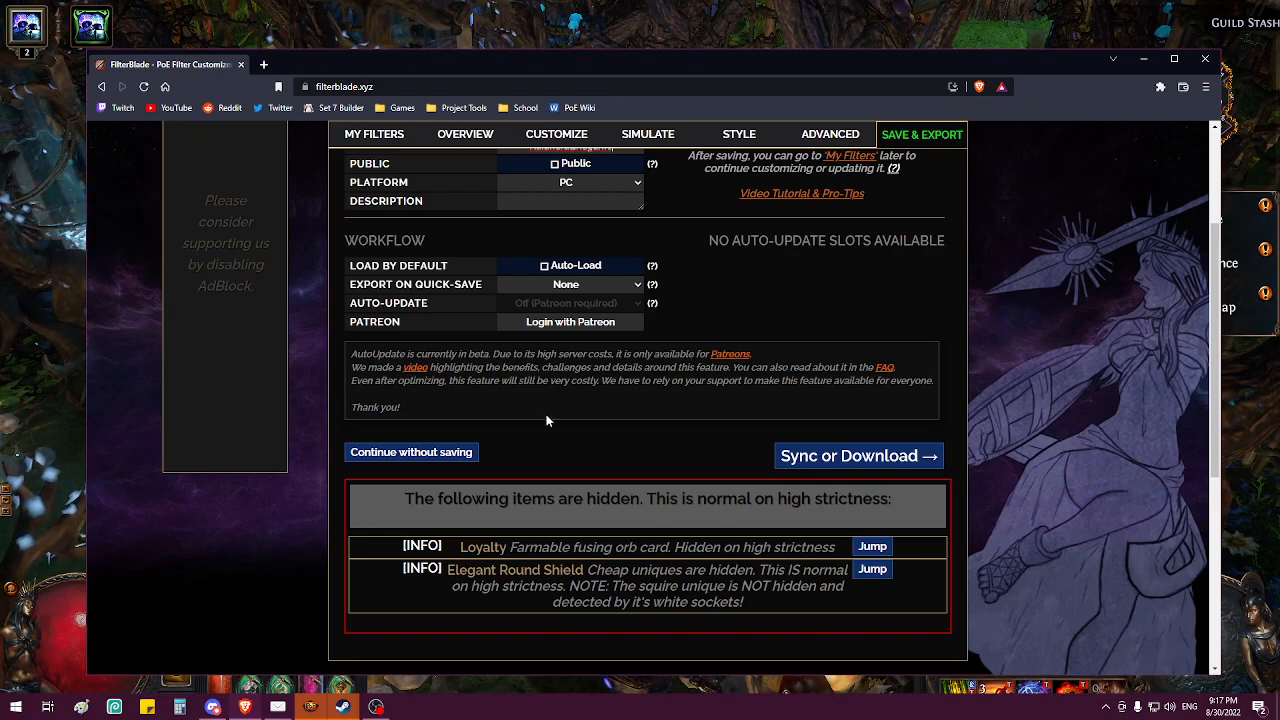
pyautogui.scroll(1, 800, 353)
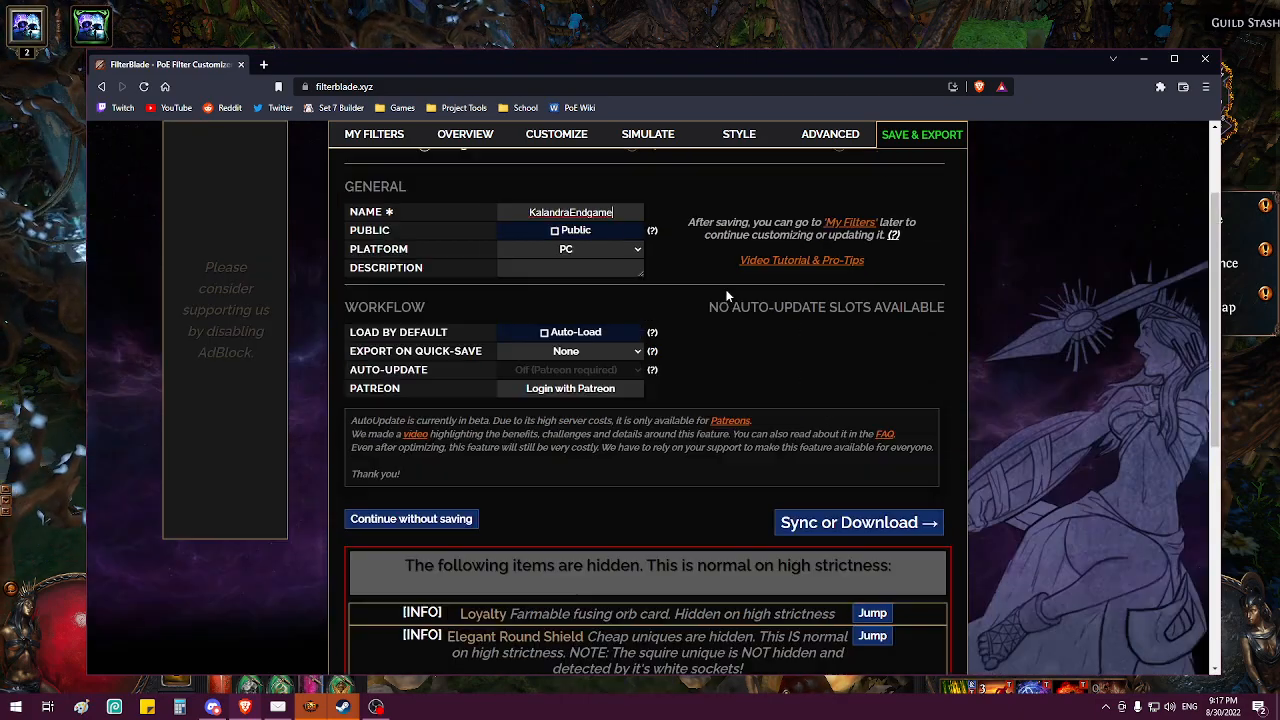
pyautogui.click(866, 530)
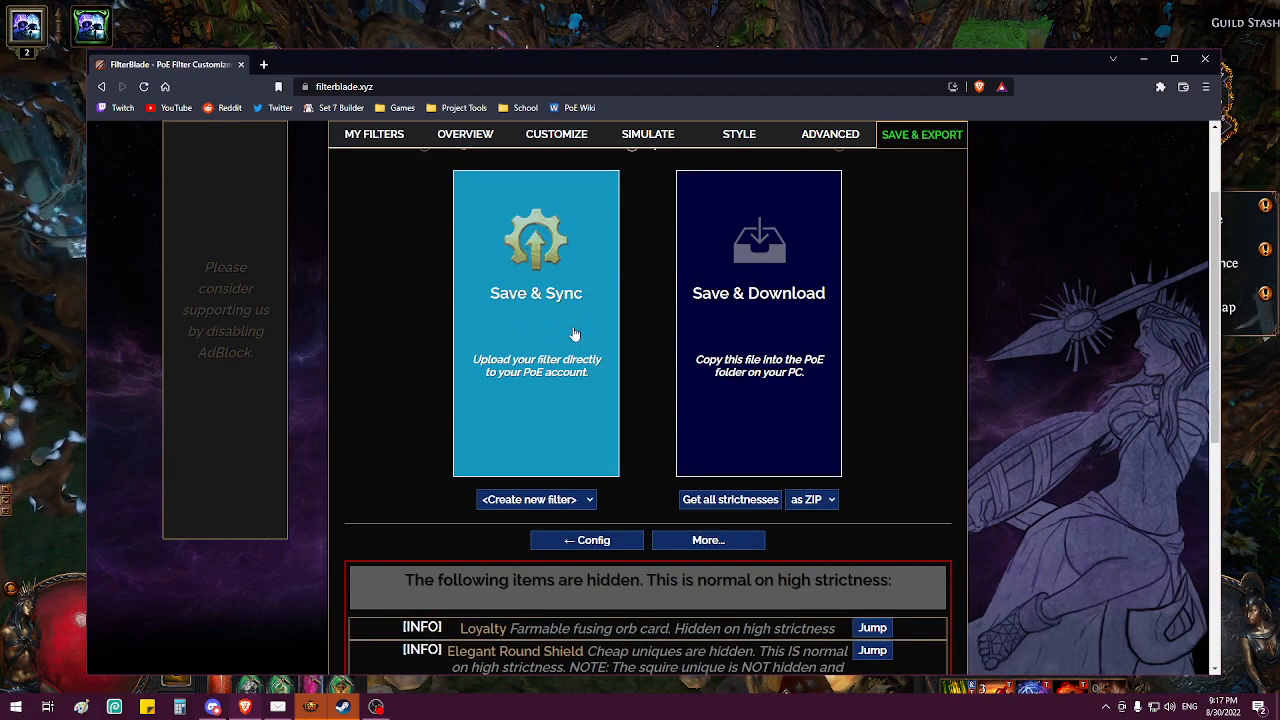
pyautogui.click(555, 355)
pyautogui.scroll(2, 763, 365)
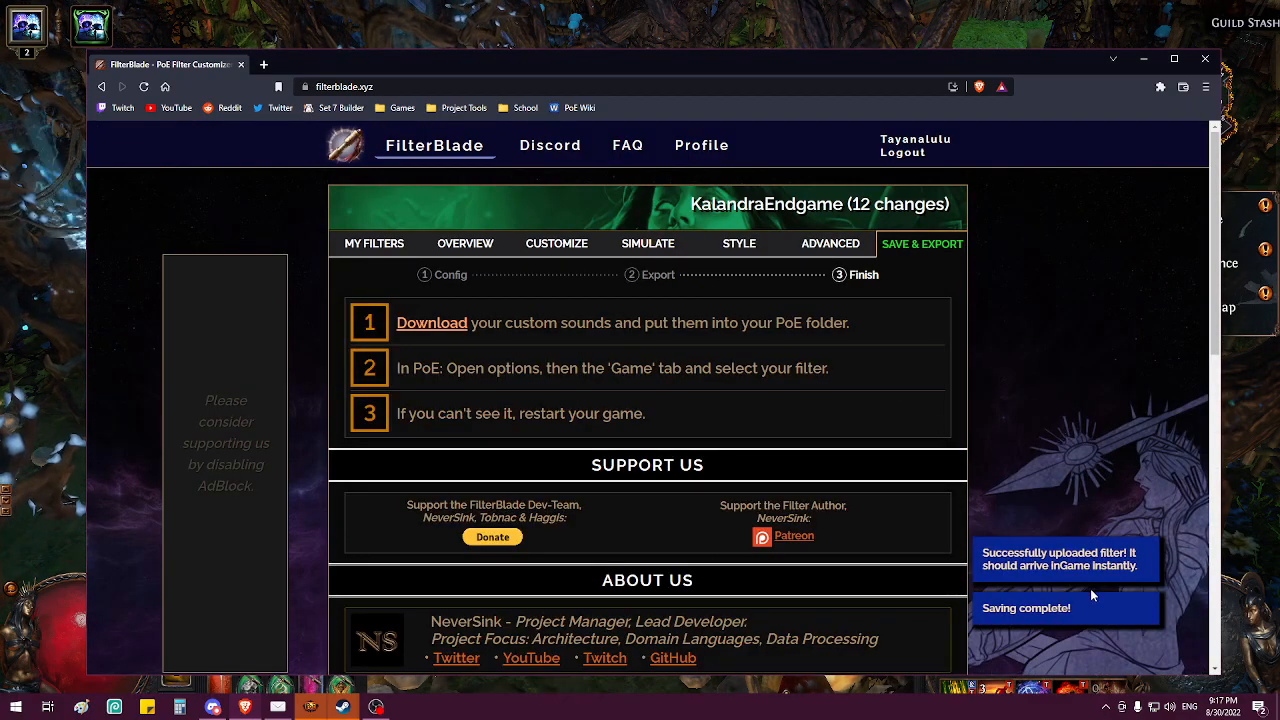
# Step: Switch to Path of Exile, set the item filter to KalandraEndgame in the game options, and save the options
pyautogui.click(740, 34)
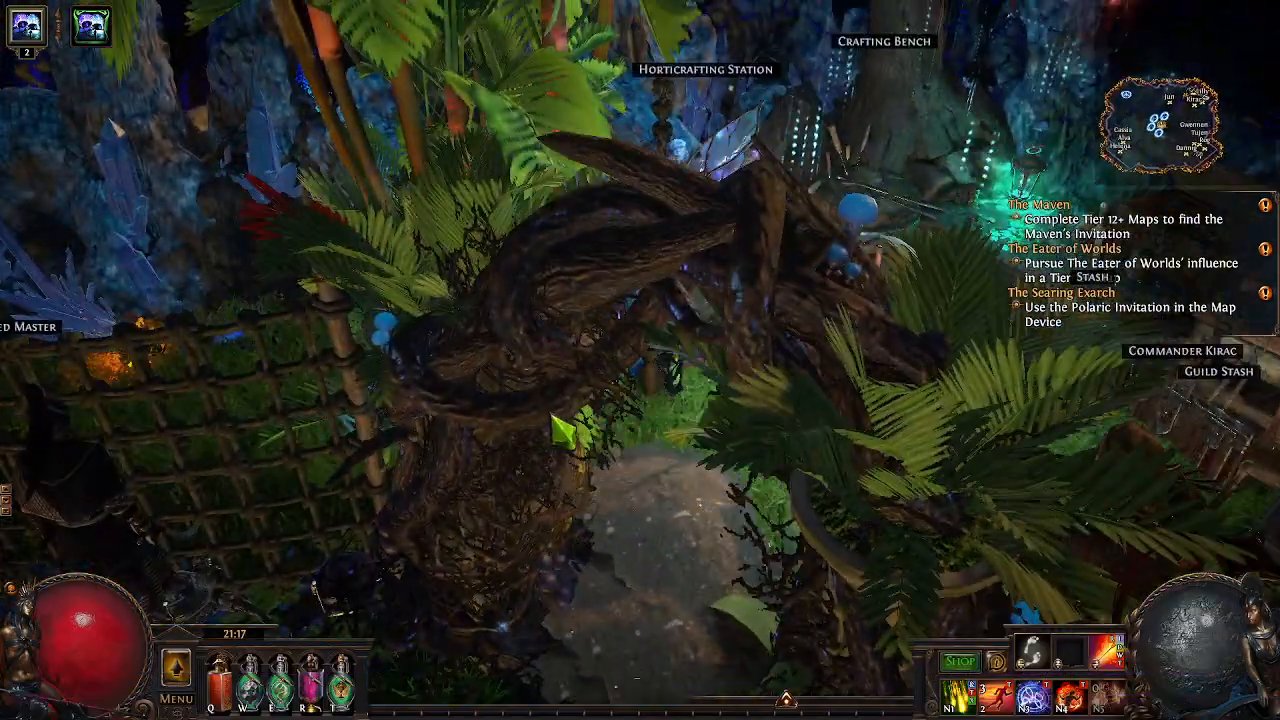
pyautogui.moveTo(565, 432)
pyautogui.mouseDown()
pyautogui.moveTo(580, 580)
pyautogui.moveTo(434, 534)
pyautogui.moveTo(620, 491)
pyautogui.mouseUp()
pyautogui.press('Return')
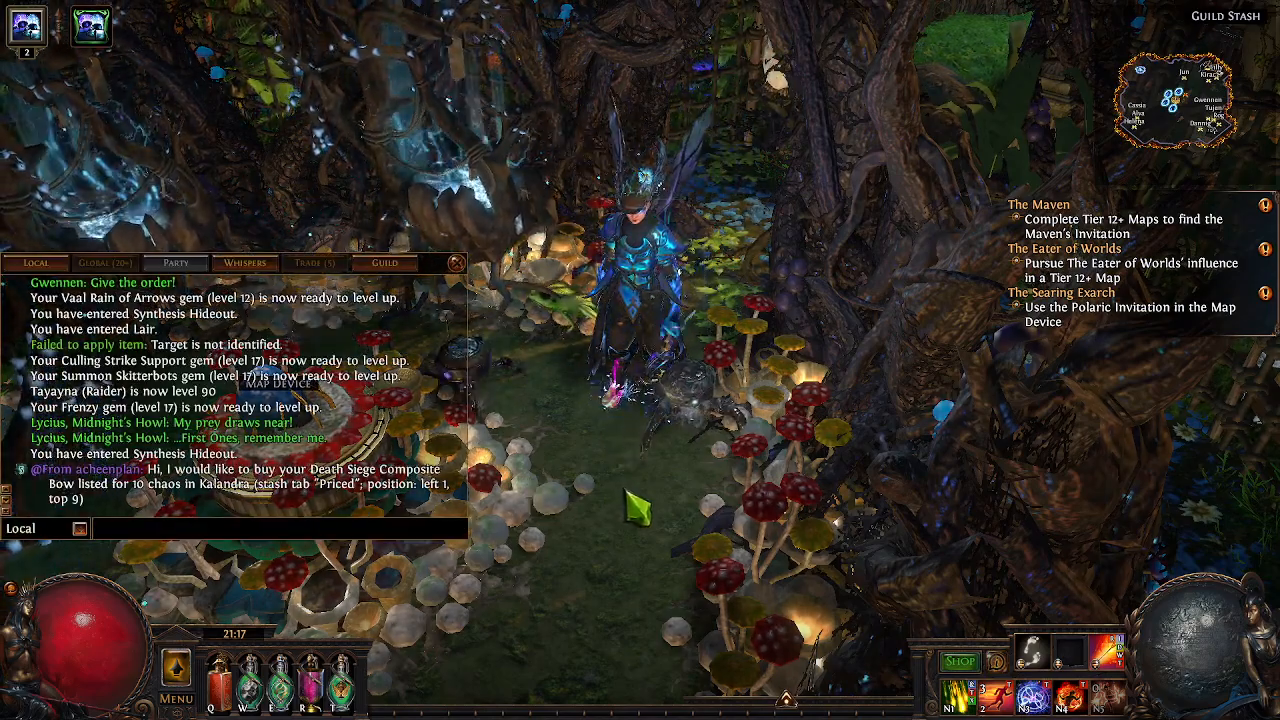
pyautogui.press('Escape')
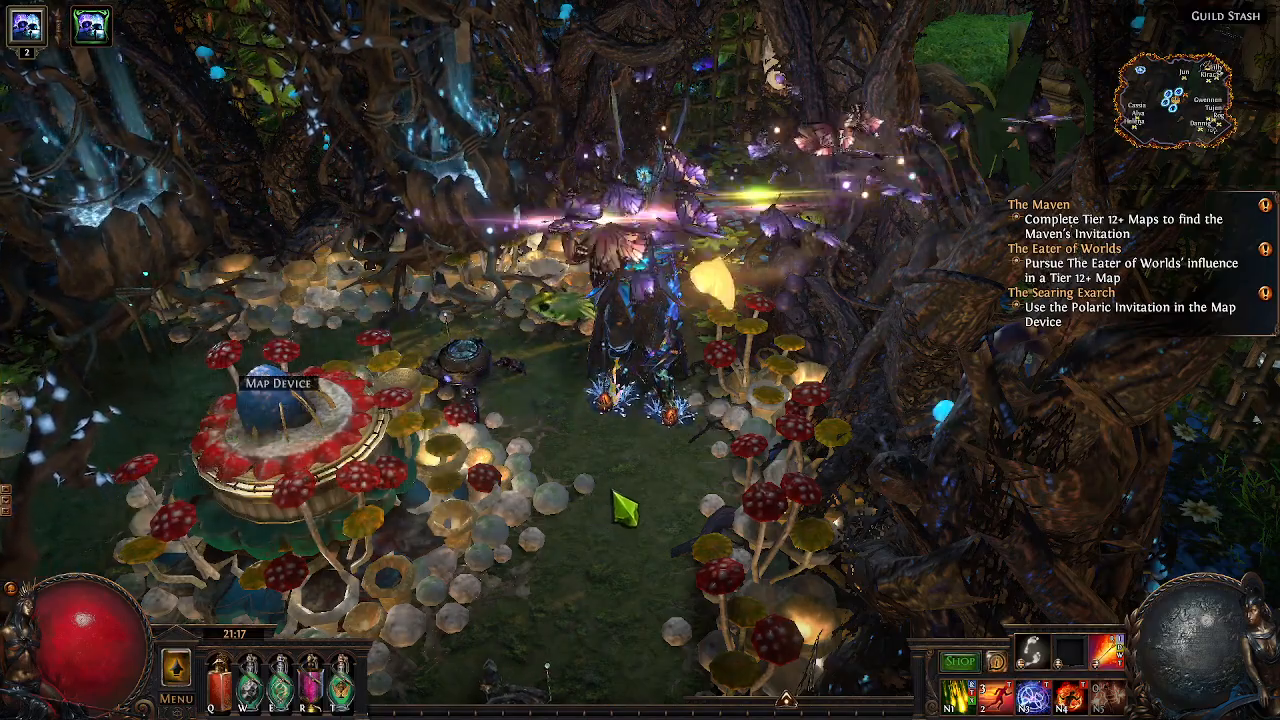
pyautogui.press('Escape')
pyautogui.click(645, 232)
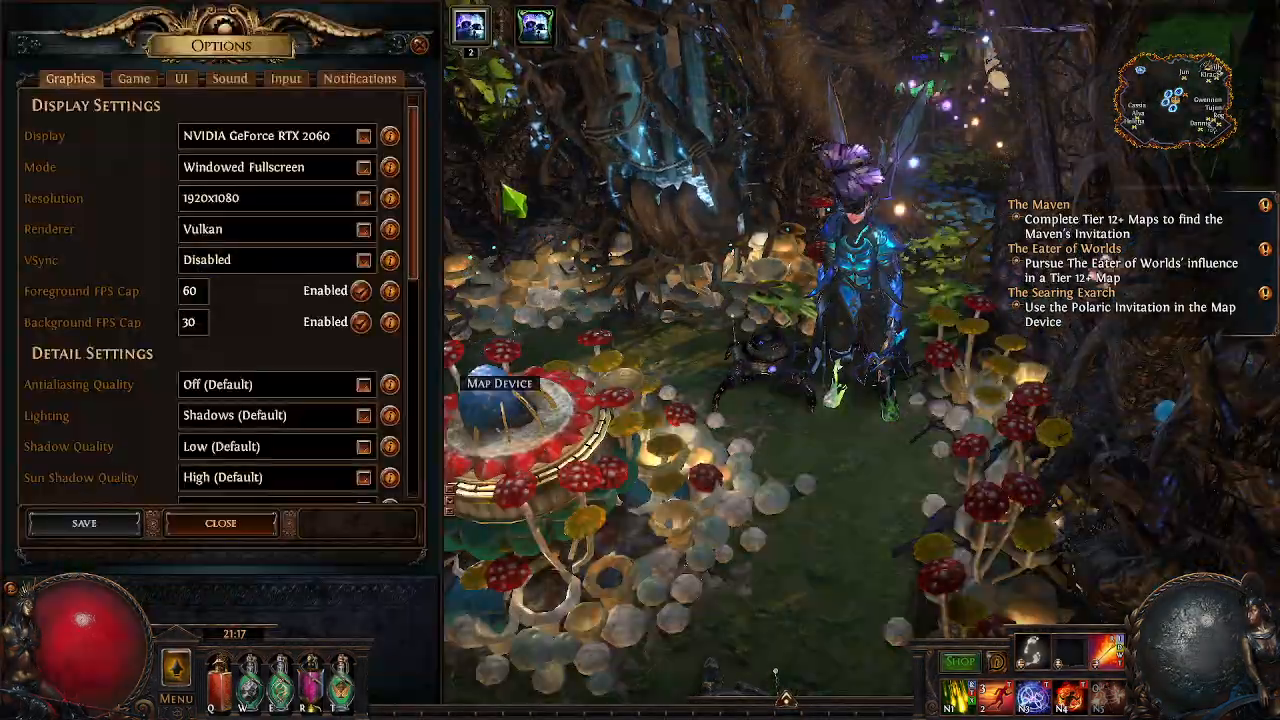
pyautogui.click(138, 80)
pyautogui.click(322, 167)
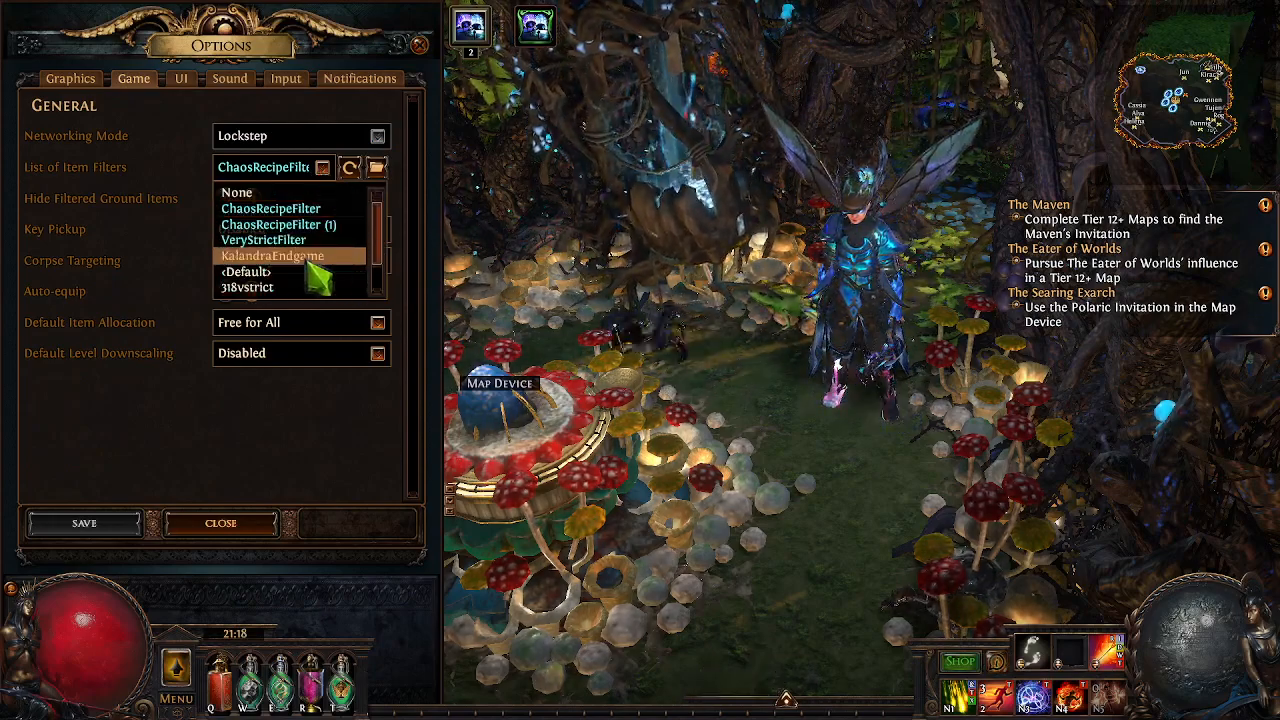
pyautogui.click(310, 258)
pyautogui.click(110, 525)
pyautogui.click(200, 525)
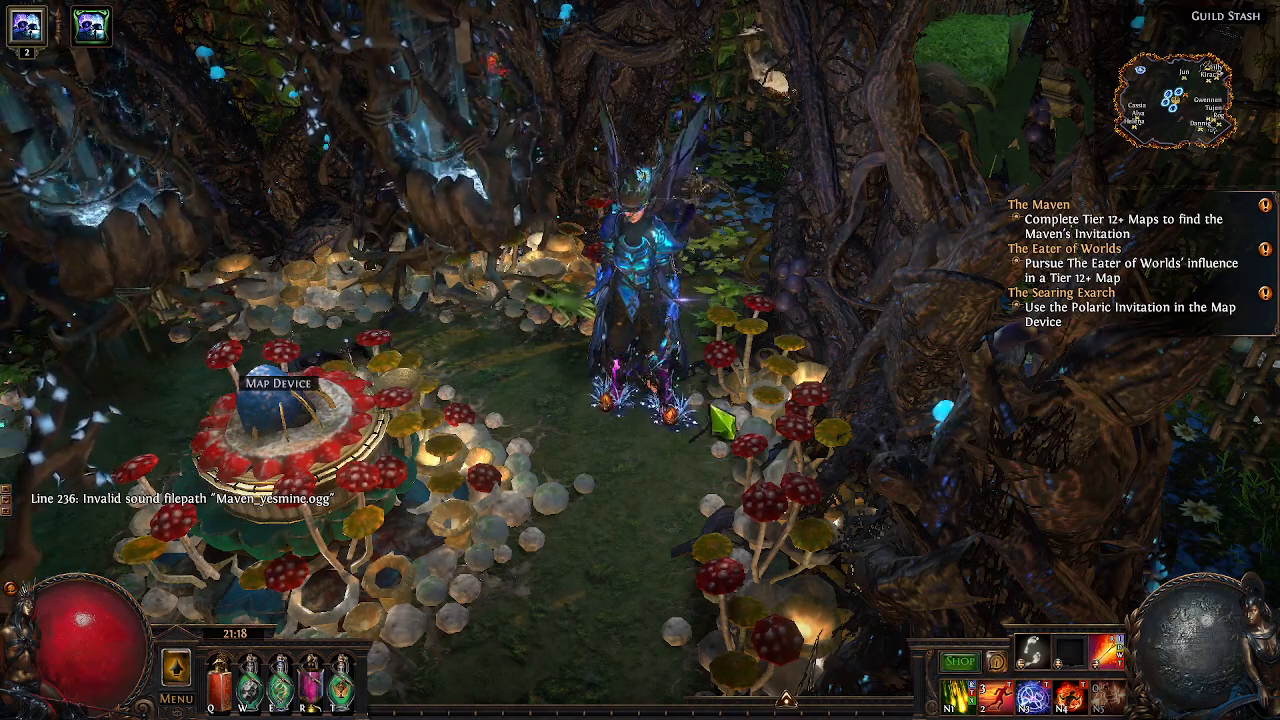
# Step: Switch back to FilterBlade in the browser and download the custom sounds as KalandraEndgame into Documents\My Games\Path of Exile
pyautogui.press('super')
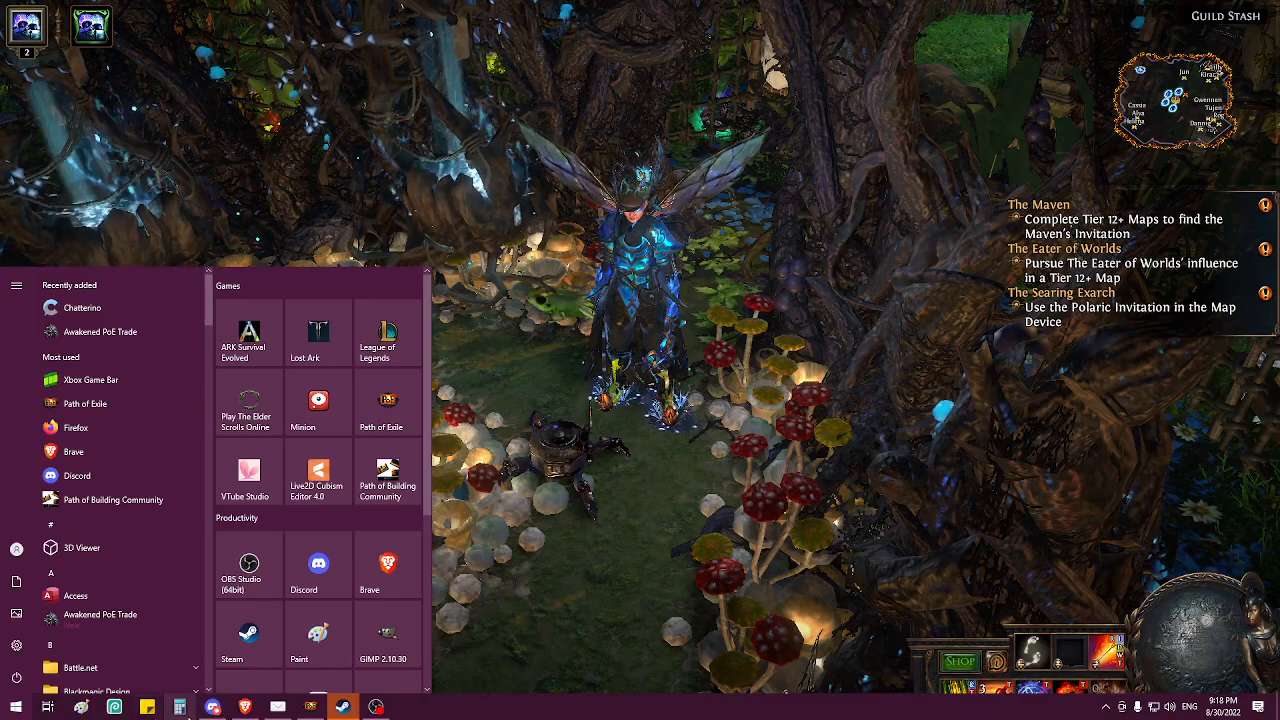
pyautogui.click(244, 707)
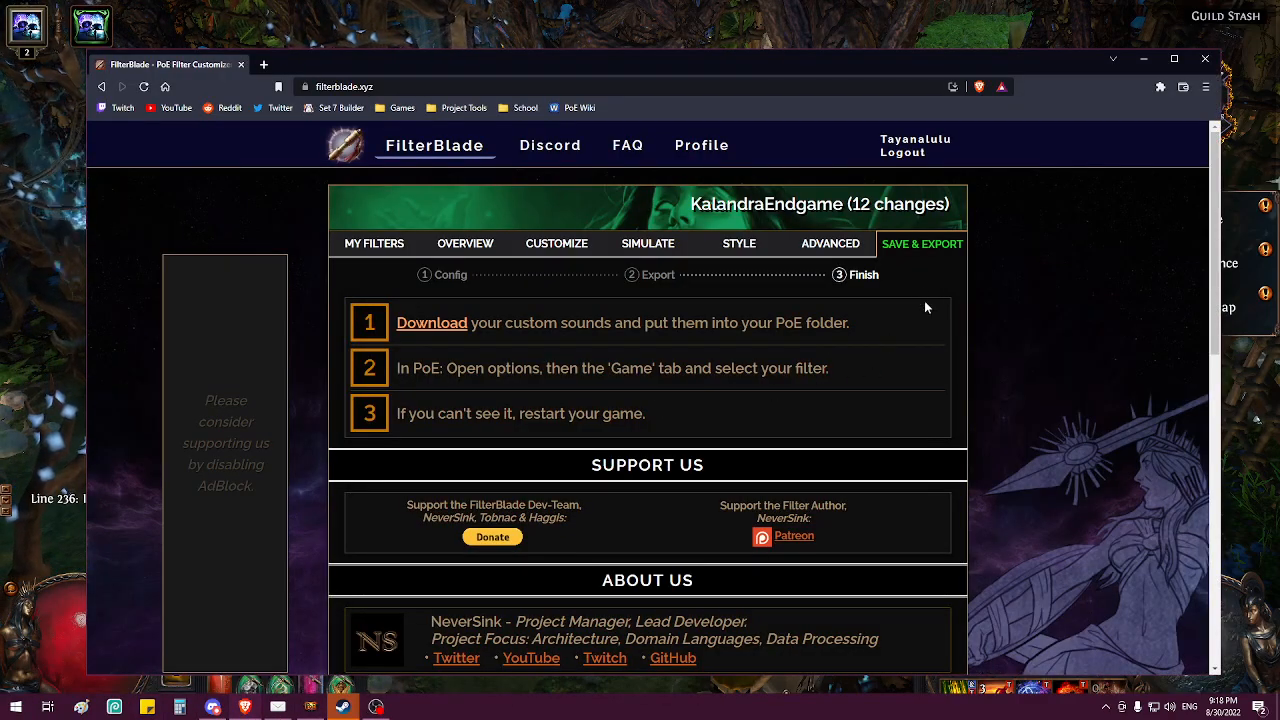
pyautogui.scroll(-2, 925, 310)
pyautogui.scroll(-1, 958, 360)
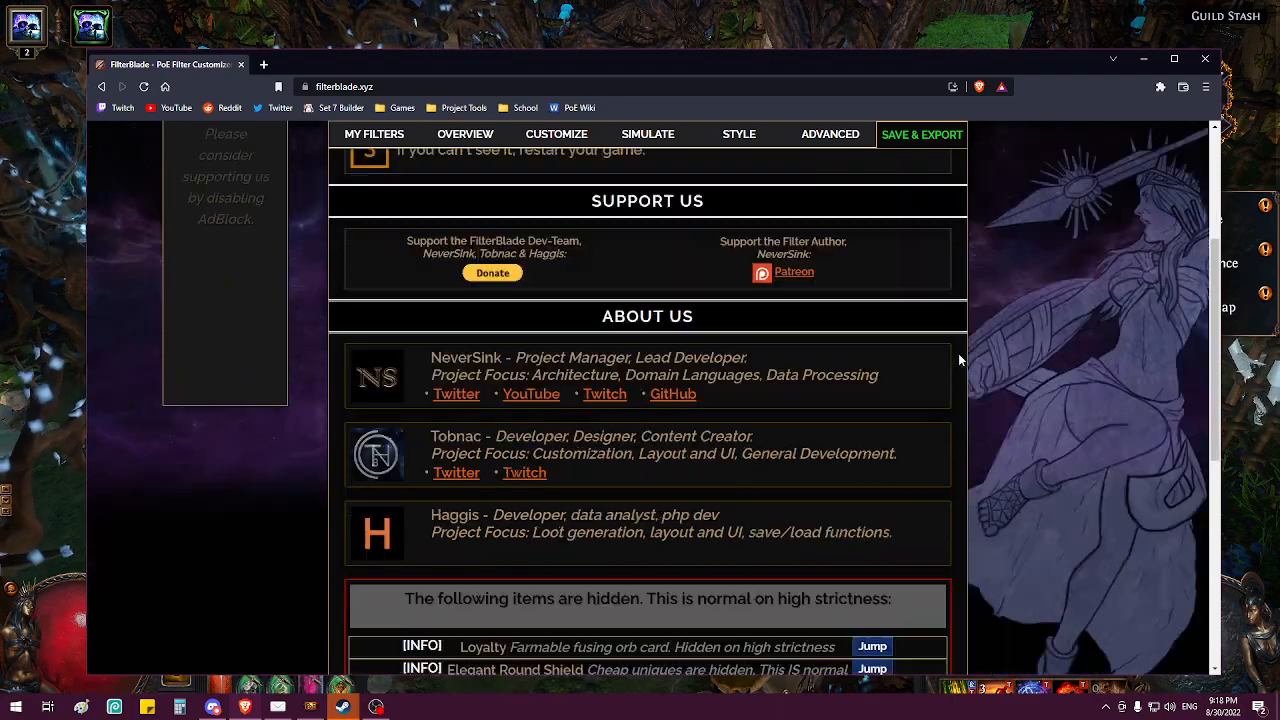
pyautogui.scroll(3, 920, 340)
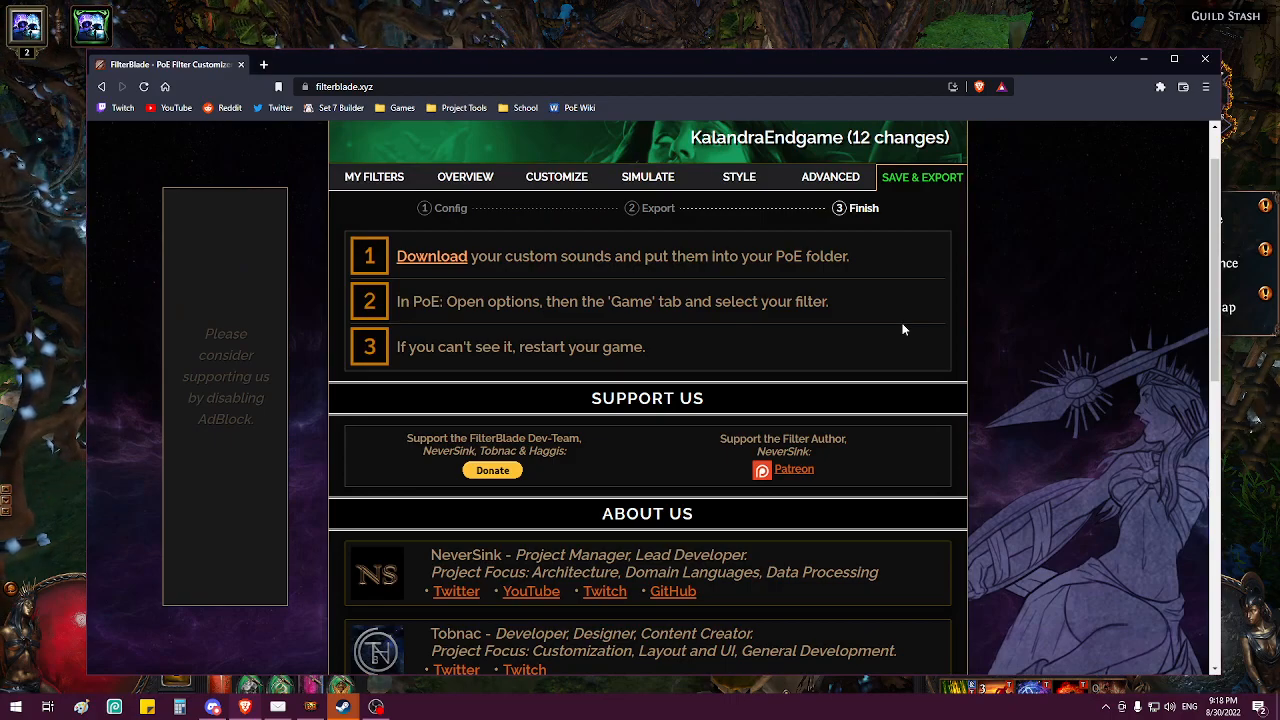
pyautogui.click(429, 265)
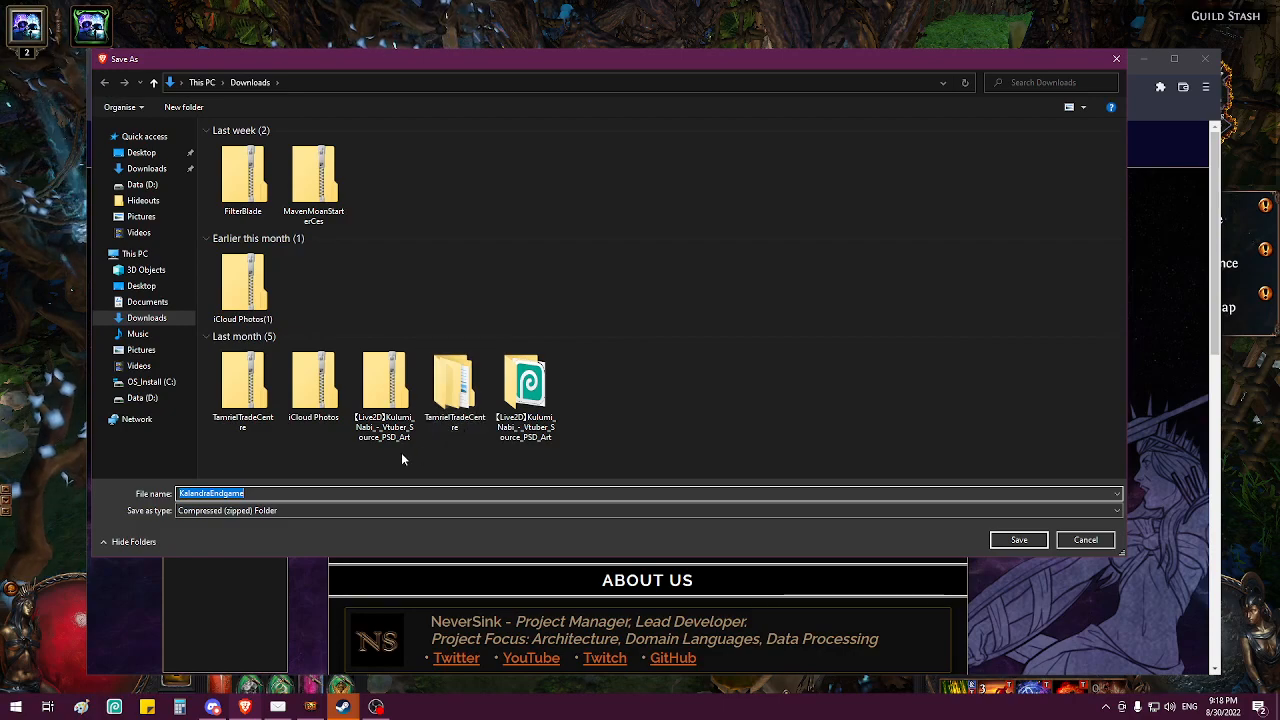
pyautogui.click(160, 302)
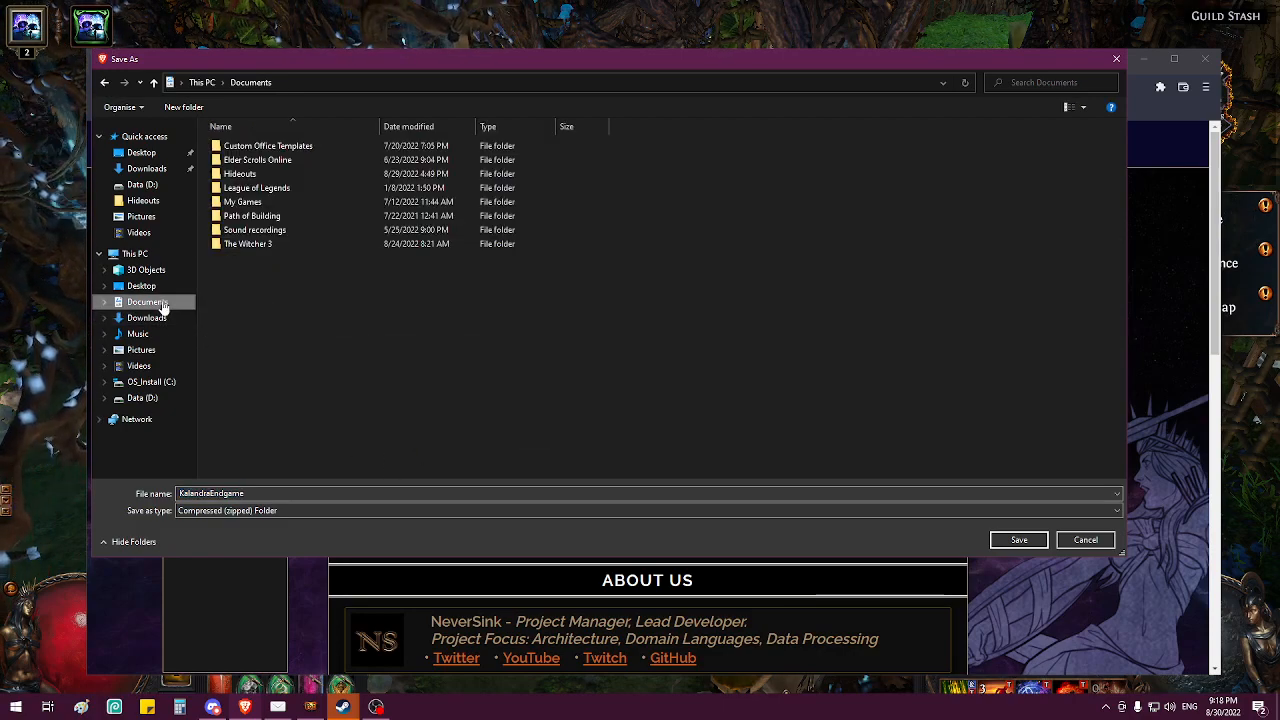
pyautogui.doubleClick(278, 203)
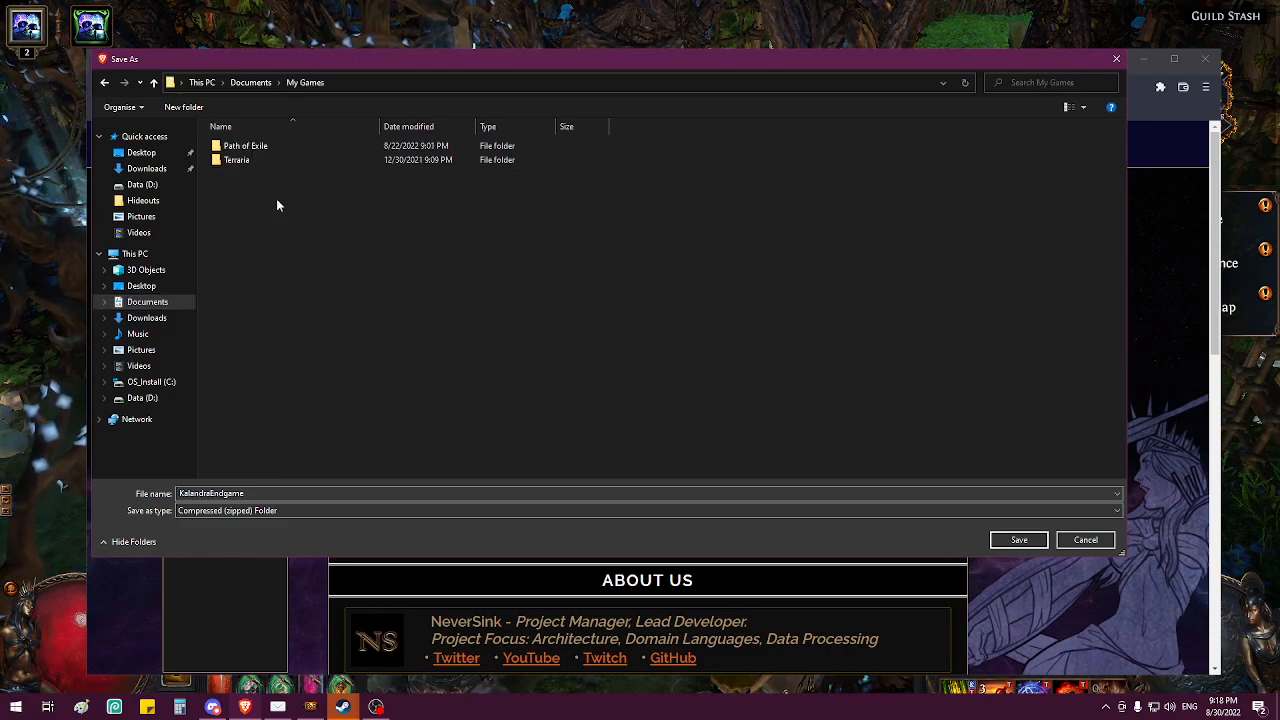
pyautogui.doubleClick(268, 148)
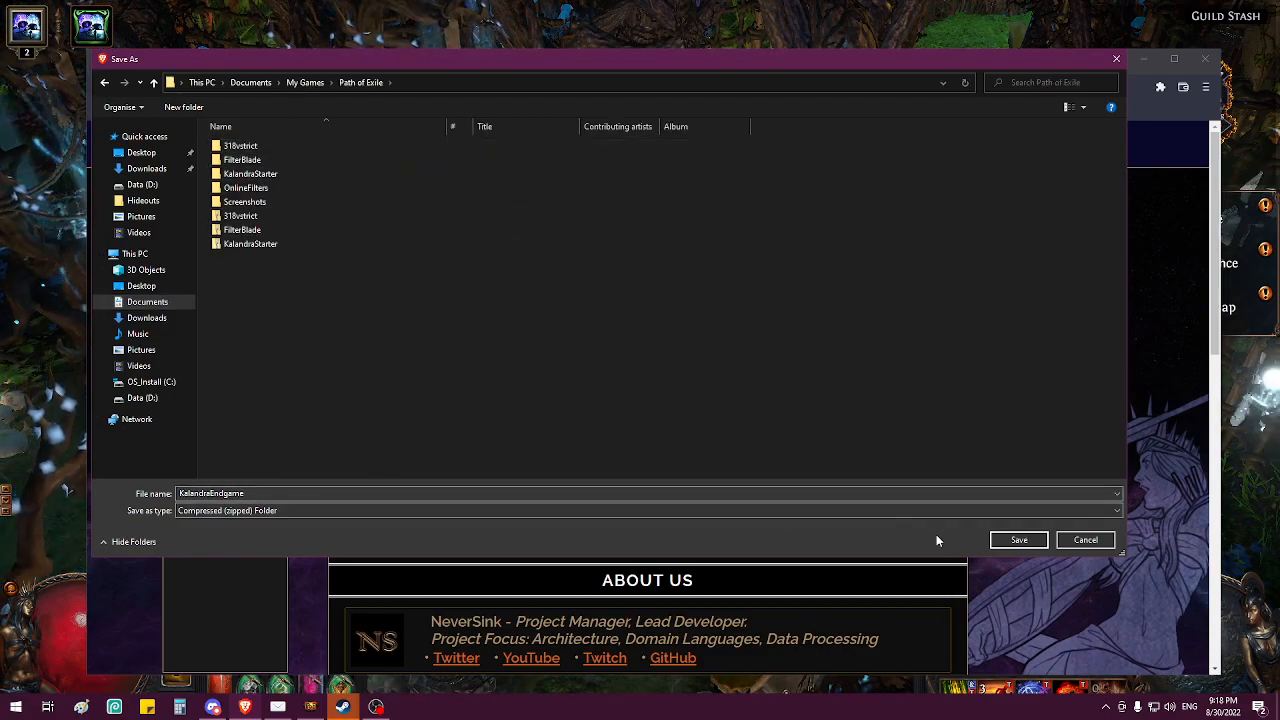
pyautogui.click(1036, 538)
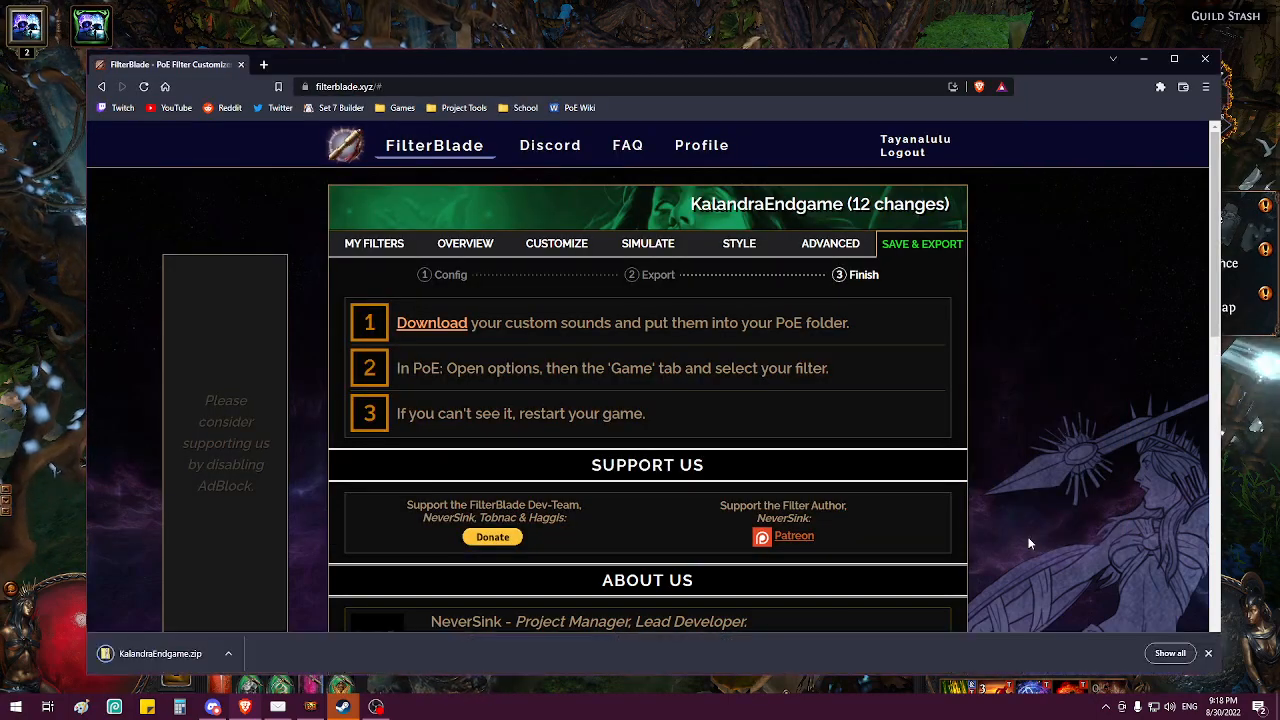
# Step: Show the downloaded KalandraEndgame archive in its folder and extract it into a KalandraEndgame subfolder
pyautogui.rightClick(162, 654)
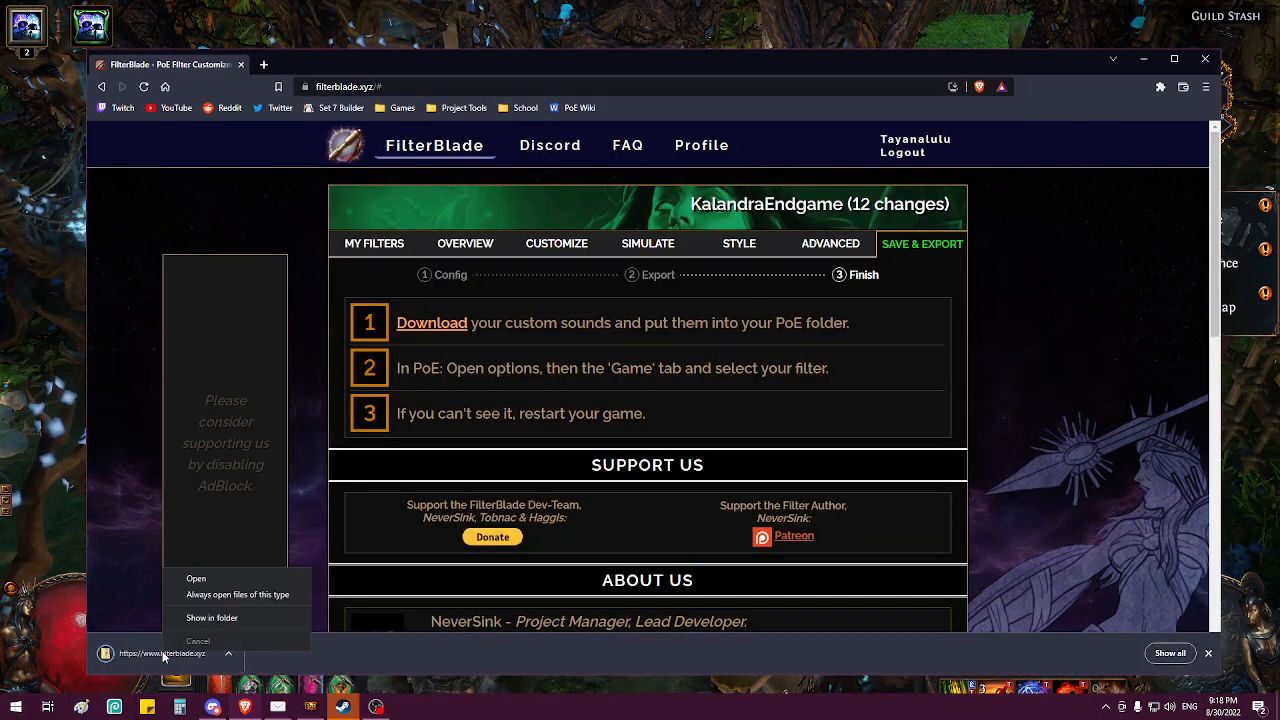
pyautogui.click(238, 619)
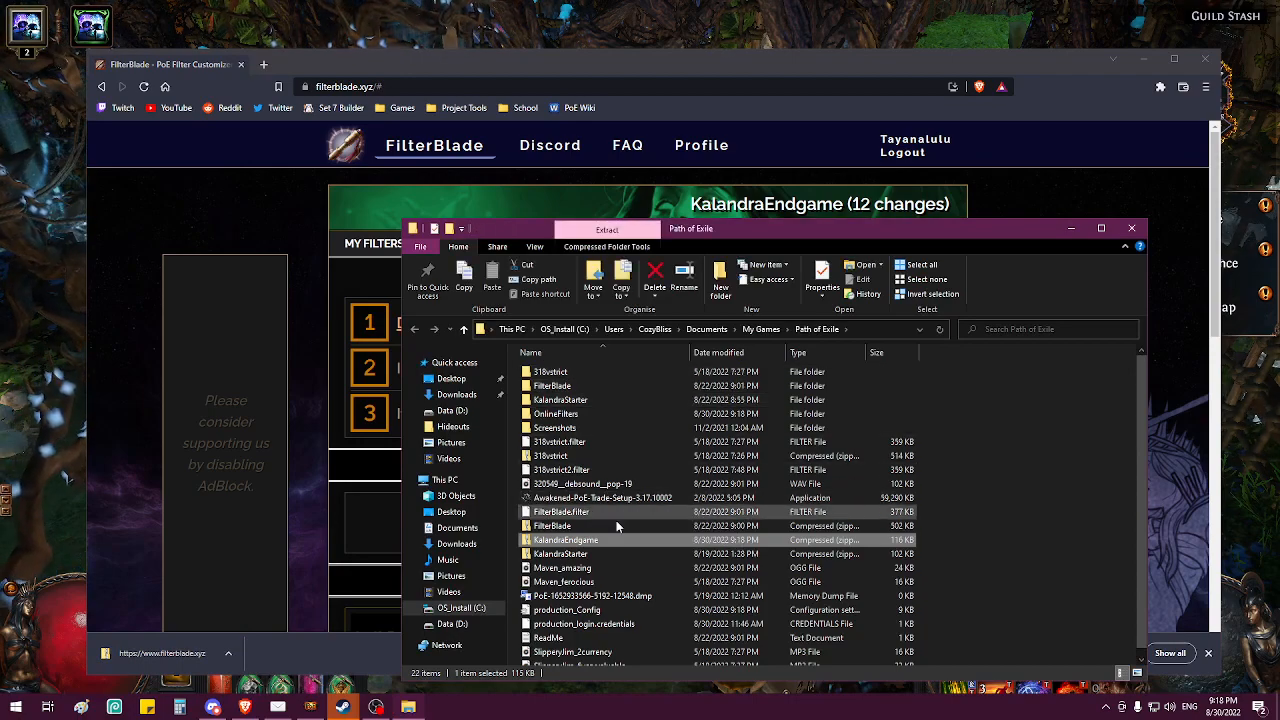
pyautogui.rightClick(604, 540)
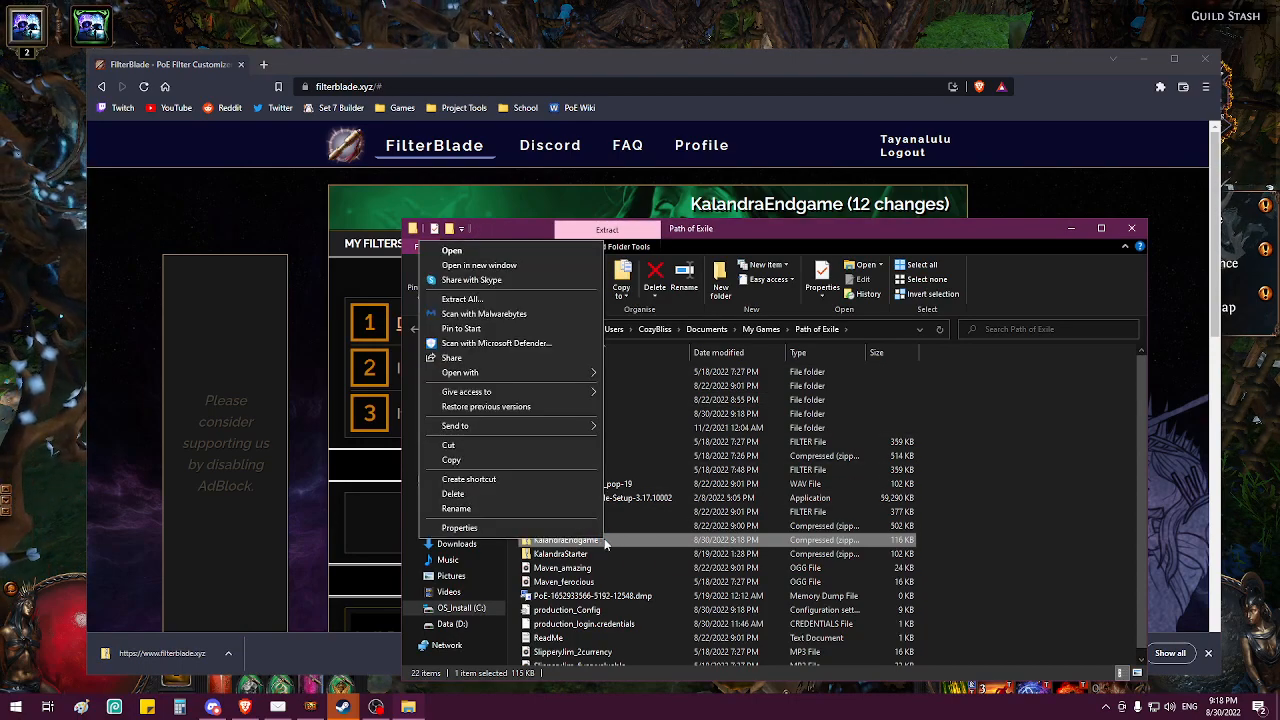
pyautogui.click(526, 297)
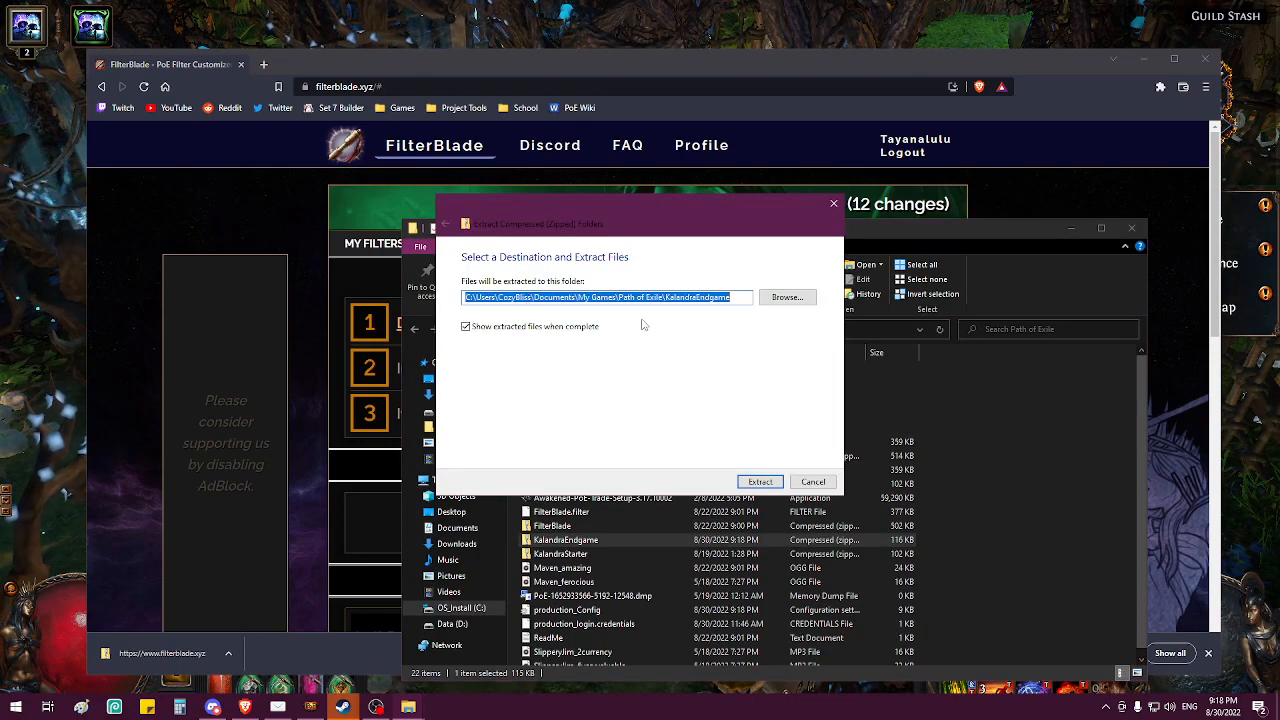
pyautogui.press('Return')
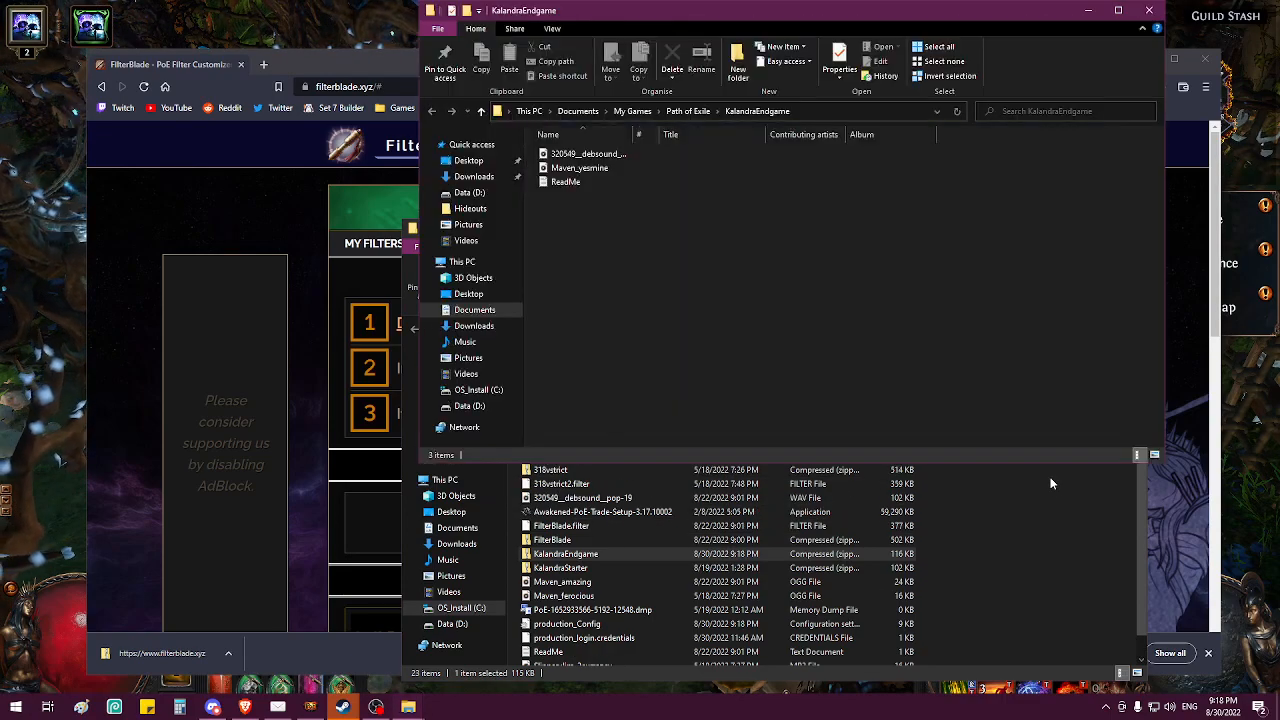
# Step: Copy all the extracted KalandraEndgame files into the Path of Exile folder, replacing the files with the same names
pyautogui.moveTo(668, 240); pyautogui.dragTo(518, 155)
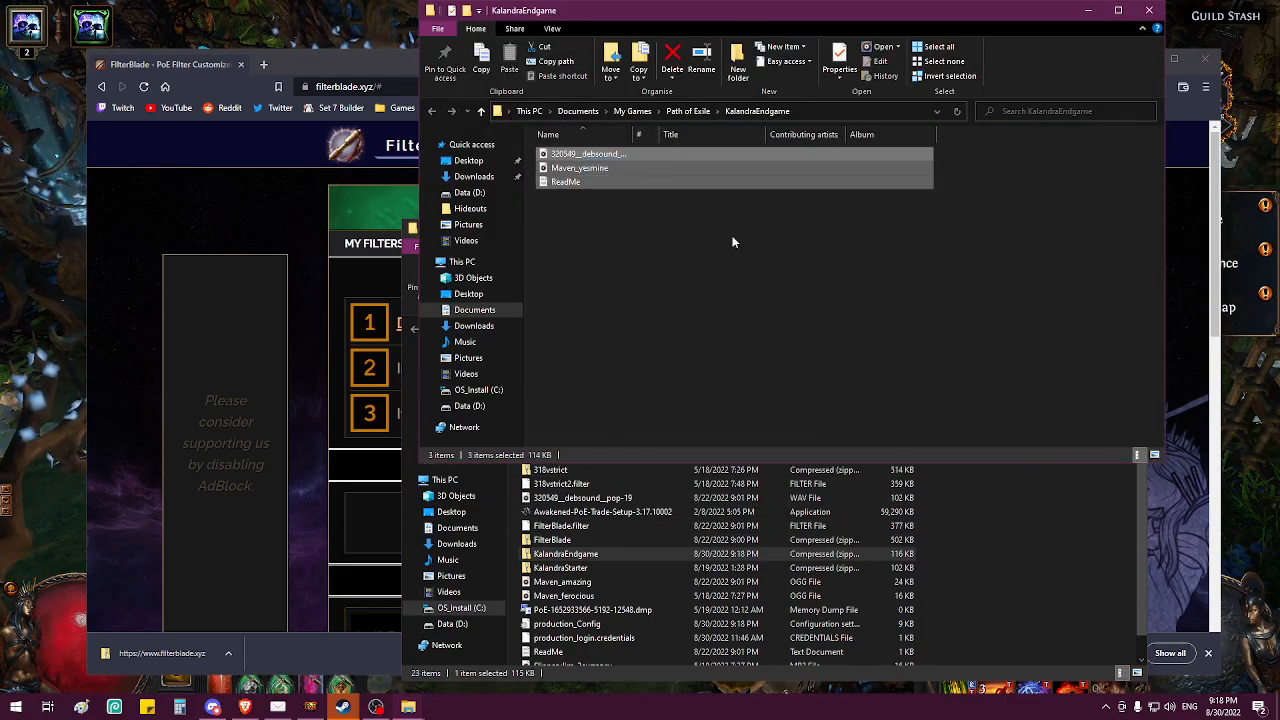
pyautogui.click(1012, 568)
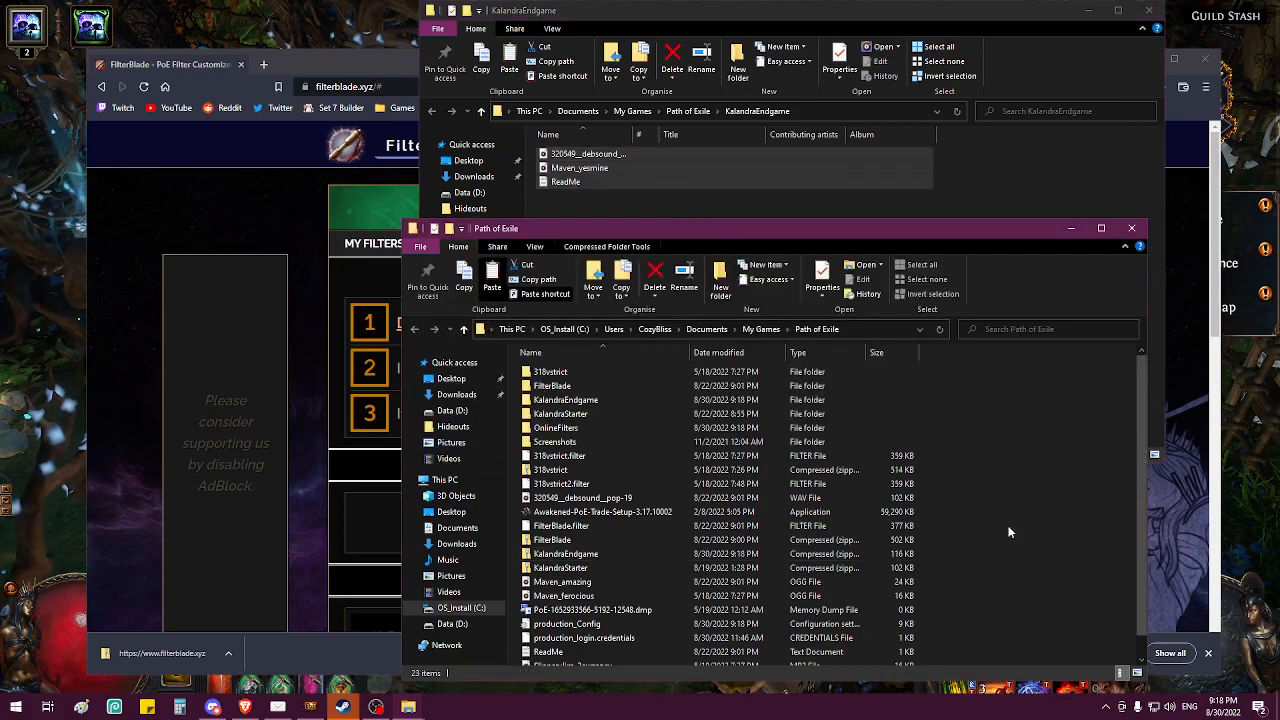
pyautogui.rightClick(988, 438)
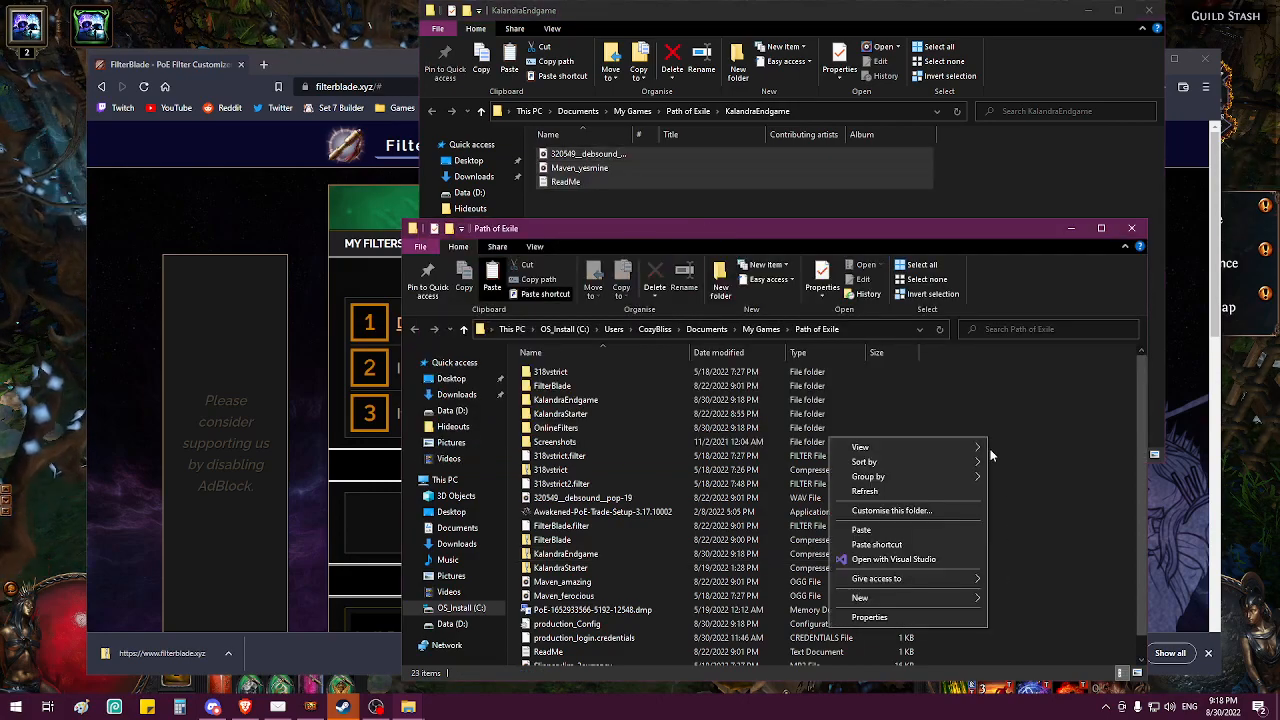
pyautogui.click(954, 530)
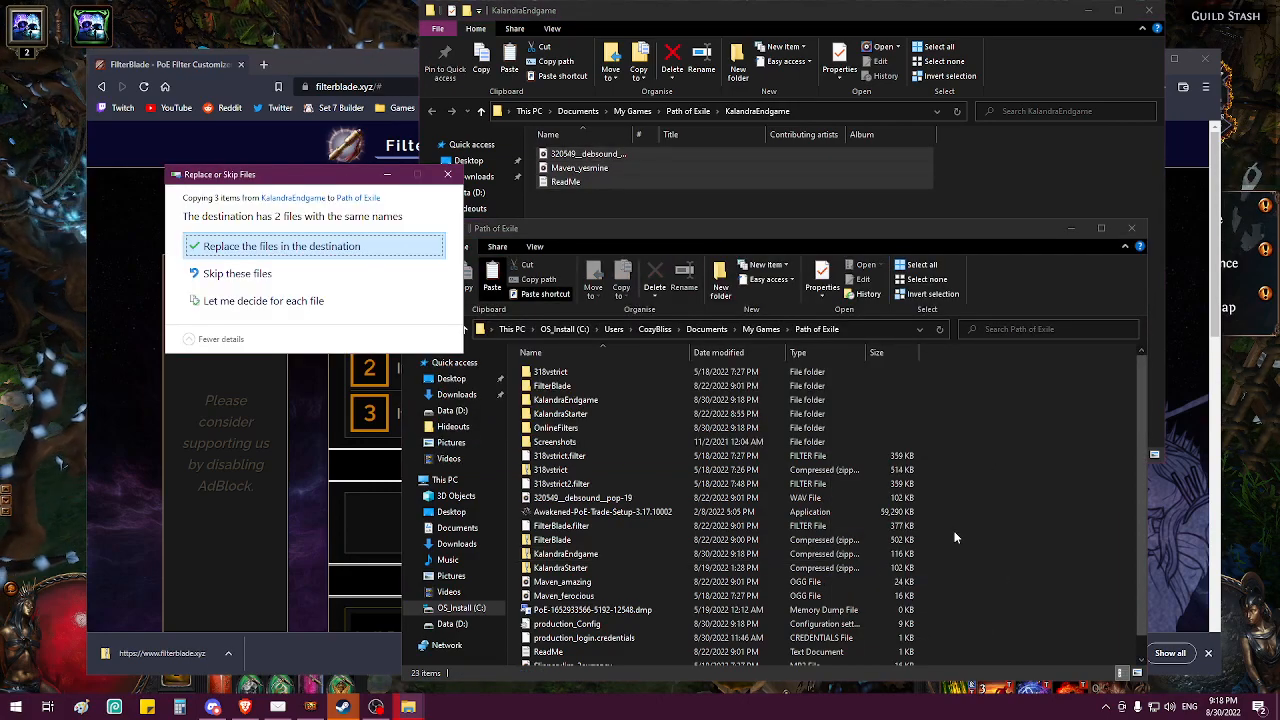
pyautogui.click(294, 247)
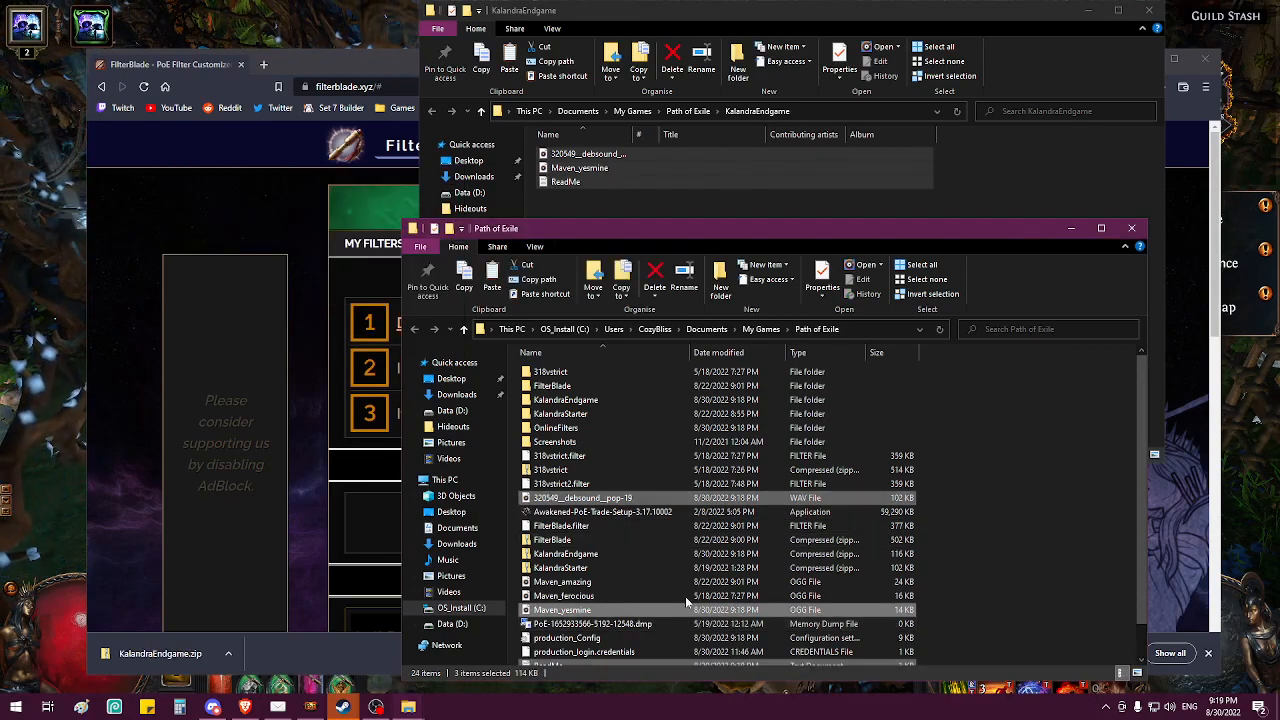
# Step: Switch to Path of Exile and select FilterBlade as the item filter in the game options
pyautogui.click(314, 203)
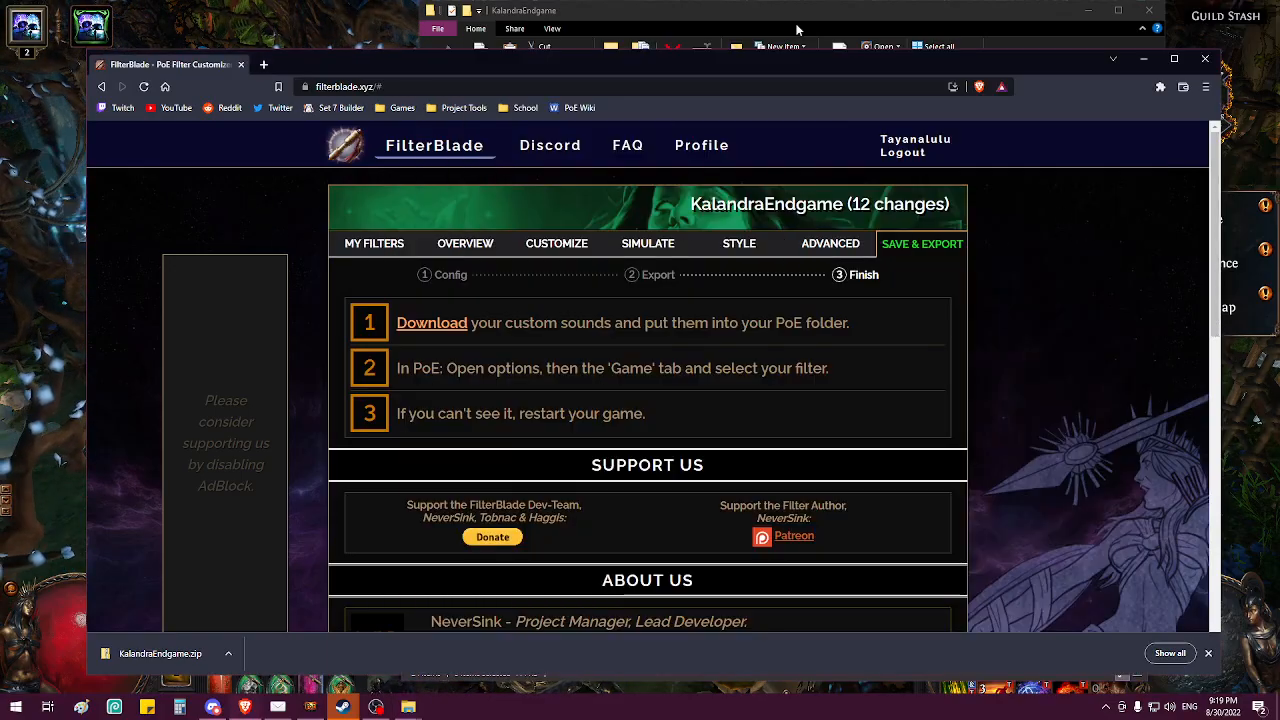
pyautogui.click(326, 26)
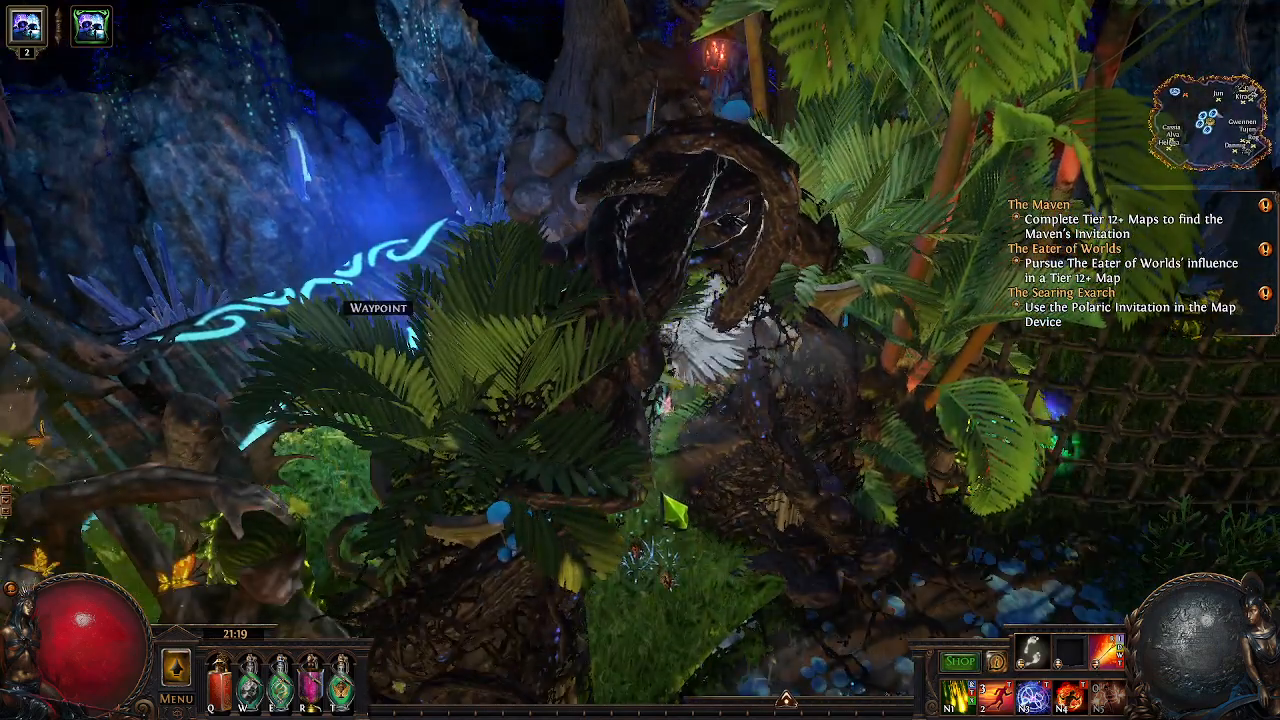
pyautogui.click(662, 510)
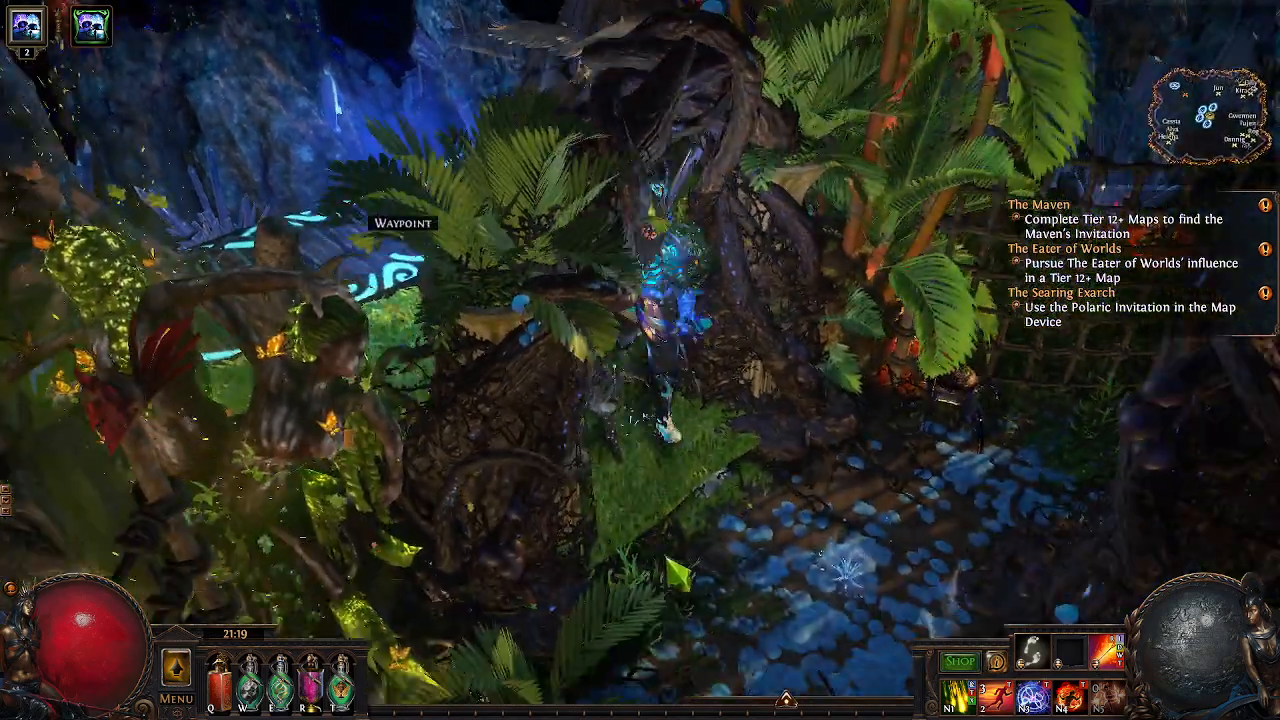
pyautogui.press('Escape')
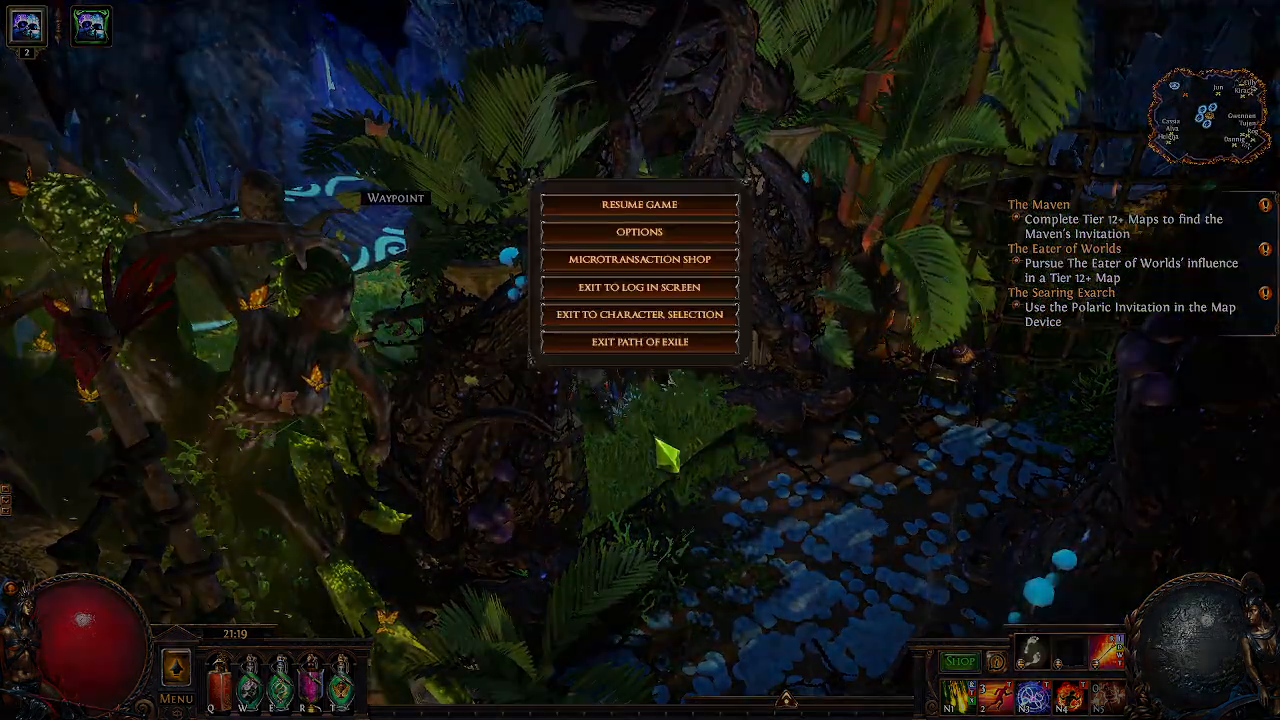
pyautogui.click(661, 238)
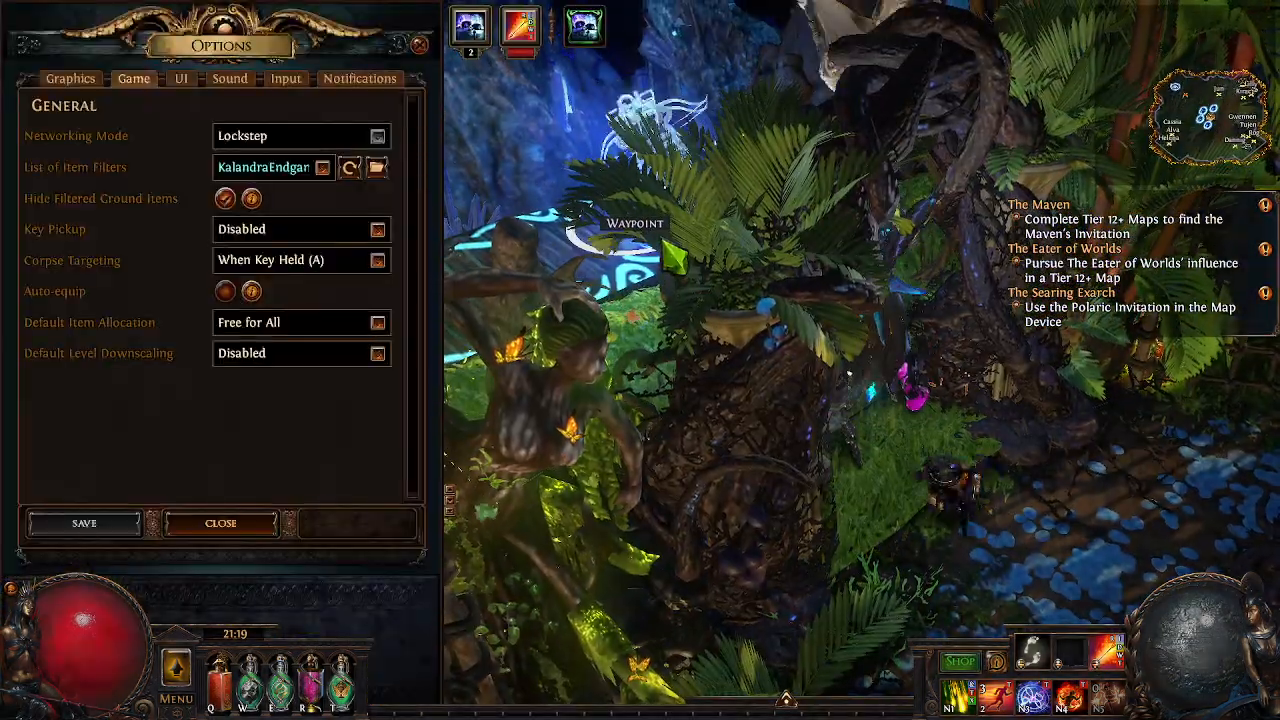
pyautogui.click(322, 168)
pyautogui.scroll(-2, 320, 200)
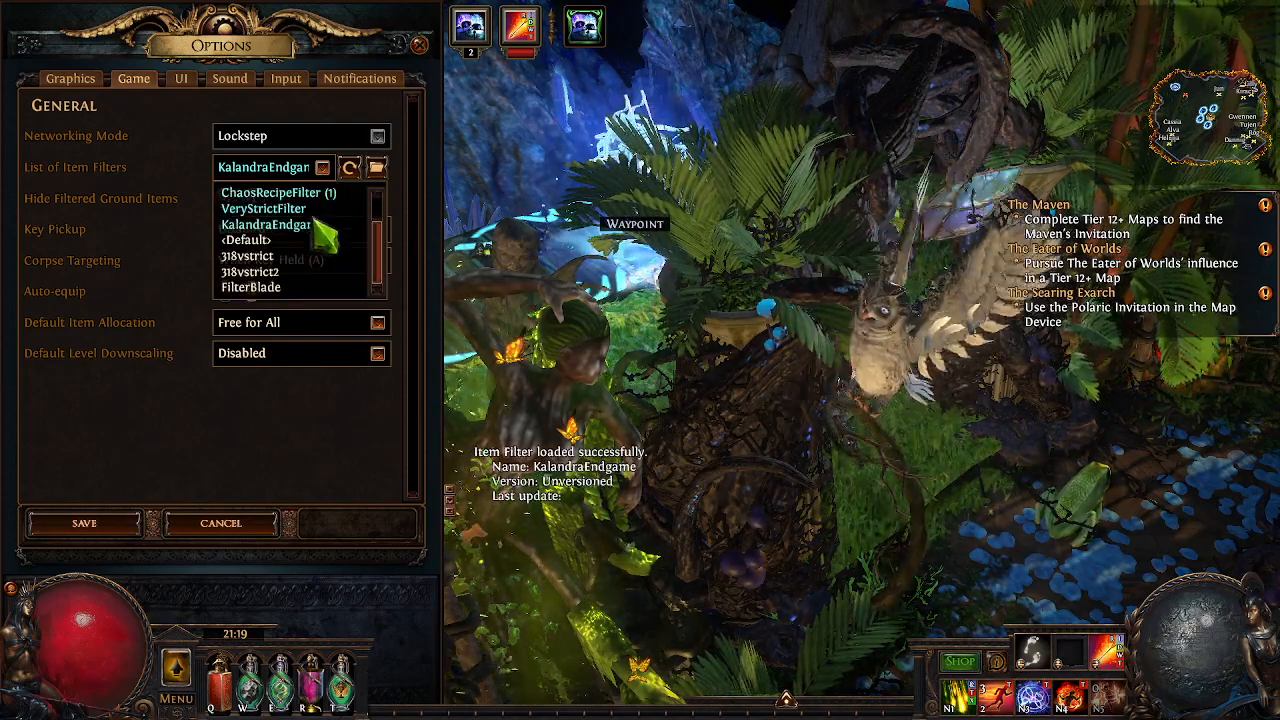
pyautogui.click(263, 288)
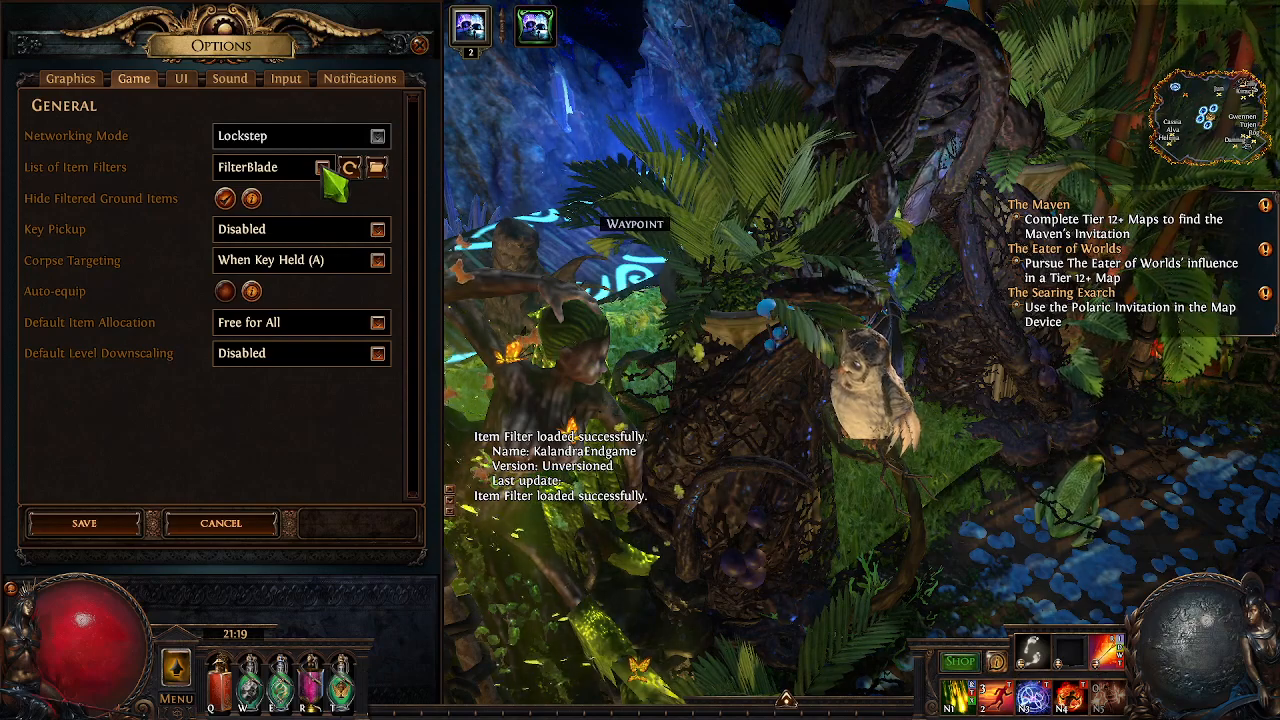
# Step: Switch back to FilterBlade in the browser and reopen the export choices for the KalandraEndgame filter
pyautogui.press('super')
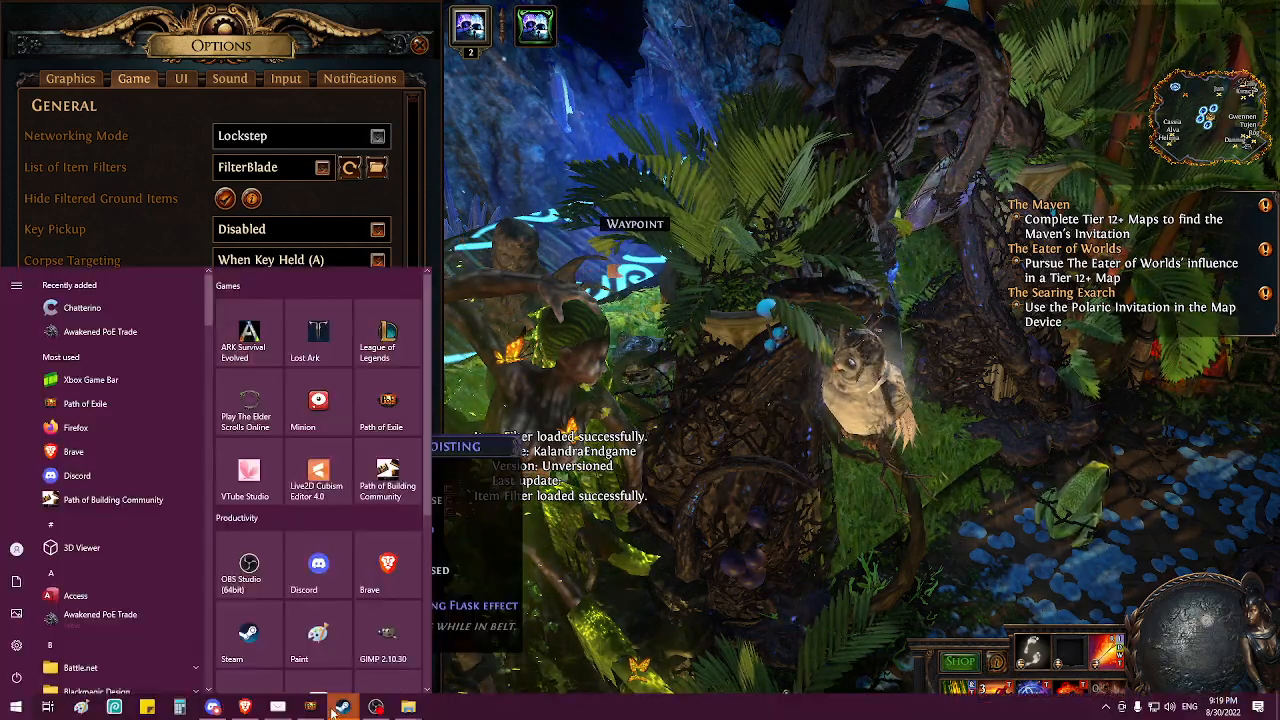
pyautogui.click(245, 707)
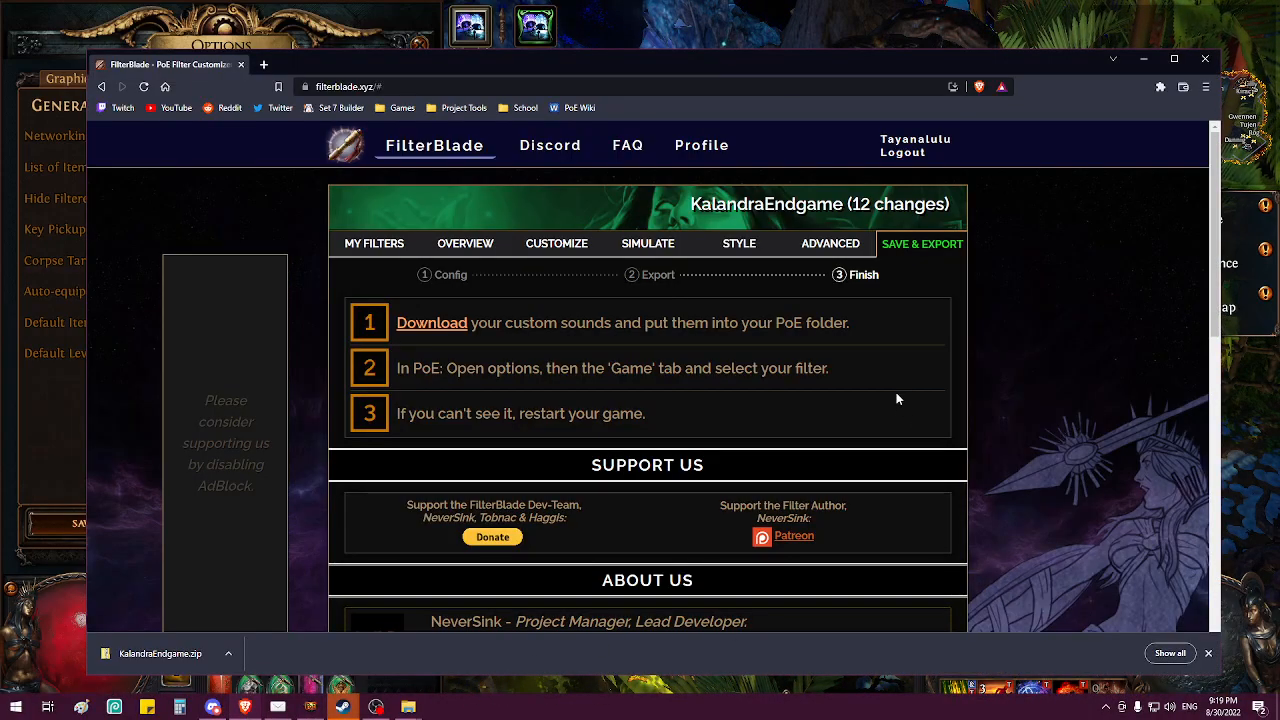
pyautogui.scroll(-1, 833, 325)
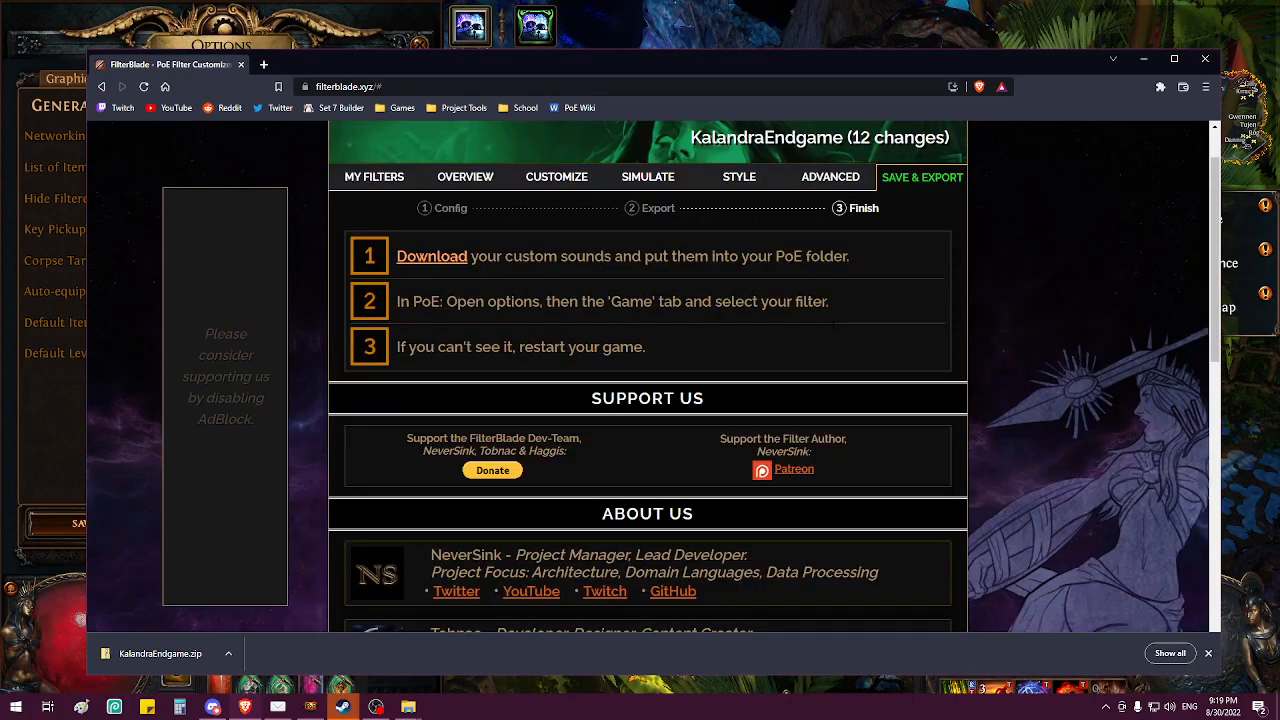
pyautogui.scroll(-3, 833, 330)
pyautogui.scroll(4, 828, 346)
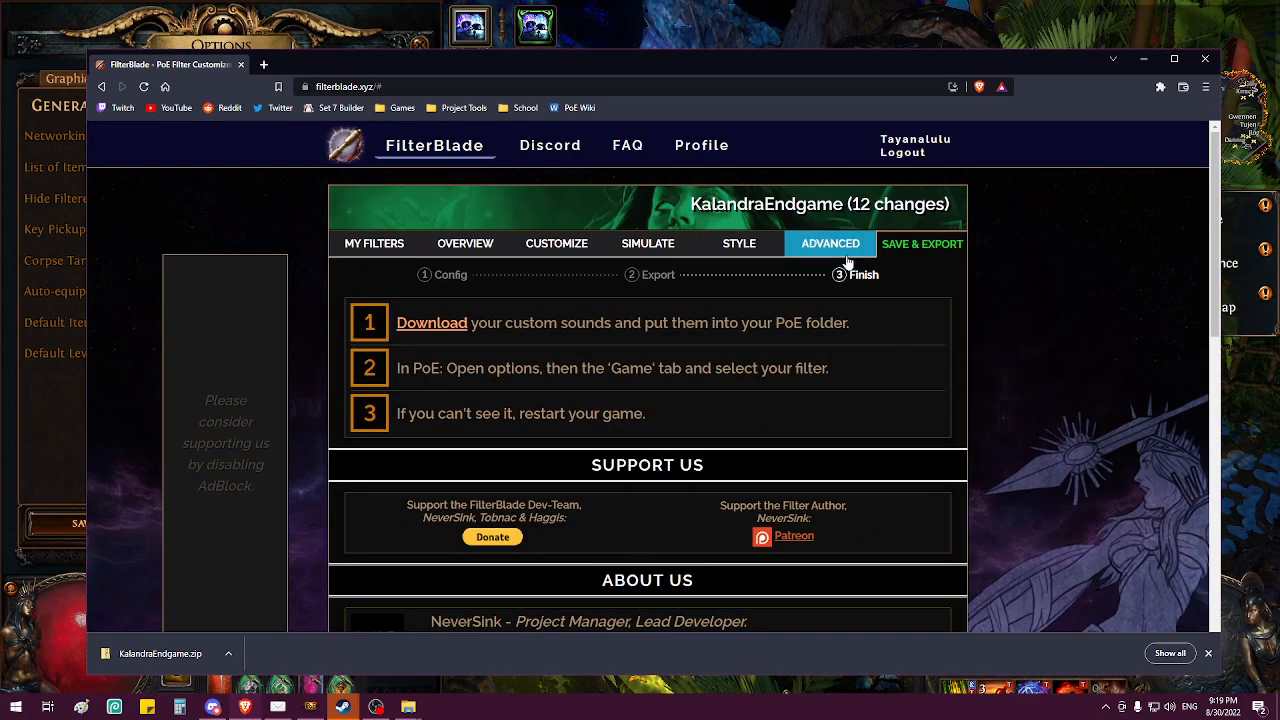
pyautogui.click(845, 256)
pyautogui.click(766, 249)
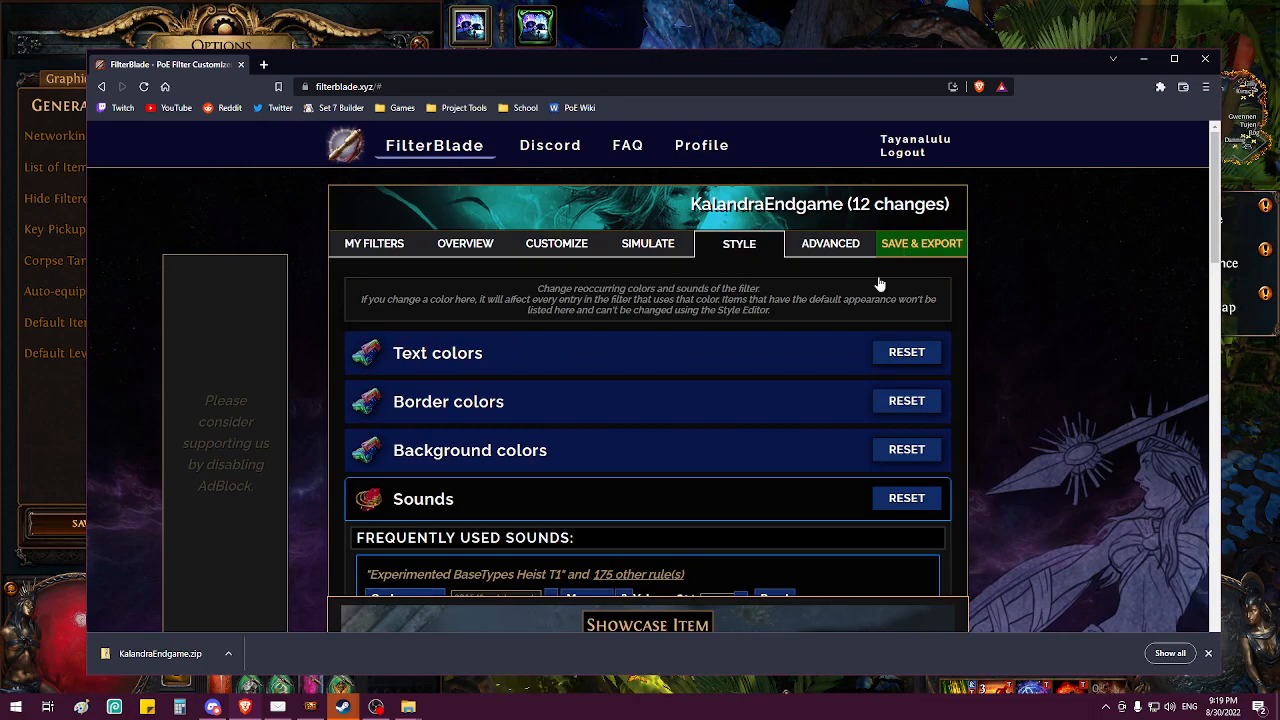
pyautogui.click(905, 252)
pyautogui.scroll(-1, 934, 370)
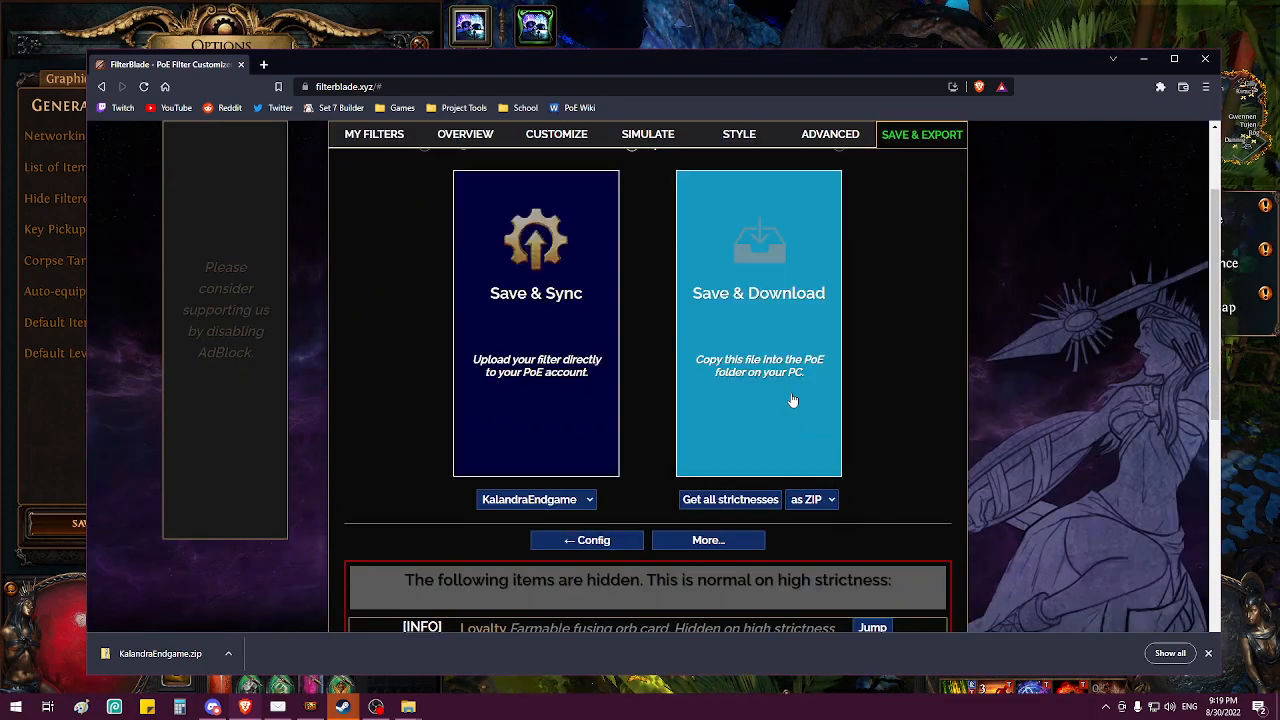
# Step: Save and download the filter with its custom sounds as KalandraEndgame (1) into Documents\My Games\Path of Exile
pyautogui.click(736, 411)
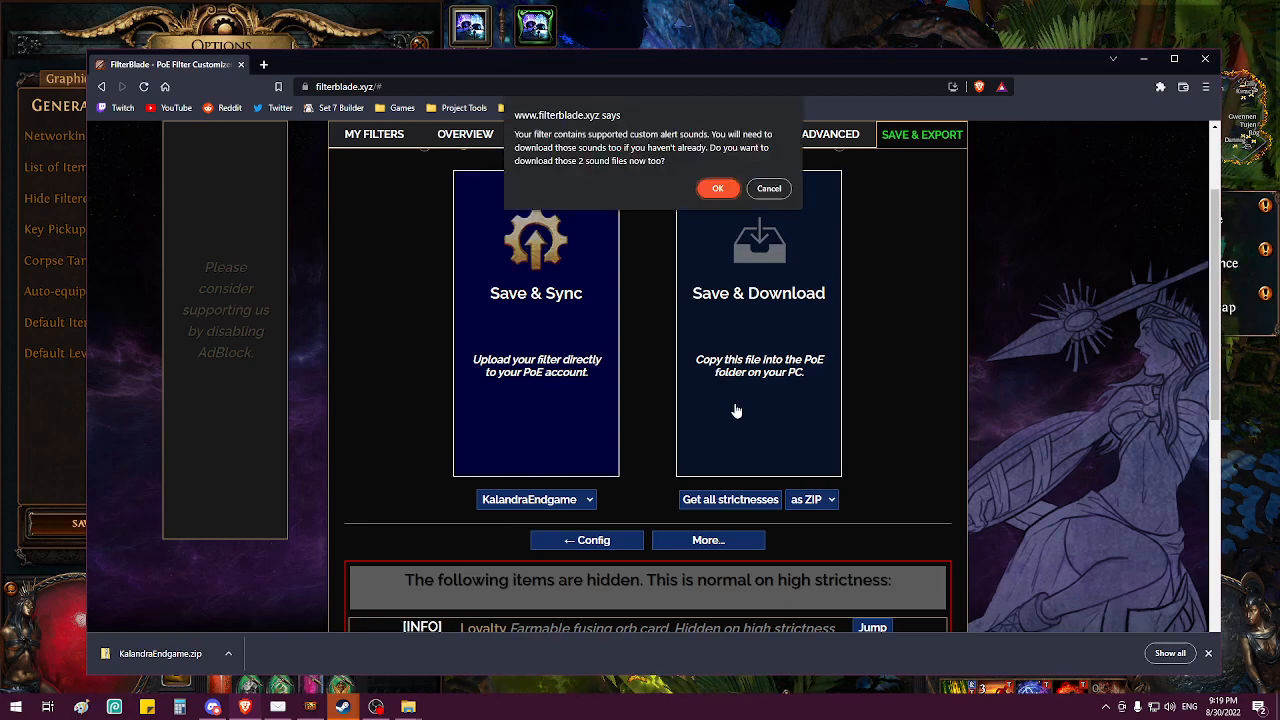
pyautogui.click(728, 191)
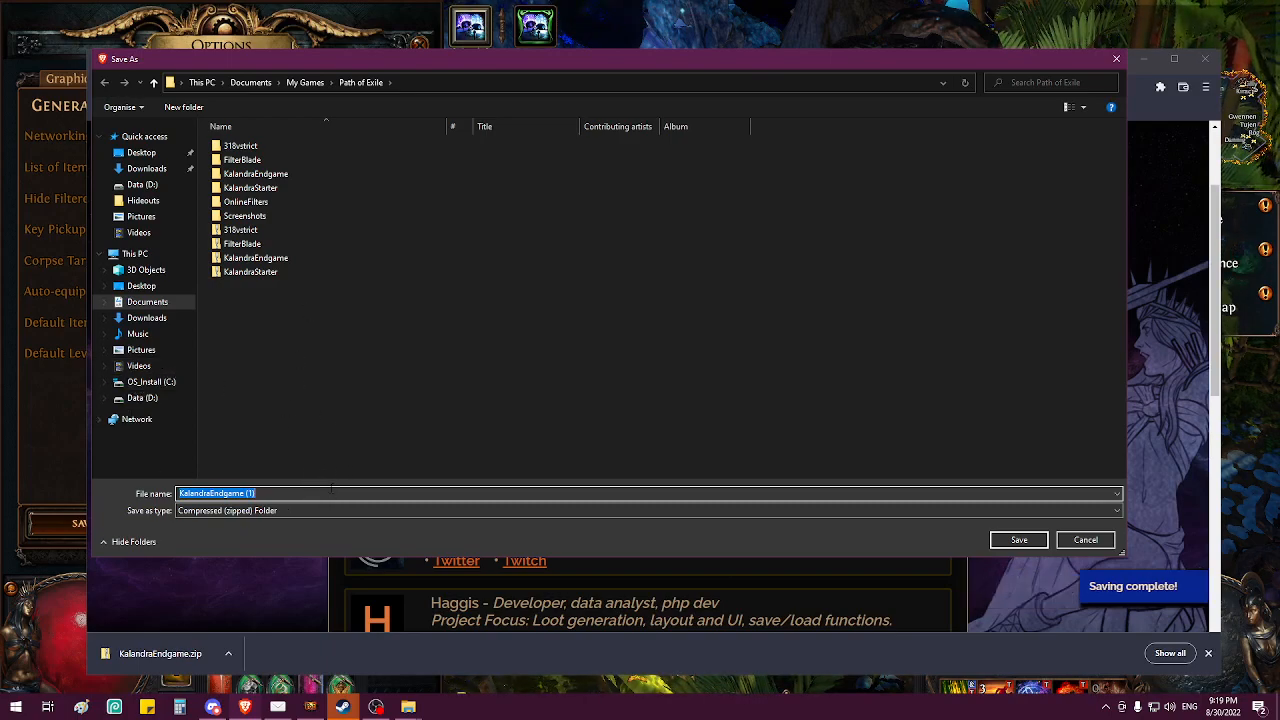
pyautogui.click(1018, 540)
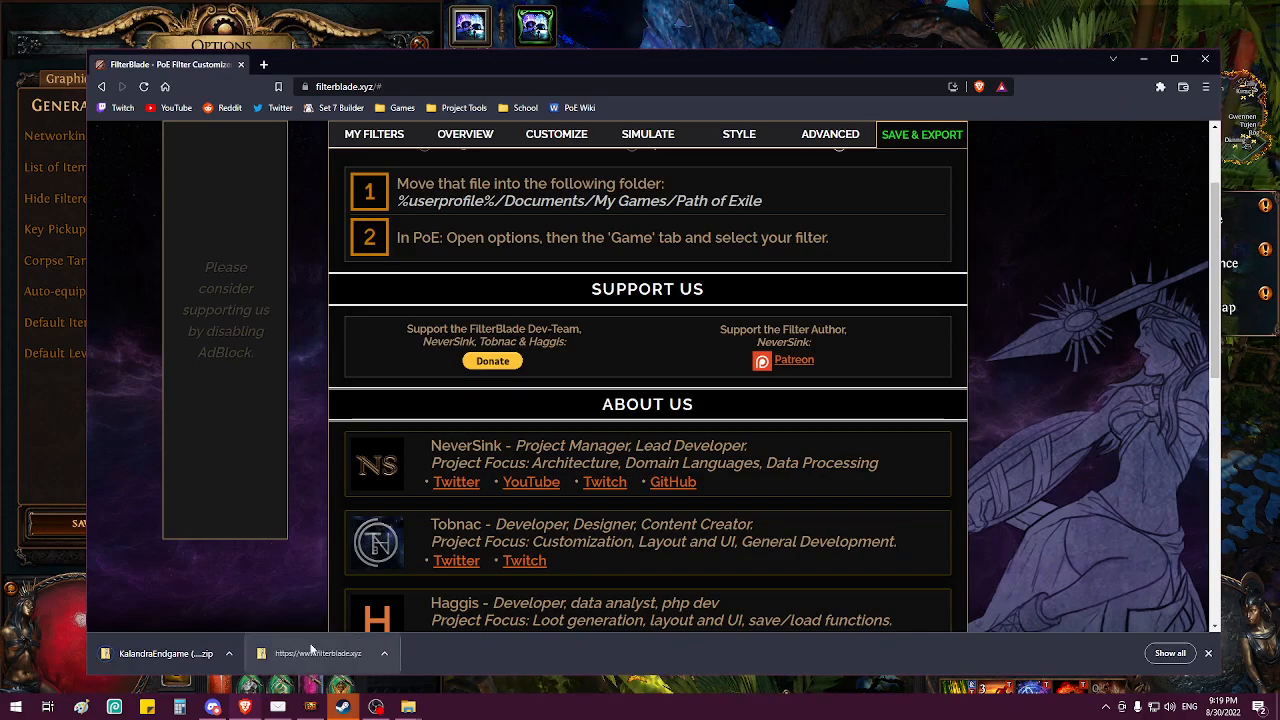
# Step: Show the downloaded KalandraEndgame (1) archive in its folder and extract it into a KalandraEndgame (1) subfolder
pyautogui.rightClick(147, 657)
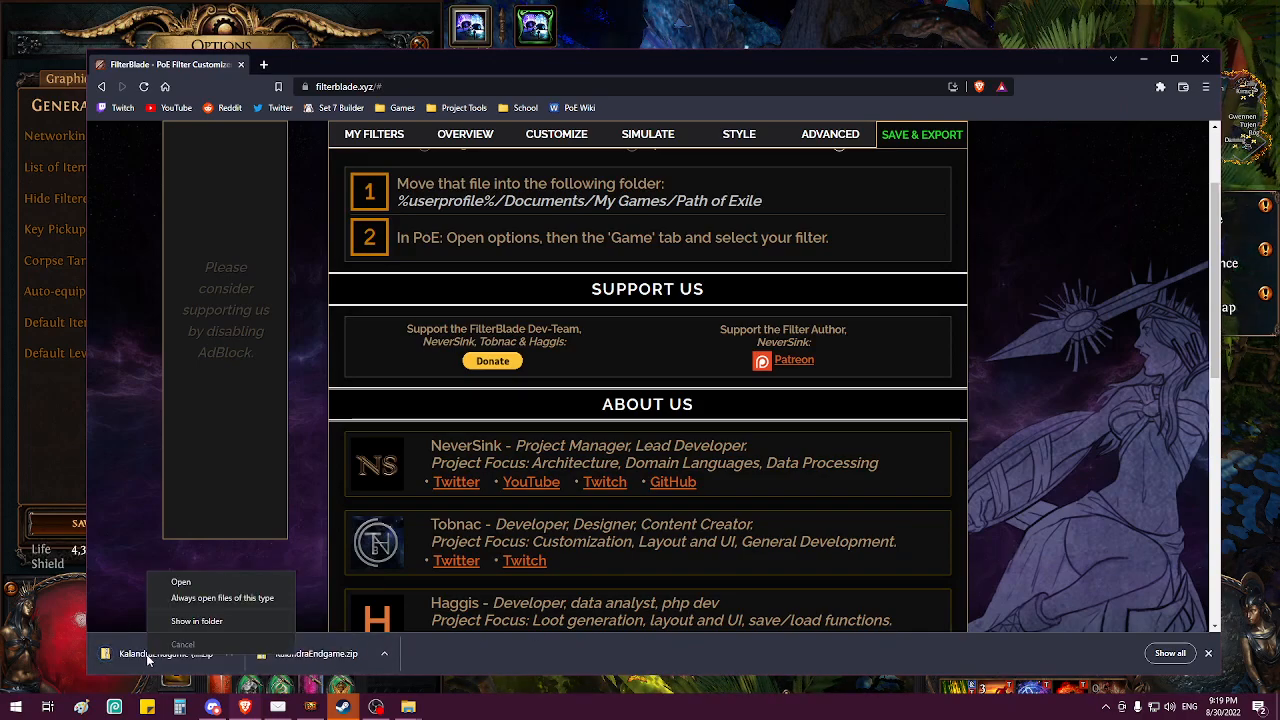
pyautogui.click(197, 621)
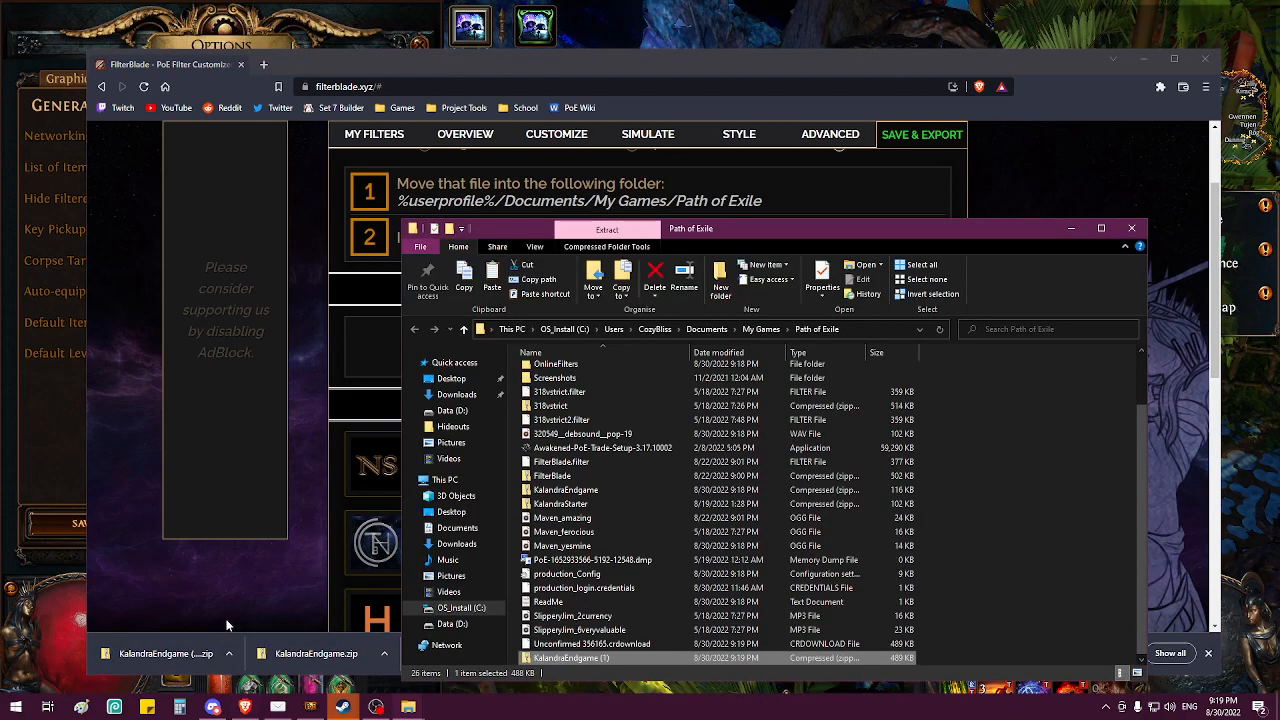
pyautogui.rightClick(597, 663)
pyautogui.click(521, 405)
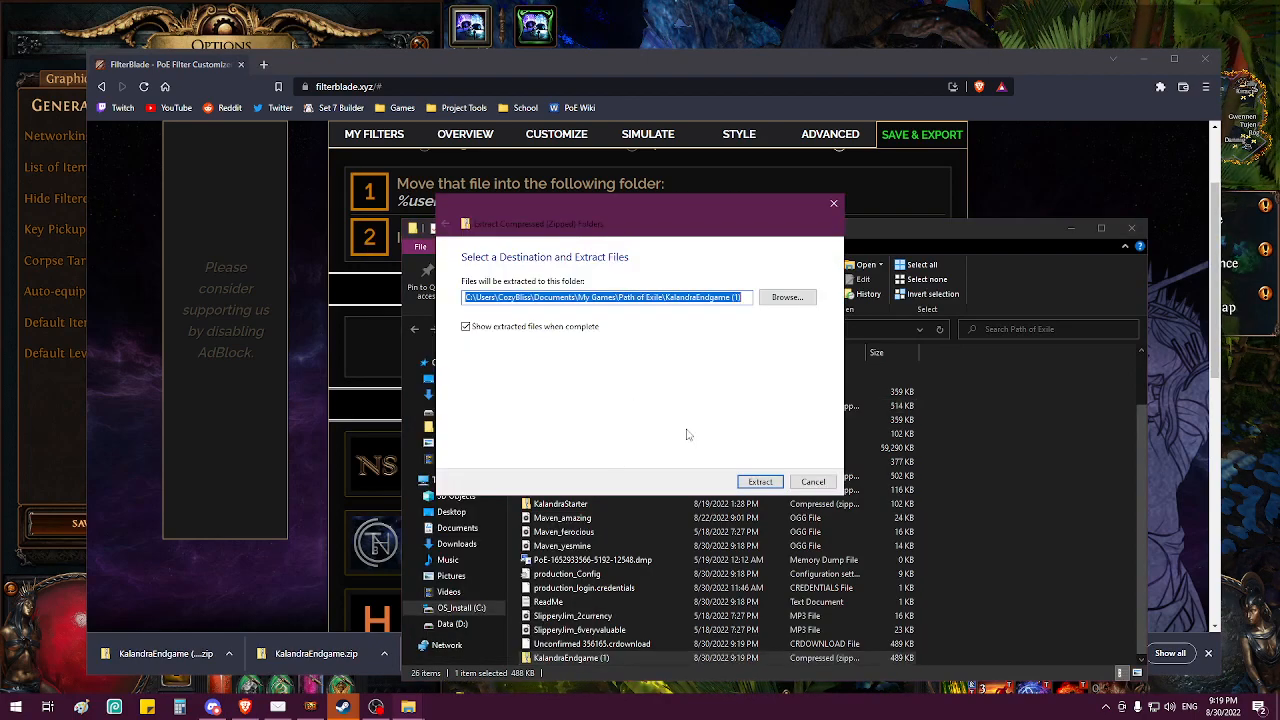
pyautogui.click(754, 484)
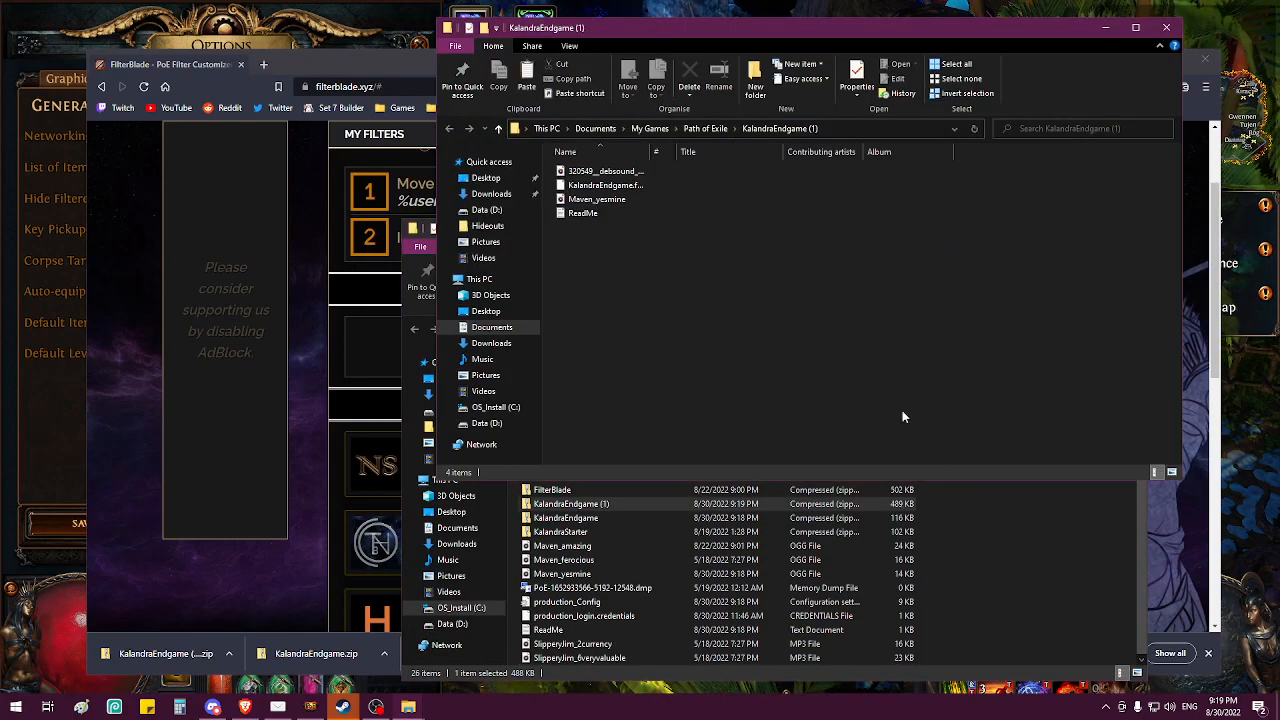
# Step: Copy all the extracted KalandraEndgame (1) files into the Path of Exile folder, replacing the files with the same names
pyautogui.moveTo(634, 228); pyautogui.dragTo(614, 200)
pyautogui.rightClick(614, 201)
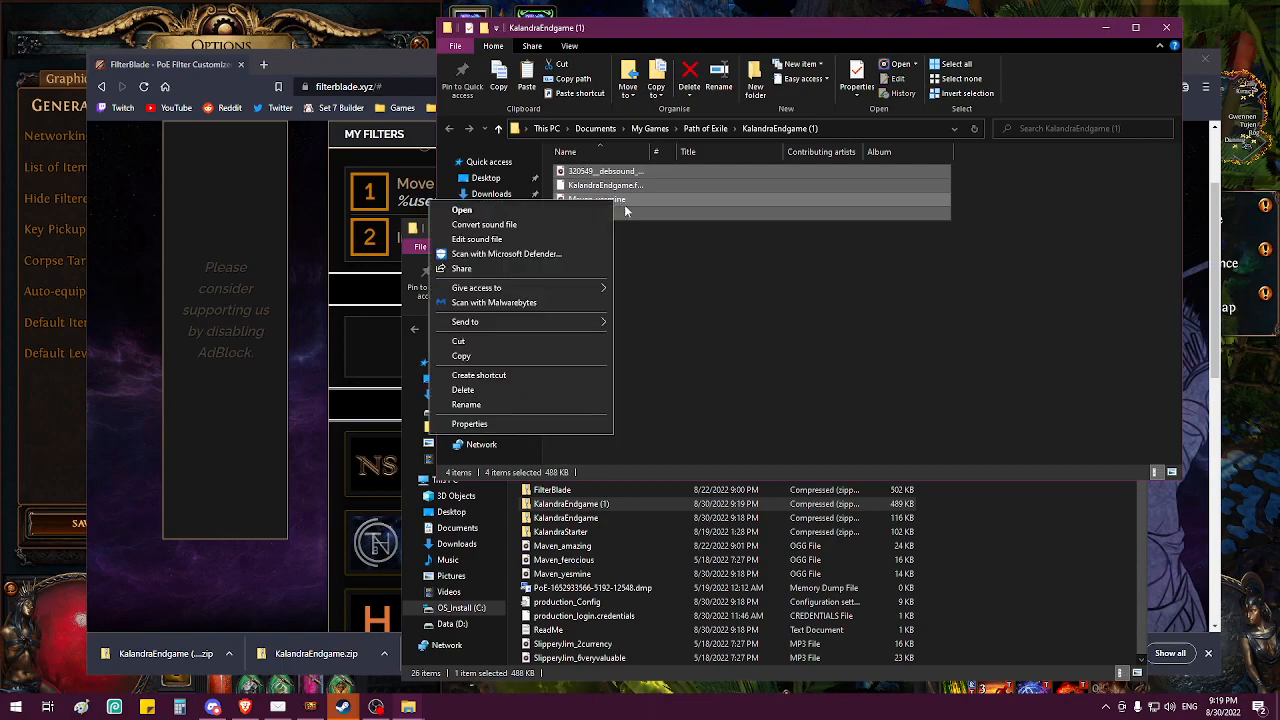
pyautogui.click(589, 346)
pyautogui.click(967, 550)
pyautogui.rightClick(967, 550)
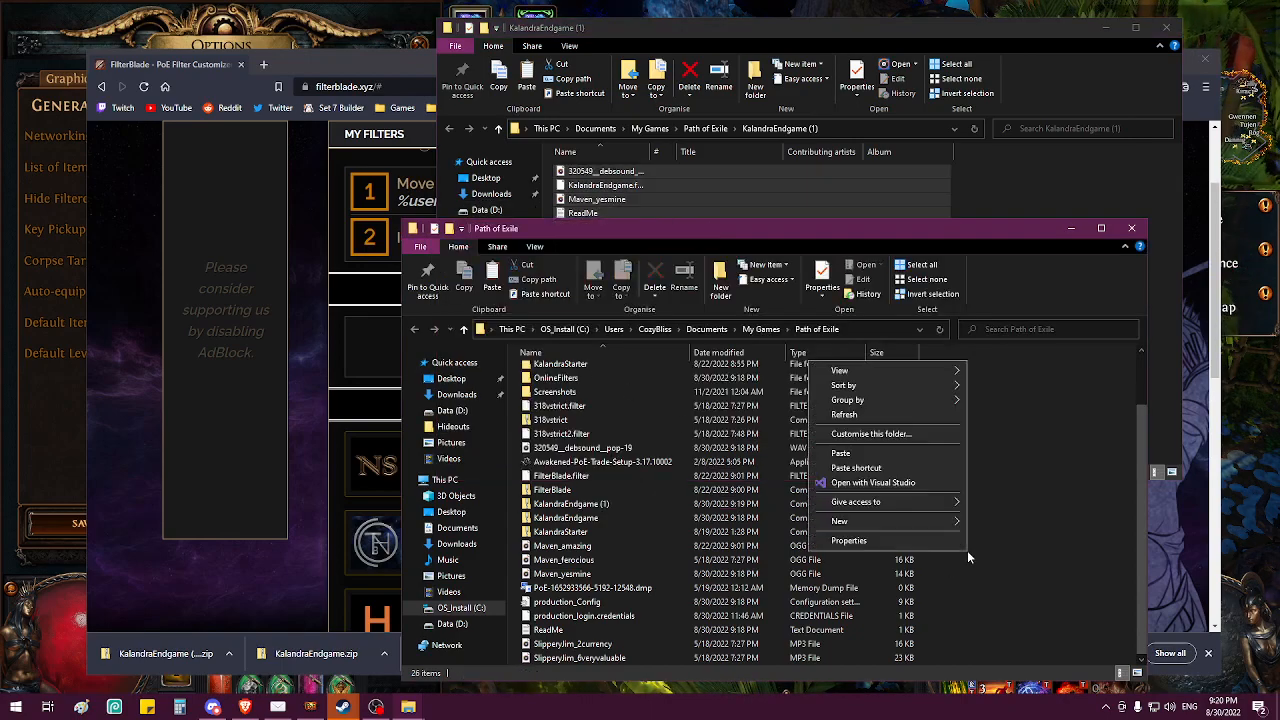
pyautogui.click(920, 458)
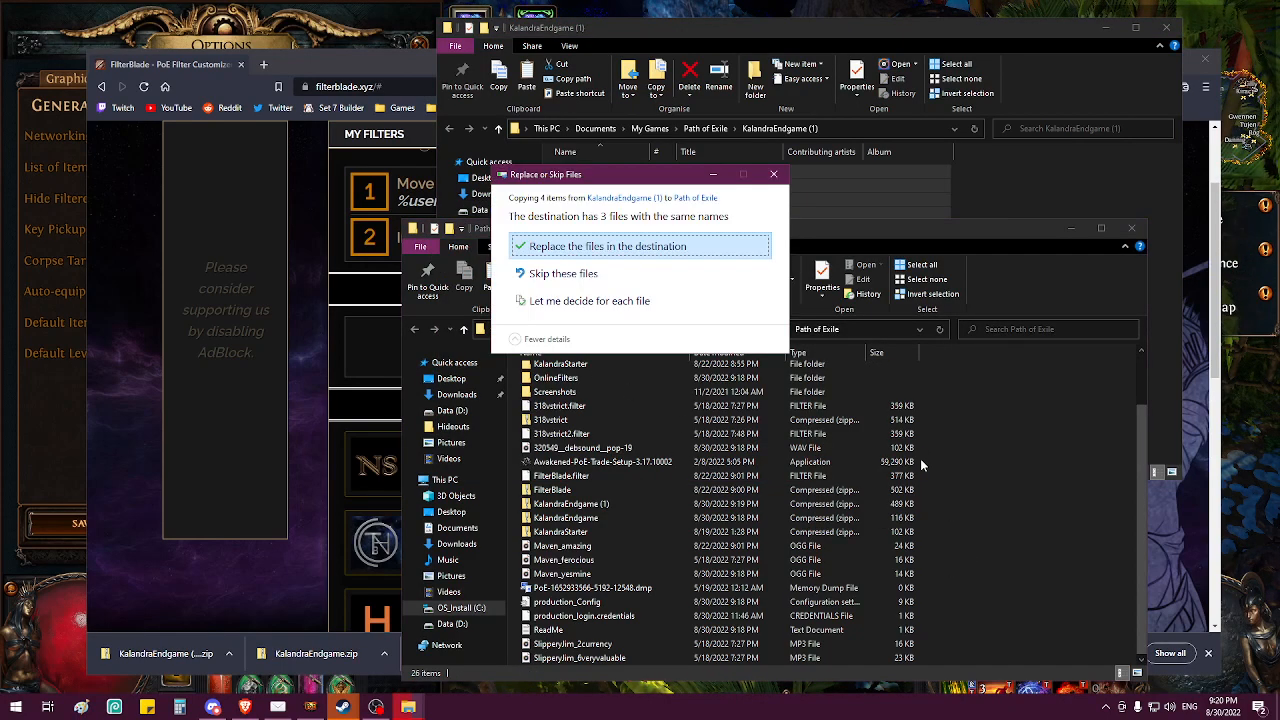
pyautogui.click(659, 261)
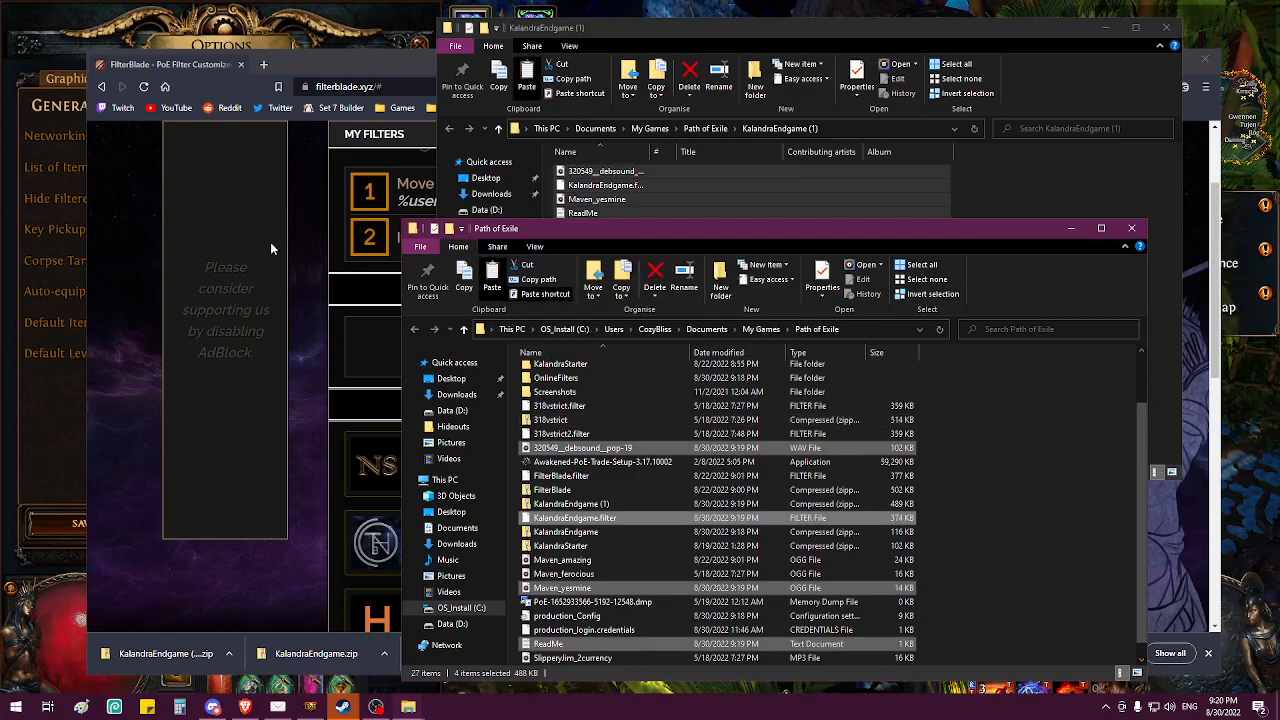
# Step: Switch to Path of Exile, choose the locally installed KalandraEndgame item filter, save the options, and close them
pyautogui.hotkey('alt', 'Tab')
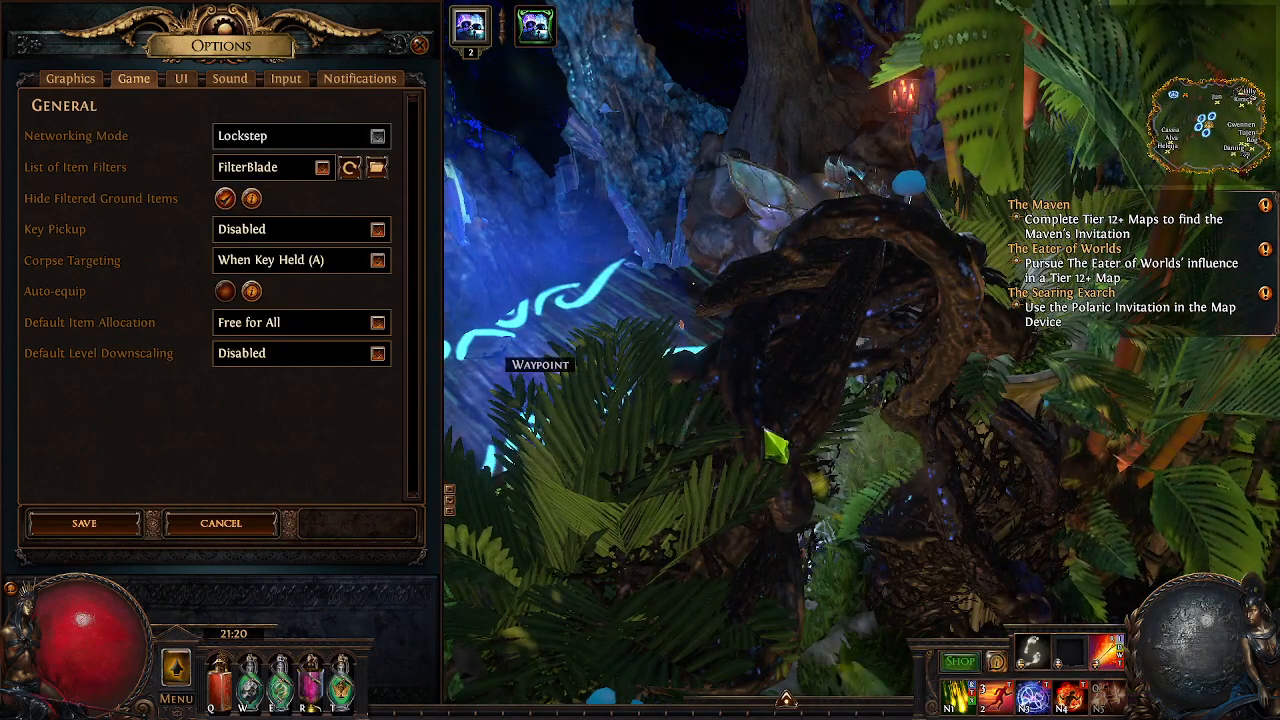
pyautogui.click(295, 172)
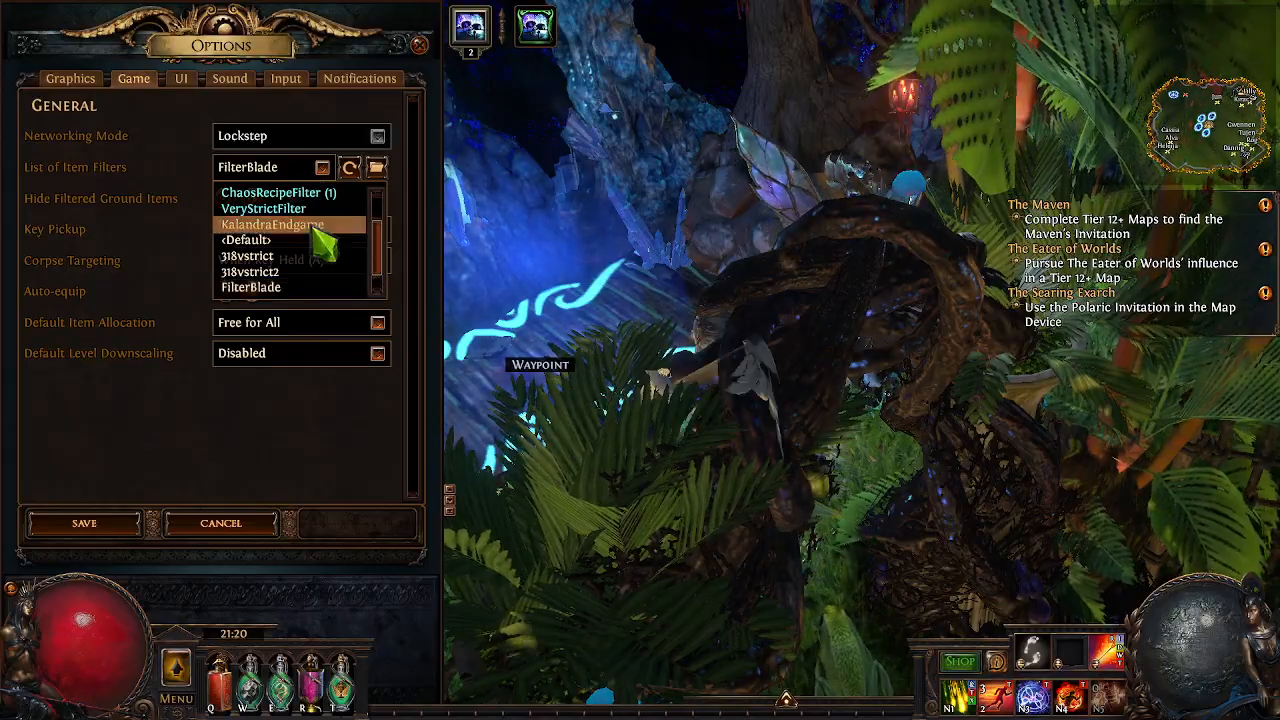
pyautogui.scroll(-1, 316, 230)
pyautogui.click(318, 288)
pyautogui.click(126, 521)
pyautogui.click(212, 525)
# Step: Walk to the stash in the hideout, open it, and take ten items of a currency stack into the inventory
pyautogui.moveTo(740, 632)
pyautogui.mouseDown()
pyautogui.moveTo(974, 426)
pyautogui.moveTo(940, 340)
pyautogui.moveTo(649, 423)
pyautogui.mouseUp()
pyautogui.click(773, 333)
pyautogui.moveTo(763, 318)
pyautogui.mouseDown()
pyautogui.moveTo(782, 404)
pyautogui.moveTo(784, 273)
pyautogui.moveTo(646, 309)
pyautogui.mouseUp()
pyautogui.click(700, 286)
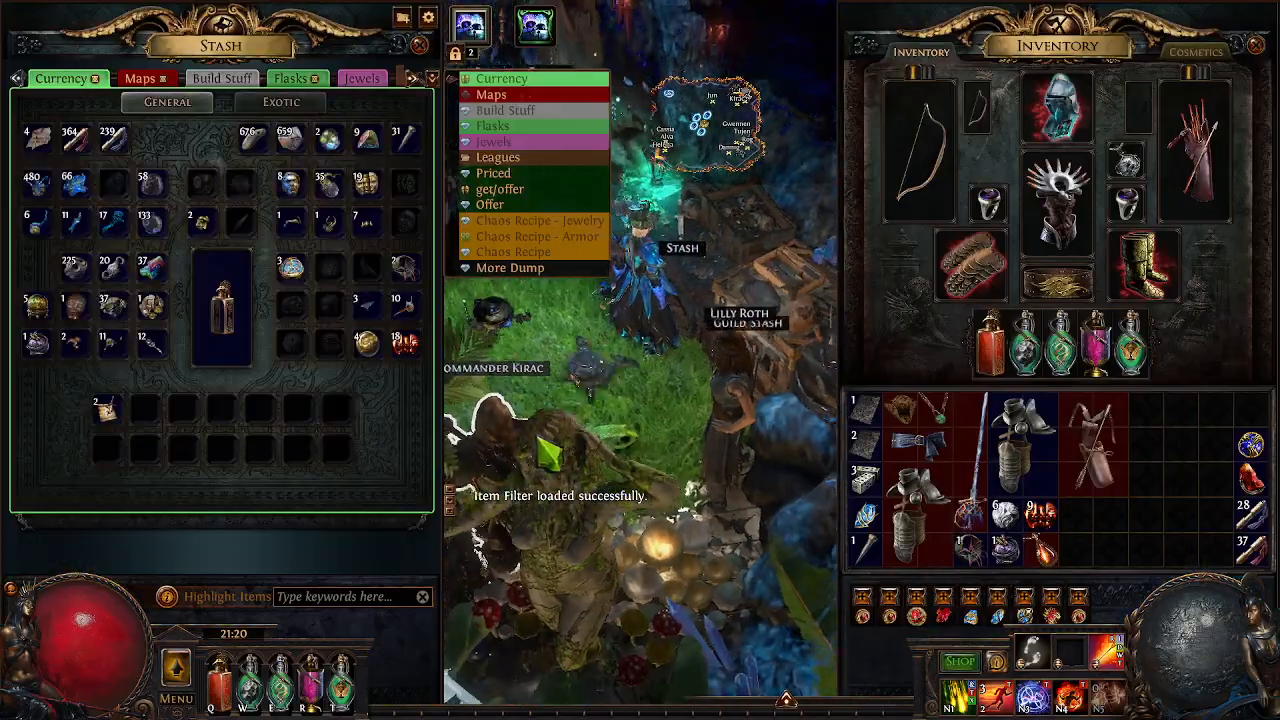
pyautogui.keyDown('ctrl'); pyautogui.click(381, 199); pyautogui.keyUp('ctrl')
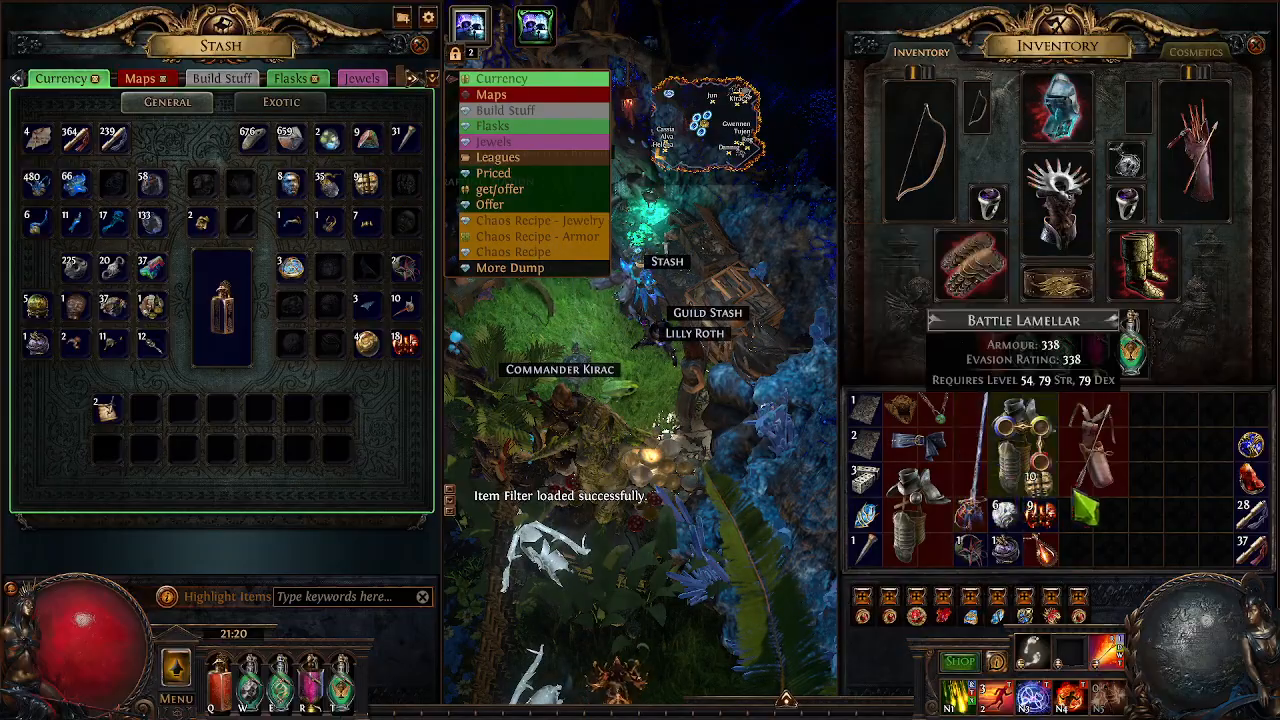
# Step: Close the stash, walk to the hideout's waypoint, and travel to the Azurite Mine
pyautogui.moveTo(610, 317)
pyautogui.mouseDown()
pyautogui.moveTo(496, 460)
pyautogui.moveTo(413, 299)
pyautogui.moveTo(430, 256)
pyautogui.moveTo(550, 202)
pyautogui.mouseUp()
pyautogui.click(550, 202)
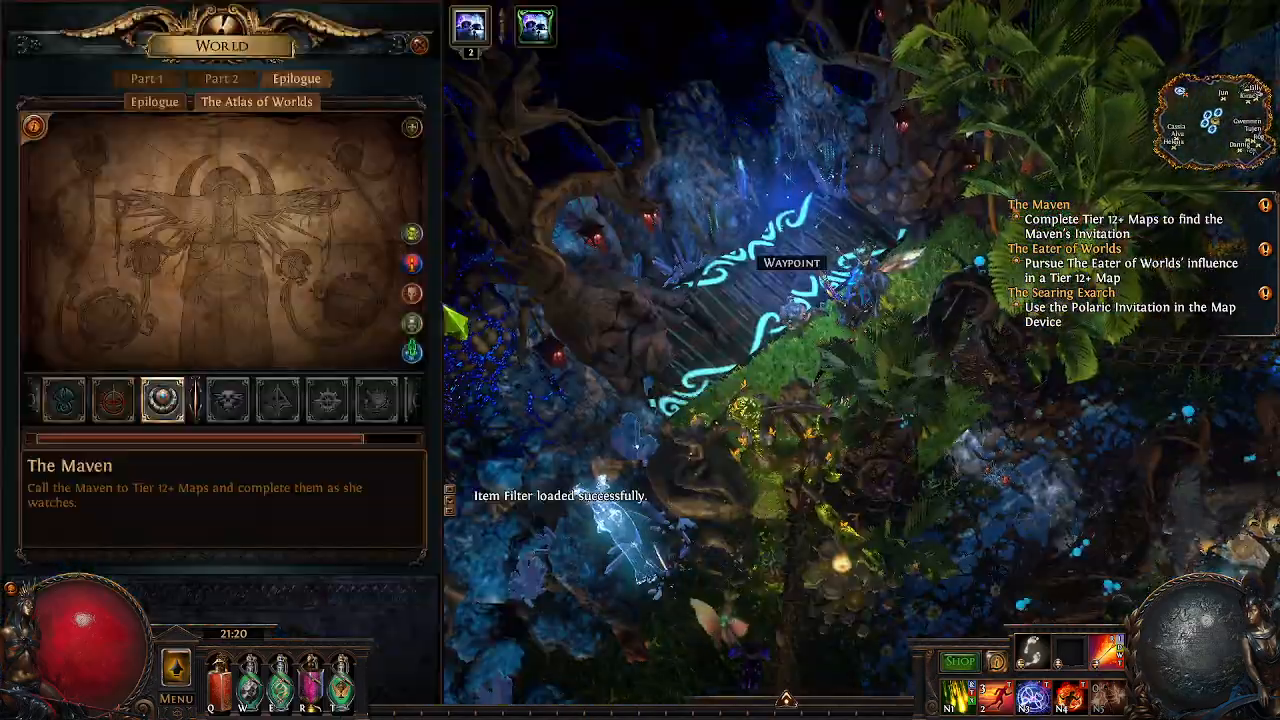
pyautogui.click(418, 285)
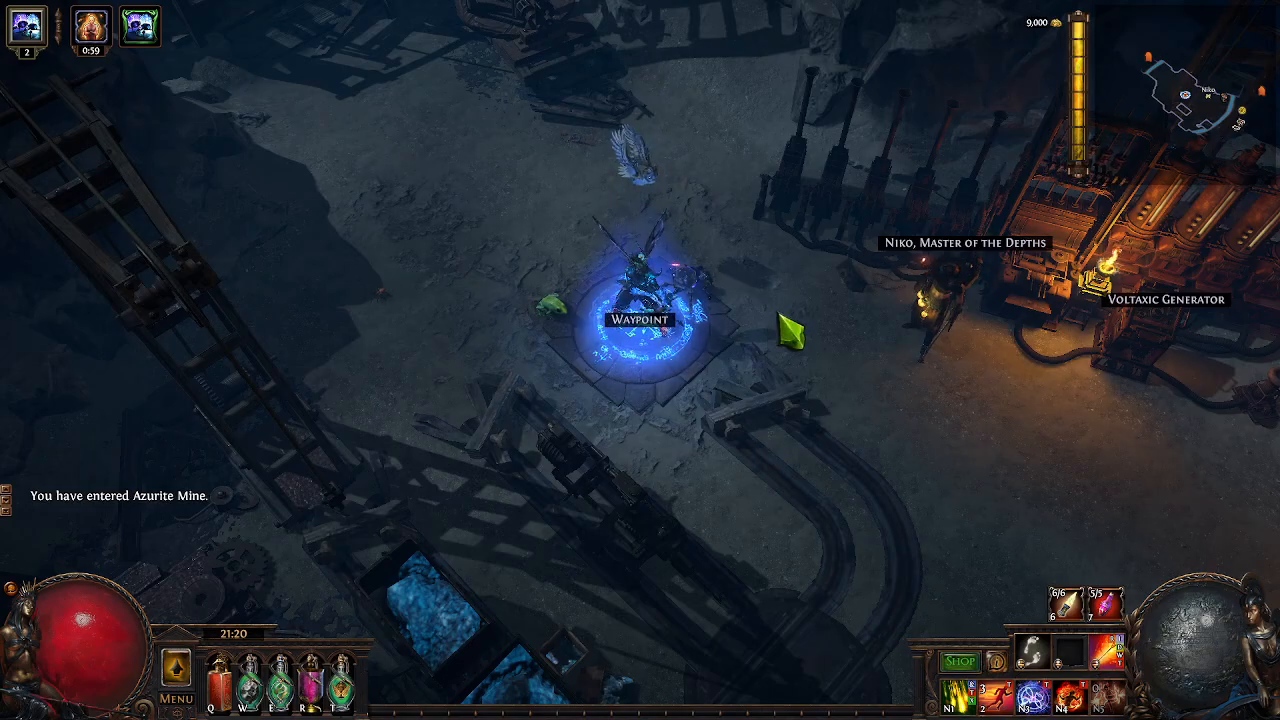
# Step: Walk to open ground near the Subterranean Chart, drop the stack of ten currency items, and return it to the inventory
pyautogui.moveTo(778, 314)
pyautogui.mouseDown()
pyautogui.moveTo(1014, 426)
pyautogui.moveTo(723, 554)
pyautogui.moveTo(637, 414)
pyautogui.mouseUp()
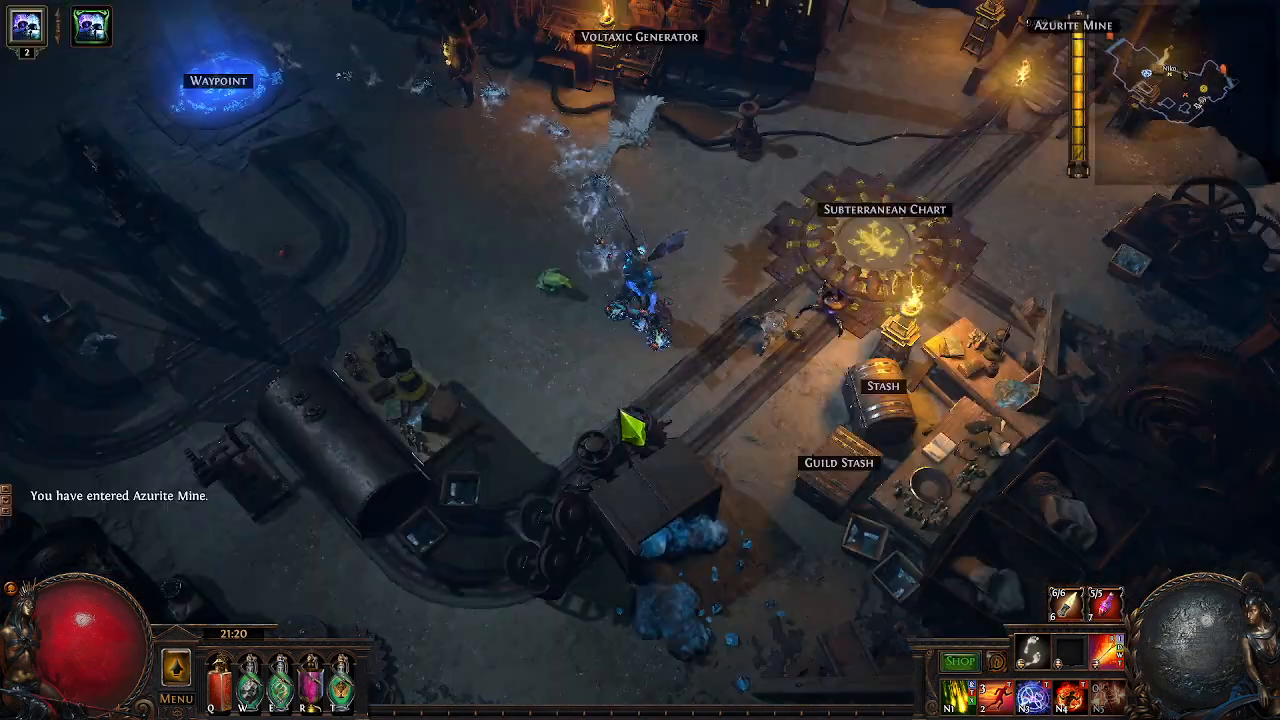
pyautogui.press('i')
pyautogui.click(370, 290)
pyautogui.click(438, 334)
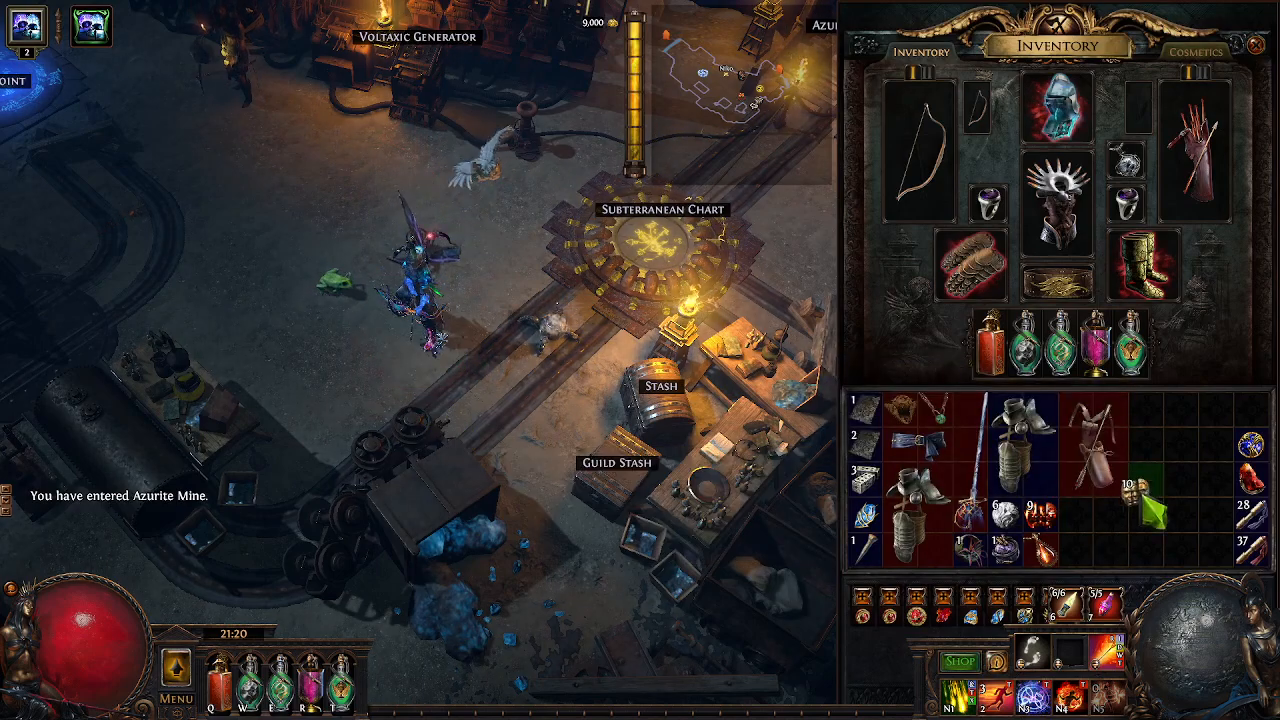
pyautogui.click(1145, 443)
# Step: Drop the Shore Map on the ground to check its filter label, and return it to the inventory
pyautogui.click(900, 410)
pyautogui.click(240, 300)
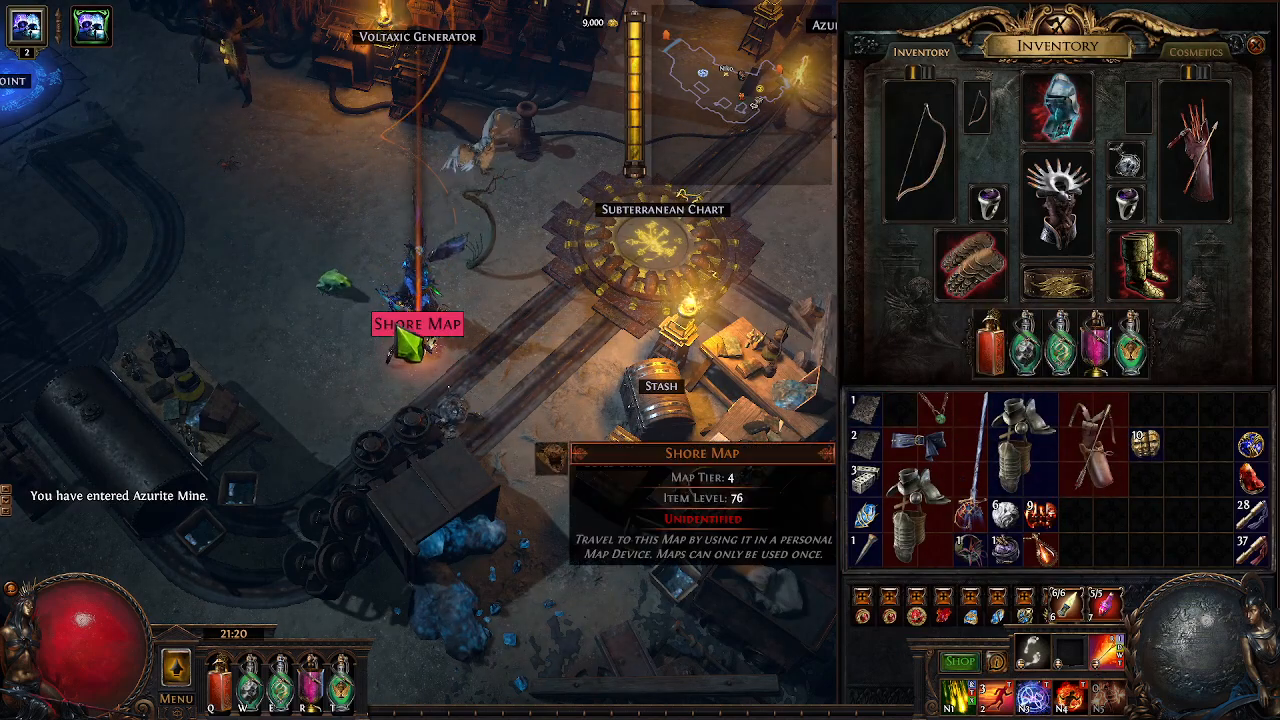
pyautogui.click(398, 336)
pyautogui.click(1153, 480)
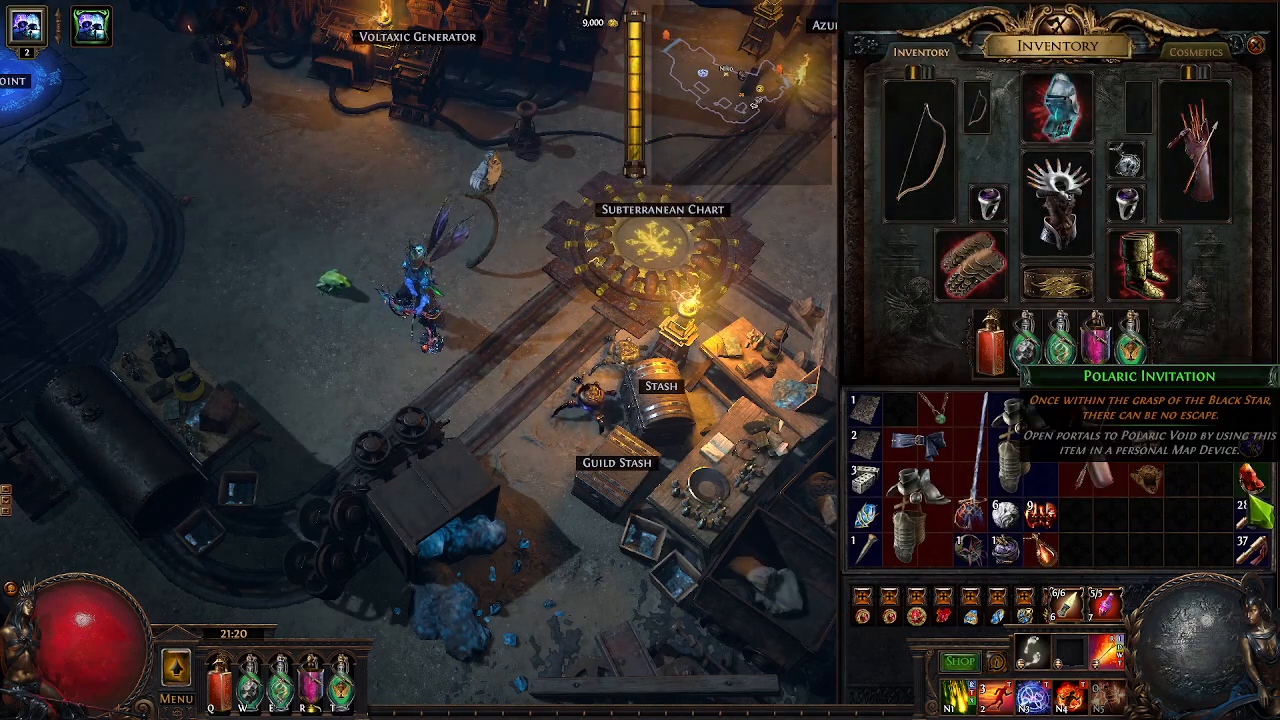
# Step: Drop the red item from the inventory's last column on the ground, and return it to an empty inventory slot
pyautogui.click(1250, 484)
pyautogui.click(377, 273)
pyautogui.click(444, 388)
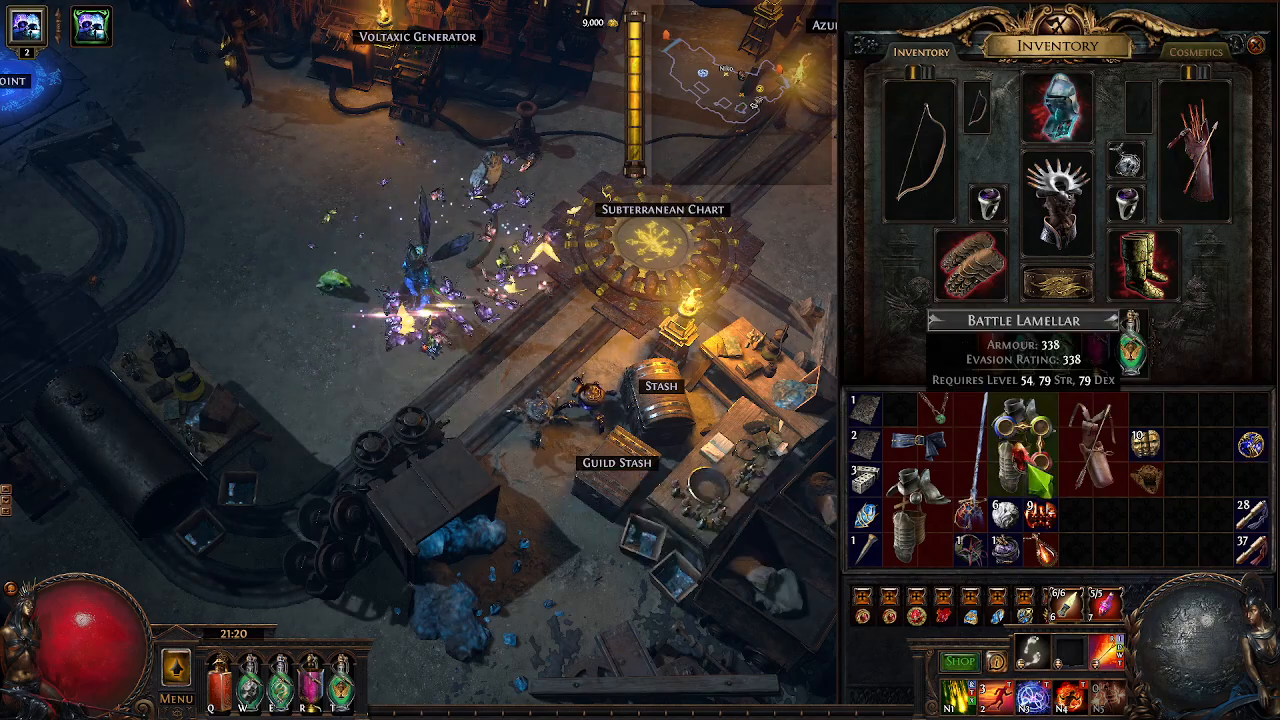
pyautogui.click(1155, 518)
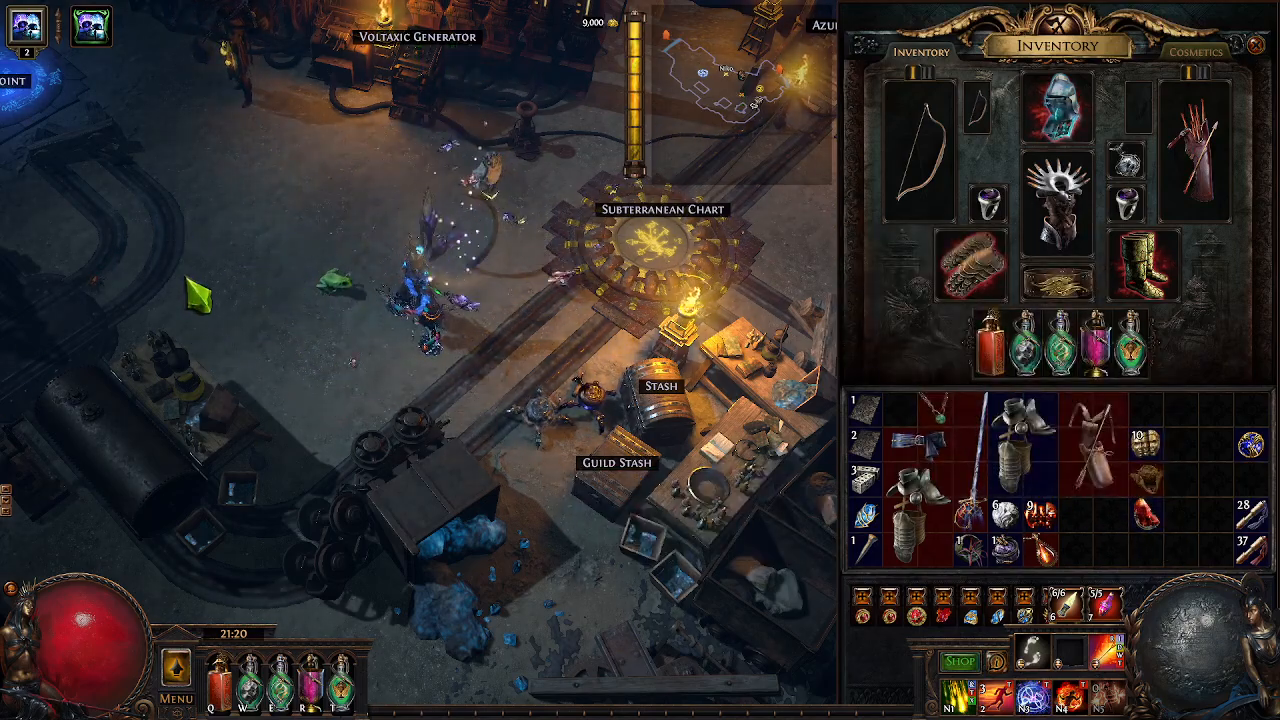
pyautogui.click(234, 134)
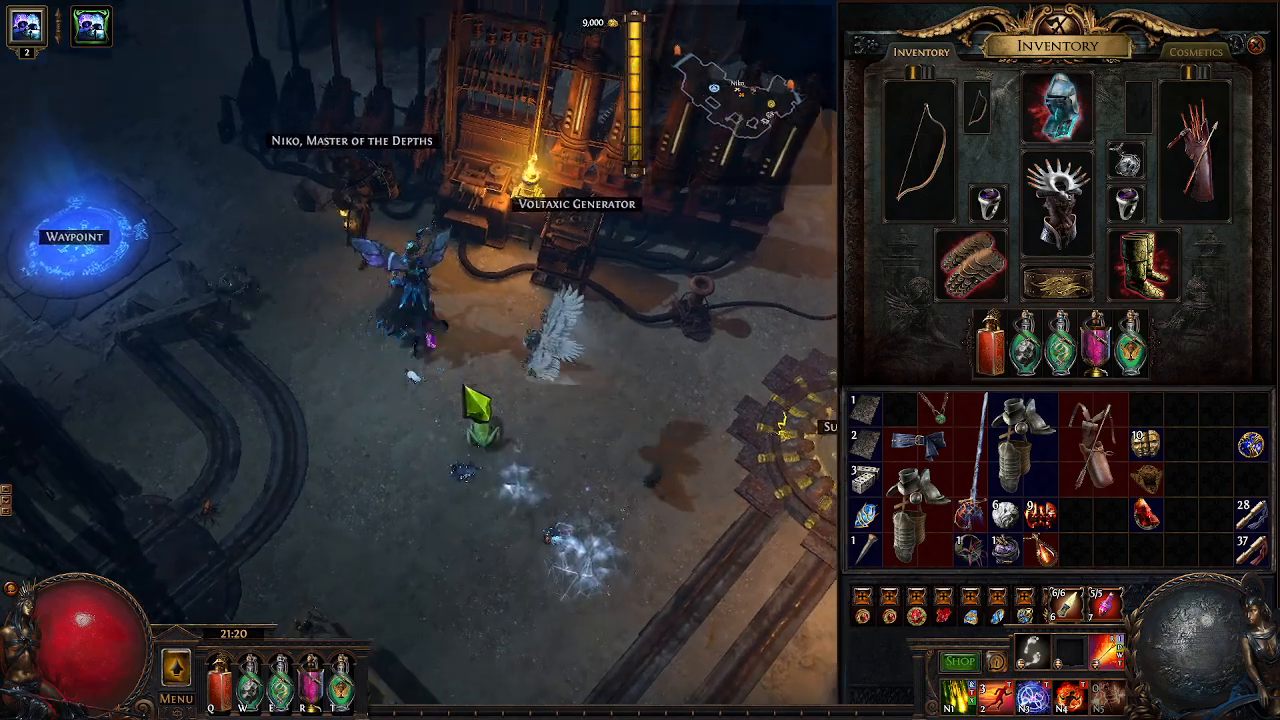
pyautogui.click(480, 380)
pyautogui.scroll(5, 433, 400)
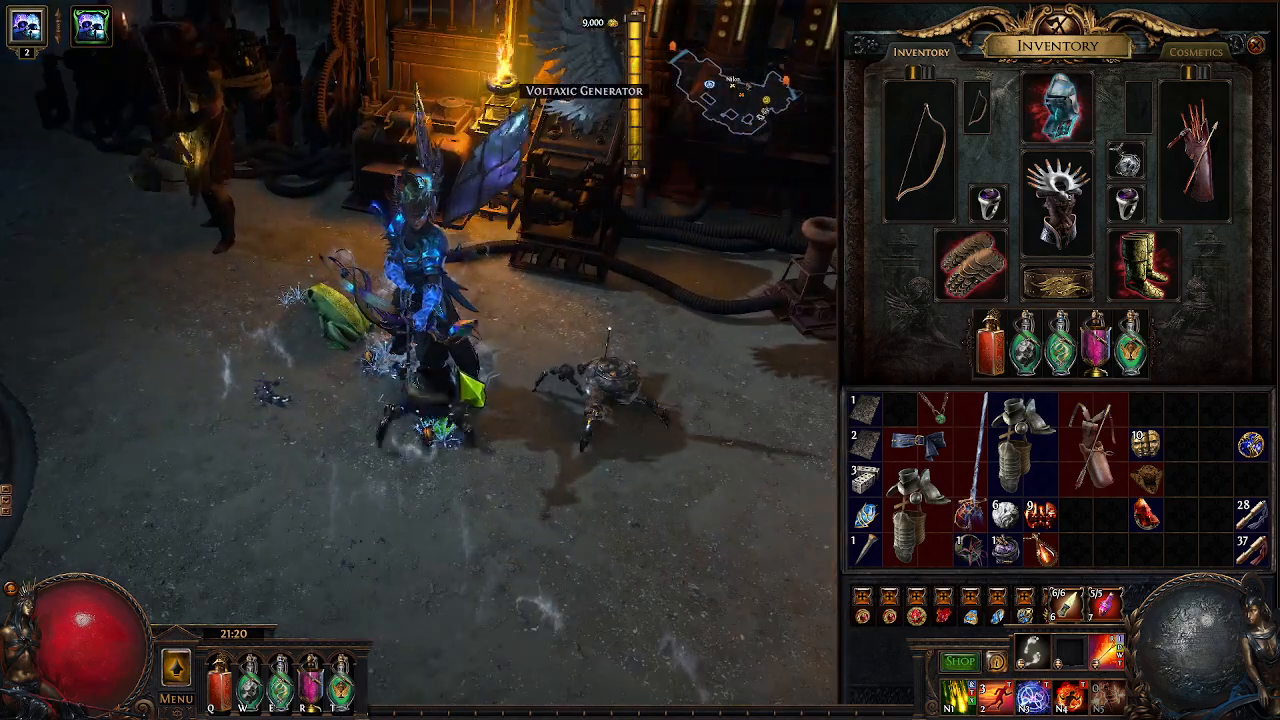